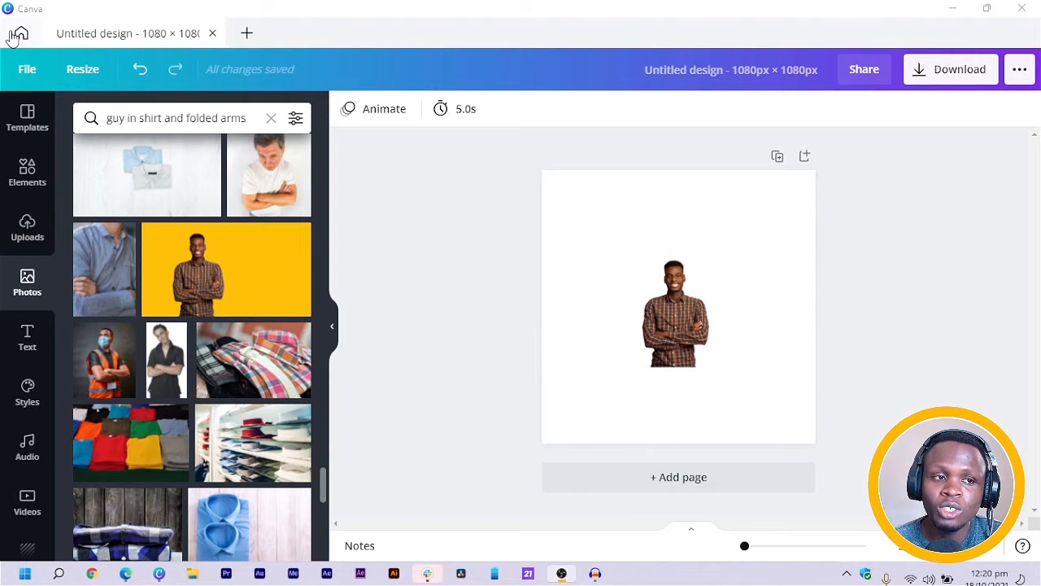
{"action": "left_click", "coordinate": [17, 35]}
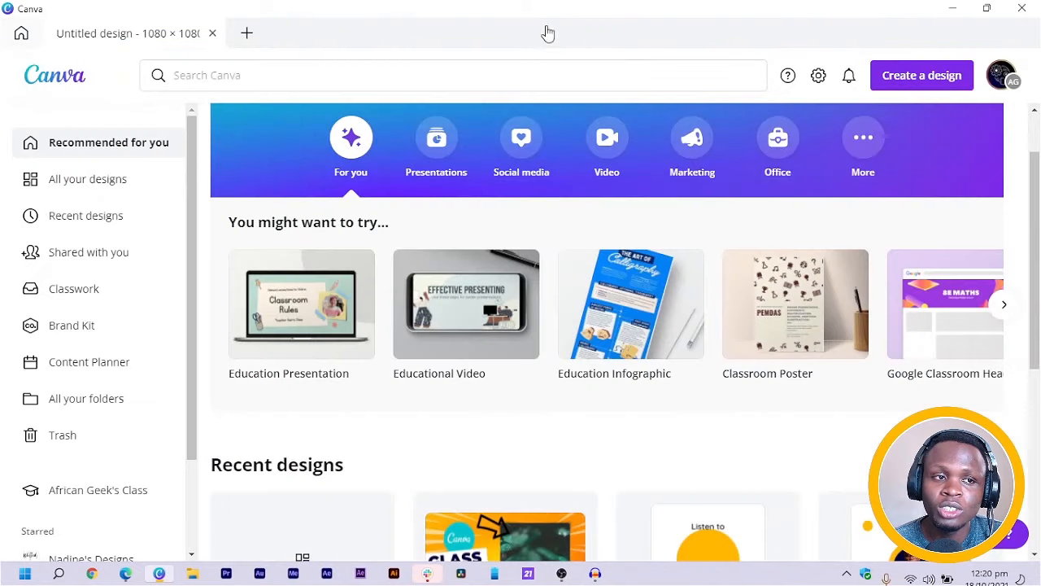
{"action": "left_click", "coordinate": [948, 78]}
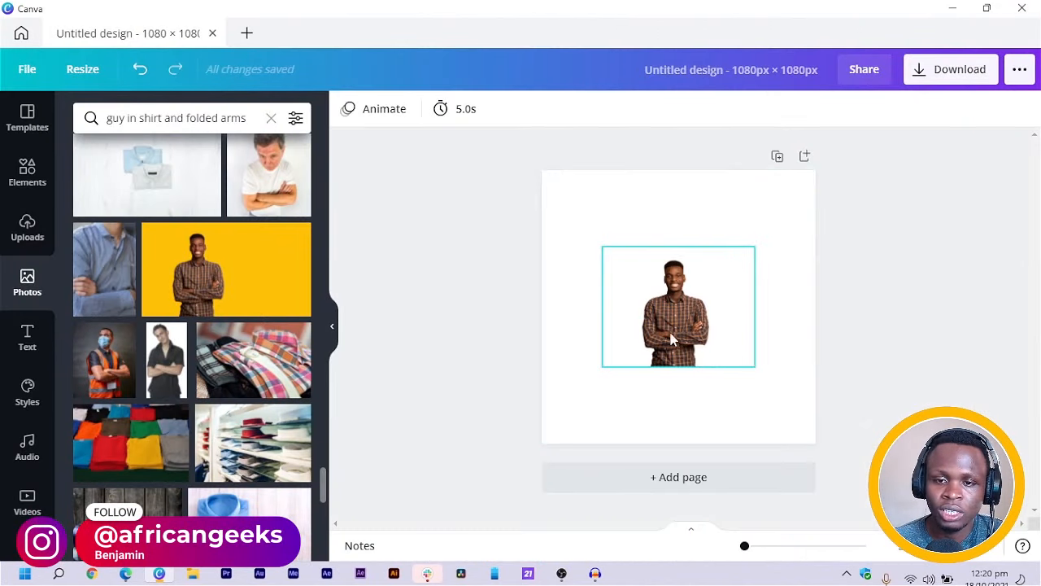
Step: Move the cut-out photo of the man slightly up and right of the page centre and deselect it
{"action": "left_click_drag", "start_coordinate": [677, 322], "coordinate": [697, 302]}
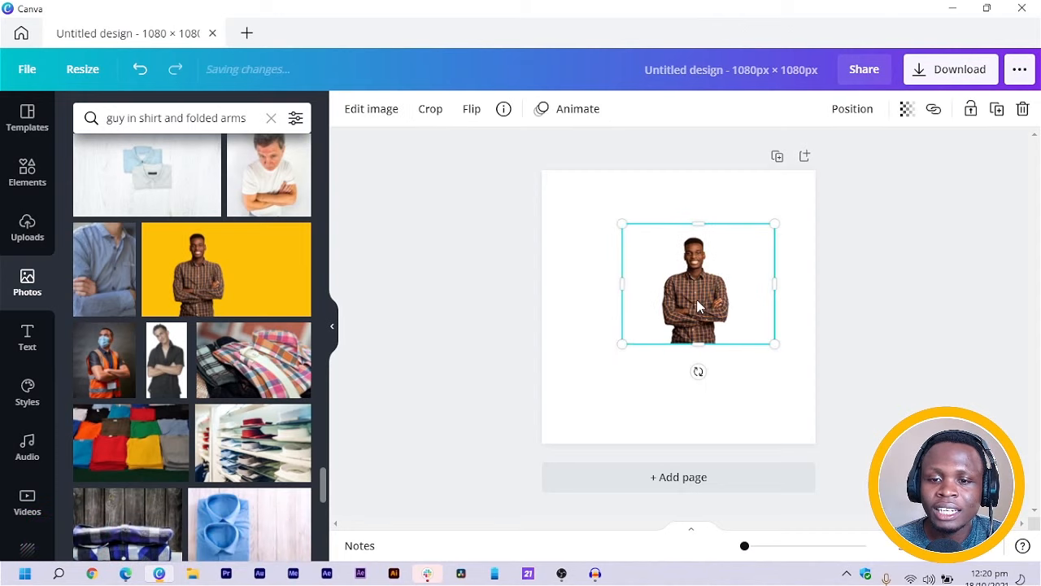
{"action": "left_click_drag", "start_coordinate": [712, 252], "coordinate": [709, 263]}
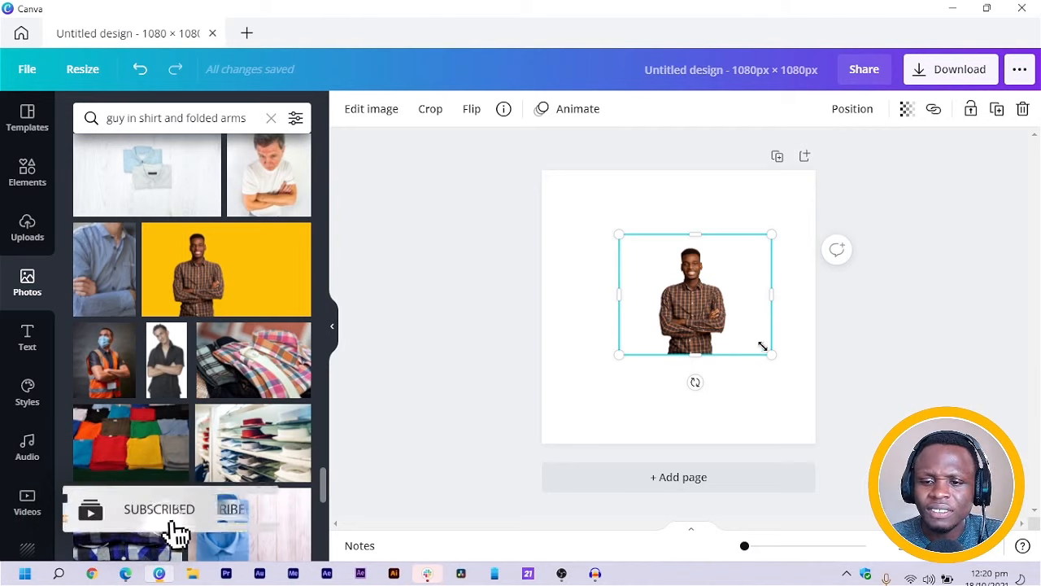
{"action": "left_click", "coordinate": [585, 407]}
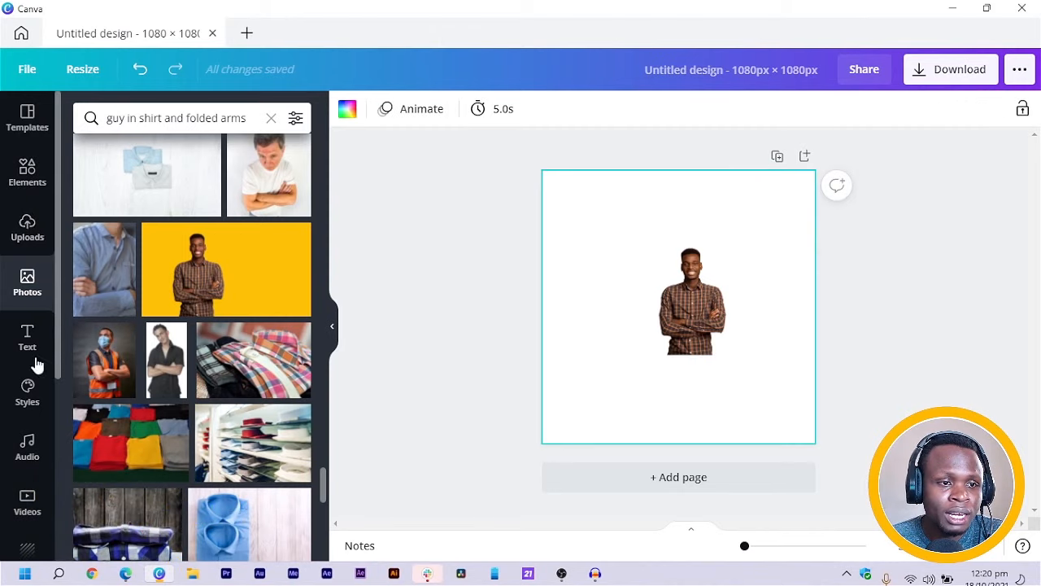
Step: Search the photo library for "abstract", replacing the previous search text
{"action": "left_click", "coordinate": [186, 119]}
{"action": "key", "text": "ctrl+a"}
{"action": "type", "text": "a"}
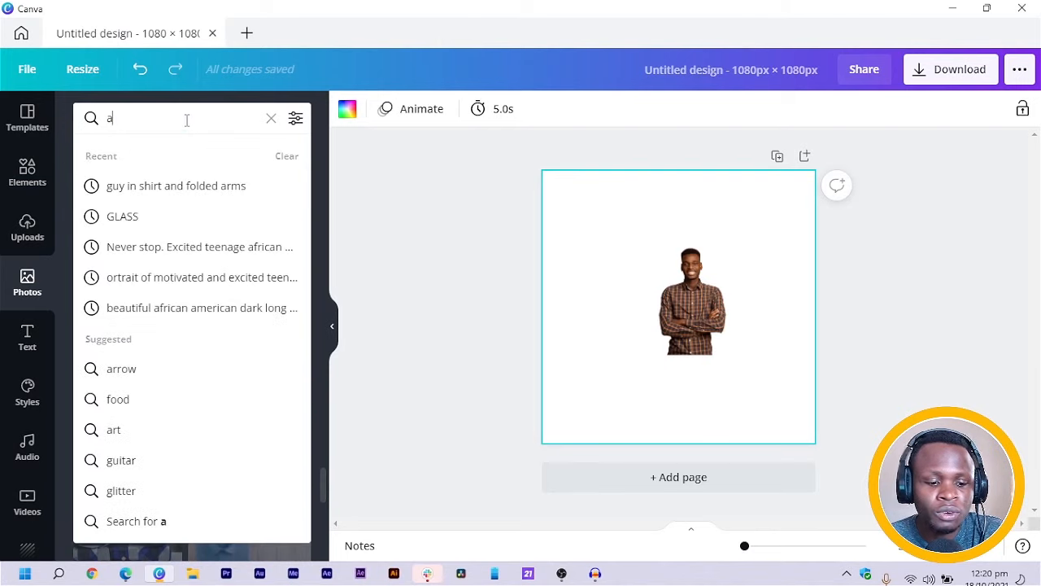
{"action": "type", "text": "bstr"}
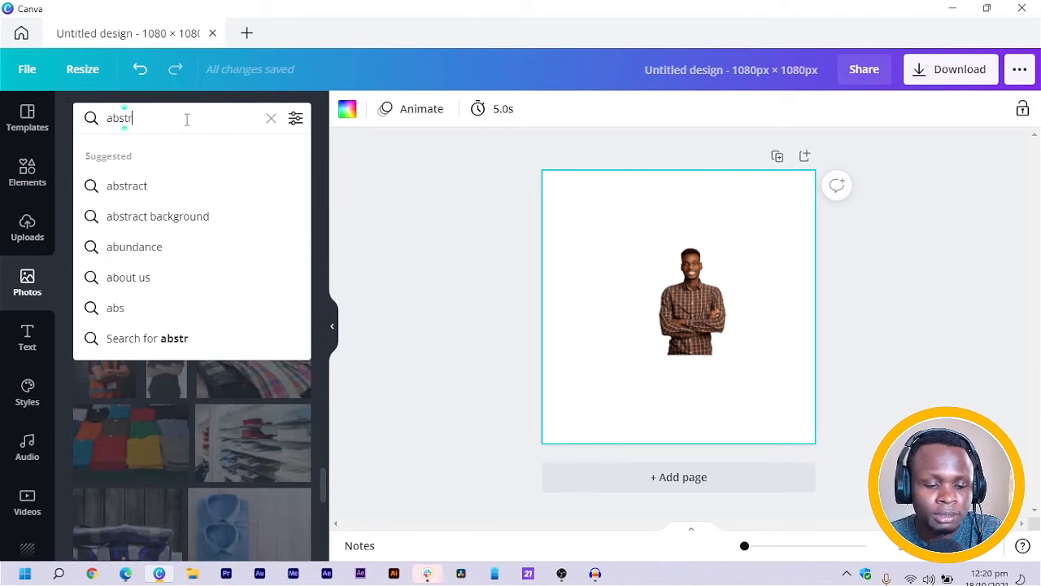
{"action": "type", "text": "act"}
{"action": "key", "text": "Return"}
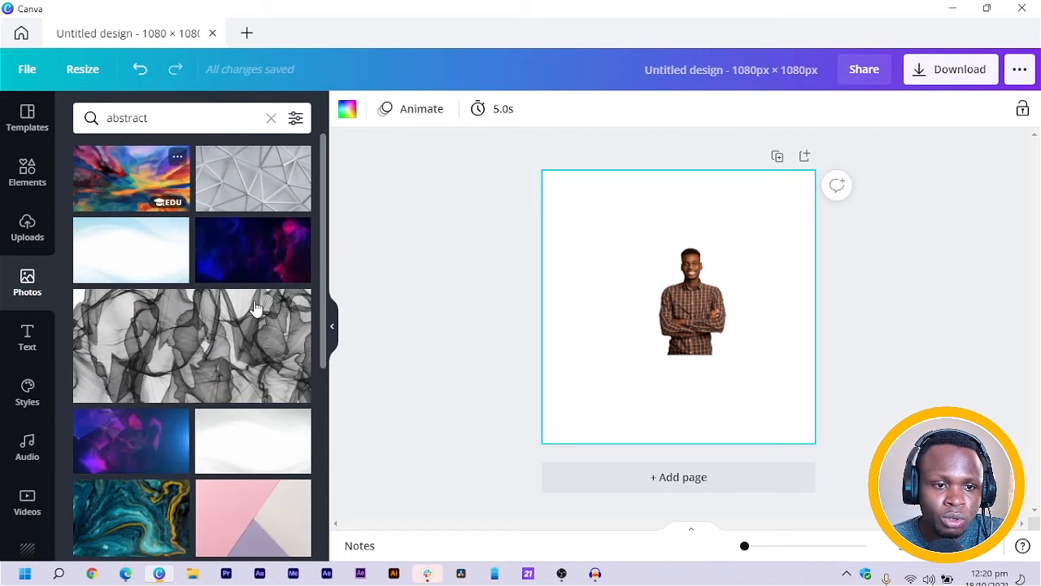
Step: Browse the abstract photo results for an image suitable as a backdrop behind the man
{"action": "scroll", "coordinate": [255, 307], "scroll_direction": "down", "scroll_amount": 2}
{"action": "scroll", "coordinate": [234, 327], "scroll_direction": "down", "scroll_amount": 5}
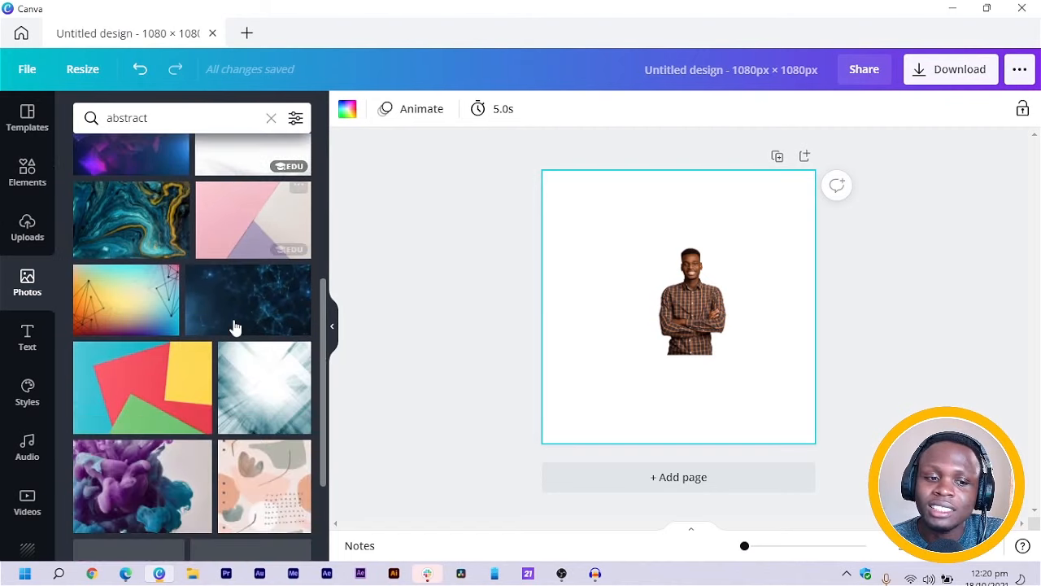
{"action": "scroll", "coordinate": [234, 327], "scroll_direction": "down", "scroll_amount": 4}
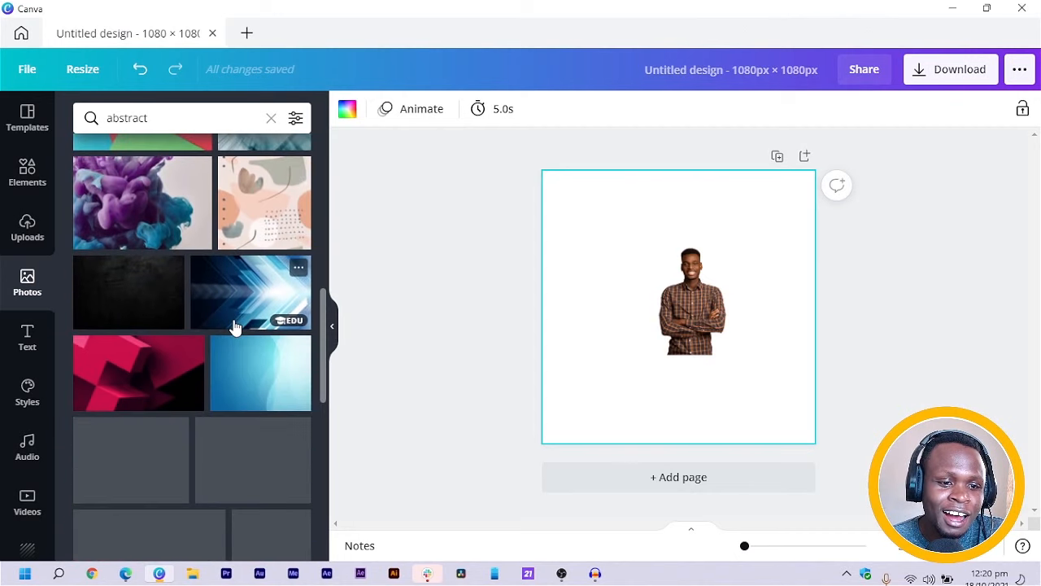
{"action": "scroll", "coordinate": [234, 327], "scroll_direction": "down", "scroll_amount": 2}
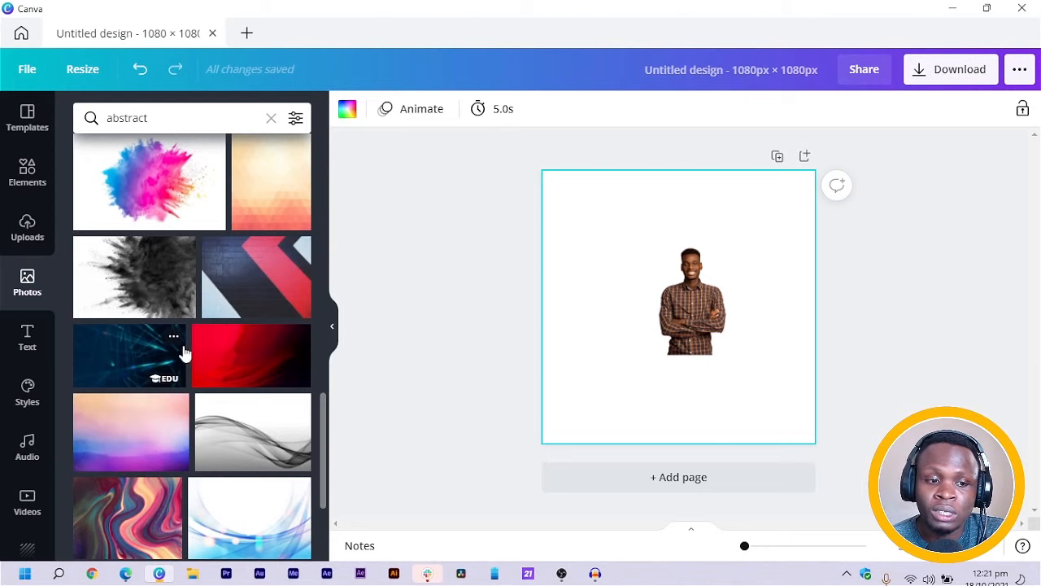
{"action": "scroll", "coordinate": [155, 370], "scroll_direction": "down", "scroll_amount": 2}
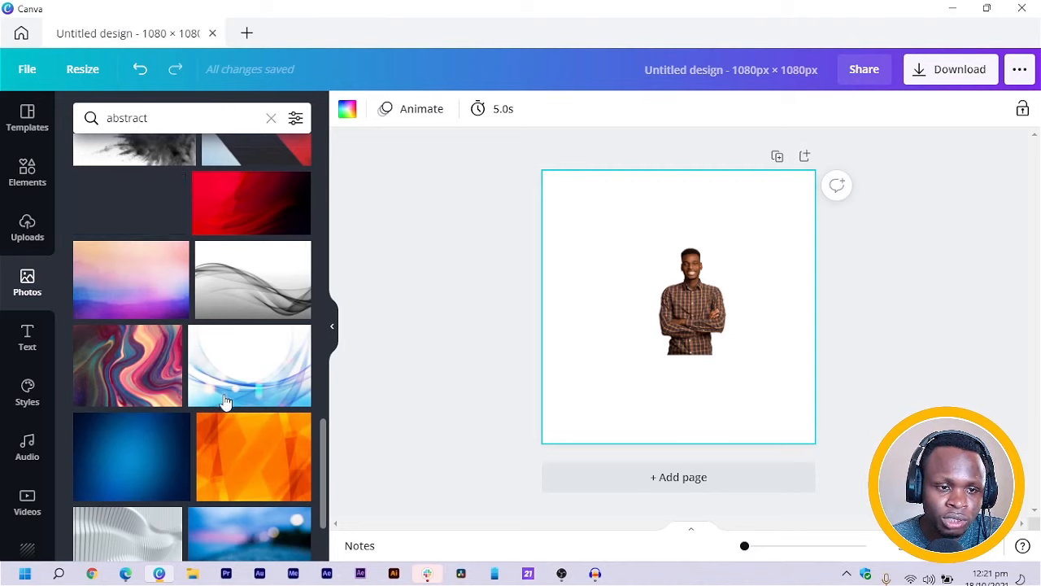
{"action": "scroll", "coordinate": [238, 383], "scroll_direction": "down", "scroll_amount": 2}
{"action": "scroll", "coordinate": [240, 383], "scroll_direction": "down", "scroll_amount": 4}
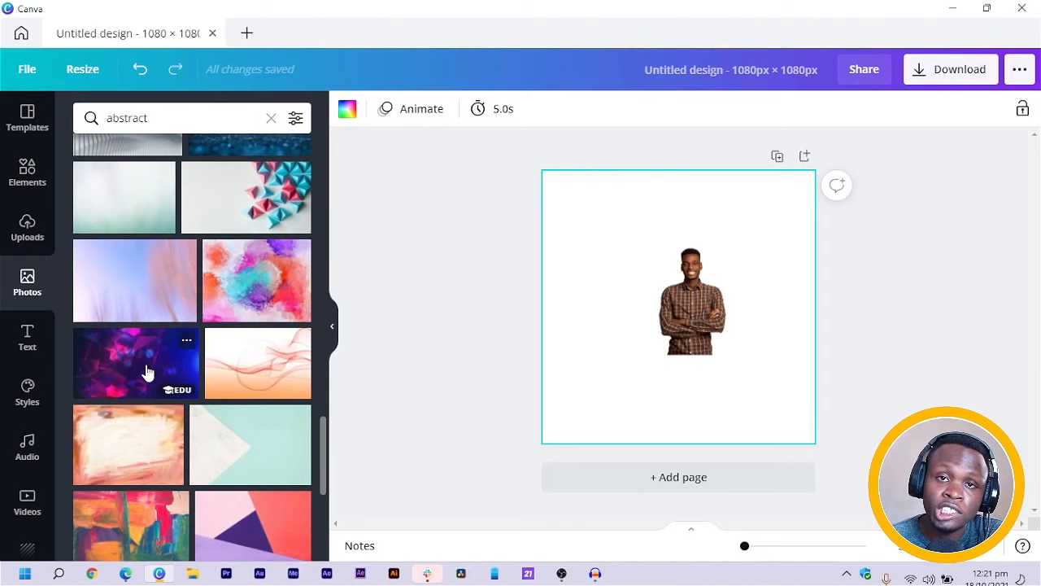
{"action": "scroll", "coordinate": [143, 372], "scroll_direction": "down", "scroll_amount": 4}
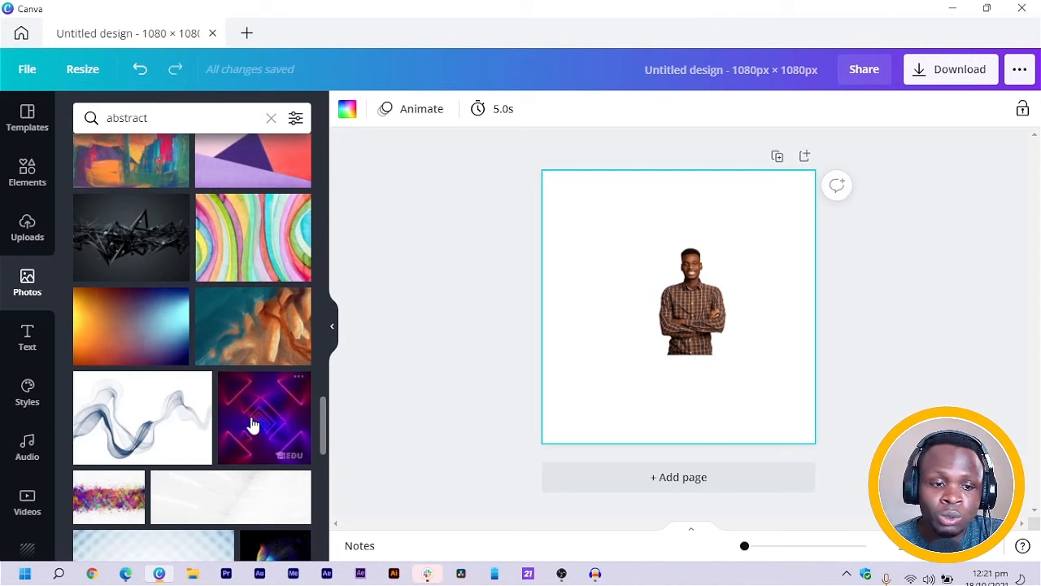
{"action": "scroll", "coordinate": [251, 419], "scroll_direction": "up", "scroll_amount": 5}
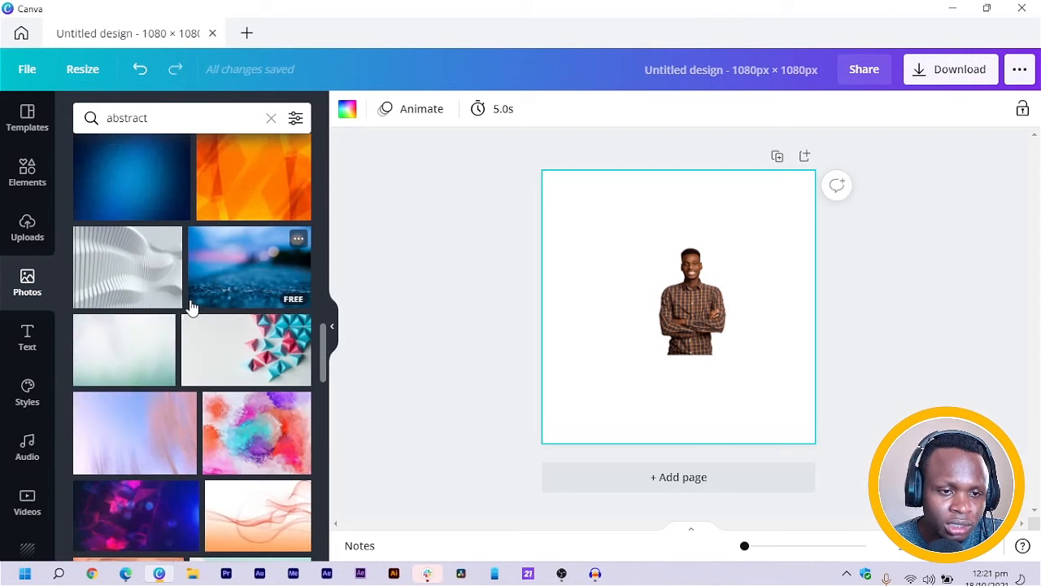
{"action": "scroll", "coordinate": [244, 309], "scroll_direction": "up", "scroll_amount": 2}
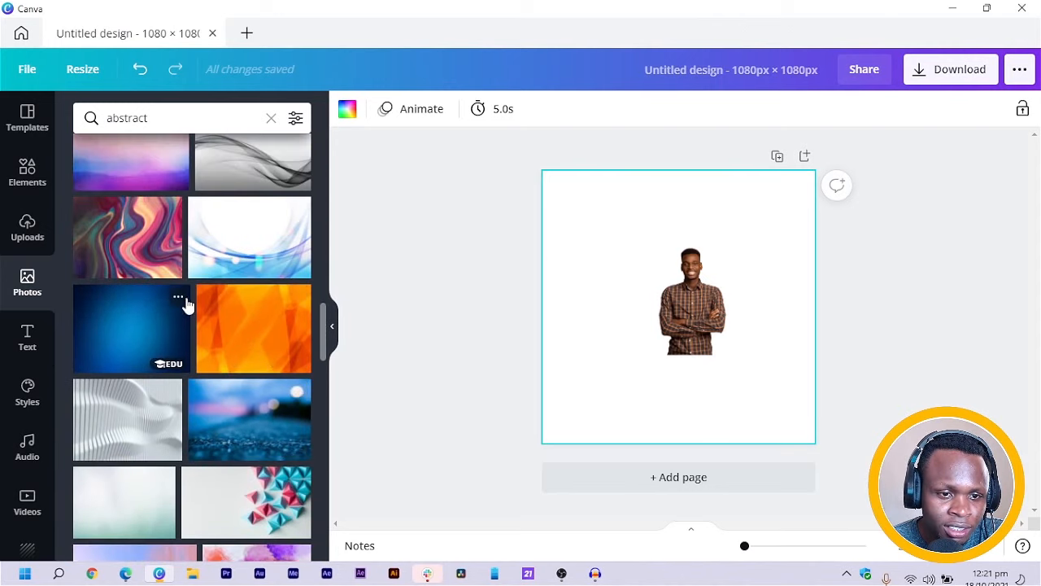
{"action": "left_click", "coordinate": [178, 298]}
{"action": "left_click", "coordinate": [70, 302]}
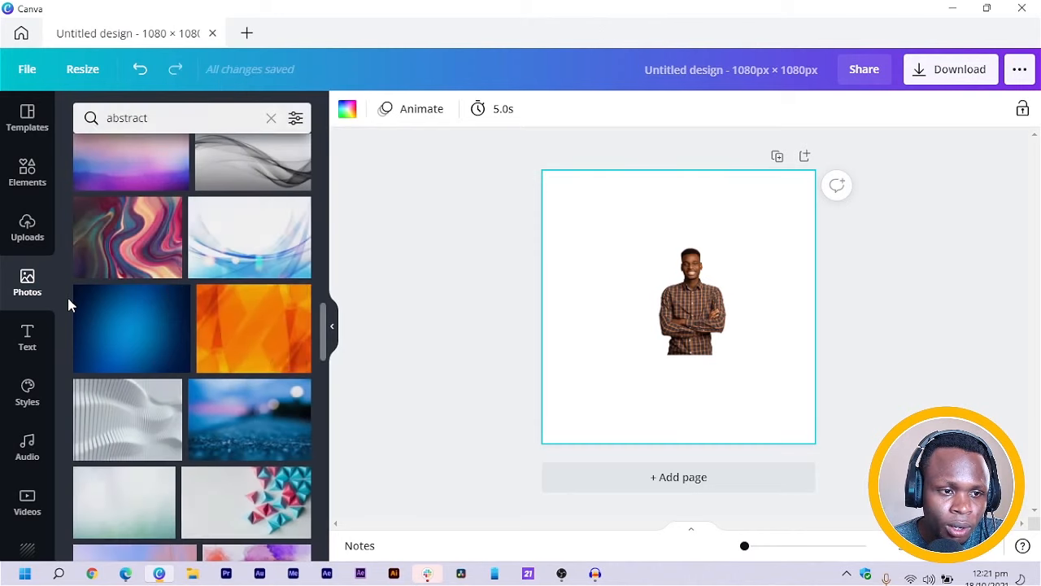
{"action": "scroll", "coordinate": [222, 328], "scroll_direction": "up", "scroll_amount": 2}
{"action": "scroll", "coordinate": [224, 338], "scroll_direction": "up", "scroll_amount": 2}
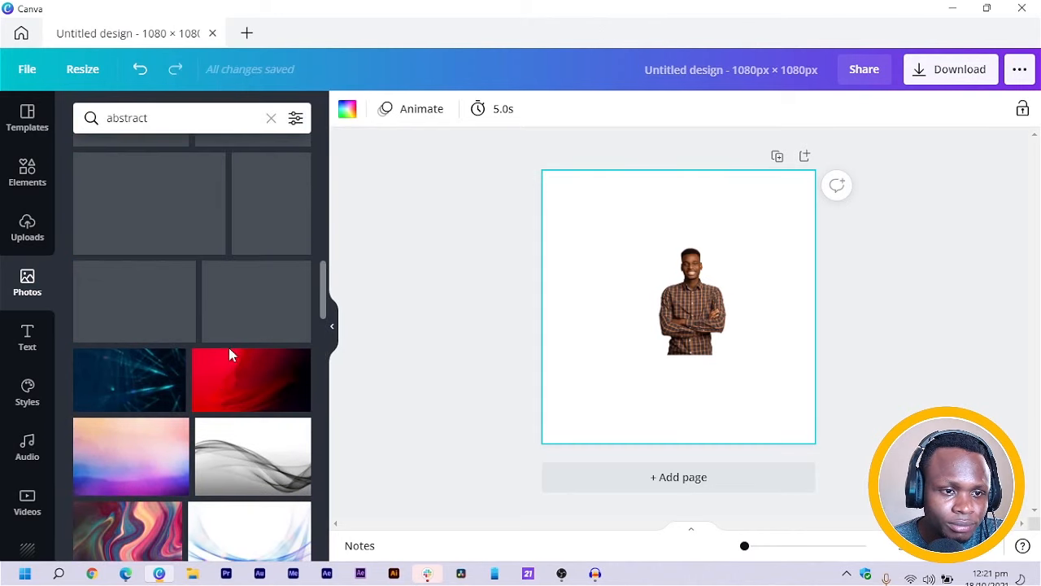
Step: Add the dark blue photo with teal light streaks to the page and set it as the page background
{"action": "left_click", "coordinate": [135, 395]}
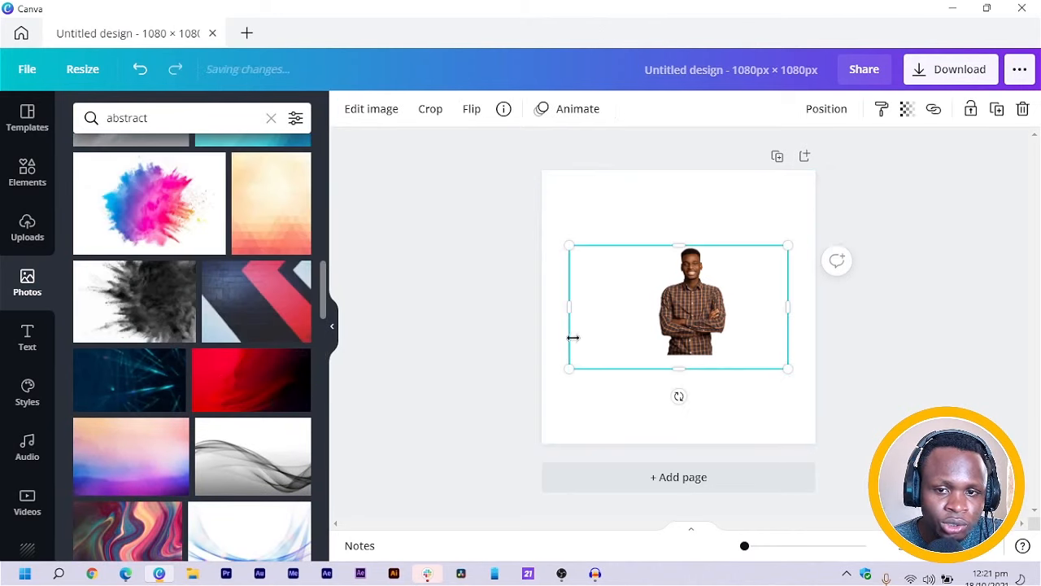
{"action": "left_click_drag", "start_coordinate": [680, 316], "coordinate": [656, 318]}
{"action": "right_click", "coordinate": [656, 358]}
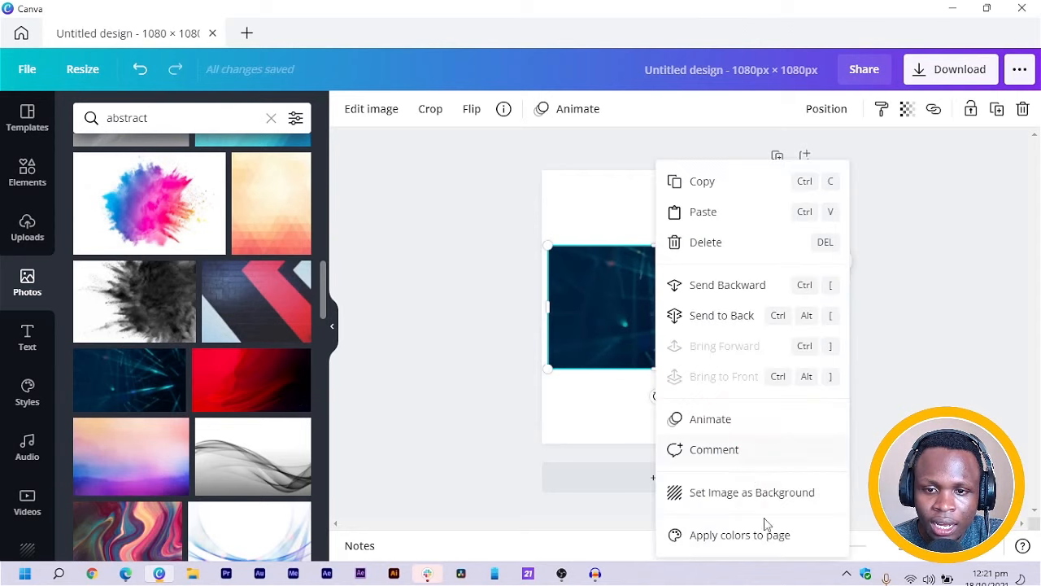
{"action": "left_click", "coordinate": [725, 495]}
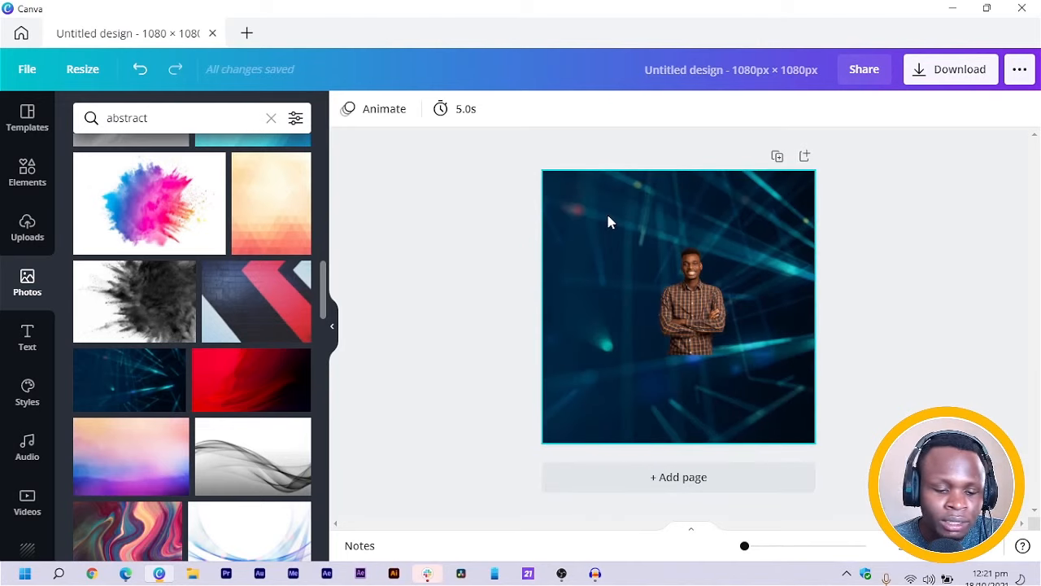
Step: Add a rectangle, widen it to span the page and shorten it to cover roughly the page's upper half
{"action": "key", "text": "r"}
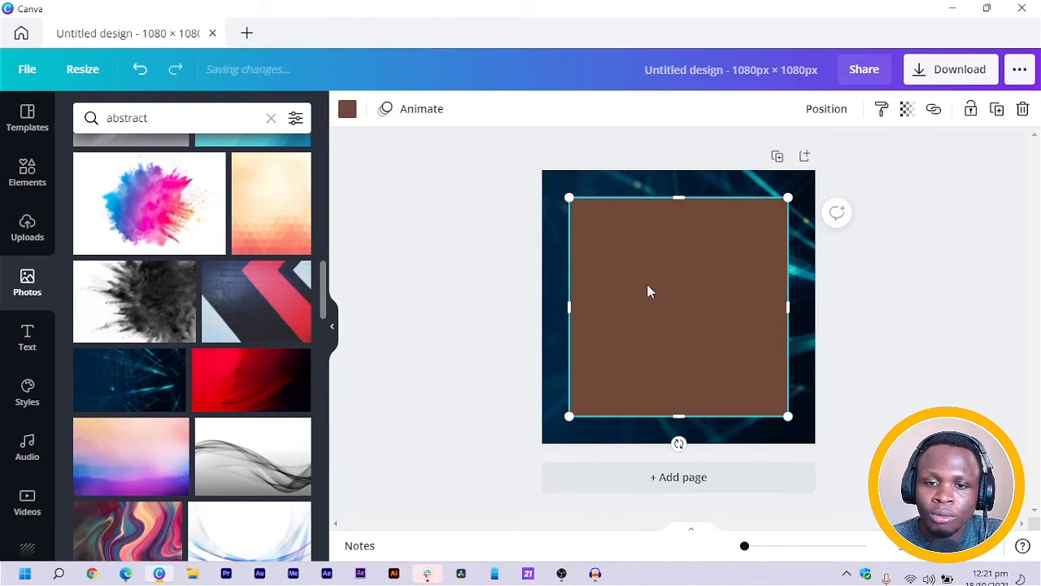
{"action": "left_click_drag", "start_coordinate": [648, 291], "coordinate": [640, 270]}
{"action": "left_click_drag", "start_coordinate": [756, 236], "coordinate": [825, 227]}
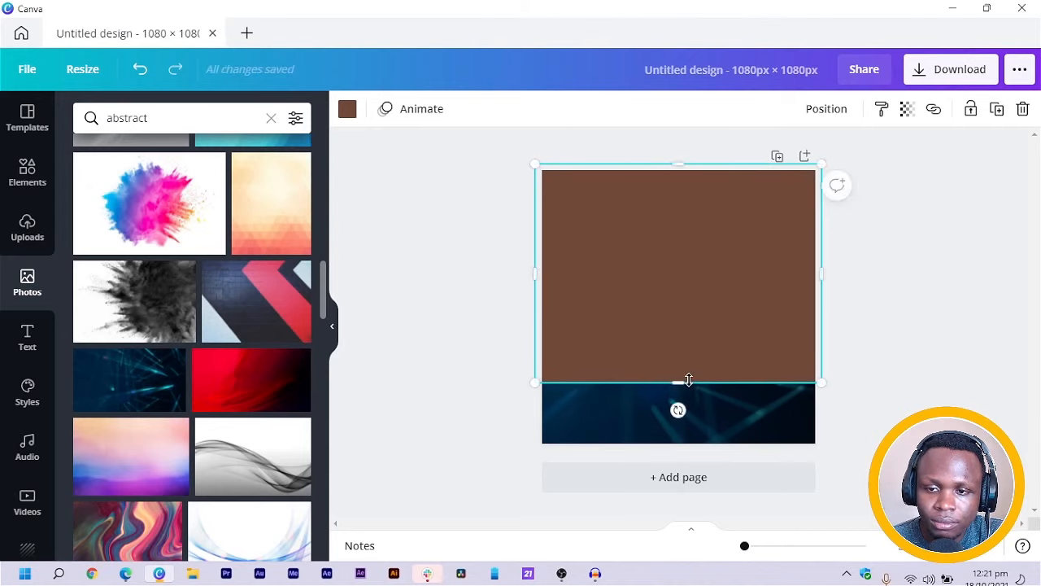
{"action": "left_click_drag", "start_coordinate": [702, 320], "coordinate": [710, 296]}
Step: Duplicate the rectangle onto the page's lower part and shorten the upper one, leaving a horizontal strip of background between them
{"action": "key", "text": "ctrl+d"}
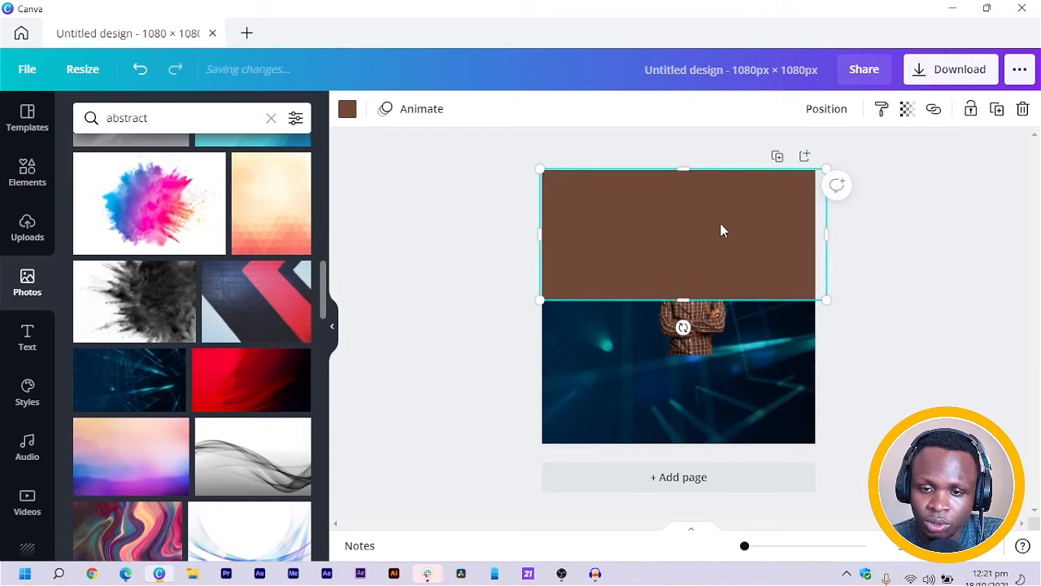
{"action": "left_click_drag", "start_coordinate": [706, 224], "coordinate": [710, 393]}
{"action": "left_click", "coordinate": [675, 297]}
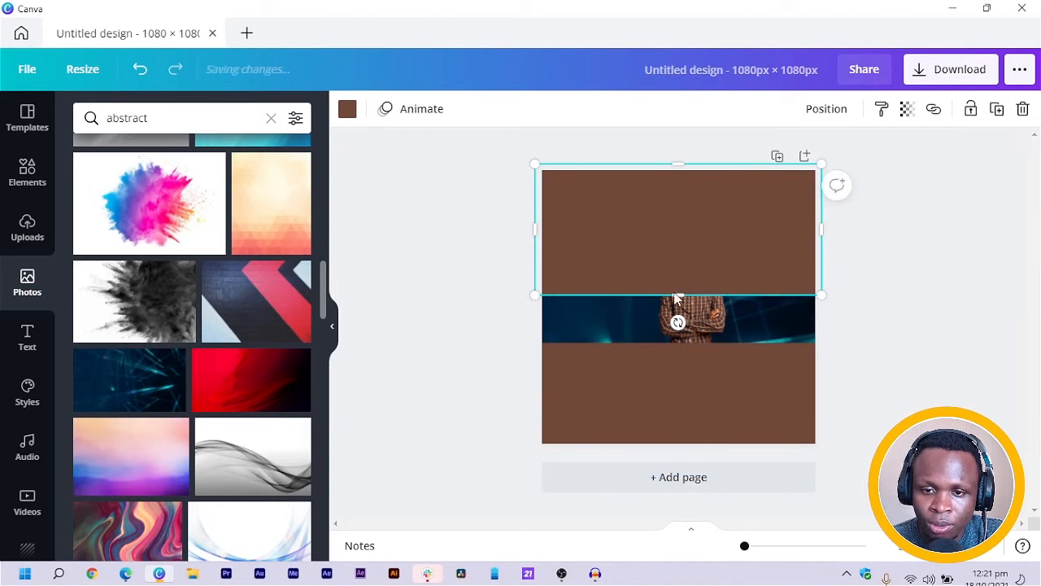
{"action": "mouse_move", "coordinate": [674, 279]}
{"action": "left_mouse_down"}
{"action": "mouse_move", "coordinate": [684, 253]}
{"action": "mouse_move", "coordinate": [682, 269]}
{"action": "left_mouse_up"}
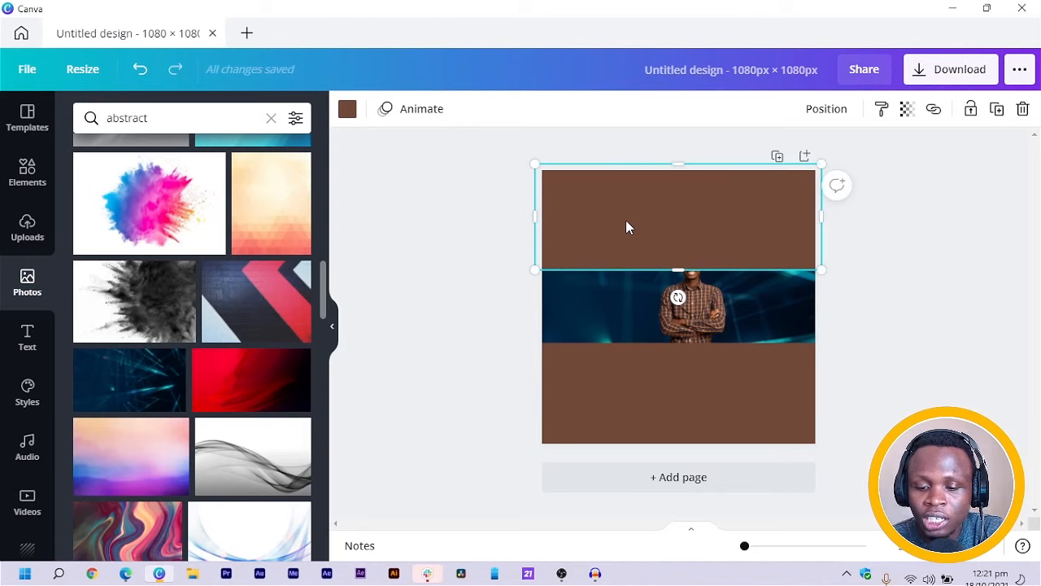
Step: Delete both covering rectangles and the background photo, keeping only the cut-out man on the page
{"action": "key", "text": "Delete"}
{"action": "key", "text": "Delete"}
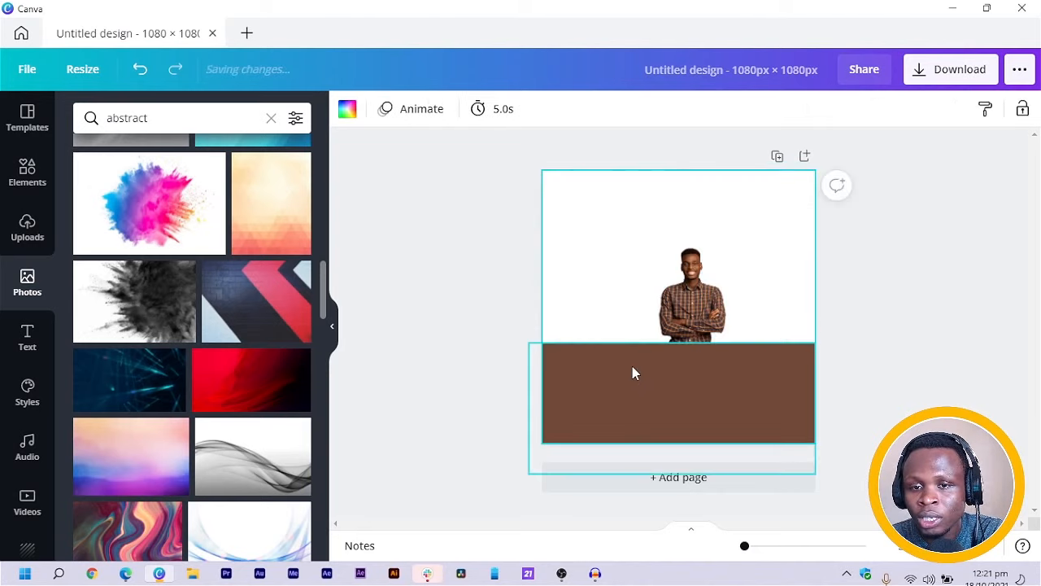
{"action": "key", "text": "Delete"}
Step: Add the dark blue light-streak photo again, crop it to a low horizontal band and stretch it across the full page width
{"action": "left_click_drag", "start_coordinate": [103, 385], "coordinate": [675, 272]}
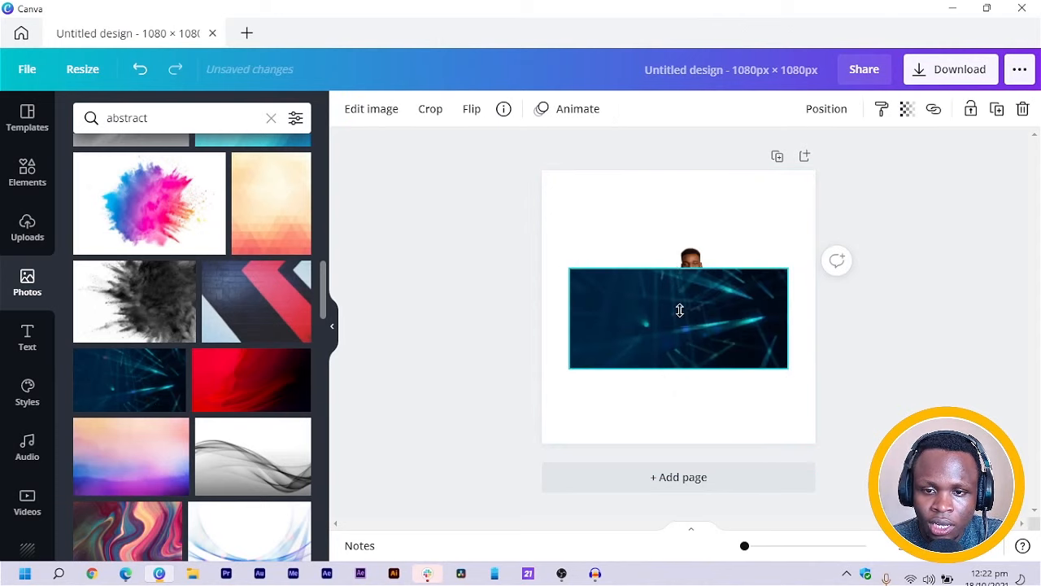
{"action": "mouse_move", "coordinate": [701, 311]}
{"action": "left_mouse_down"}
{"action": "mouse_move", "coordinate": [674, 309]}
{"action": "mouse_move", "coordinate": [702, 302]}
{"action": "left_mouse_up"}
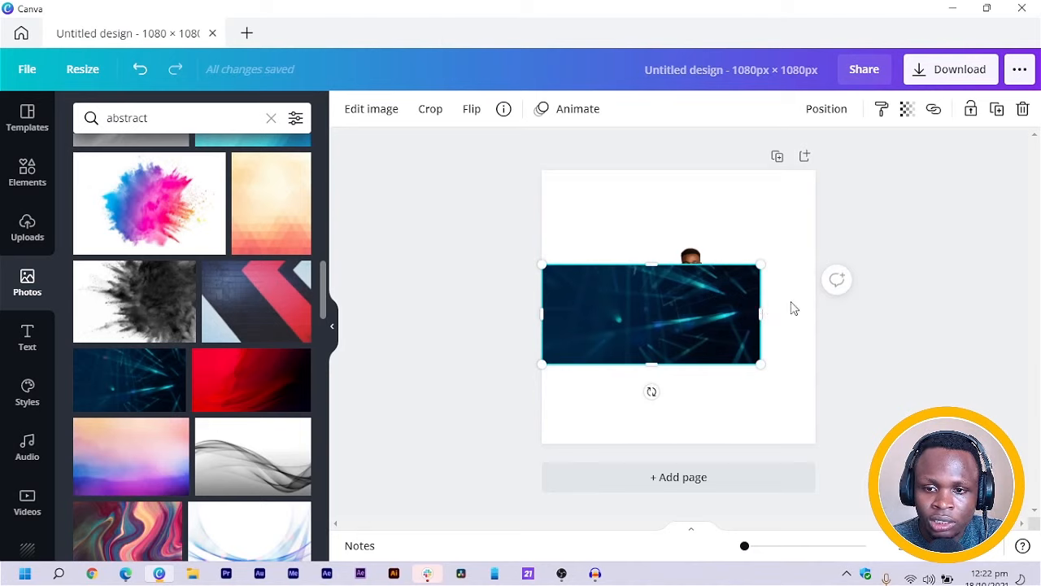
{"action": "left_click_drag", "start_coordinate": [761, 314], "coordinate": [816, 301]}
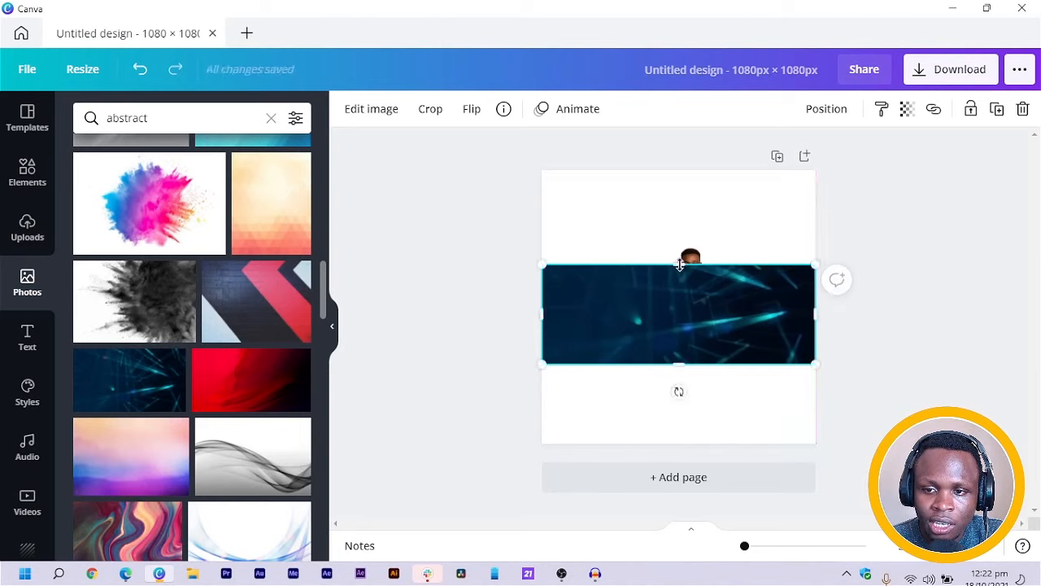
{"action": "left_click", "coordinate": [456, 285]}
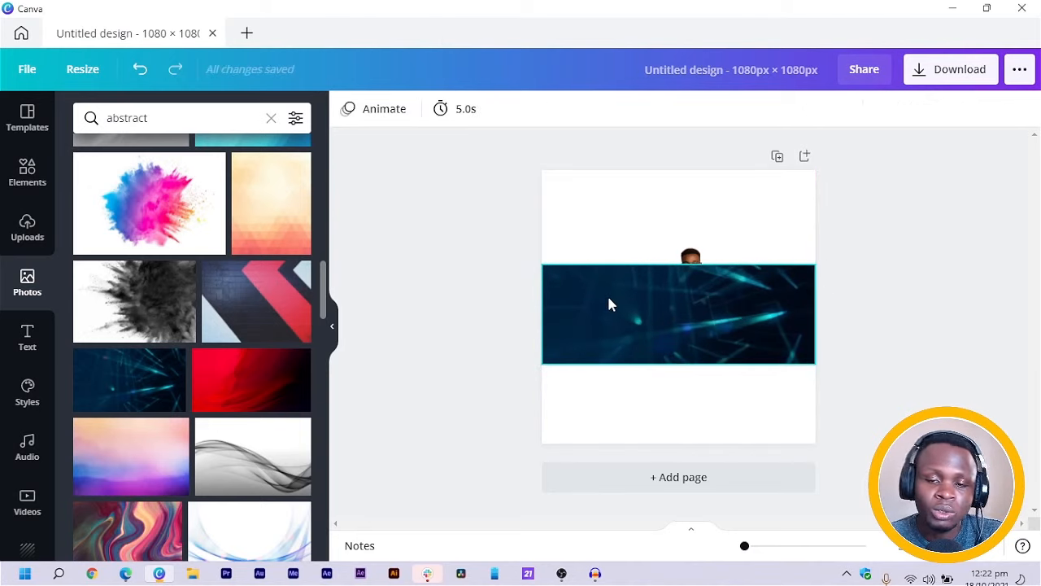
Step: Send the dark blue band to the back and move the cut-out man to the page's lower right, overlapping the band's lower edge
{"action": "right_click", "coordinate": [735, 312]}
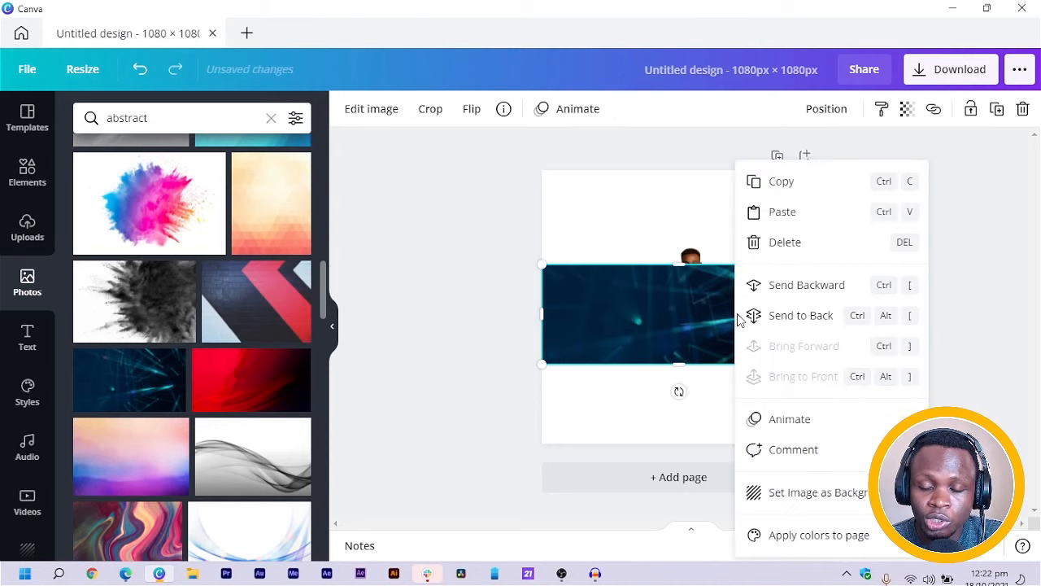
{"action": "left_click", "coordinate": [797, 324]}
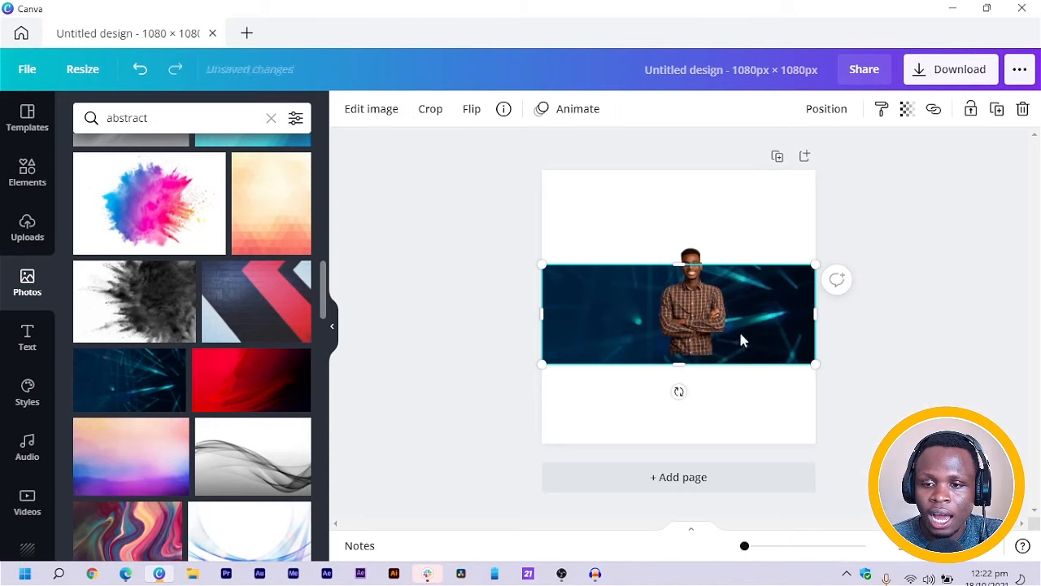
{"action": "left_click", "coordinate": [480, 318]}
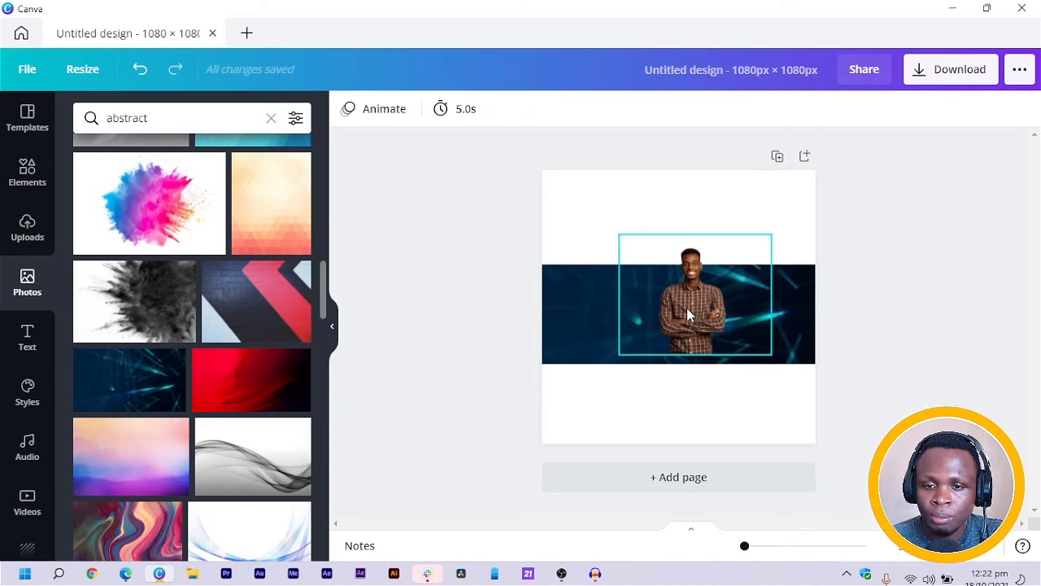
{"action": "left_click_drag", "start_coordinate": [688, 314], "coordinate": [753, 375]}
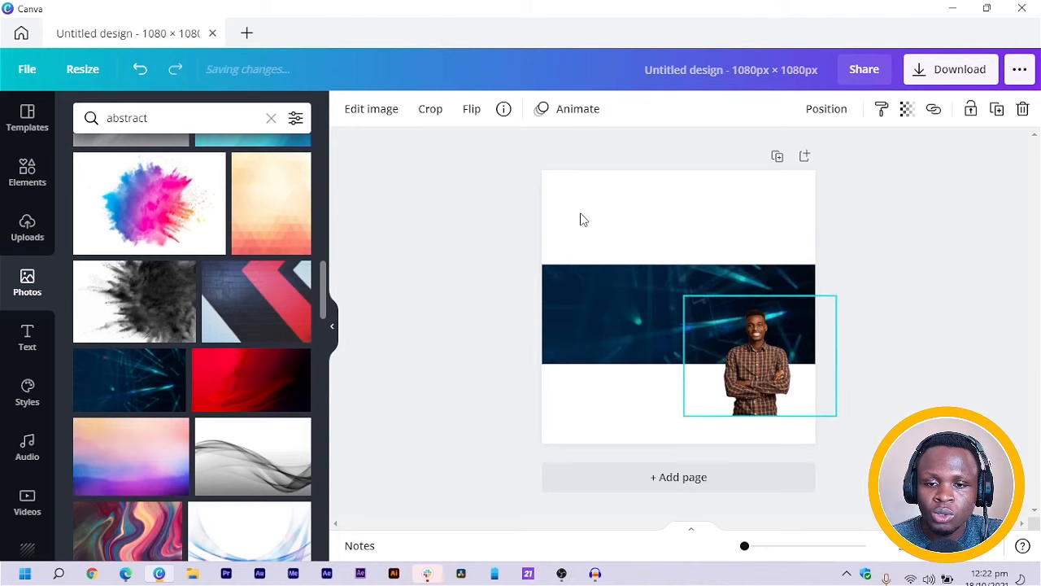
Step: Add a rectangle and resize it to cover the dark blue band exactly, across the full page width
{"action": "key", "text": "r"}
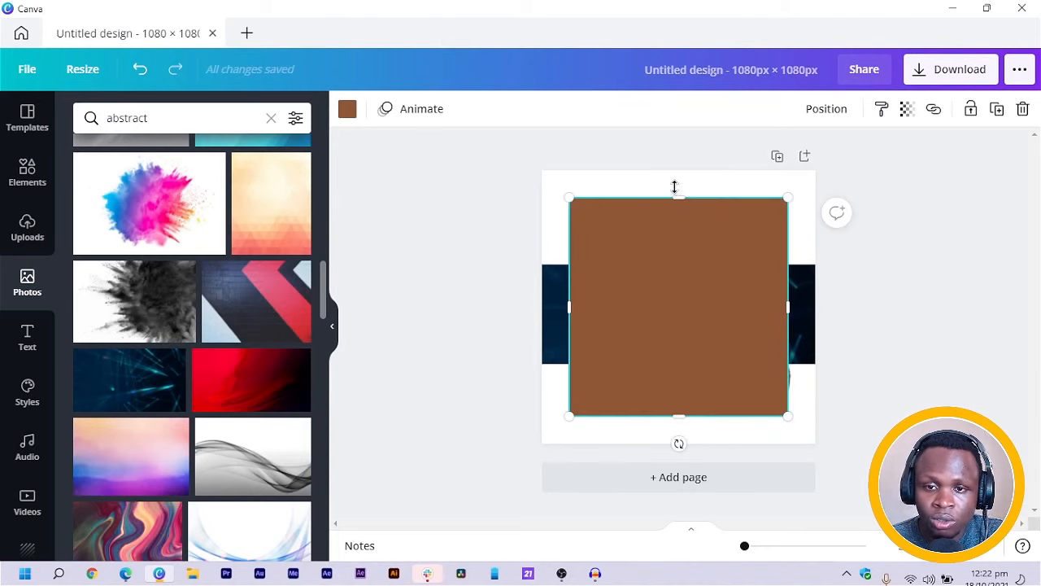
{"action": "left_click_drag", "start_coordinate": [675, 187], "coordinate": [692, 254]}
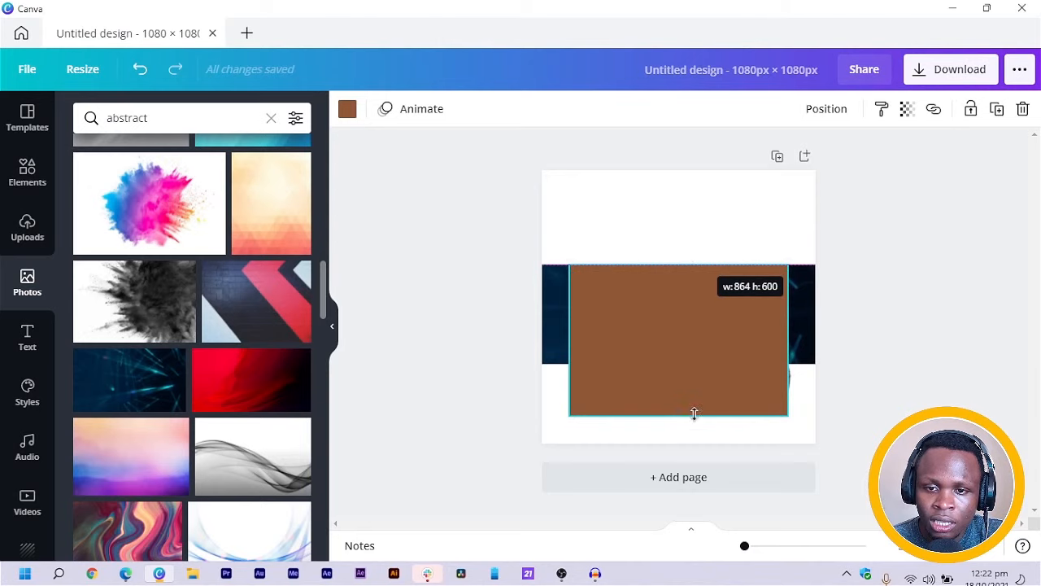
{"action": "left_click_drag", "start_coordinate": [675, 413], "coordinate": [665, 370]}
{"action": "left_click_drag", "start_coordinate": [569, 300], "coordinate": [540, 302]}
{"action": "left_click_drag", "start_coordinate": [787, 314], "coordinate": [818, 307]}
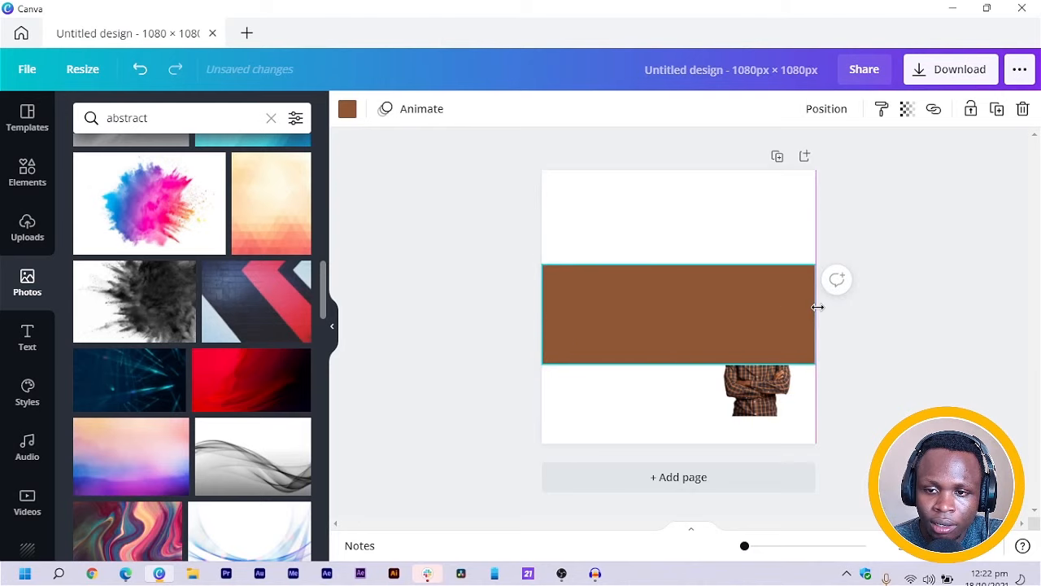
{"action": "left_click_drag", "start_coordinate": [714, 317], "coordinate": [714, 316]}
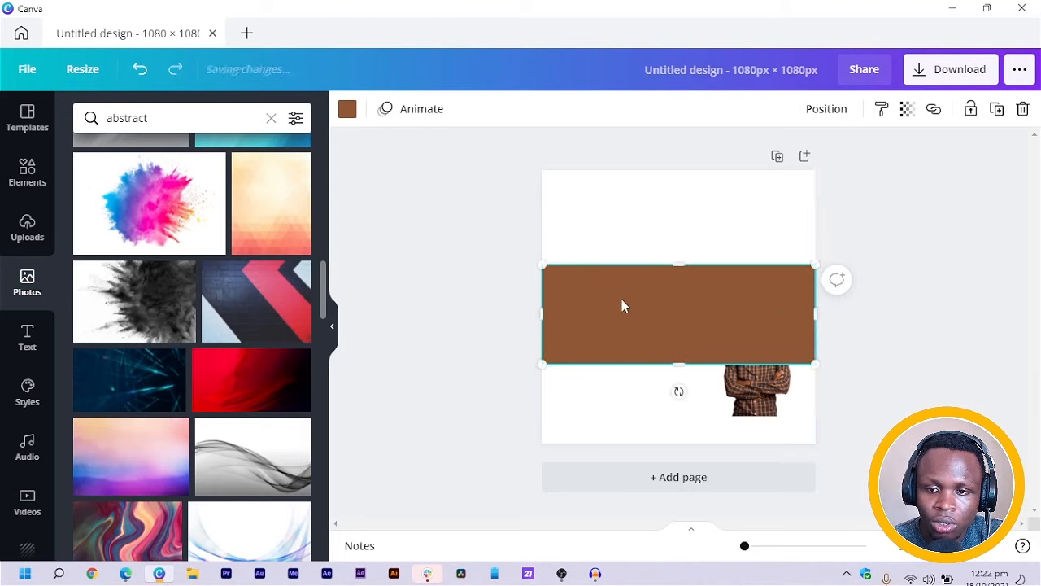
Step: Fill the rectangle with the default purple and make it slightly transparent so the light-streak photo shows through
{"action": "left_click", "coordinate": [347, 110]}
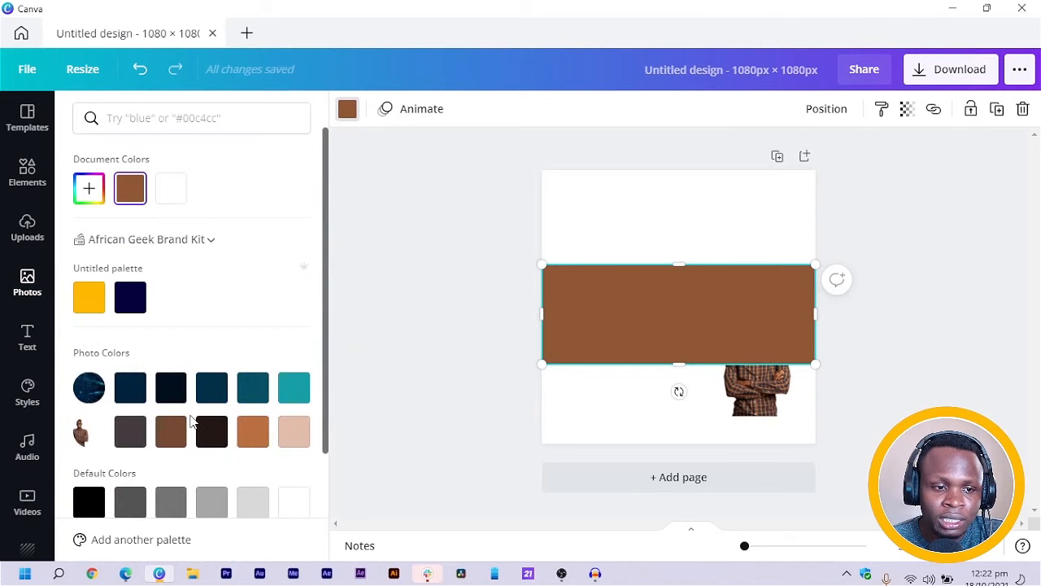
{"action": "scroll", "coordinate": [146, 324], "scroll_direction": "down", "scroll_amount": 2}
{"action": "left_click", "coordinate": [295, 403]}
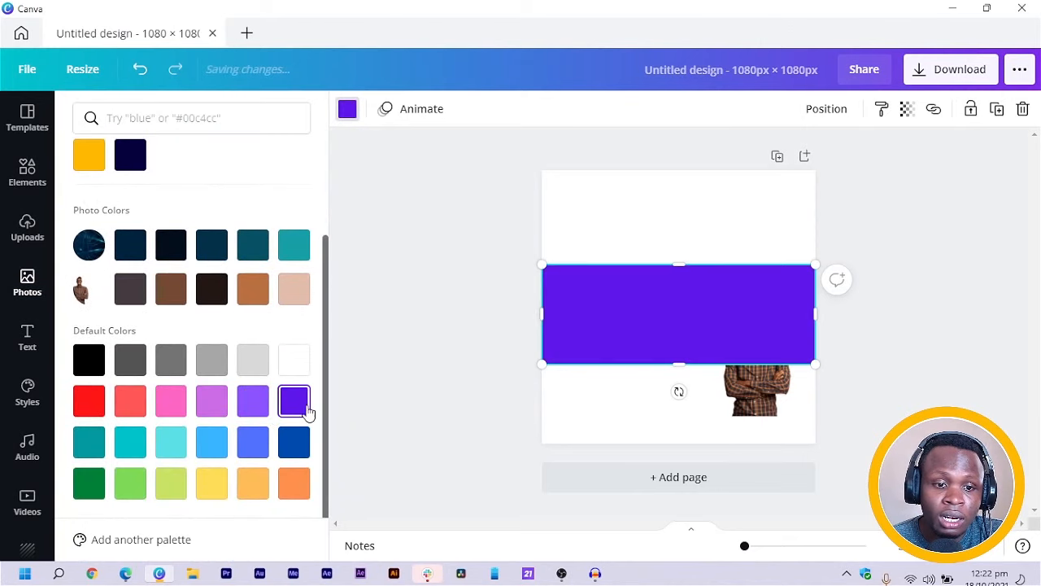
{"action": "left_click", "coordinate": [907, 112]}
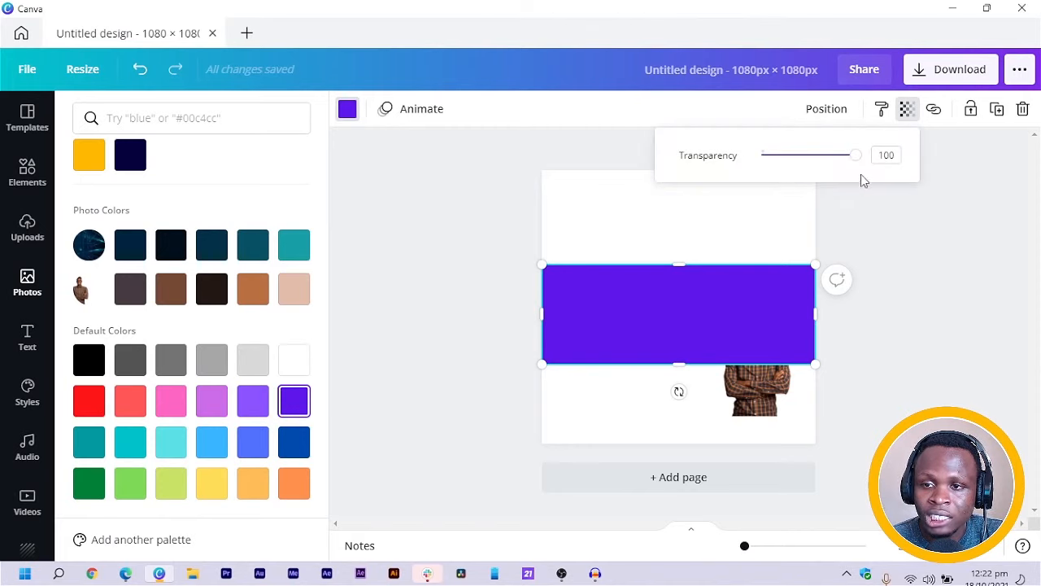
{"action": "left_click_drag", "start_coordinate": [856, 163], "coordinate": [836, 161]}
Step: Select the purple rectangle together with the dark blue band and send both to the back, behind the cut-out man
{"action": "left_click_drag", "start_coordinate": [512, 311], "coordinate": [648, 326]}
{"action": "right_click", "coordinate": [648, 326]}
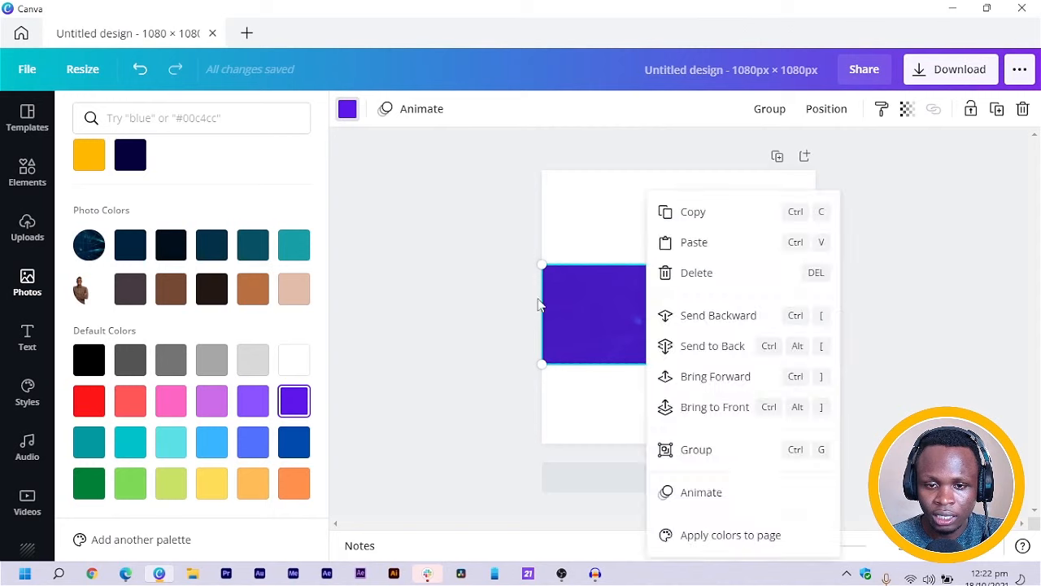
{"action": "left_click", "coordinate": [713, 344]}
Step: Centre the cut-out man on the page and enlarge him until his head rises above the band and his base meets its lower edge
{"action": "left_click_drag", "start_coordinate": [730, 358], "coordinate": [667, 309]}
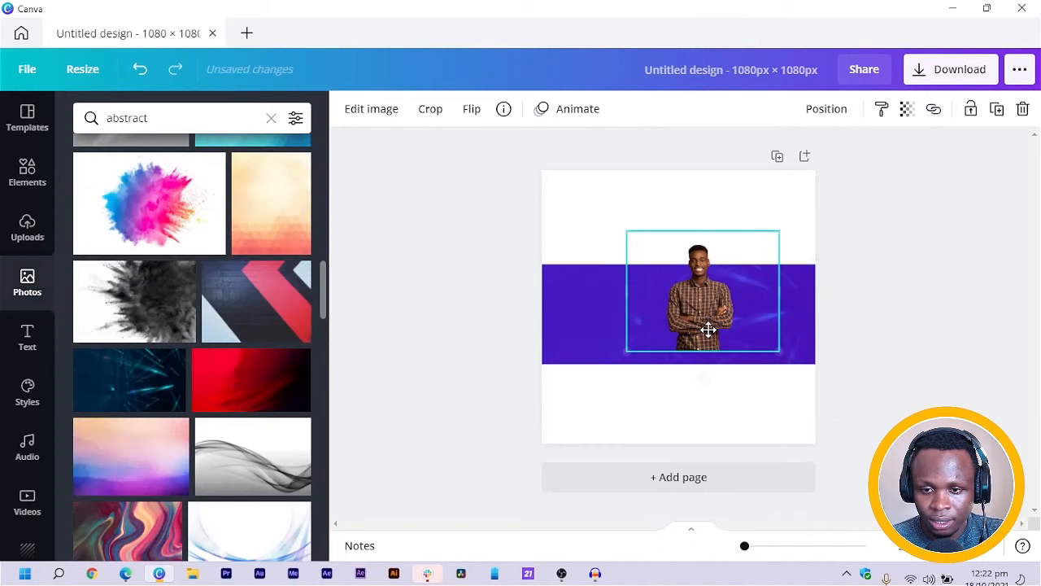
{"action": "left_click_drag", "start_coordinate": [693, 353], "coordinate": [670, 291]}
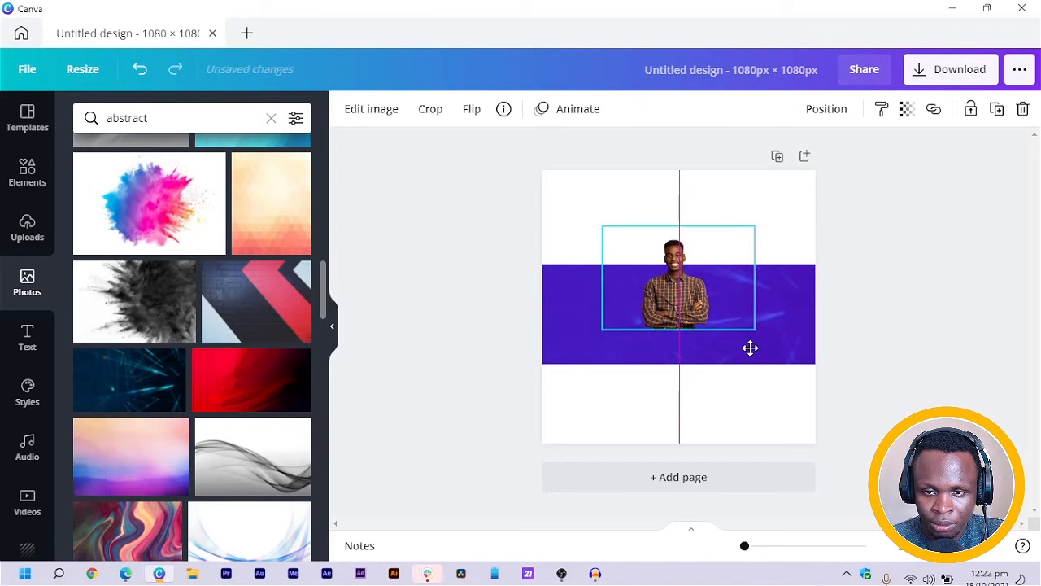
{"action": "left_click_drag", "start_coordinate": [774, 351], "coordinate": [797, 369]}
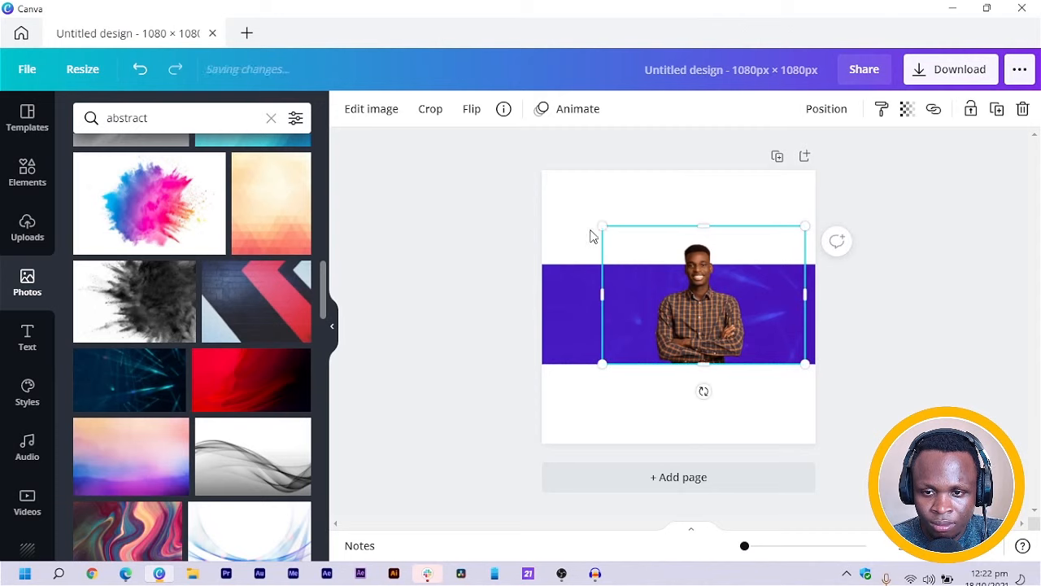
{"action": "left_click_drag", "start_coordinate": [584, 218], "coordinate": [540, 205]}
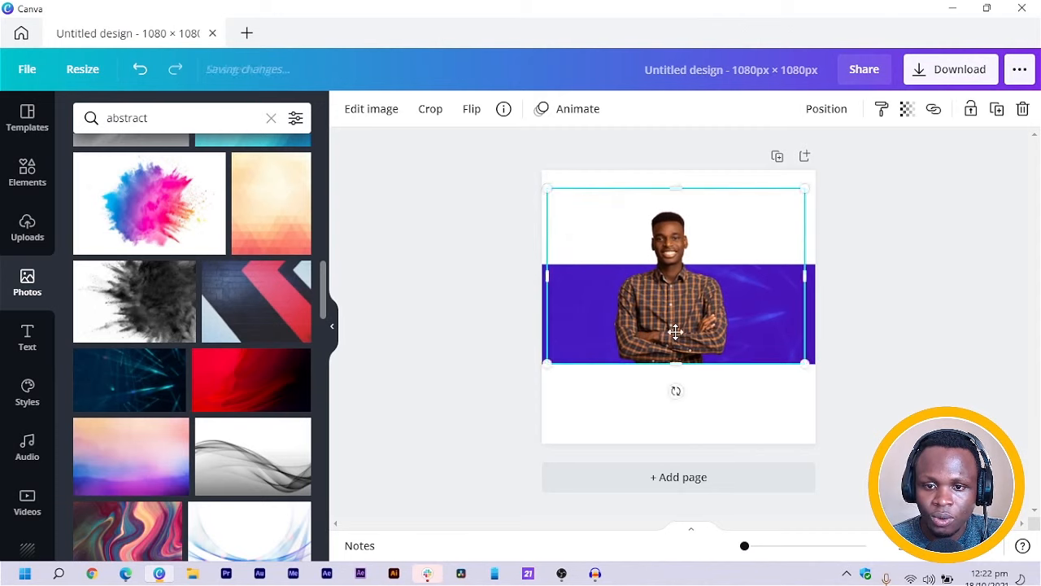
{"action": "left_click_drag", "start_coordinate": [662, 332], "coordinate": [671, 332]}
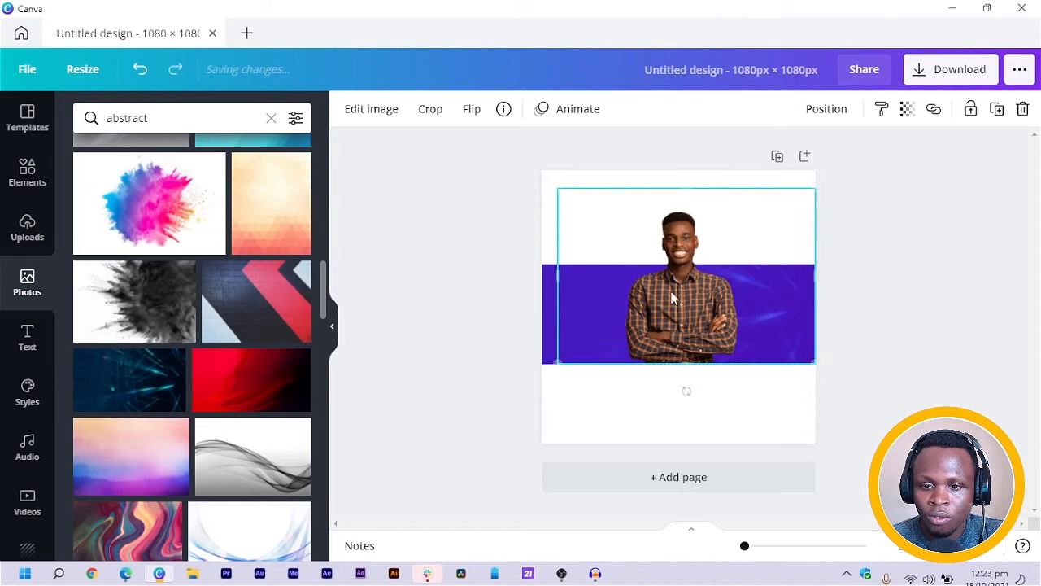
Step: Crop the empty margins above and on both sides of the cut-out man
{"action": "left_click_drag", "start_coordinate": [682, 204], "coordinate": [682, 213]}
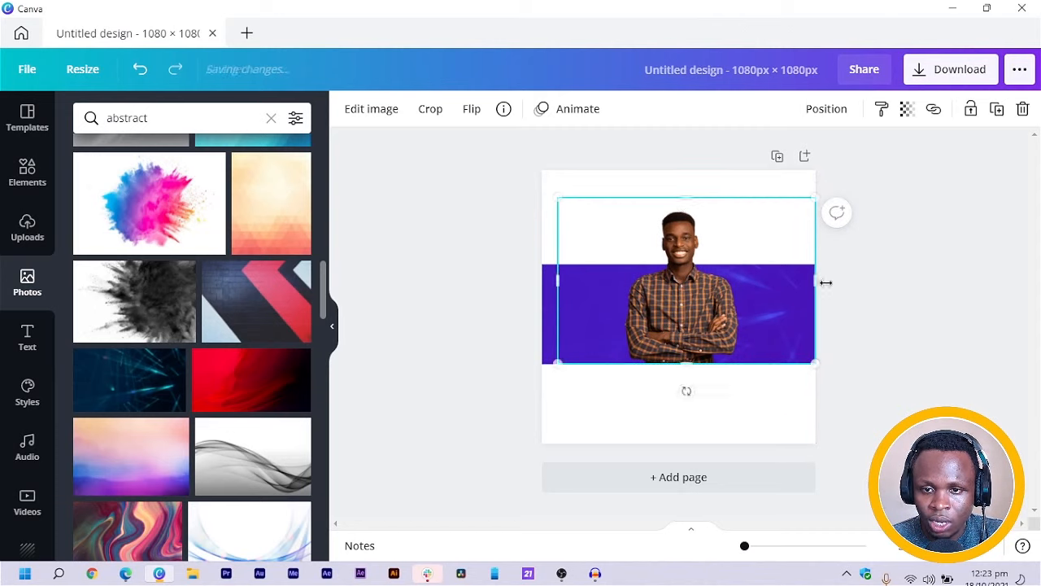
{"action": "left_click_drag", "start_coordinate": [802, 279], "coordinate": [749, 285]}
{"action": "left_click_drag", "start_coordinate": [581, 269], "coordinate": [612, 271]}
{"action": "left_click", "coordinate": [449, 338]}
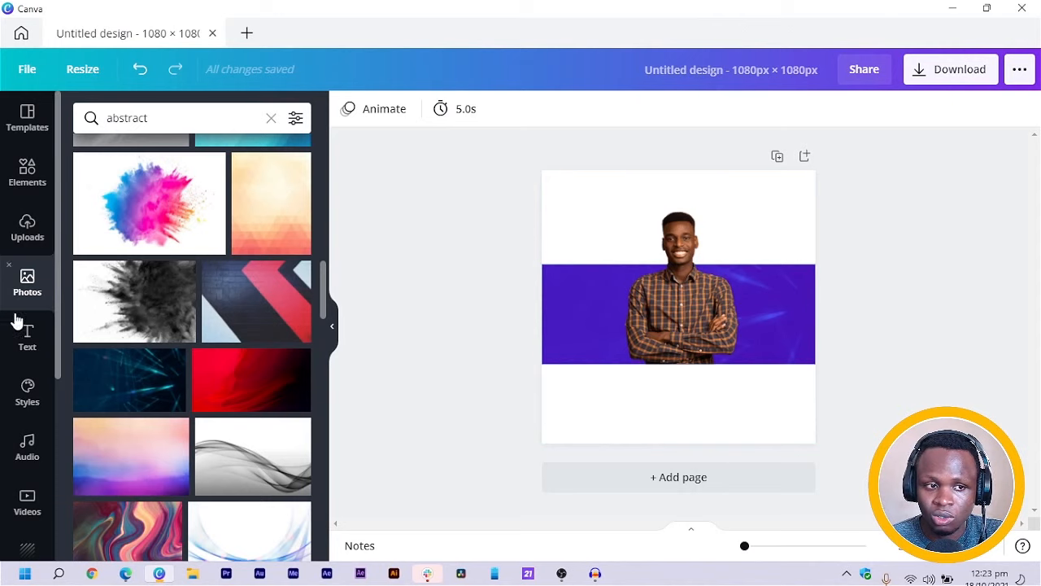
Step: Add a heading text box to the page reading WEBINAR
{"action": "left_click", "coordinate": [27, 335]}
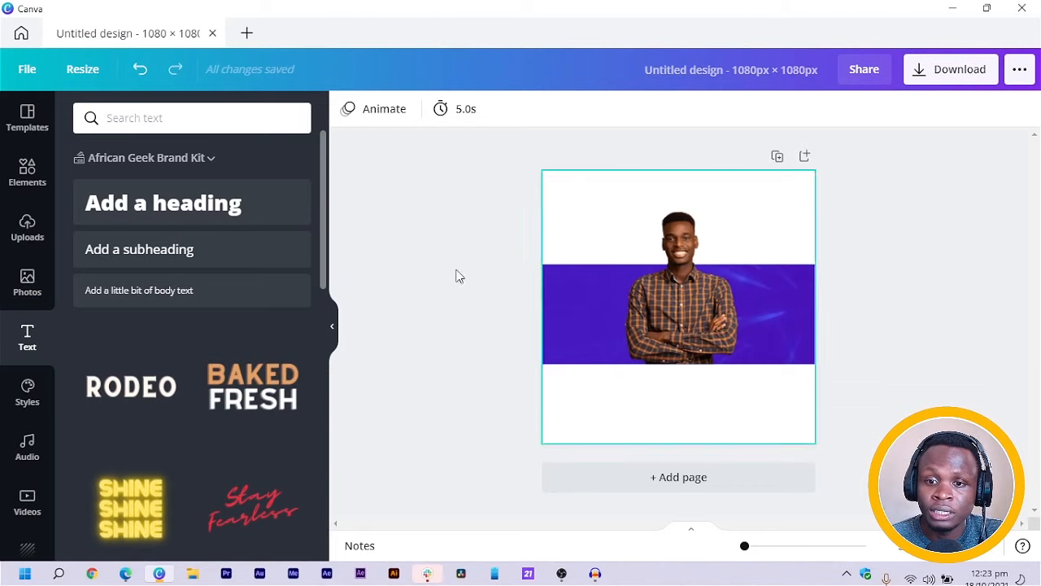
{"action": "left_click_drag", "start_coordinate": [434, 254], "coordinate": [635, 305]}
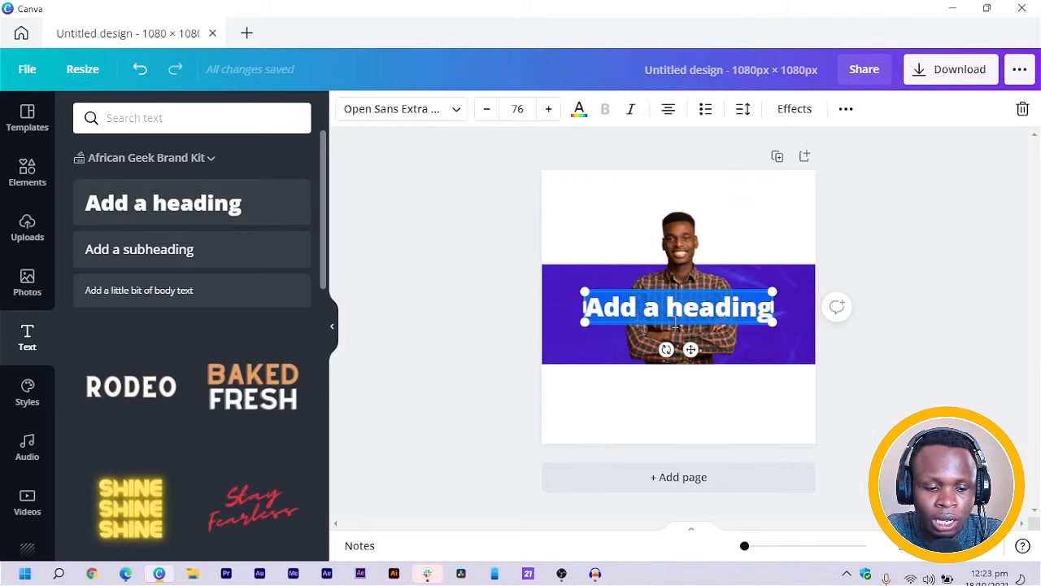
{"action": "type", "text": "we"}
{"action": "key", "text": "BackSpace"}
{"action": "key", "text": "BackSpace"}
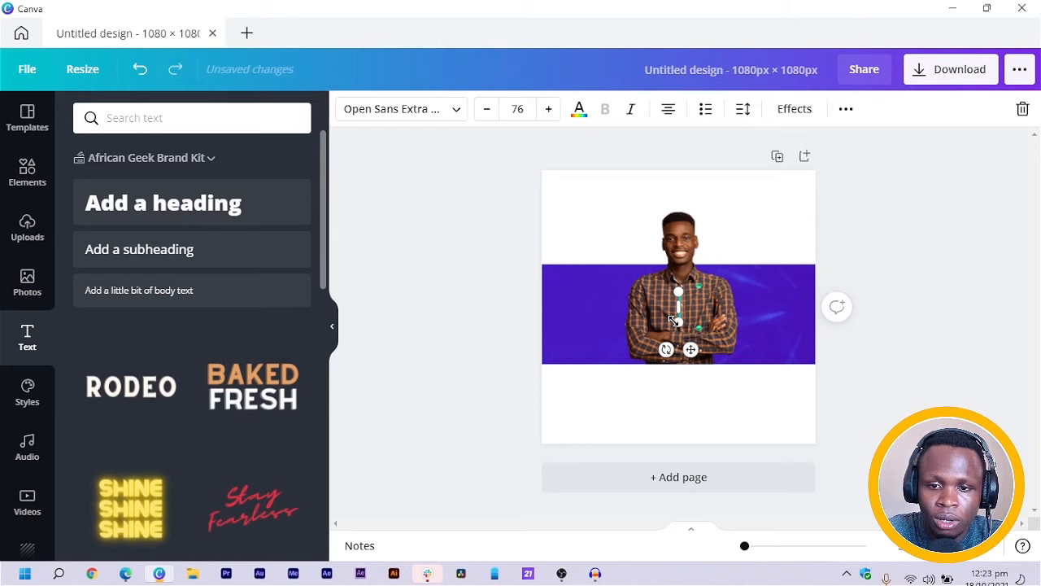
{"action": "type", "text": "WEB"}
{"action": "type", "text": "INAR"}
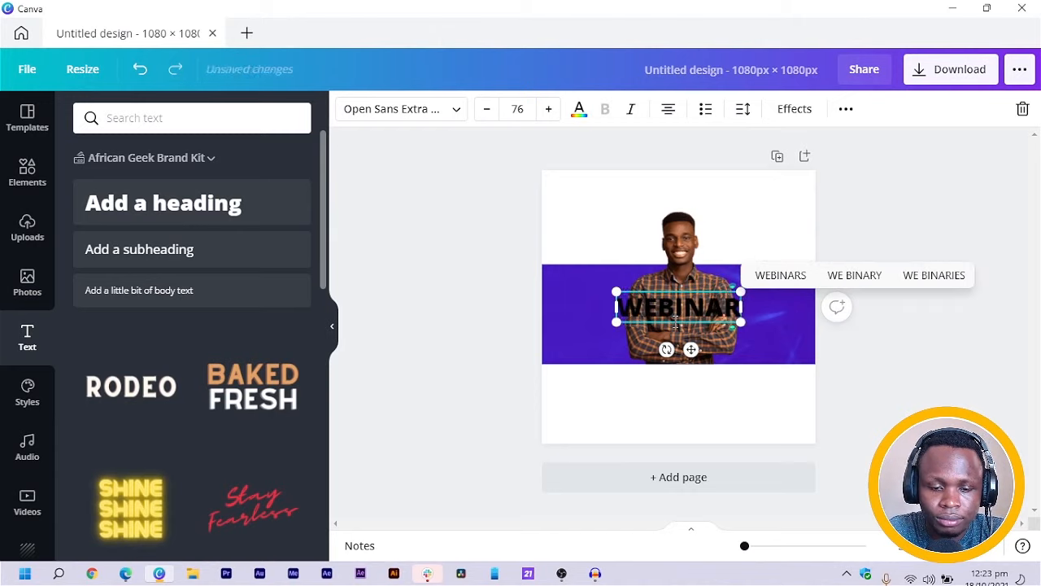
Step: Change the WEBINAR heading's font to the uploaded Champion Gothic Lightwe
{"action": "key", "text": "ctrl+a"}
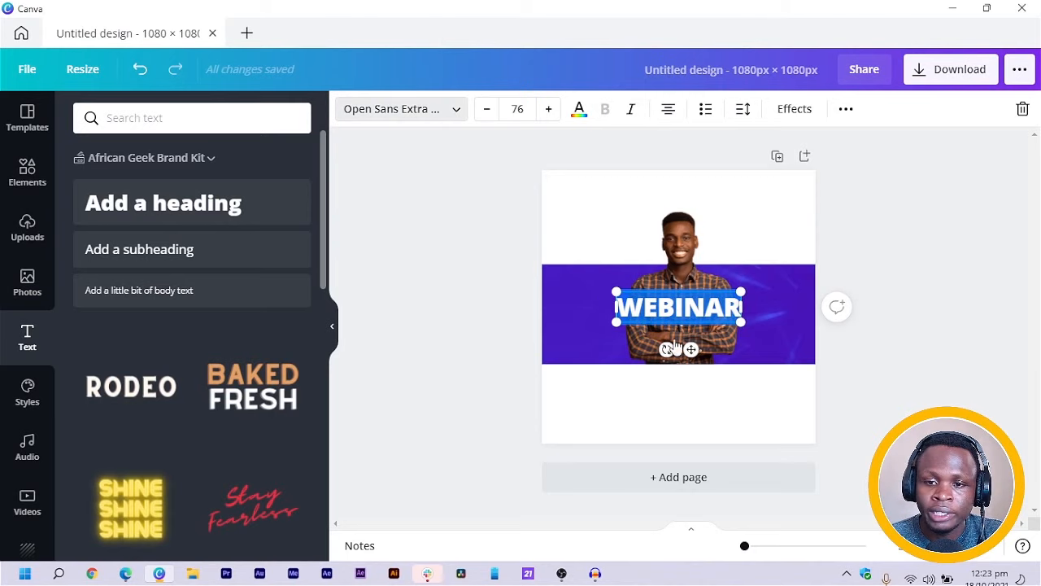
{"action": "left_click", "coordinate": [402, 109]}
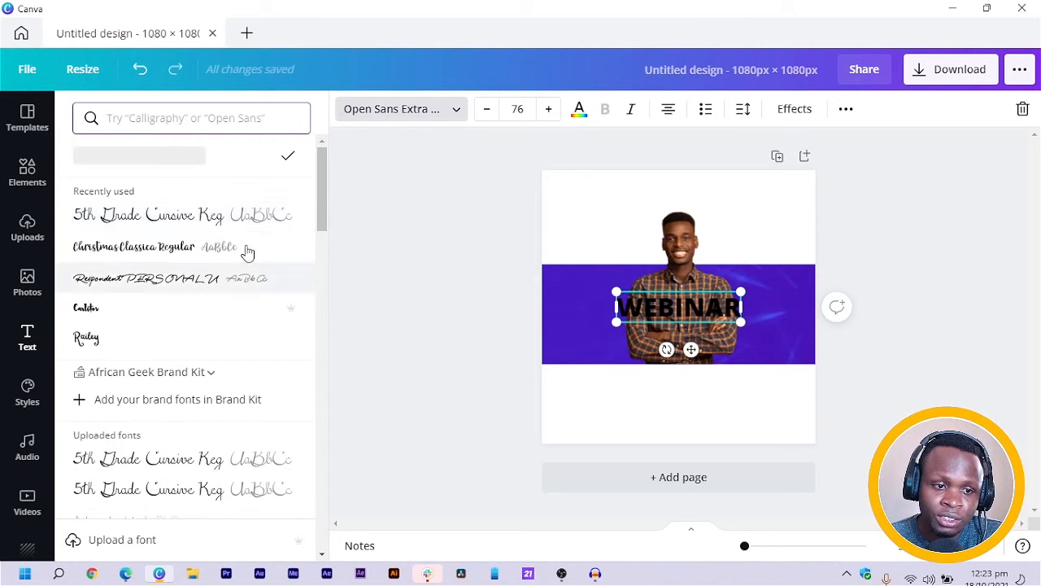
{"action": "left_click_drag", "start_coordinate": [322, 185], "coordinate": [336, 306]}
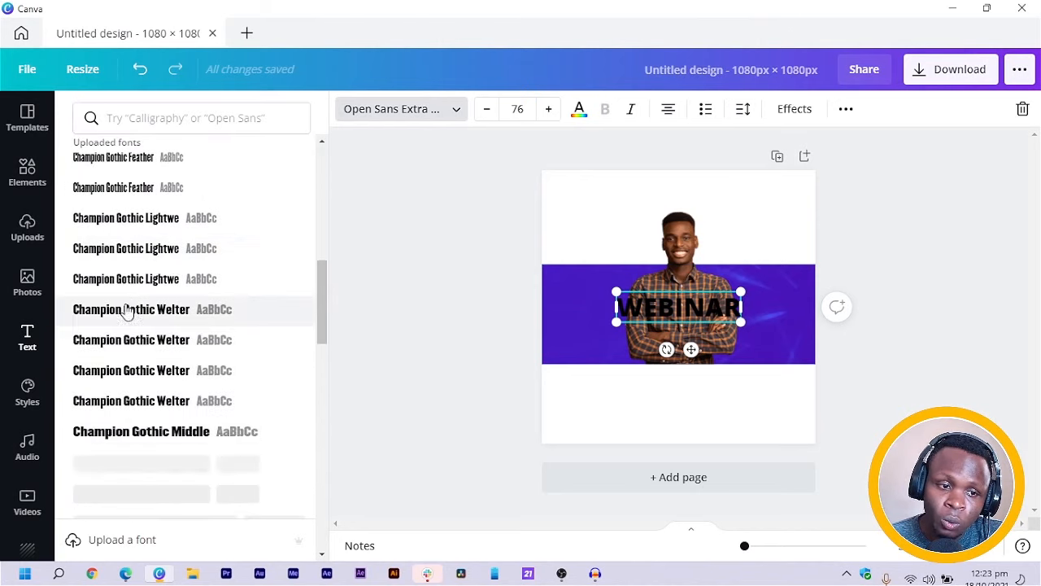
{"action": "left_click", "coordinate": [136, 279]}
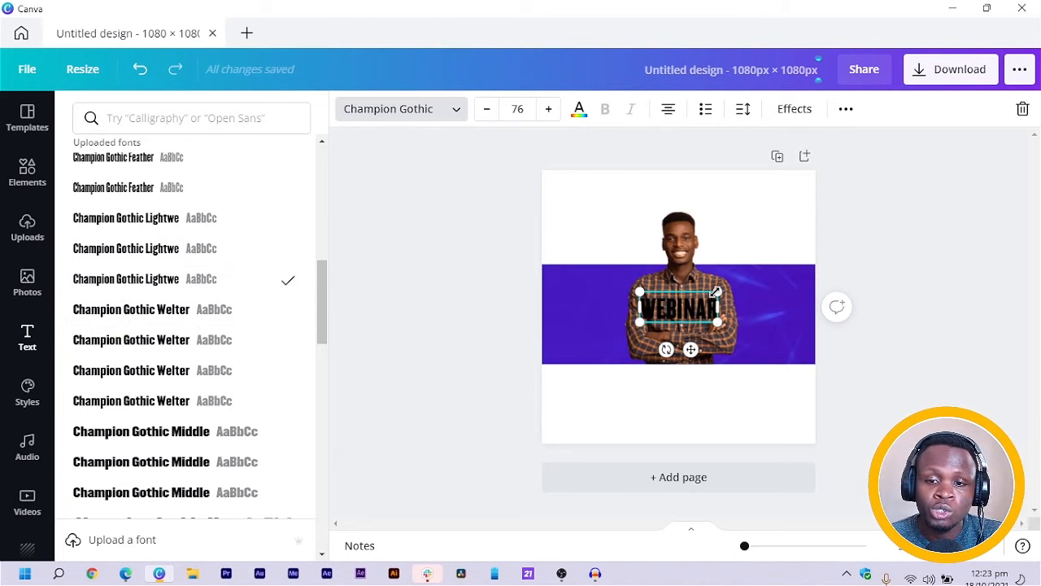
Step: Enlarge the WEBINAR heading to font size 214 and place it centred directly above the purple band
{"action": "left_click_drag", "start_coordinate": [779, 243], "coordinate": [780, 277]}
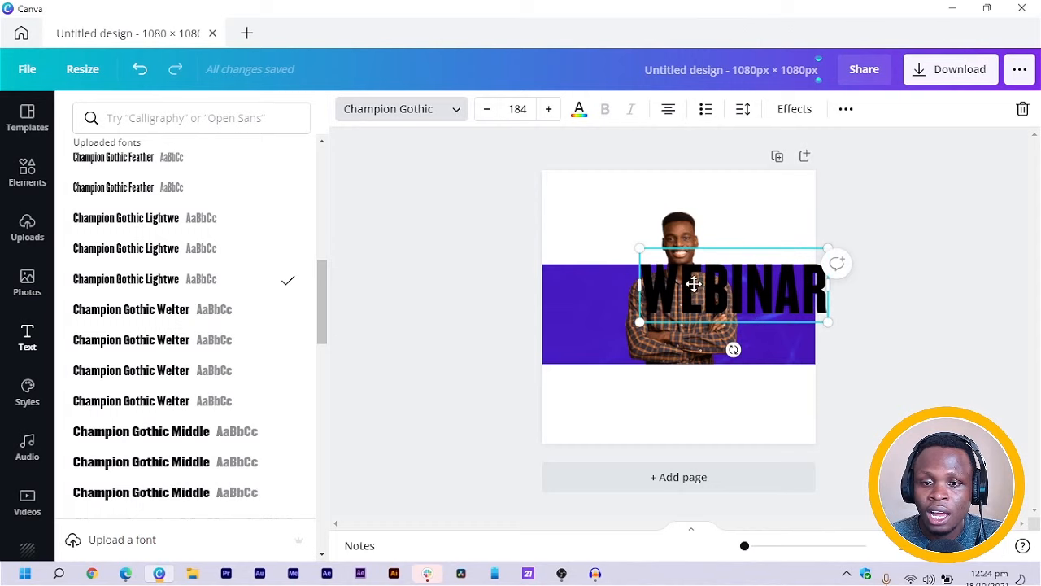
{"action": "left_click_drag", "start_coordinate": [693, 283], "coordinate": [704, 239]}
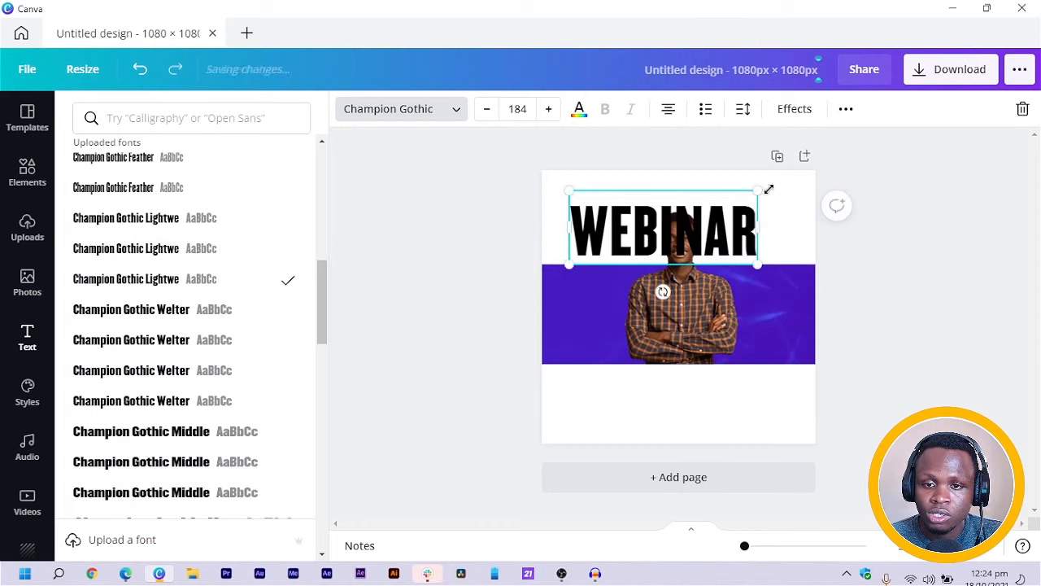
{"action": "left_click_drag", "start_coordinate": [760, 190], "coordinate": [791, 183]}
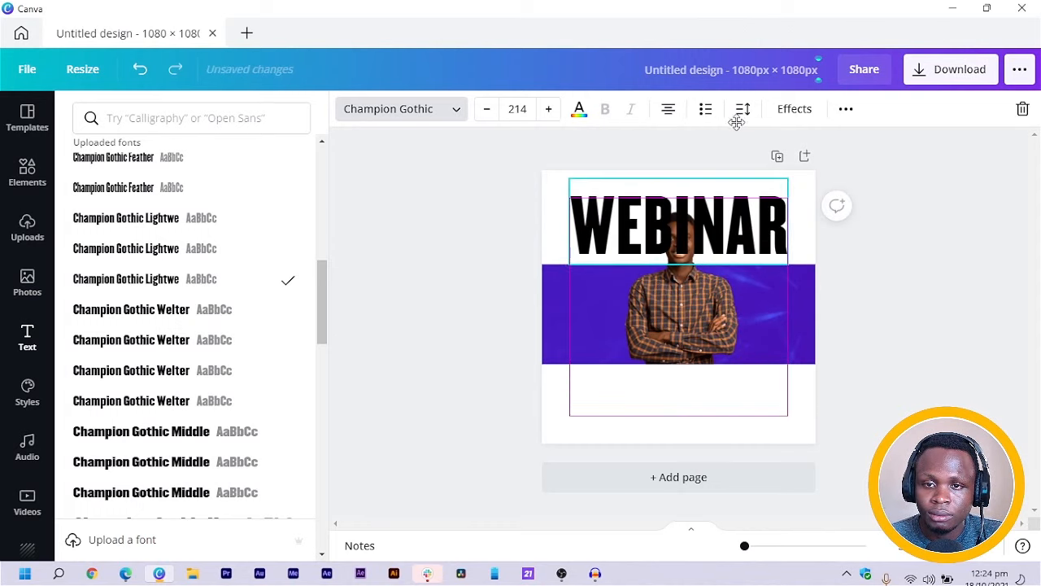
Step: Send the WEBINAR heading to the back so that the man's head overlaps its letters
{"action": "left_click", "coordinate": [846, 109]}
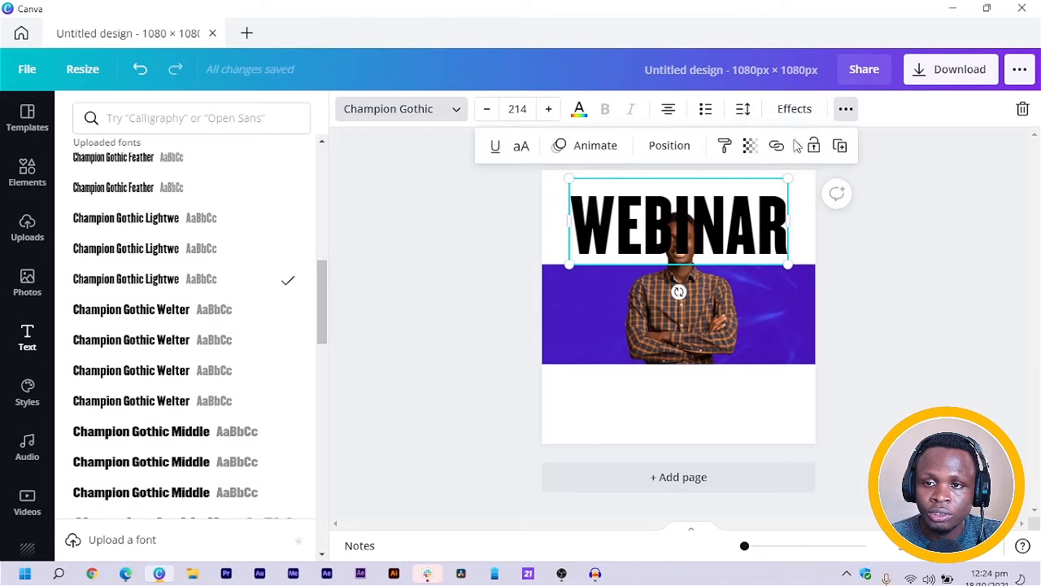
{"action": "left_click", "coordinate": [663, 146]}
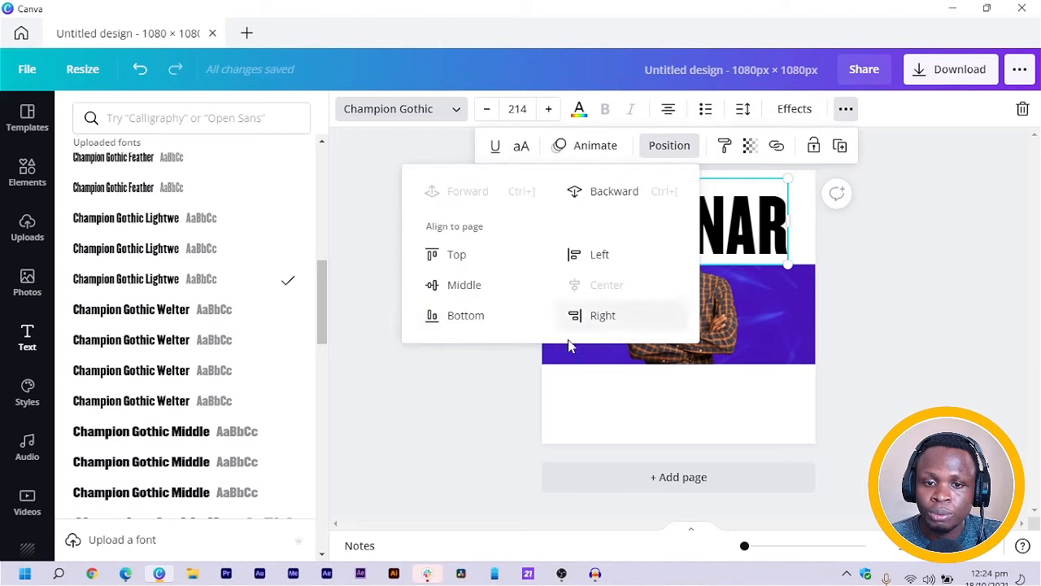
{"action": "left_click", "coordinate": [883, 265]}
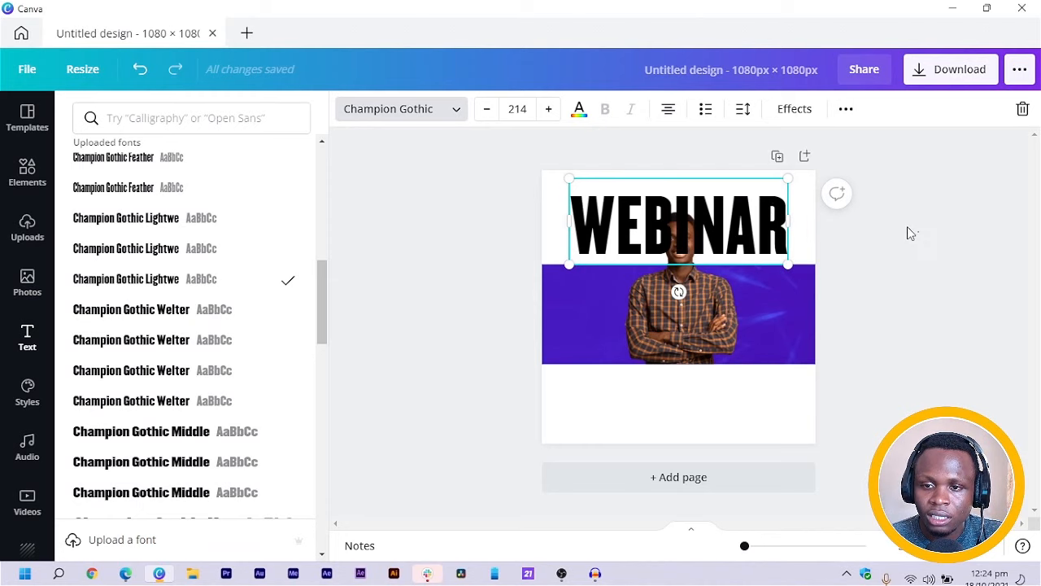
{"action": "left_click", "coordinate": [909, 231]}
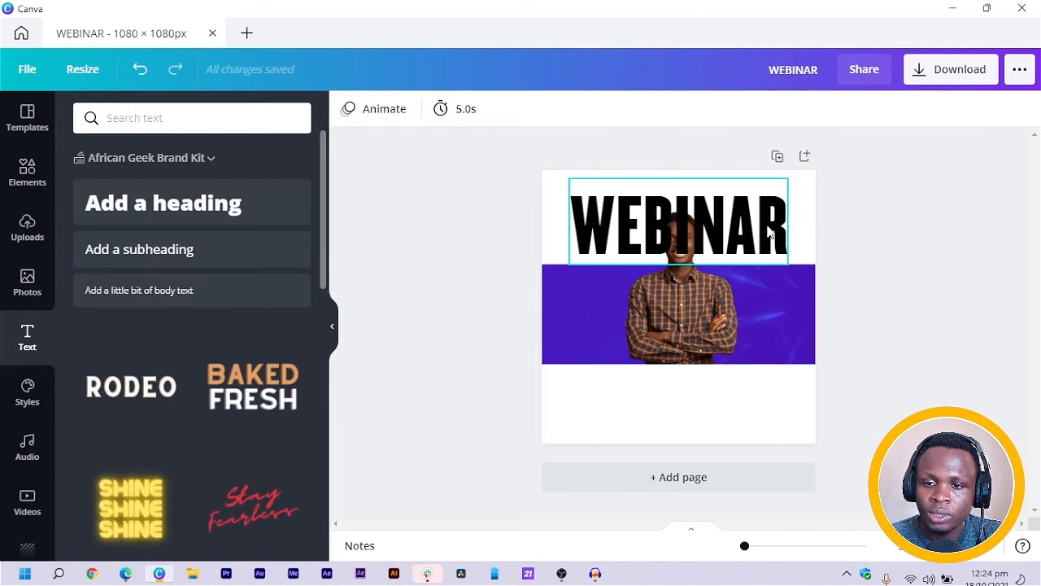
{"action": "right_click", "coordinate": [759, 253]}
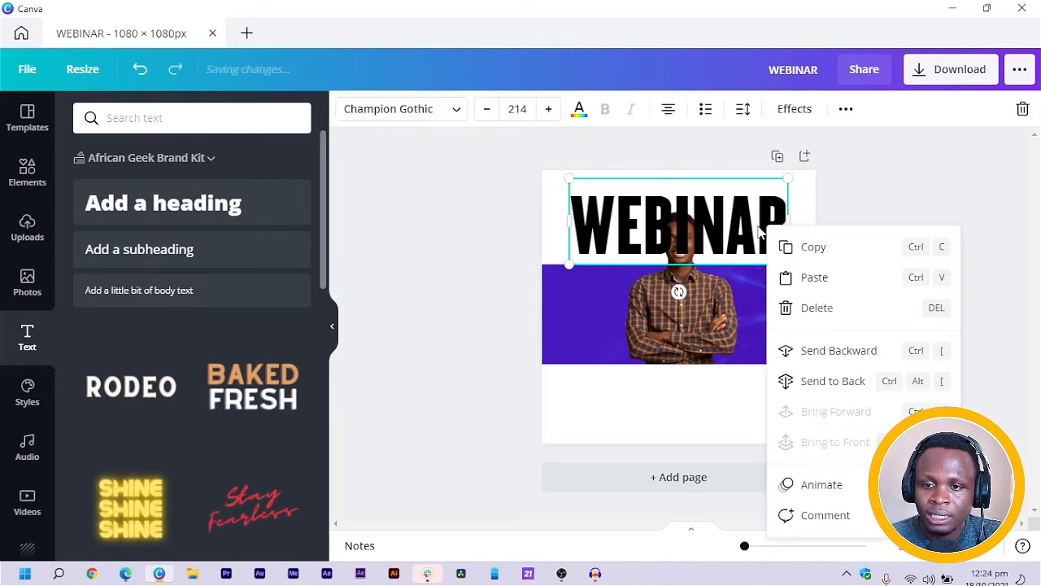
{"action": "left_click", "coordinate": [818, 389]}
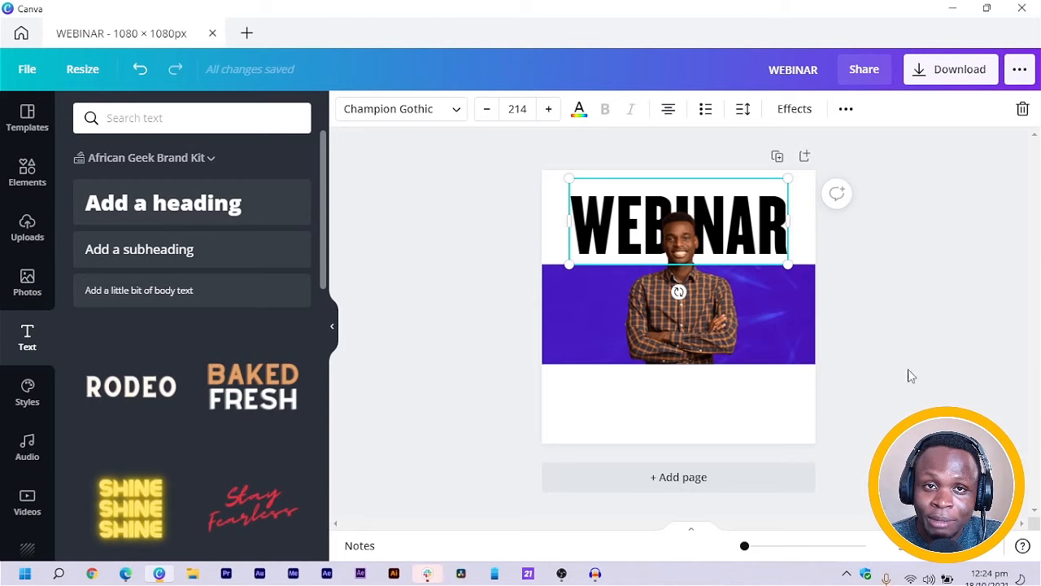
Step: Recolour the WEBINAR heading with the document's purple and select the heading, man and band together
{"action": "left_click", "coordinate": [591, 114]}
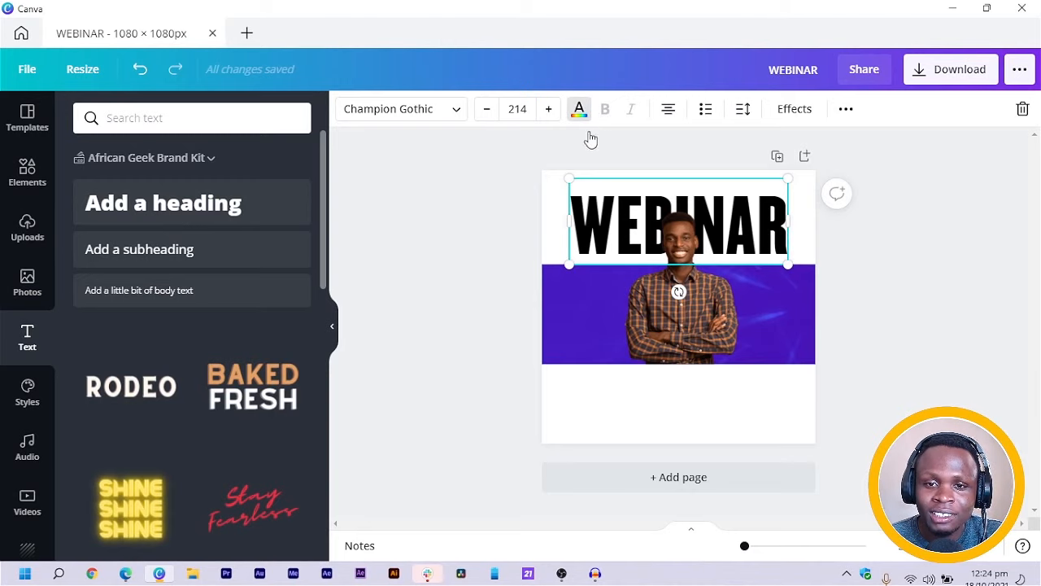
{"action": "left_click", "coordinate": [171, 193]}
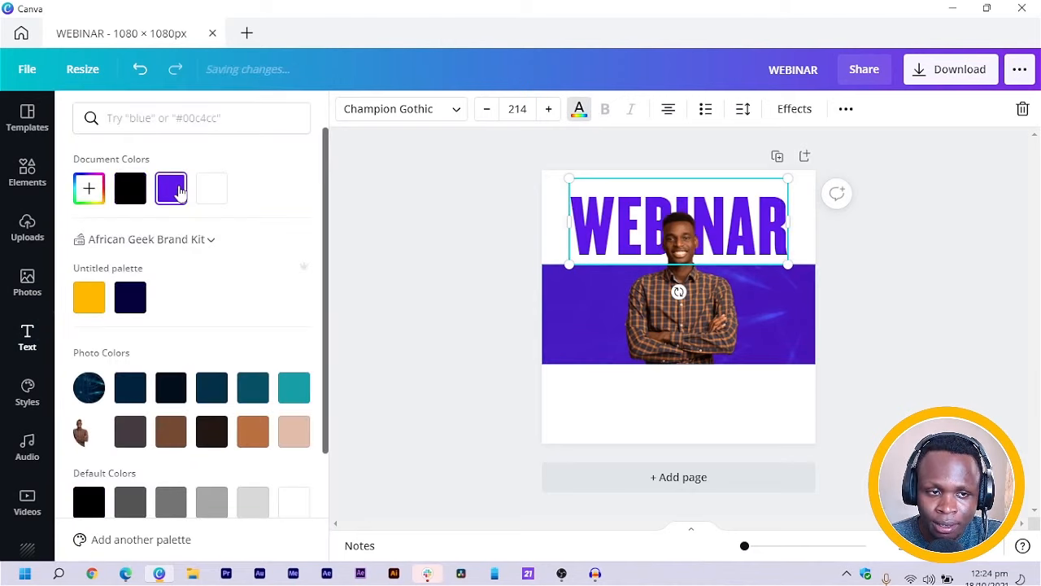
{"action": "left_click_drag", "start_coordinate": [458, 204], "coordinate": [713, 313]}
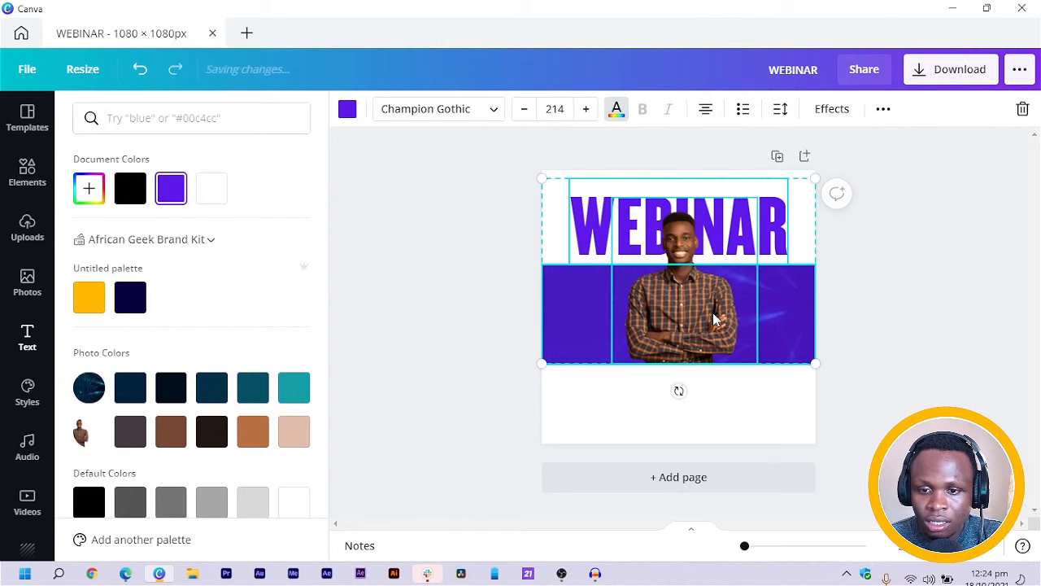
Step: Move the selected heading, man and purple band down together to leave white space above the WEBINAR heading, and deselect them
{"action": "key", "text": "shift+Down"}
{"action": "key", "text": "shift+Down"}
{"action": "key", "text": "shift+Down"}
{"action": "key", "text": "shift+Down"}
{"action": "key", "text": "shift+Down"}
{"action": "key", "text": "shift+Down"}
{"action": "key", "text": "shift+Down"}
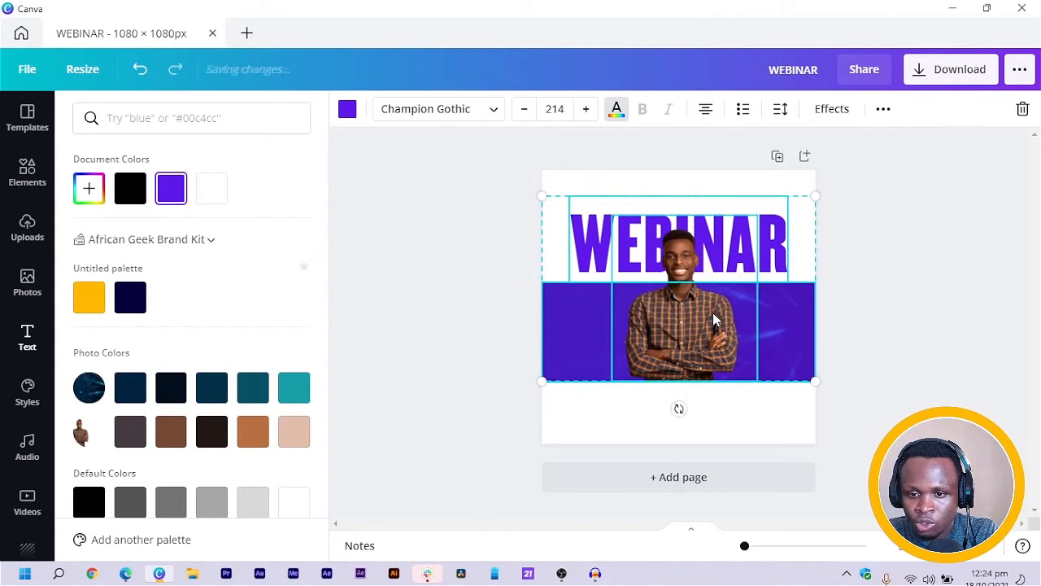
{"action": "left_click", "coordinate": [414, 302]}
{"action": "left_click", "coordinate": [440, 297]}
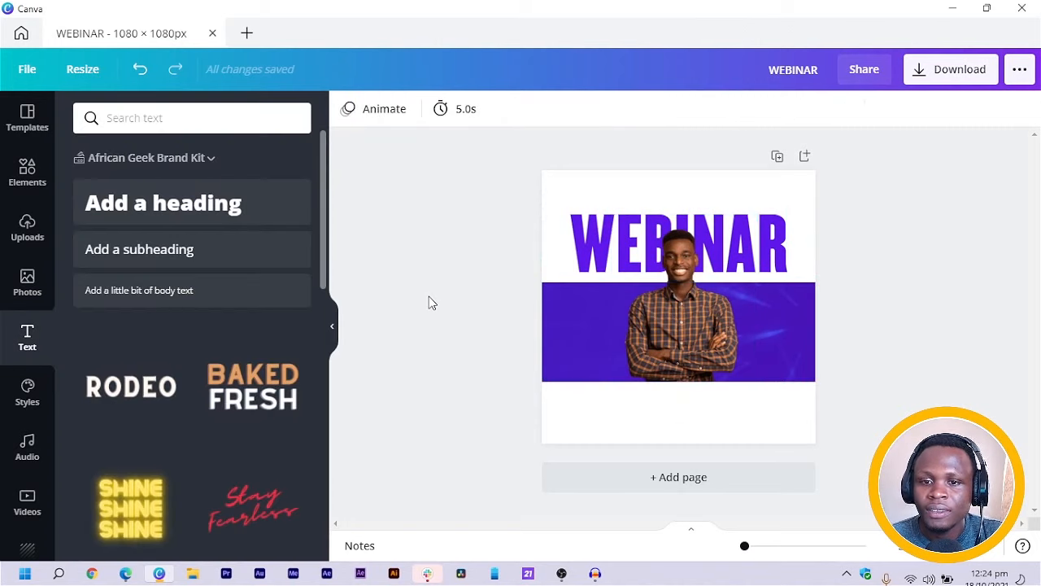
Step: Add a new text box centred above the WEBINAR heading and set its font to Buffalo
{"action": "key", "text": "t"}
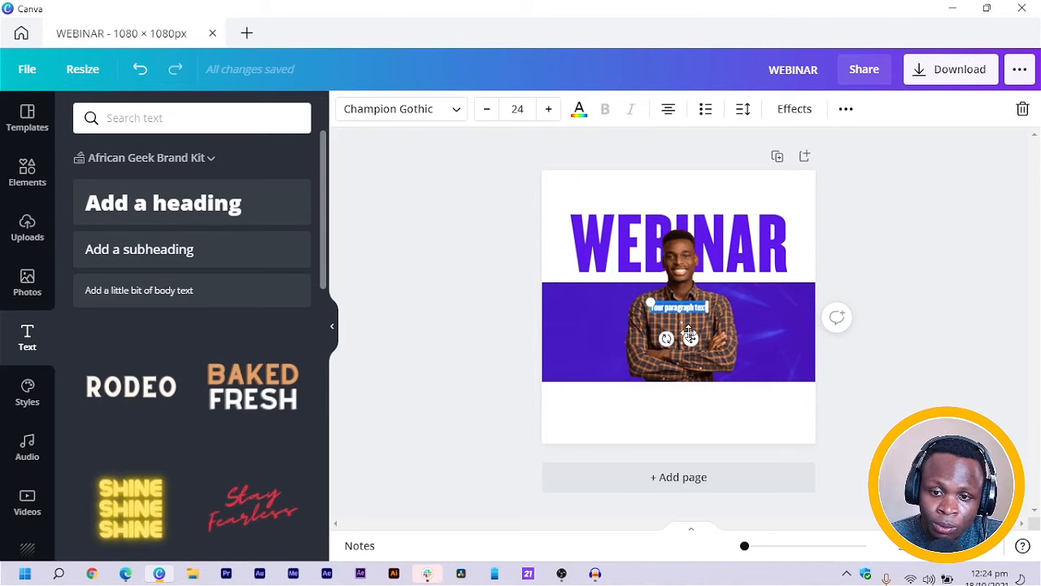
{"action": "left_click_drag", "start_coordinate": [666, 218], "coordinate": [678, 199]}
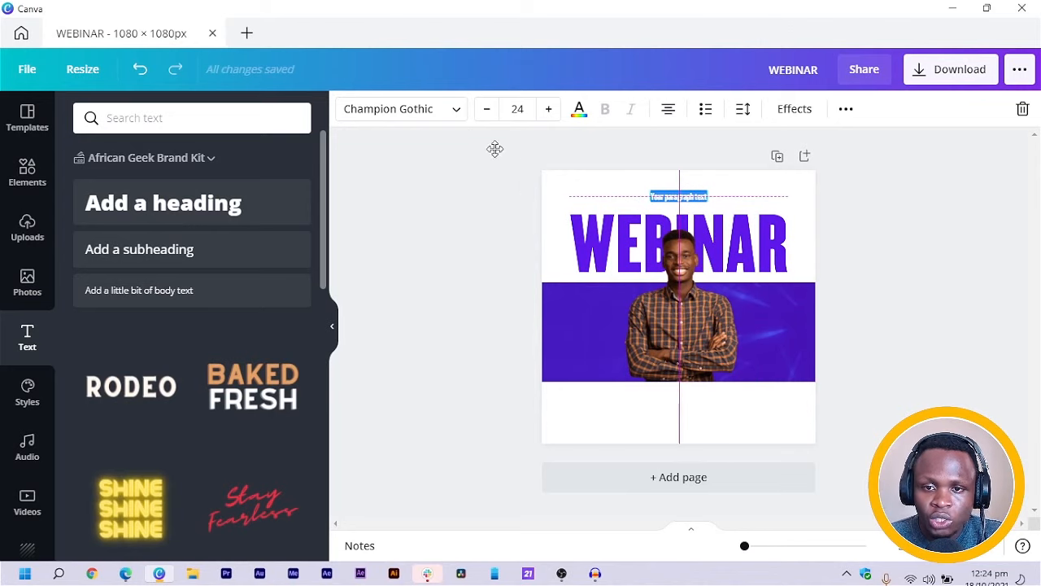
{"action": "left_click", "coordinate": [394, 101]}
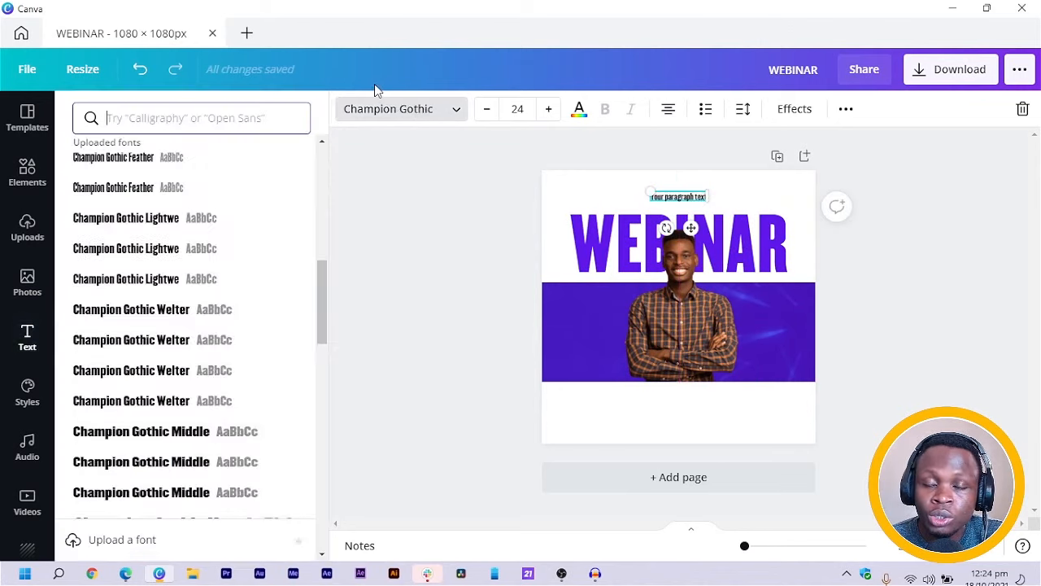
{"action": "left_click", "coordinate": [244, 121]}
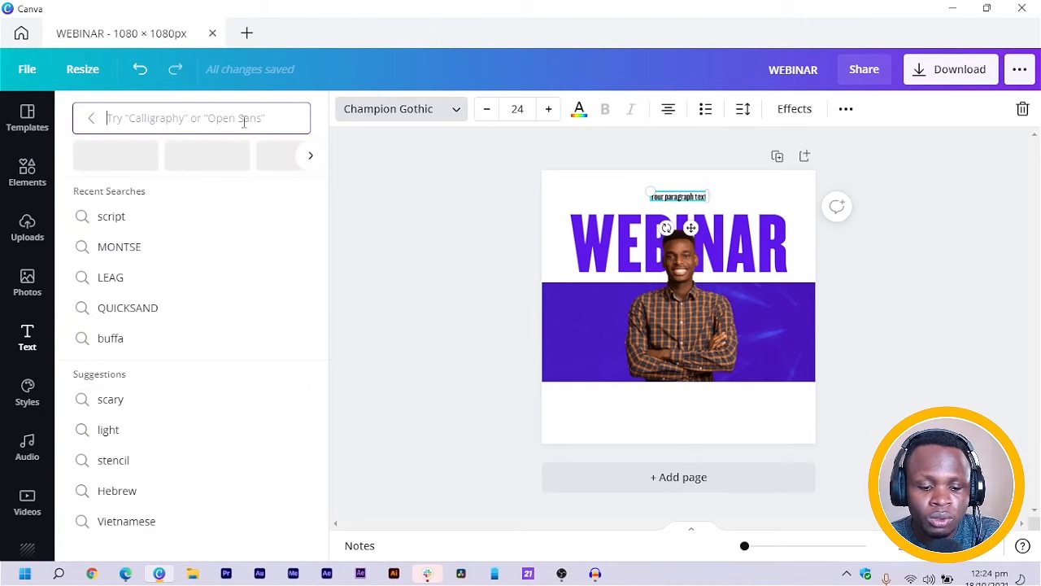
{"action": "type", "text": "BUFFA"}
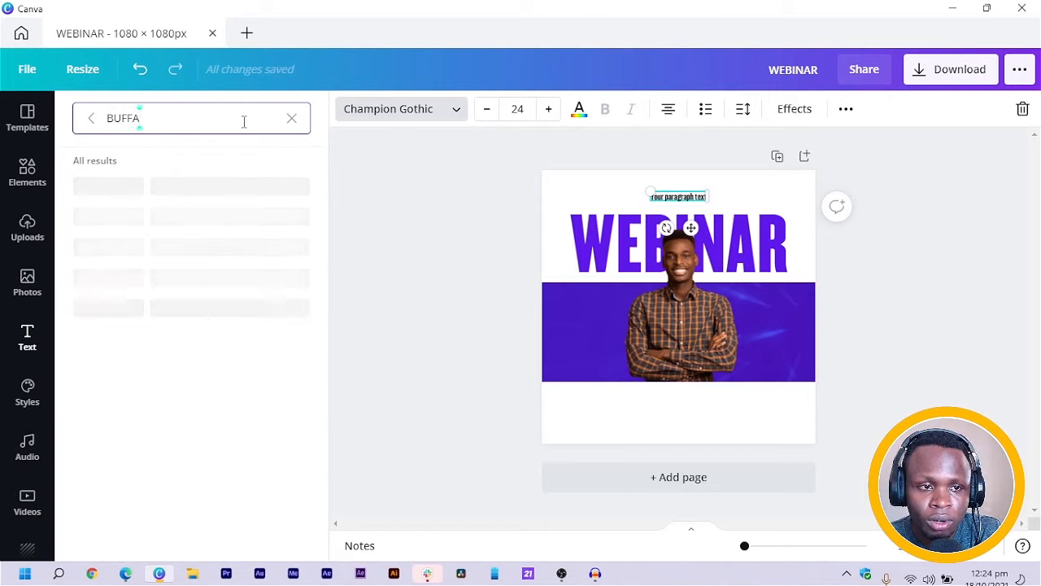
{"action": "type", "text": "LO"}
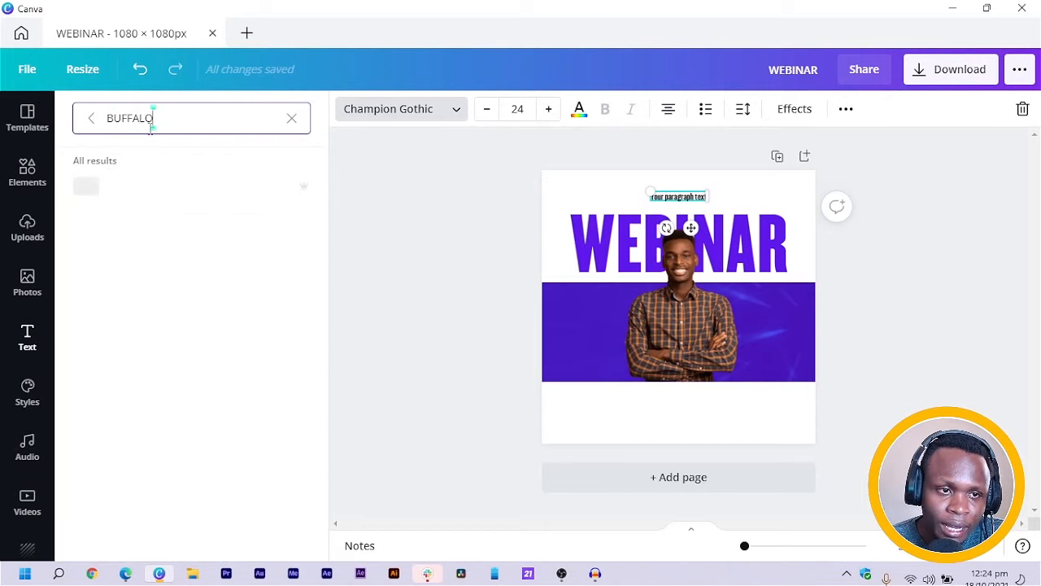
{"action": "left_click", "coordinate": [91, 189]}
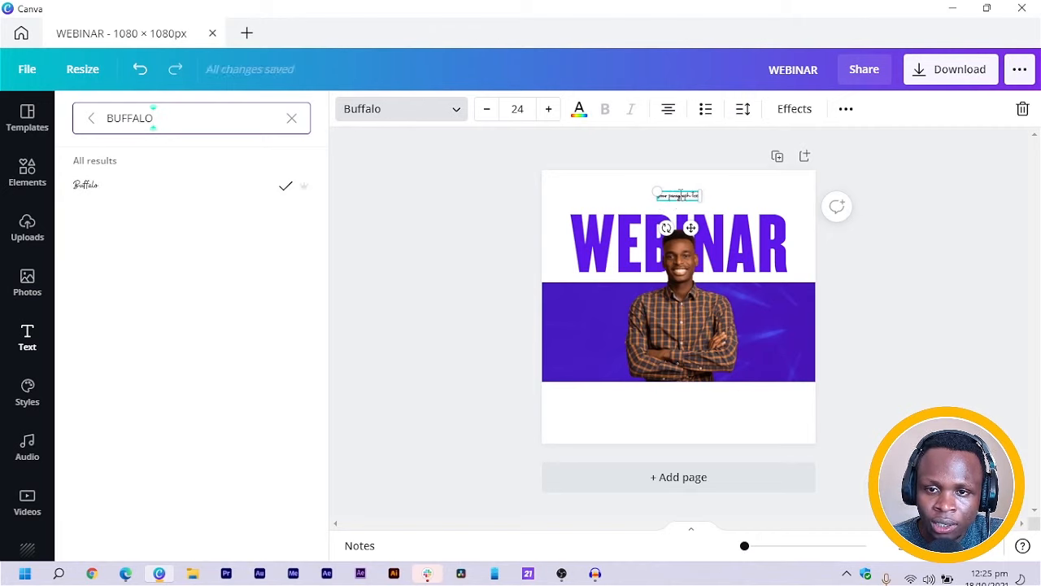
Step: Replace the placeholder text above the WEBINAR heading with "join our"
{"action": "double_click", "coordinate": [679, 195]}
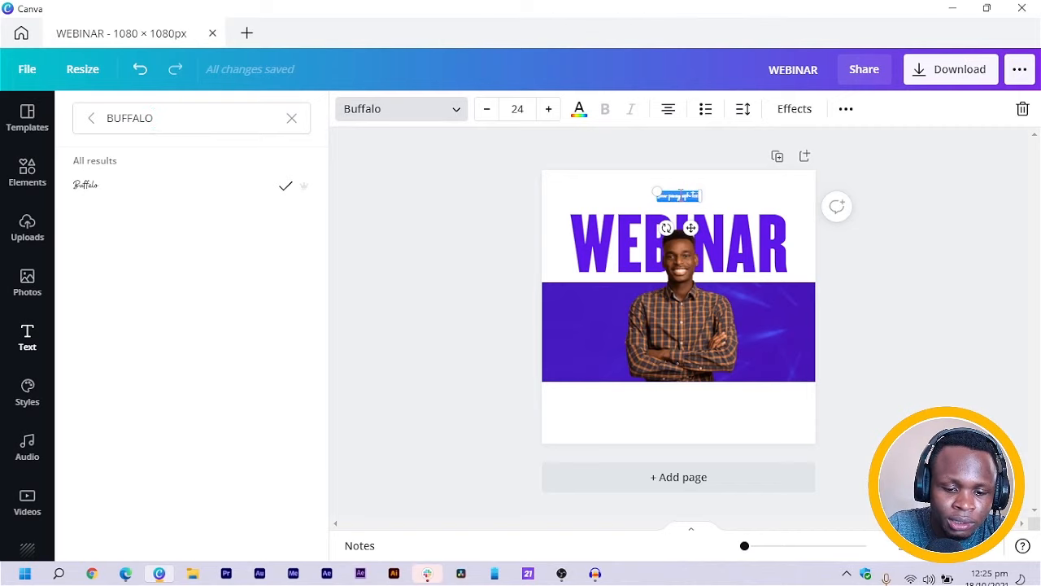
{"action": "key", "text": "BackSpace"}
{"action": "type", "text": "join"}
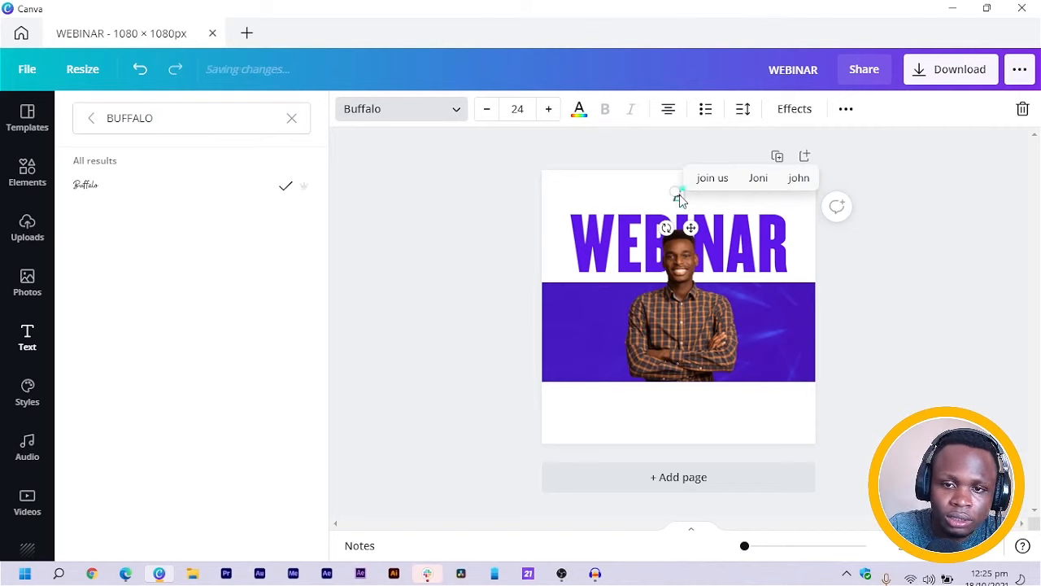
{"action": "type", "text": " our"}
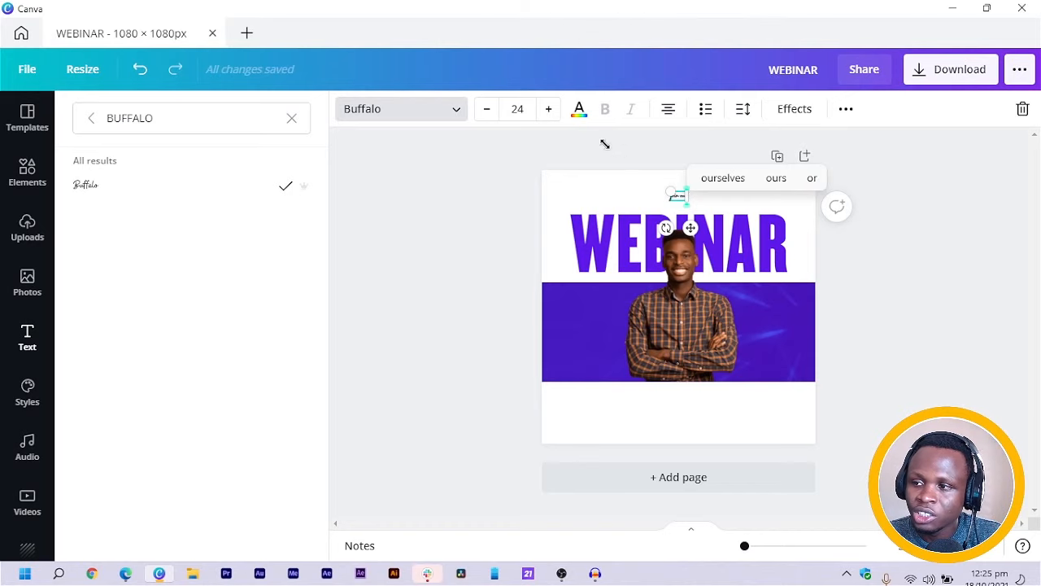
Step: Enlarge the "join our" text to font size 148 and centre it over the upper edge of the WEBINAR heading
{"action": "left_click_drag", "start_coordinate": [604, 144], "coordinate": [587, 144]}
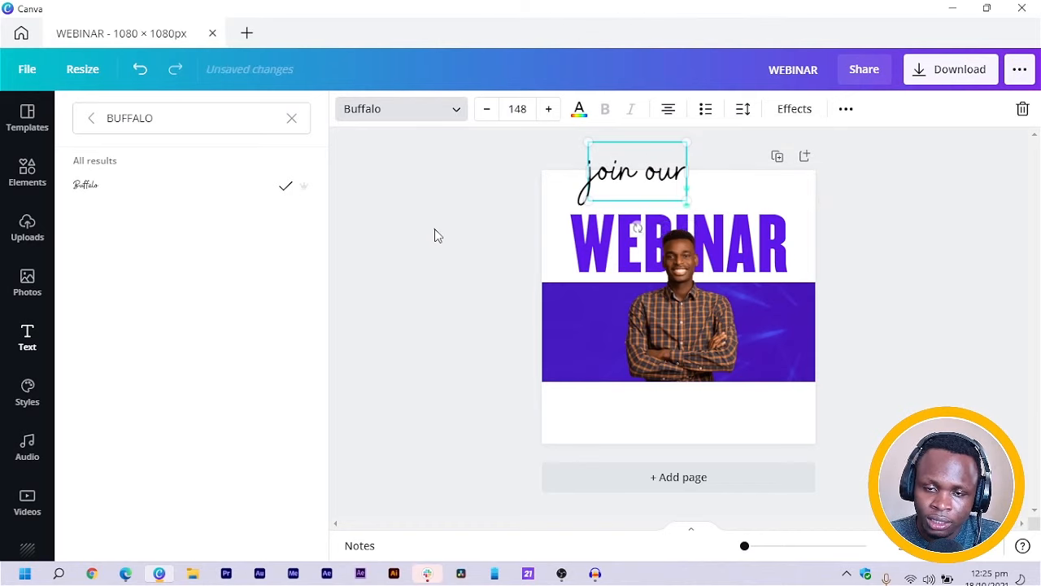
{"action": "left_click", "coordinate": [434, 235]}
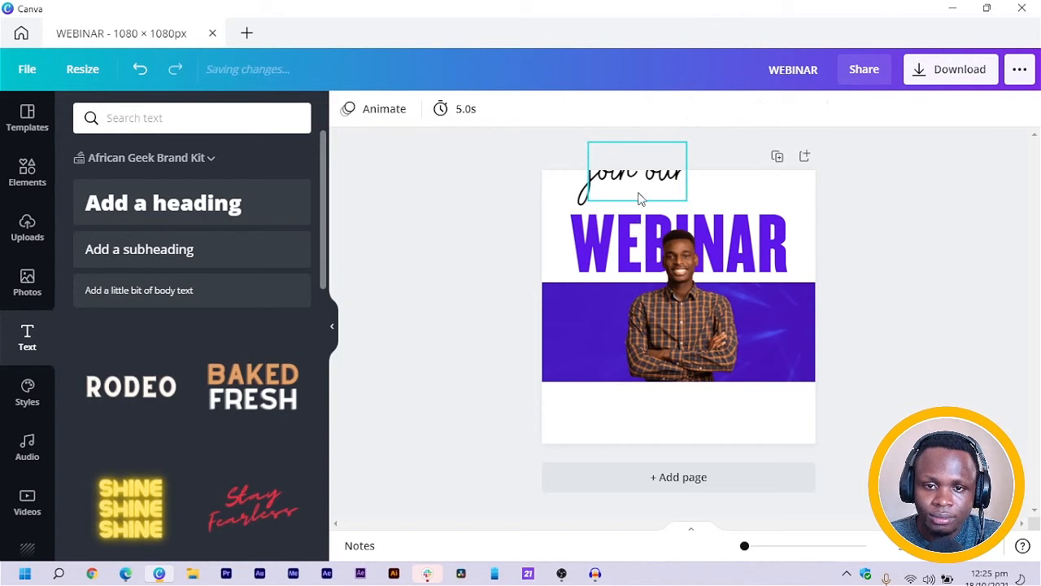
{"action": "left_click_drag", "start_coordinate": [624, 185], "coordinate": [664, 218]}
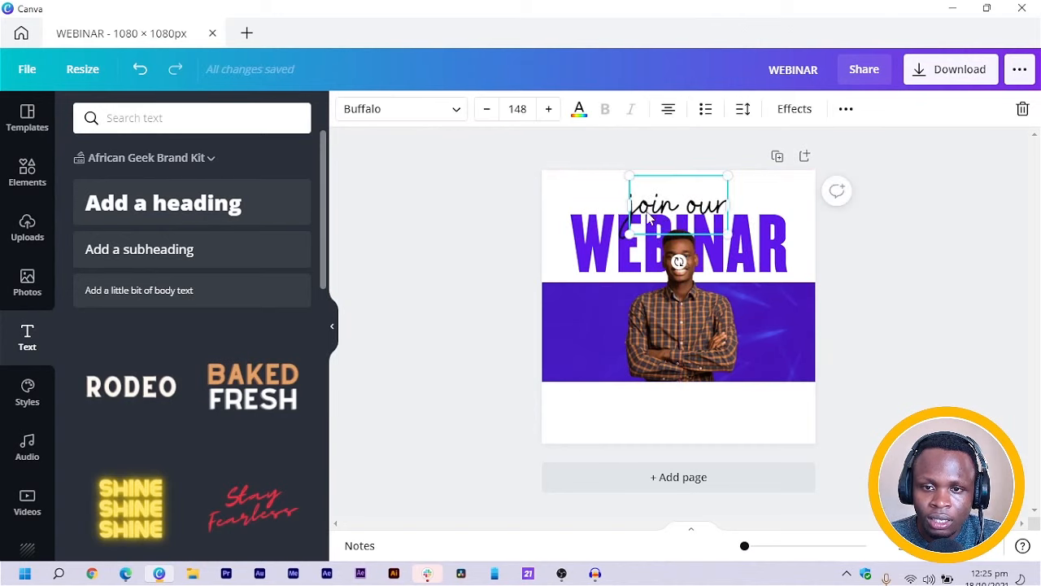
Step: Recolour the "join our" text with the brand palette's orange-yellow
{"action": "left_click", "coordinate": [579, 110]}
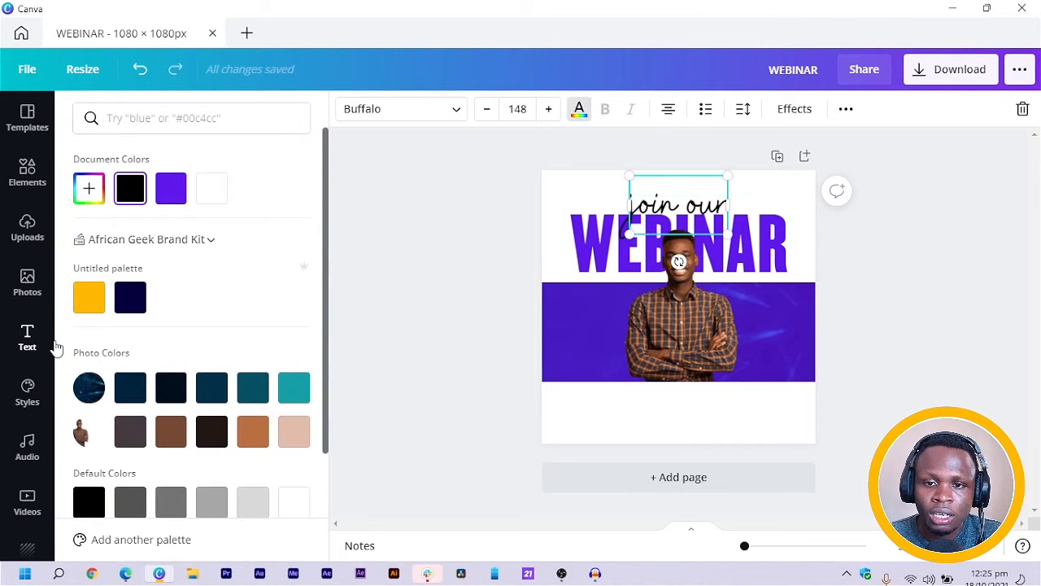
{"action": "left_click", "coordinate": [89, 297]}
{"action": "left_click", "coordinate": [363, 295]}
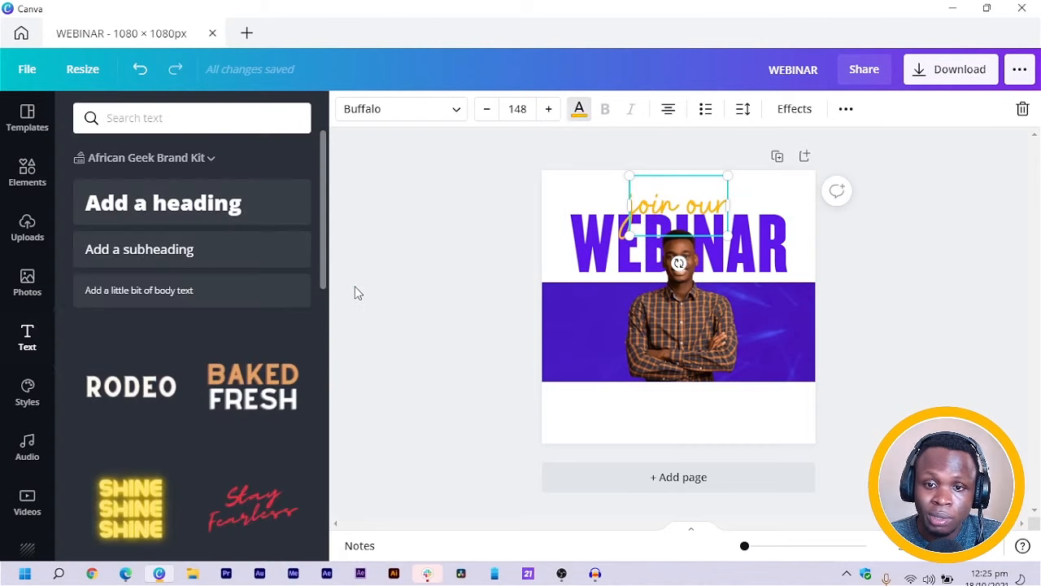
Step: Nudge the "join our" text slightly upwards so it covers less of the WEBINAR heading, and deselect it
{"action": "left_click", "coordinate": [657, 190]}
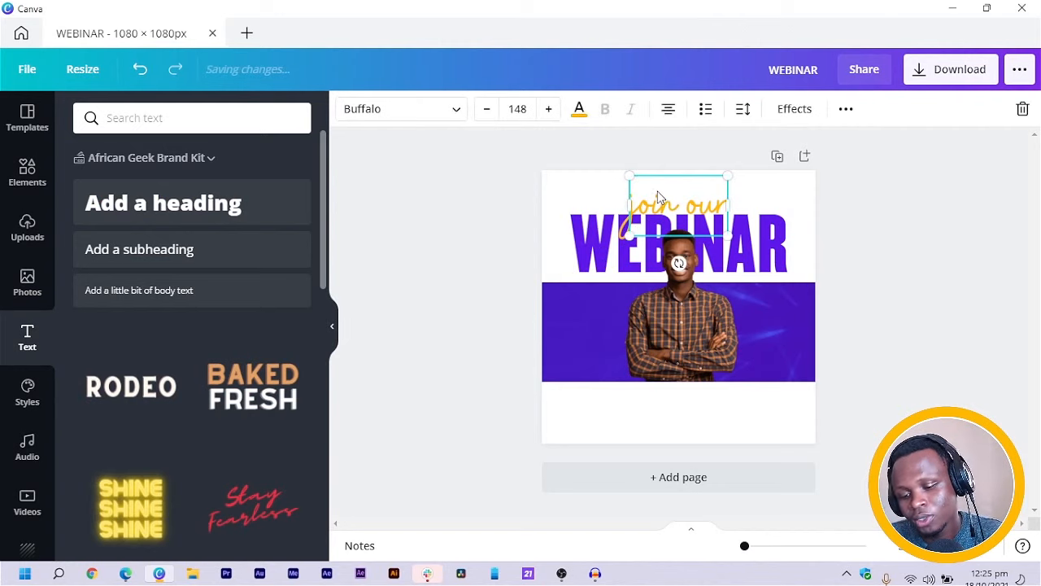
{"action": "key", "text": "shift+Up"}
{"action": "key", "text": "shift+Up"}
{"action": "key", "text": "shift+Up"}
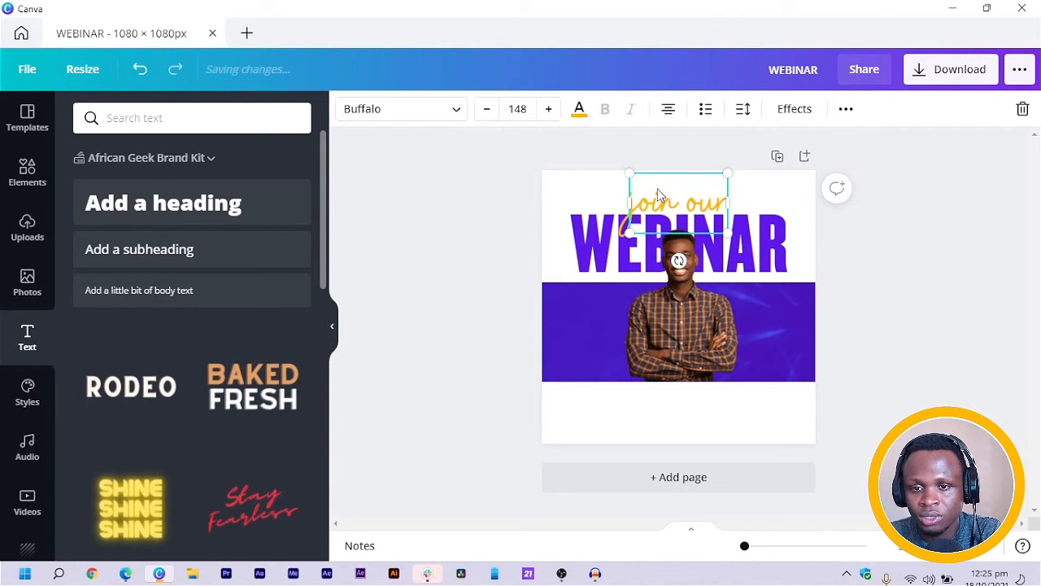
{"action": "left_click", "coordinate": [424, 231]}
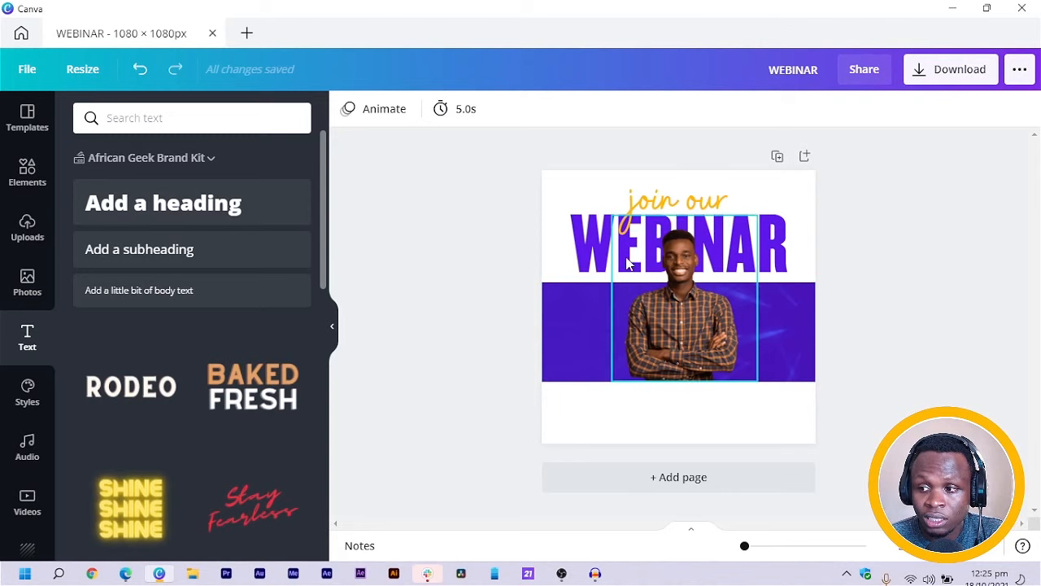
Step: Add another text box to the page and set its font to Montserrat
{"action": "key", "text": "t"}
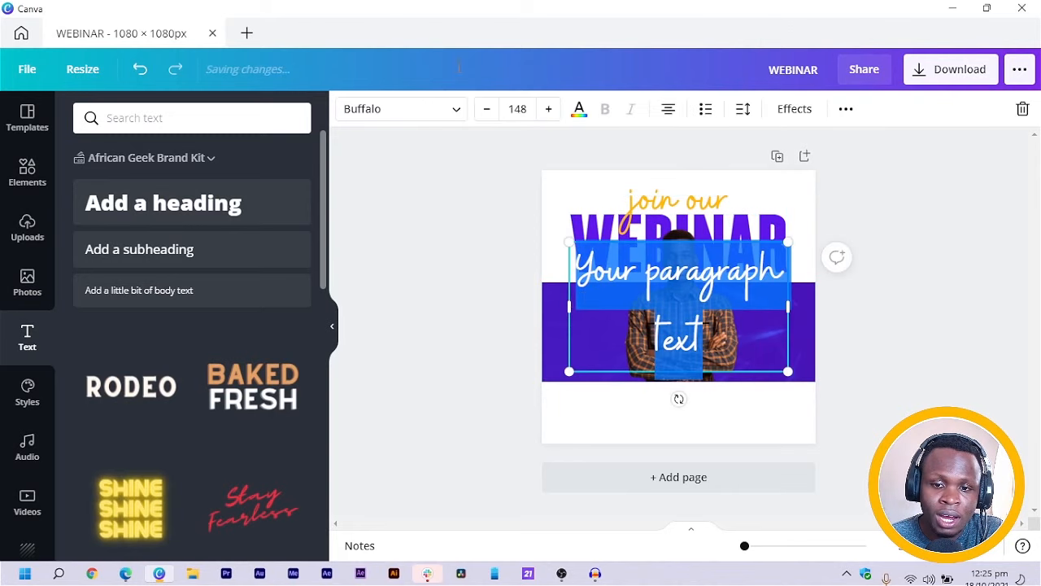
{"action": "double_click", "coordinate": [171, 123]}
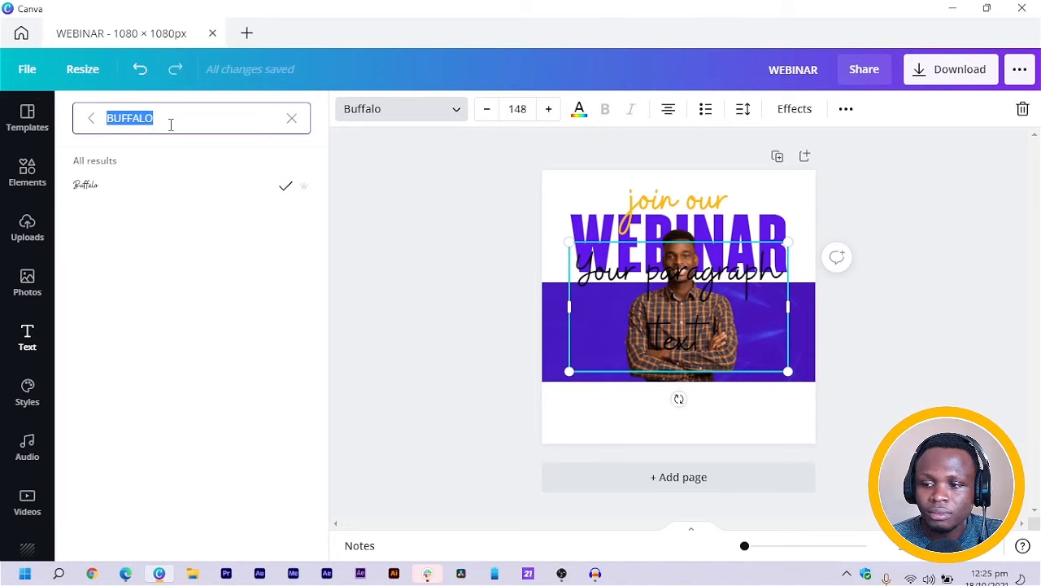
{"action": "type", "text": "b"}
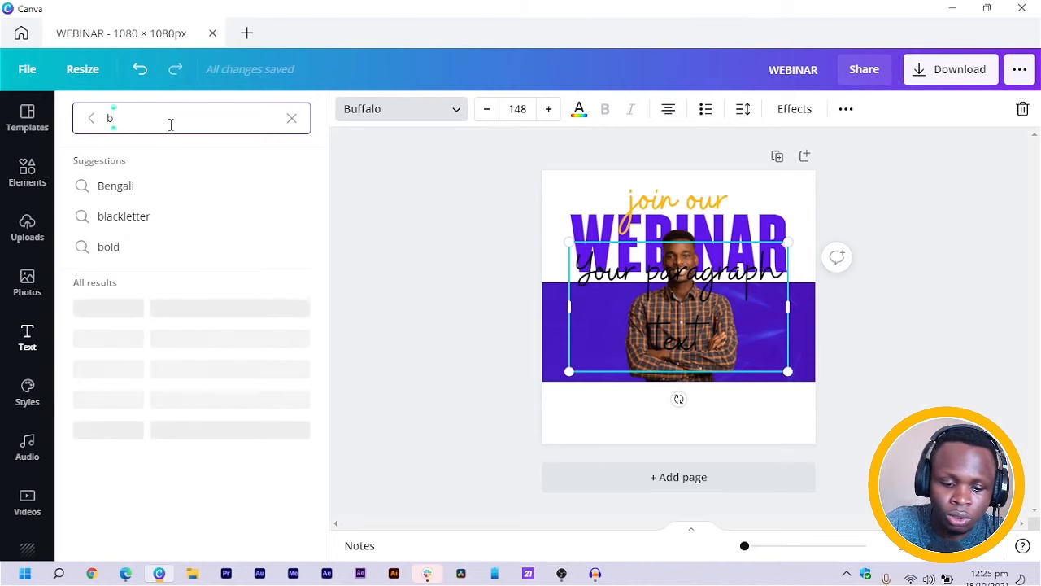
{"action": "key", "text": "BackSpace"}
{"action": "type", "text": "montse"}
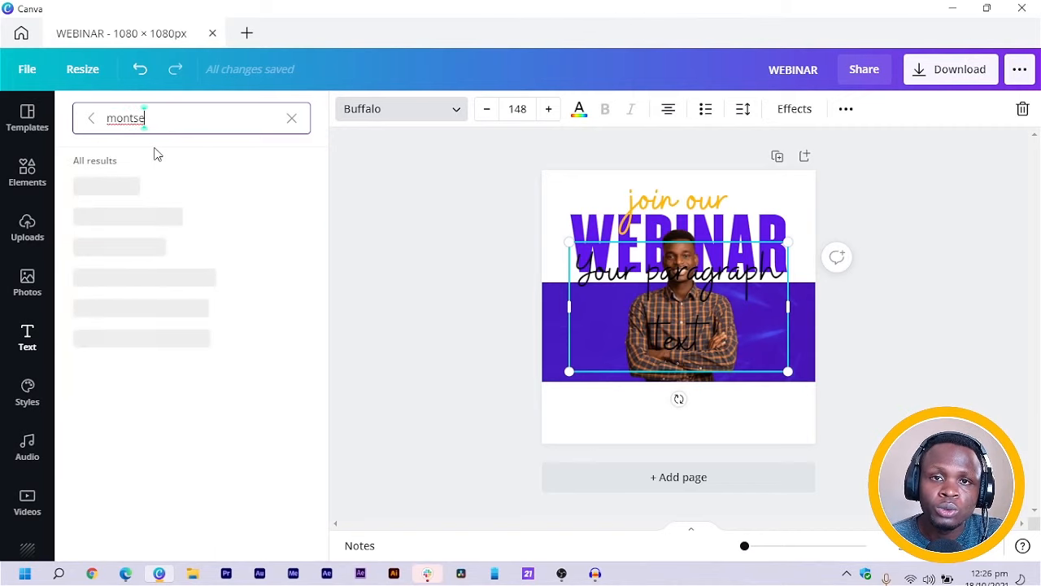
{"action": "left_click", "coordinate": [111, 186]}
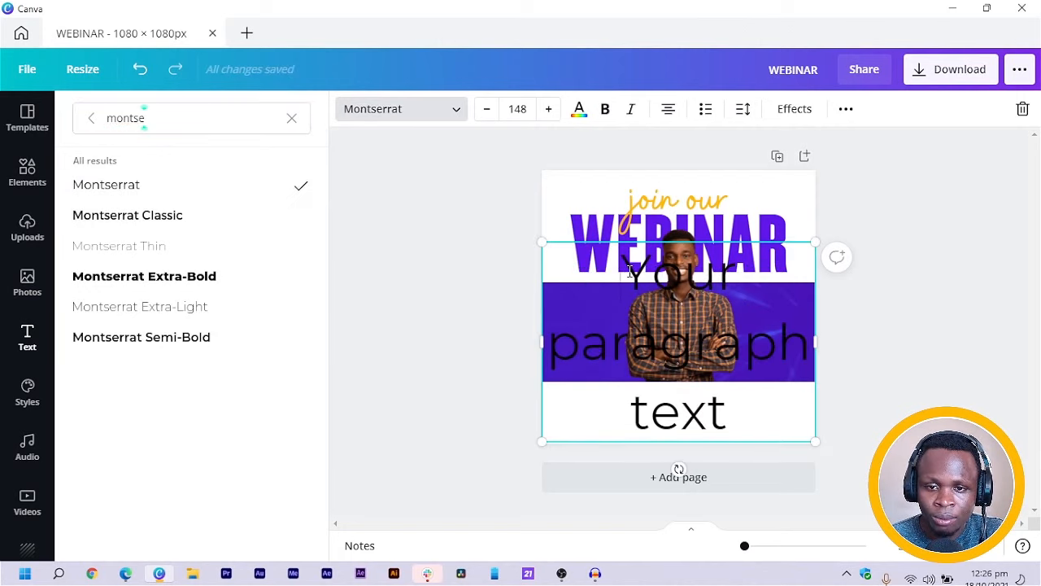
Step: Replace the placeholder text in the new Montserrat text box with "GUEST SPEAKER"
{"action": "double_click", "coordinate": [629, 271]}
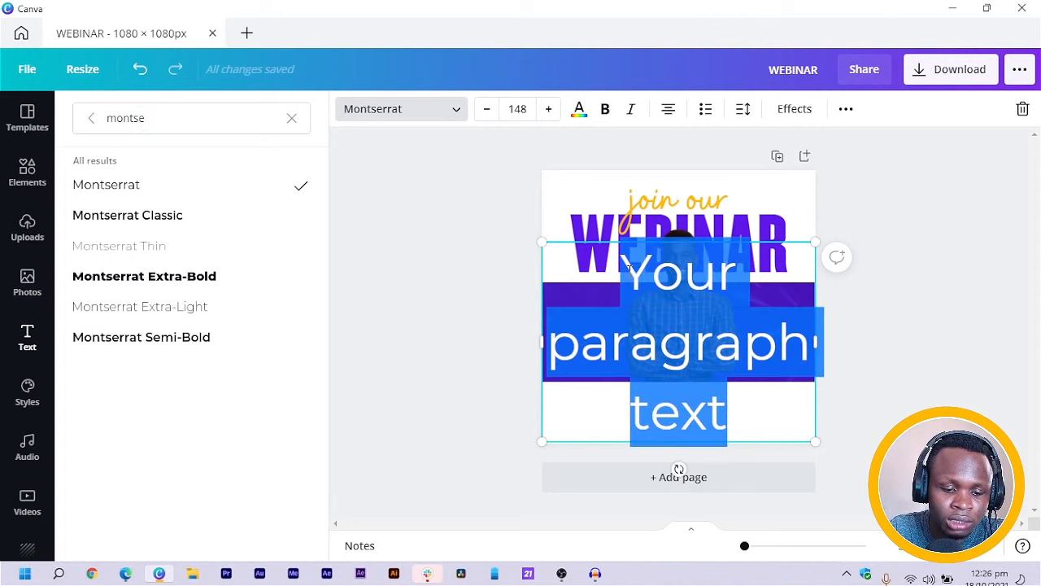
{"action": "key", "text": "Delete"}
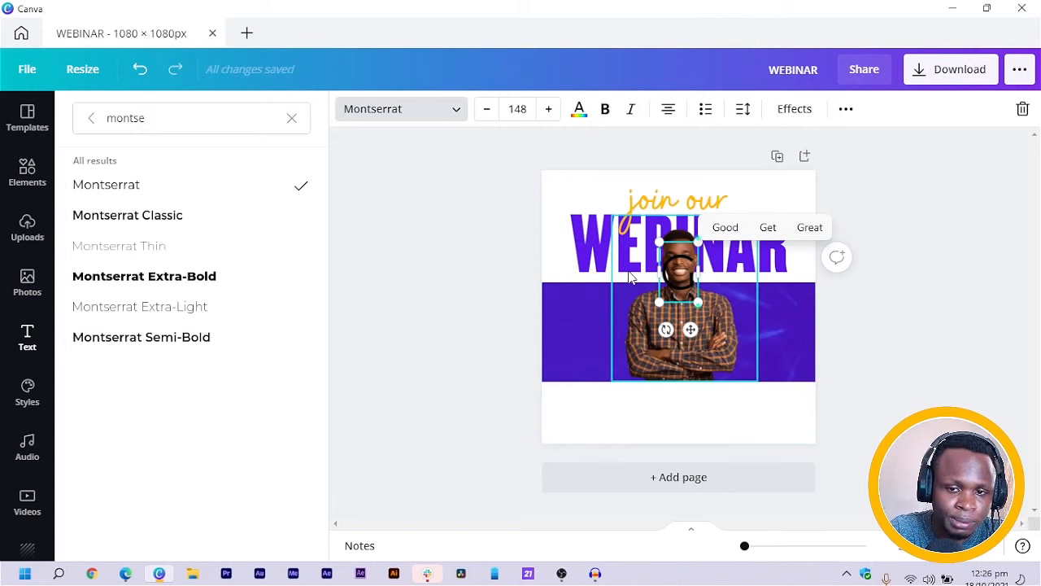
{"action": "type", "text": "GU"}
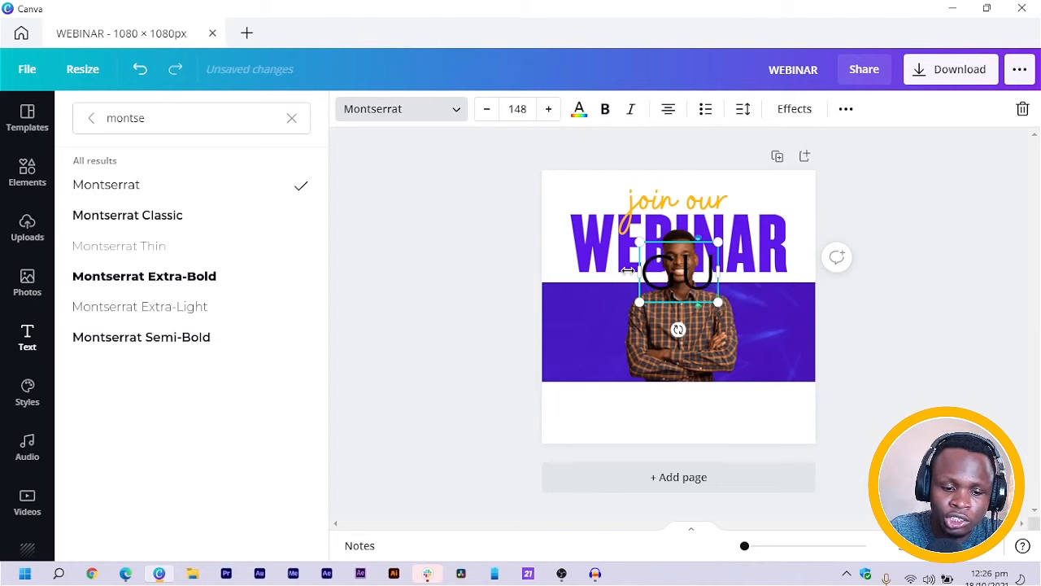
{"action": "type", "text": "EST SP"}
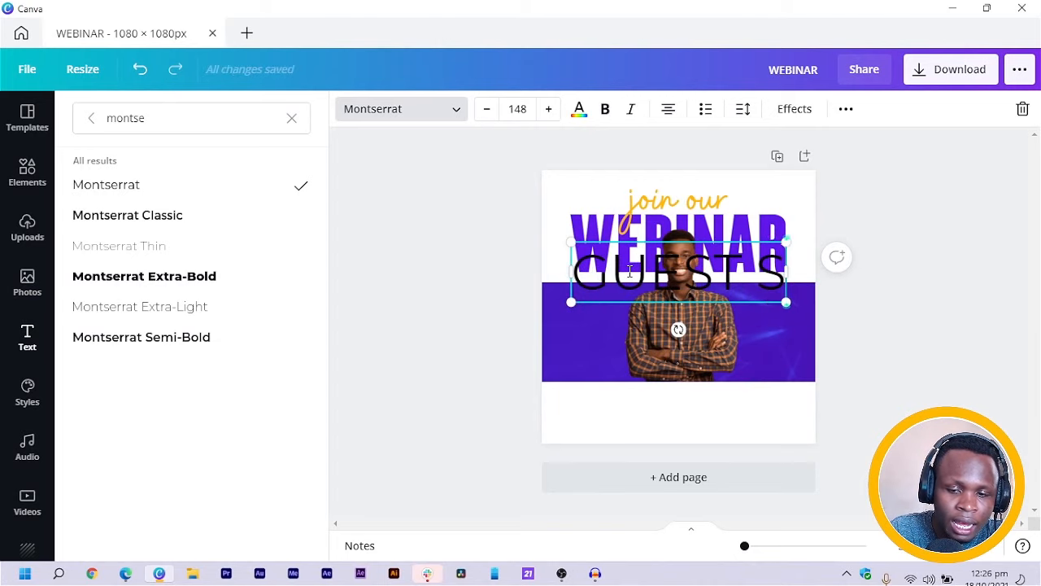
{"action": "type", "text": "EAKER"}
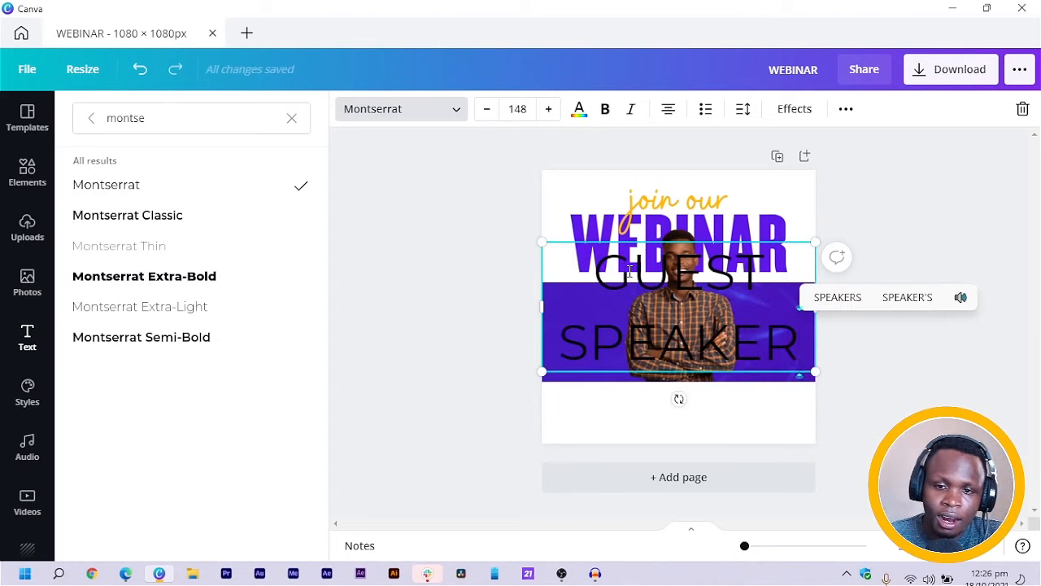
Step: Shrink the GUEST SPEAKER text to a single line at about size 30 and place it on the purple band left of the man
{"action": "key", "text": "ctrl+a"}
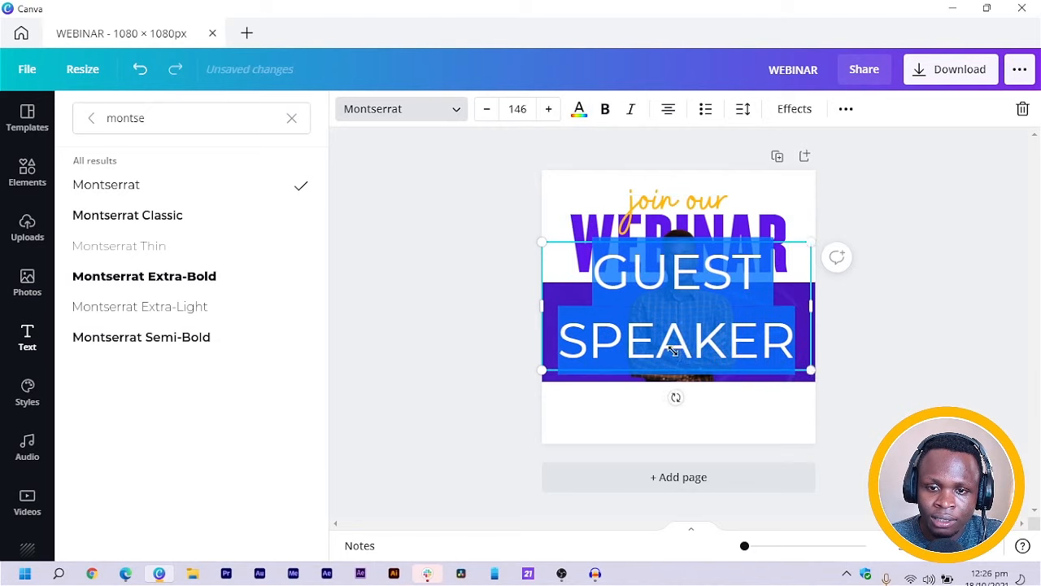
{"action": "left_click_drag", "start_coordinate": [813, 372], "coordinate": [592, 303]}
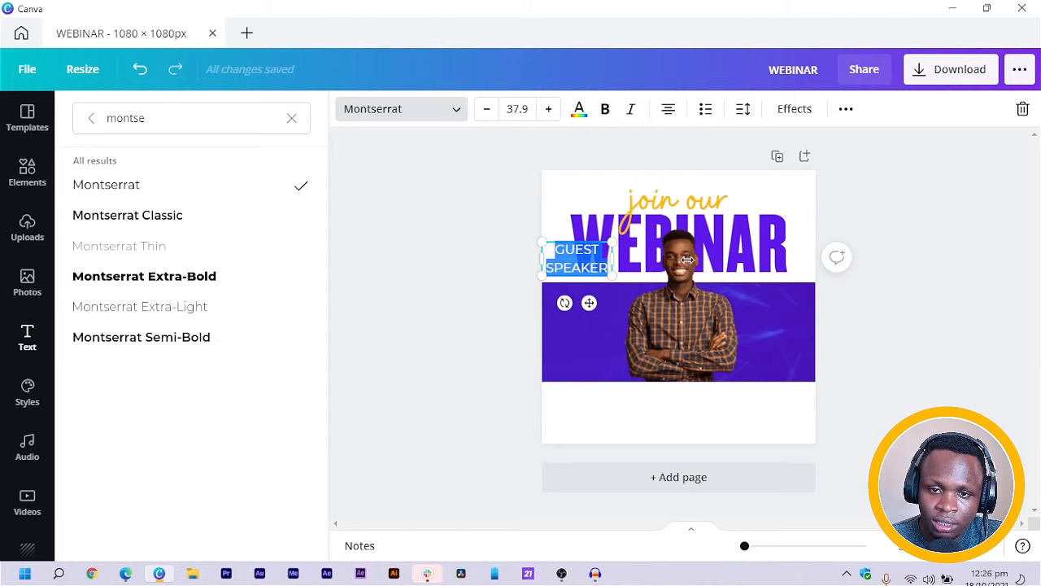
{"action": "left_click_drag", "start_coordinate": [687, 258], "coordinate": [627, 244]}
{"action": "left_click_drag", "start_coordinate": [596, 285], "coordinate": [626, 336]}
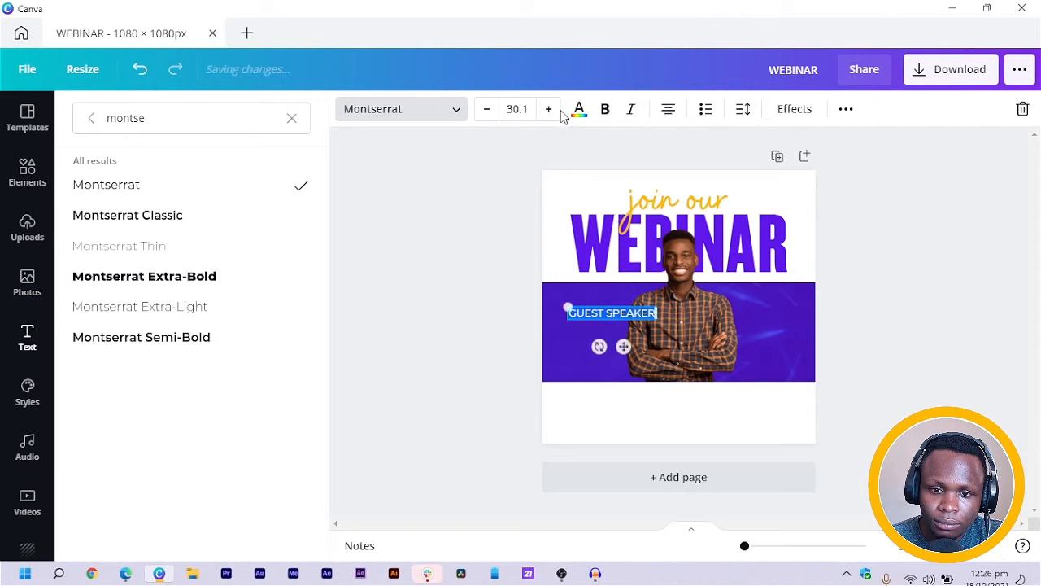
Step: Reduce the GUEST SPEAKER text to font size 24.1 and align it left
{"action": "left_click", "coordinate": [484, 111]}
{"action": "left_click", "coordinate": [484, 111]}
{"action": "left_click", "coordinate": [483, 112]}
{"action": "left_click", "coordinate": [483, 111]}
{"action": "left_click", "coordinate": [482, 112]}
{"action": "left_click", "coordinate": [482, 113]}
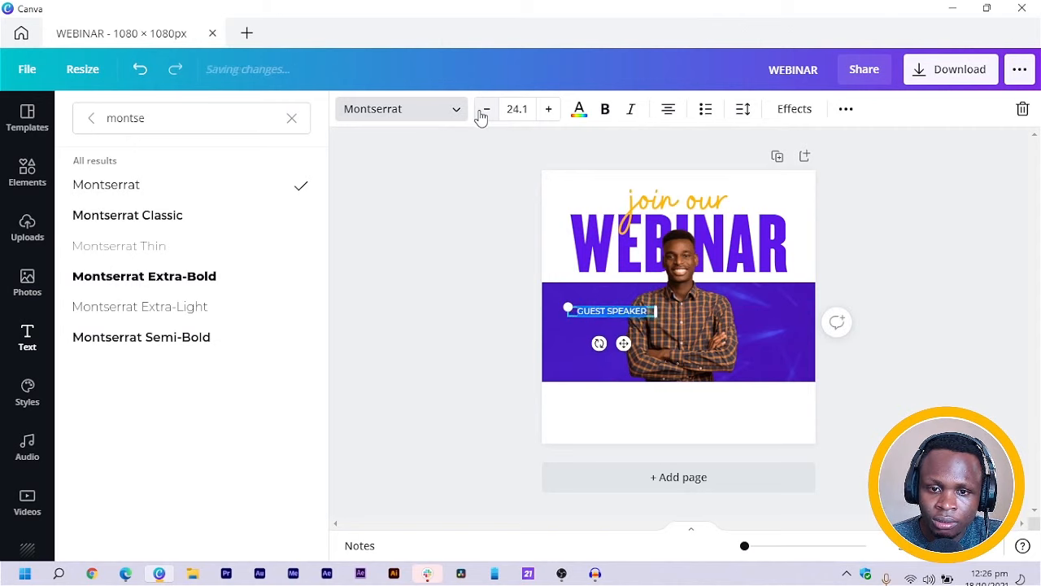
{"action": "left_click", "coordinate": [667, 112]}
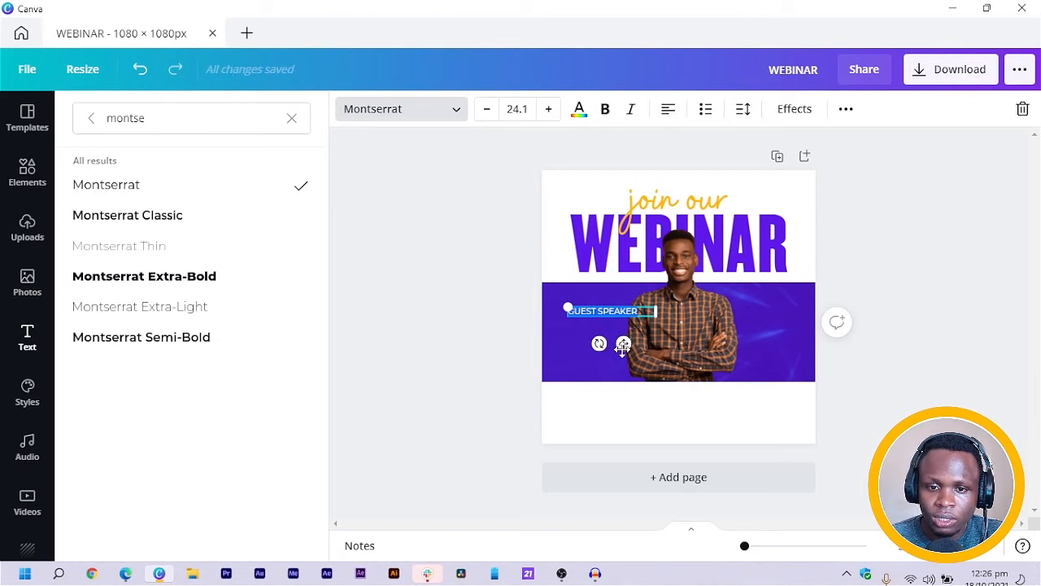
Step: Move the GUEST SPEAKER text closer to the left edge of the purple band
{"action": "left_click_drag", "start_coordinate": [623, 346], "coordinate": [615, 348]}
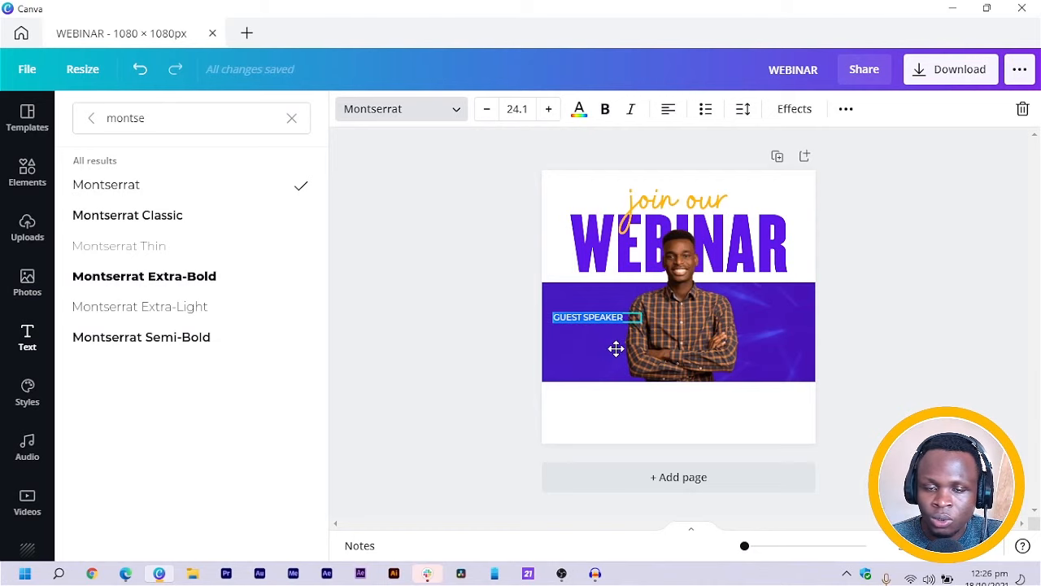
{"action": "left_click_drag", "start_coordinate": [616, 350], "coordinate": [616, 350]}
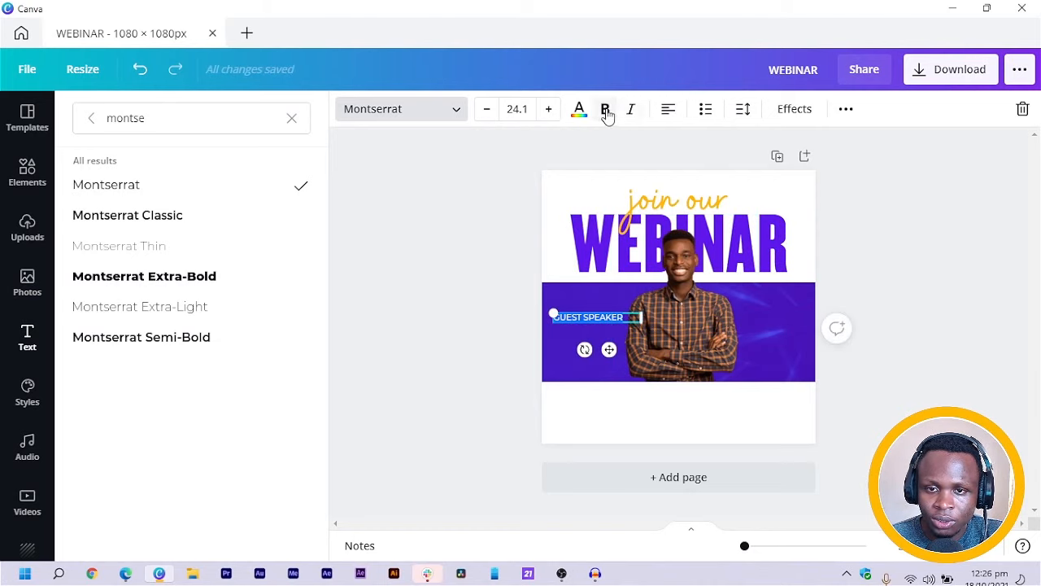
{"action": "left_click", "coordinate": [606, 109]}
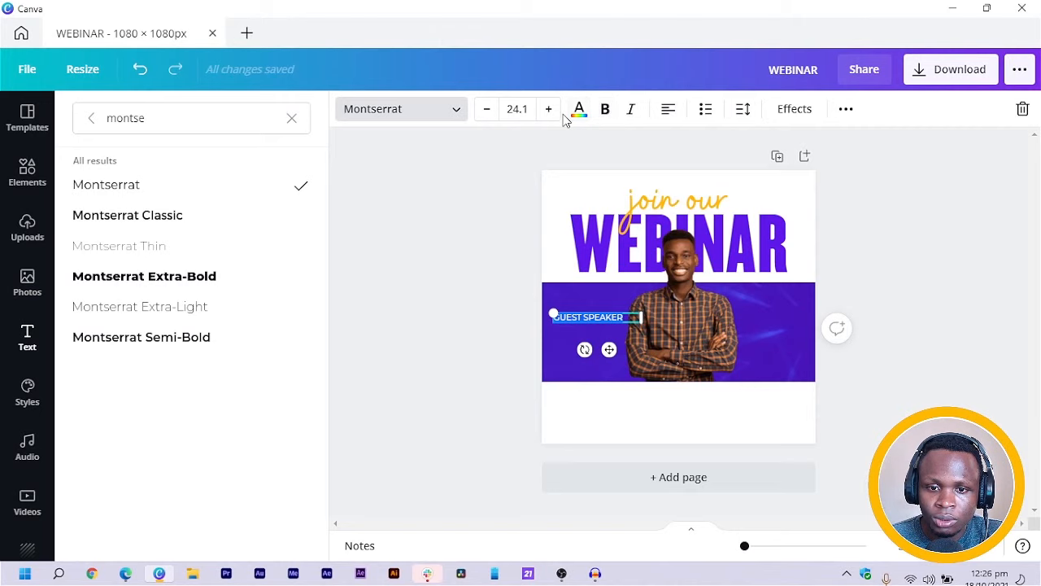
Step: Color the GUEST SPEAKER text with the document's yellow and make it bold
{"action": "left_click", "coordinate": [575, 118]}
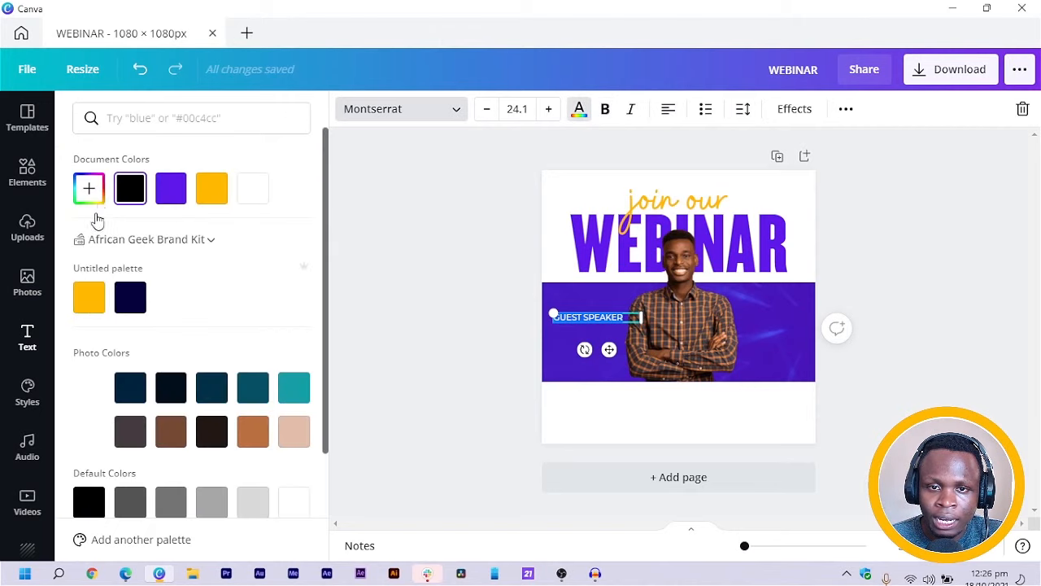
{"action": "left_click", "coordinate": [210, 187]}
{"action": "left_click", "coordinate": [383, 267]}
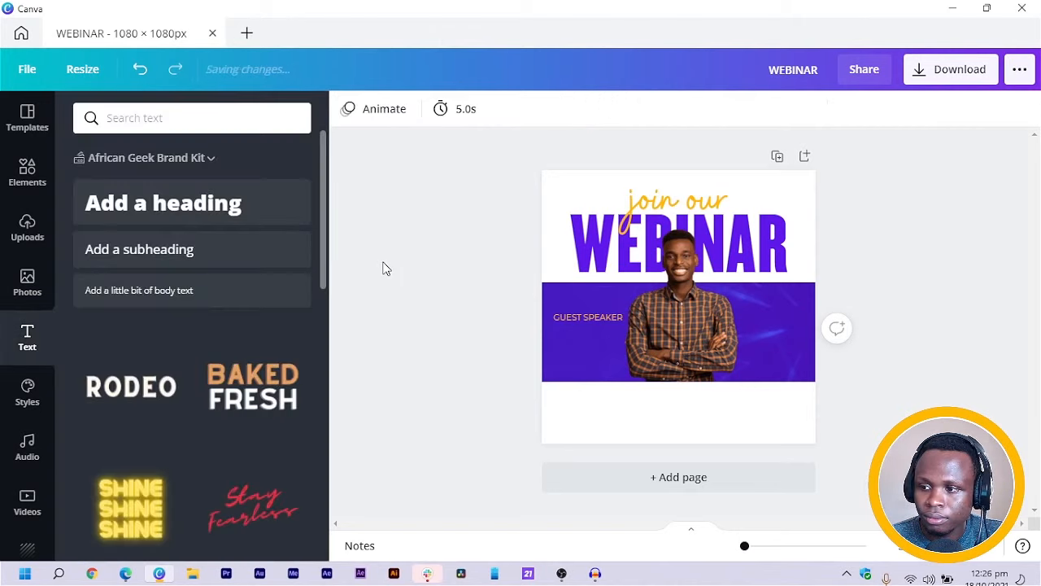
{"action": "left_click", "coordinate": [569, 323]}
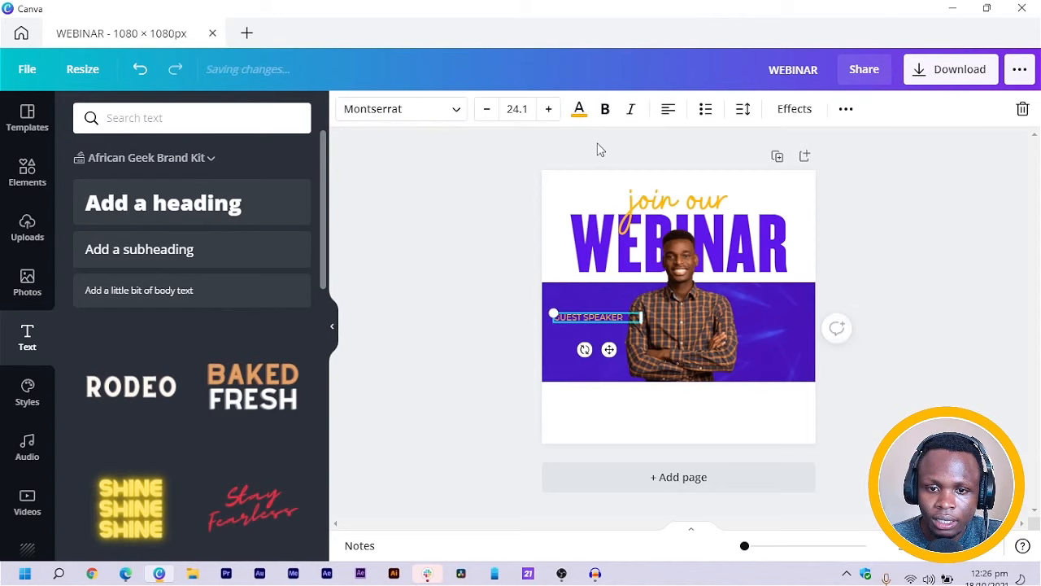
{"action": "left_click", "coordinate": [605, 116]}
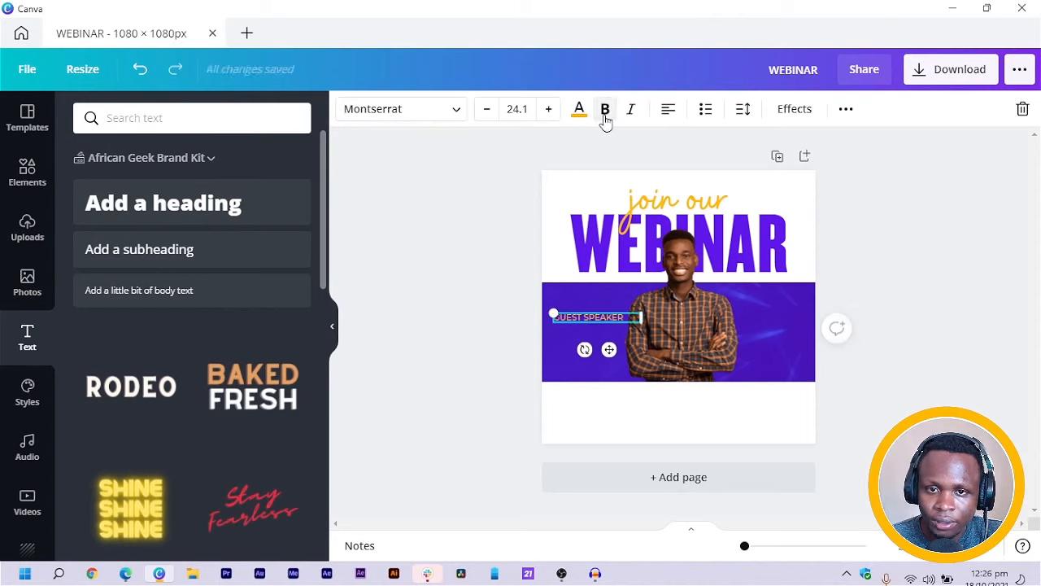
Step: Duplicate the "join our" script text and place the copy over the purple band below GUEST SPEAKER at font size 106
{"action": "left_click", "coordinate": [704, 206]}
{"action": "key", "text": "ctrl+d"}
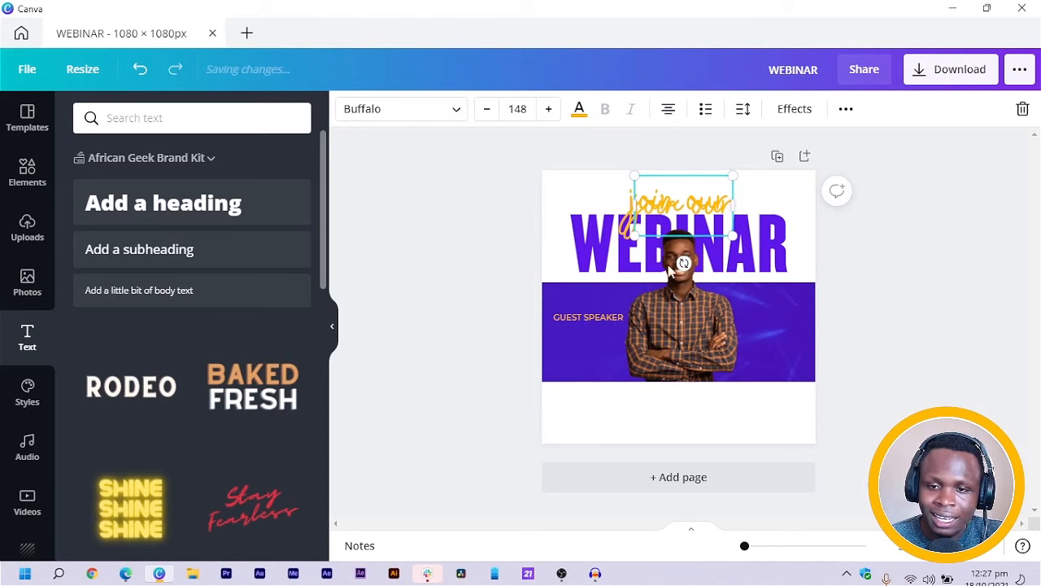
{"action": "left_click_drag", "start_coordinate": [701, 207], "coordinate": [623, 340]}
{"action": "left_click_drag", "start_coordinate": [655, 377], "coordinate": [620, 365]}
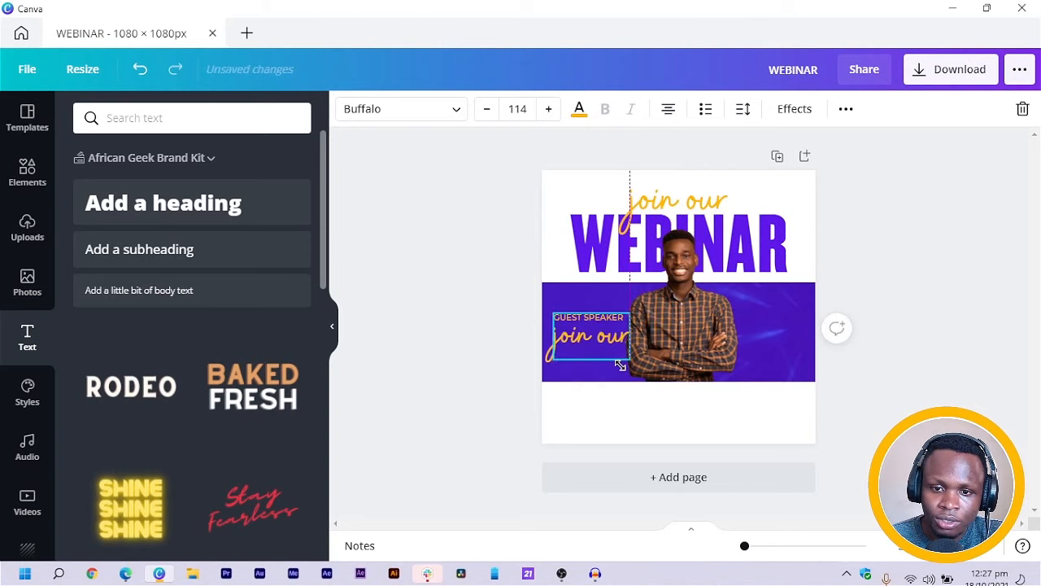
Step: Replace the copied script text with the guest speaker's full name and widen its box so the name fits on one line
{"action": "double_click", "coordinate": [577, 341]}
{"action": "type", "text": "aDRA"}
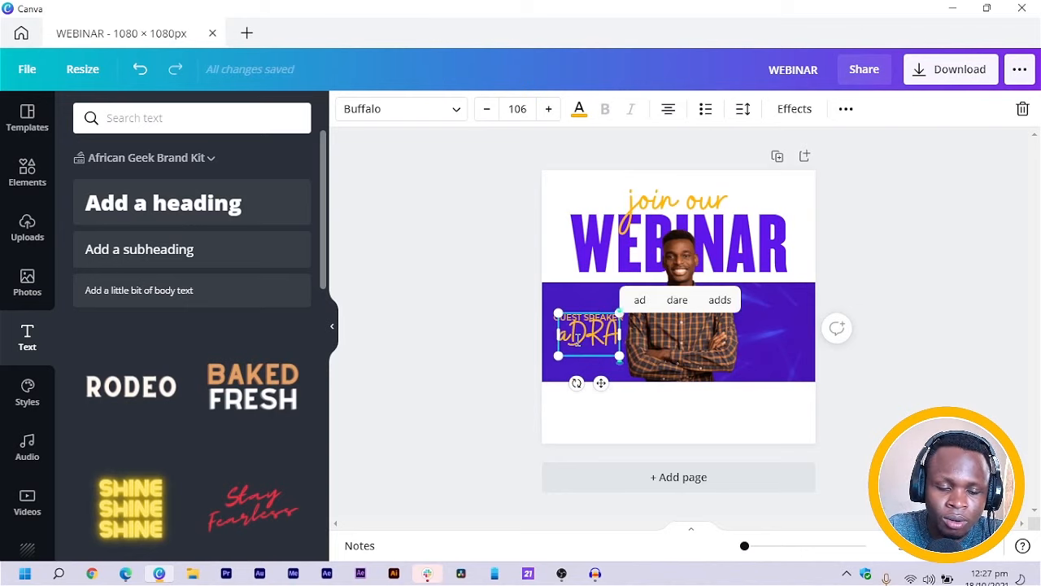
{"action": "key", "text": "BackSpace"}
{"action": "key", "text": "BackSpace"}
{"action": "key", "text": "BackSpace"}
{"action": "key", "text": "BackSpace"}
{"action": "type", "text": "Ad"}
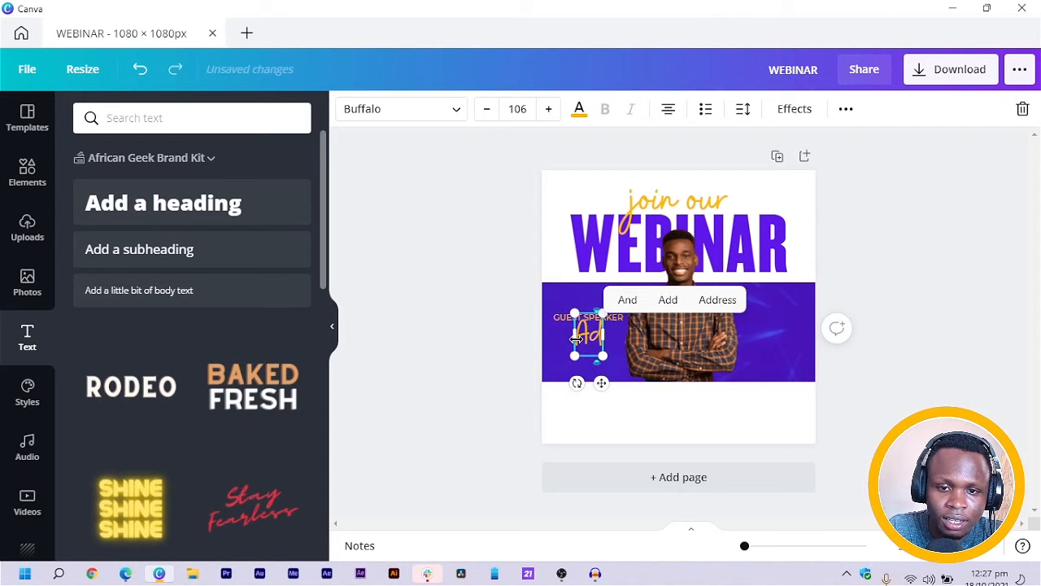
{"action": "type", "text": "rian"}
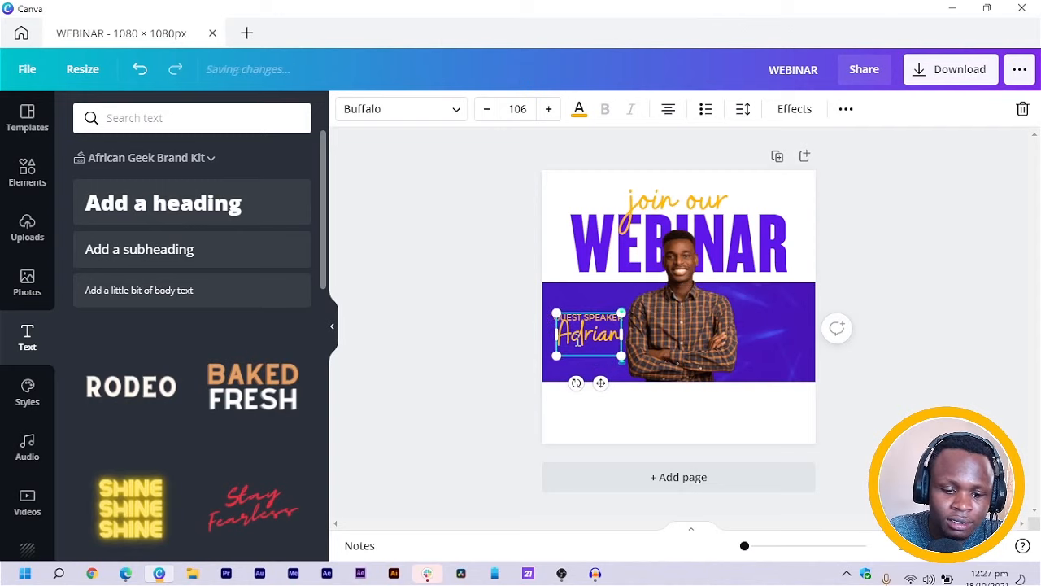
{"action": "key", "text": "Return"}
{"action": "type", "text": "Mills"}
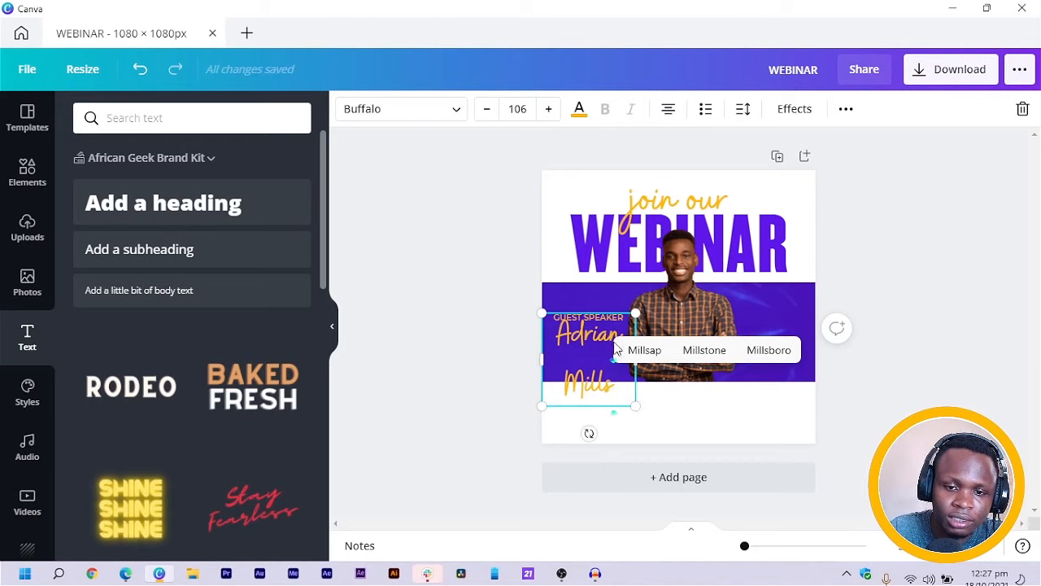
{"action": "mouse_move", "coordinate": [677, 395]}
{"action": "left_mouse_down"}
{"action": "mouse_move", "coordinate": [697, 396]}
{"action": "mouse_move", "coordinate": [672, 395]}
{"action": "left_mouse_up"}
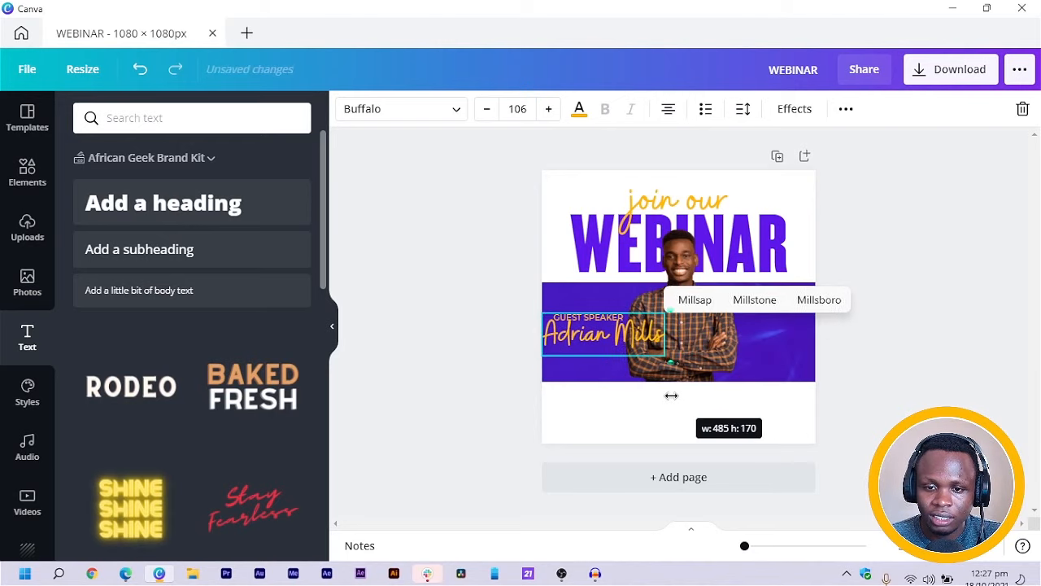
Step: Reduce the speaker's name to font size 71.8 and position it directly beneath GUEST SPEAKER, aligned with its left edge
{"action": "left_click_drag", "start_coordinate": [663, 349], "coordinate": [568, 372]}
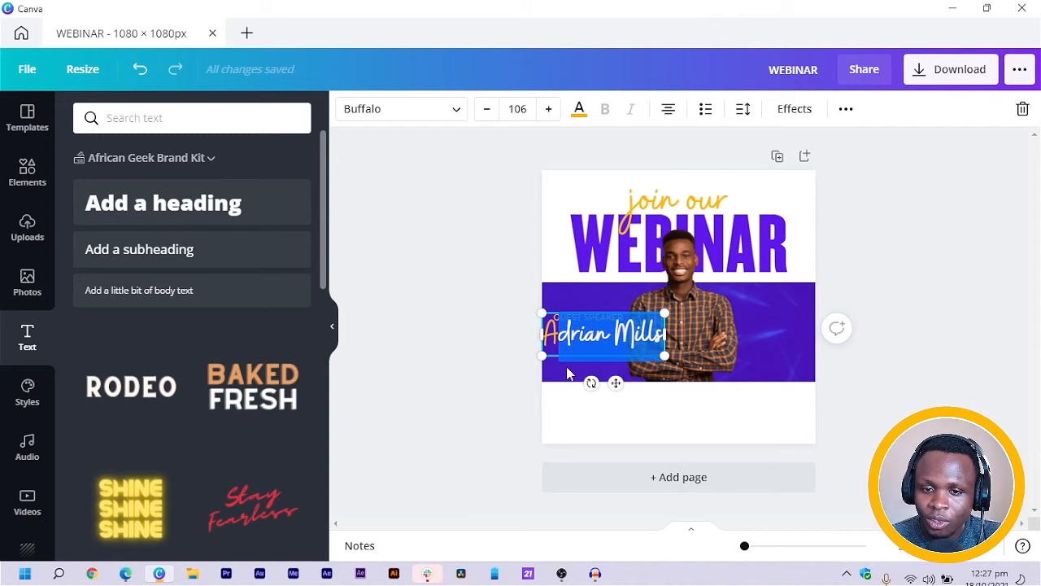
{"action": "left_click_drag", "start_coordinate": [539, 312], "coordinate": [581, 342]}
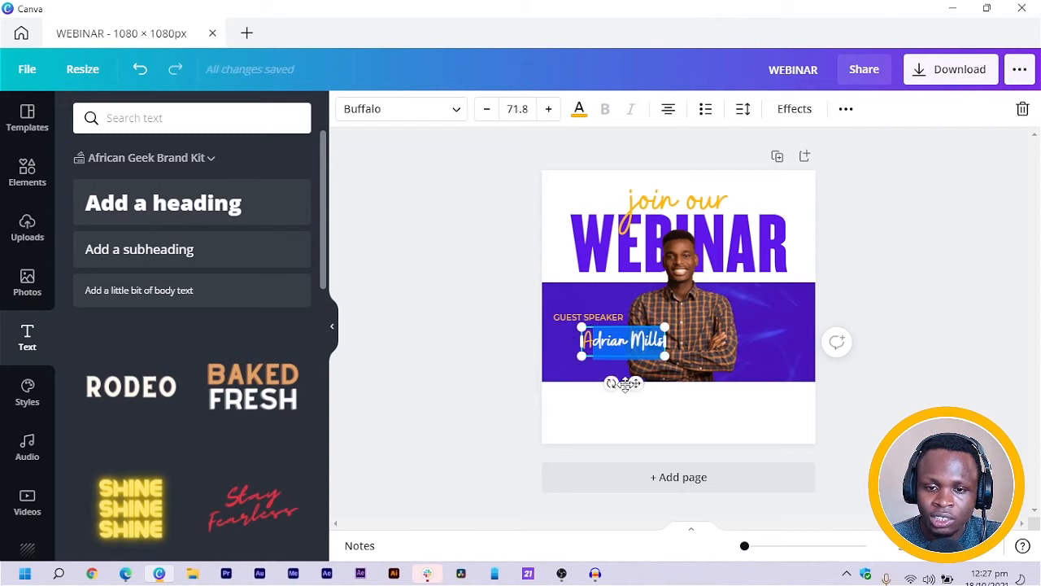
{"action": "mouse_move", "coordinate": [623, 382]}
{"action": "left_mouse_down"}
{"action": "mouse_move", "coordinate": [605, 377]}
{"action": "mouse_move", "coordinate": [612, 382]}
{"action": "left_mouse_up"}
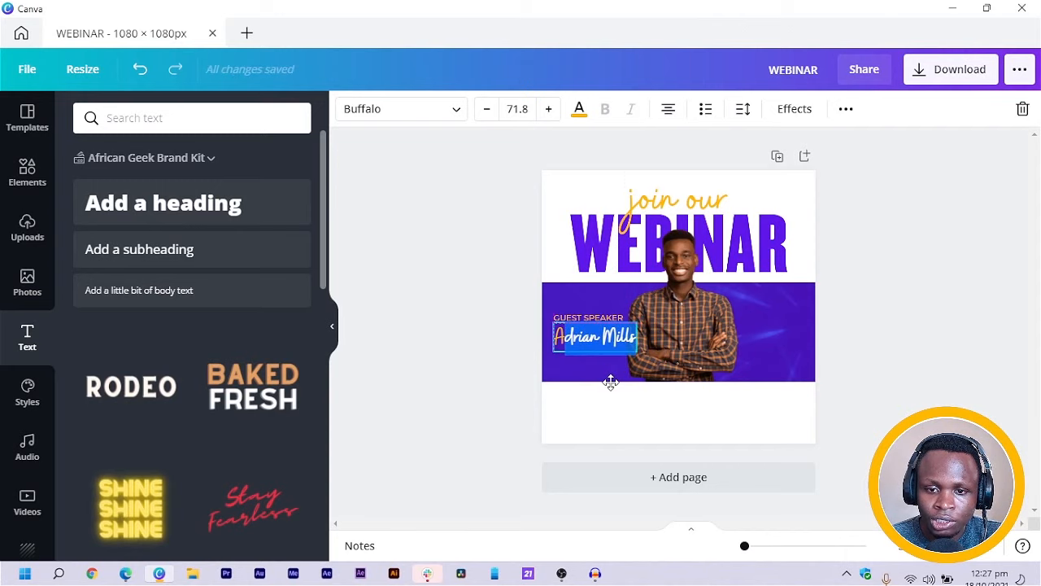
{"action": "left_click", "coordinate": [492, 370]}
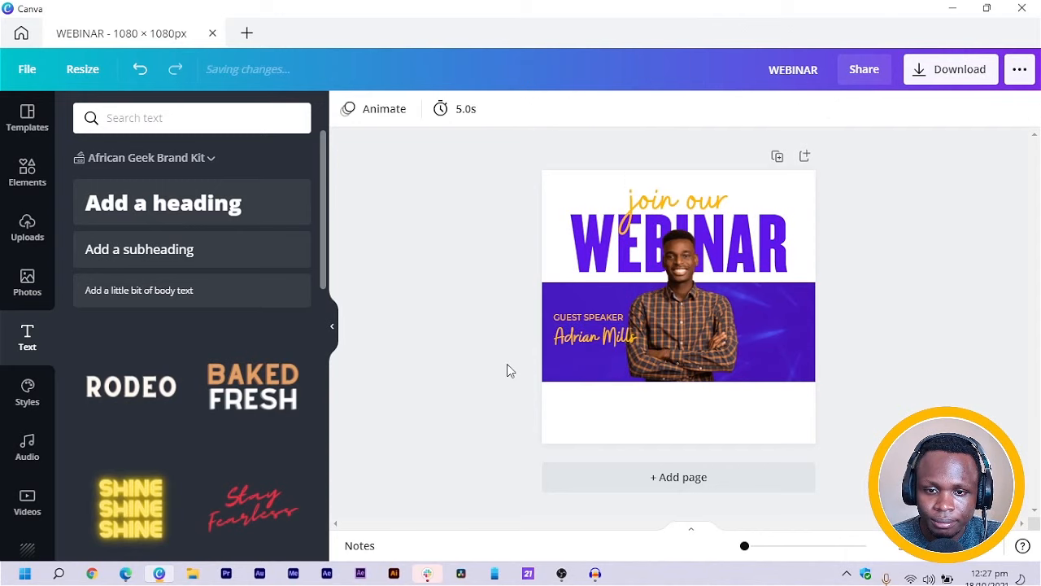
{"action": "left_click", "coordinate": [567, 339]}
{"action": "key", "text": "Up"}
{"action": "key", "text": "Up"}
{"action": "key", "text": "Up"}
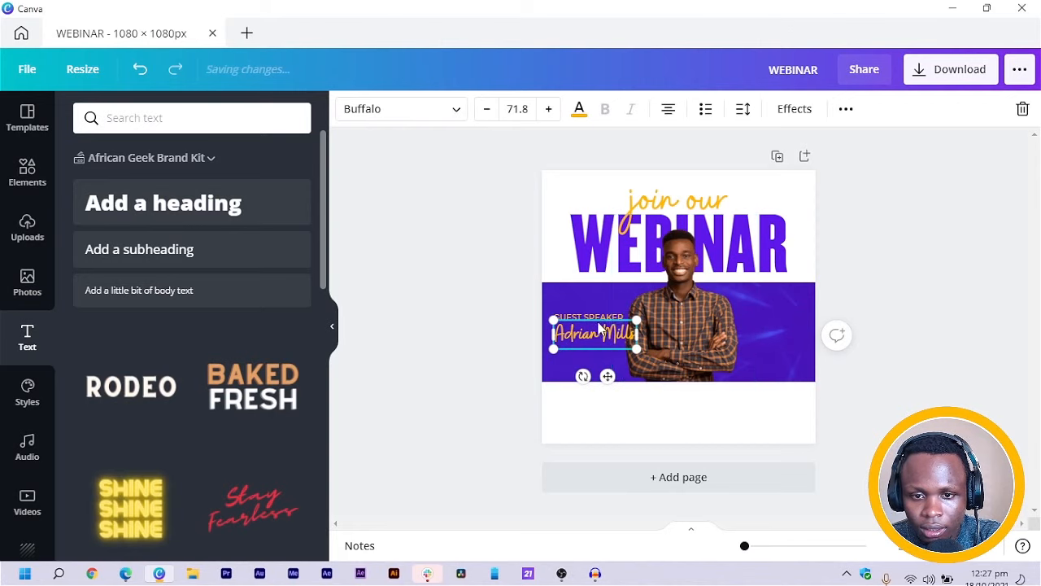
Step: Change the GUEST SPEAKER text color to white
{"action": "left_click", "coordinate": [599, 317]}
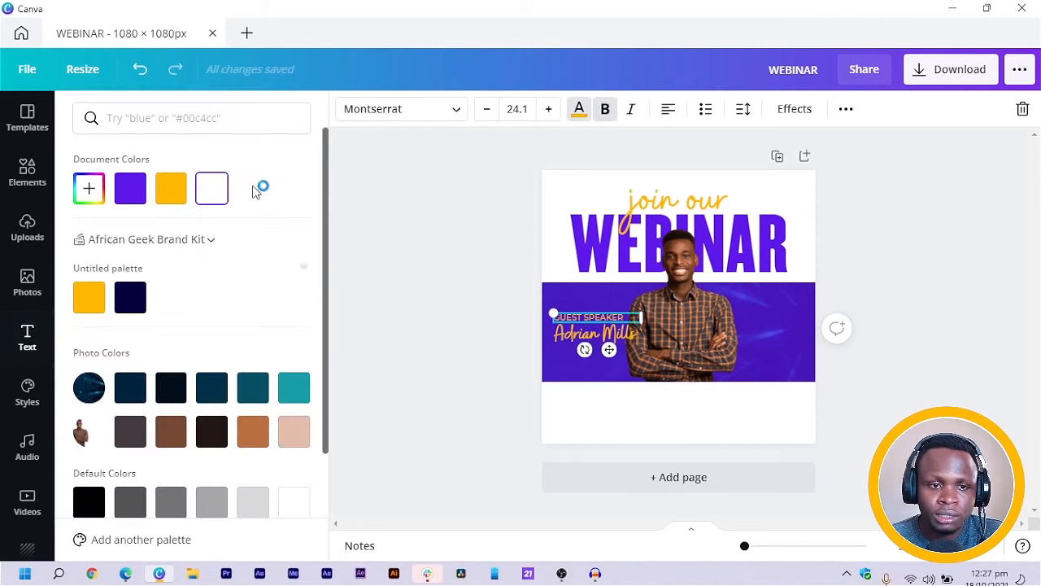
{"action": "left_click", "coordinate": [212, 188]}
{"action": "left_click", "coordinate": [444, 246]}
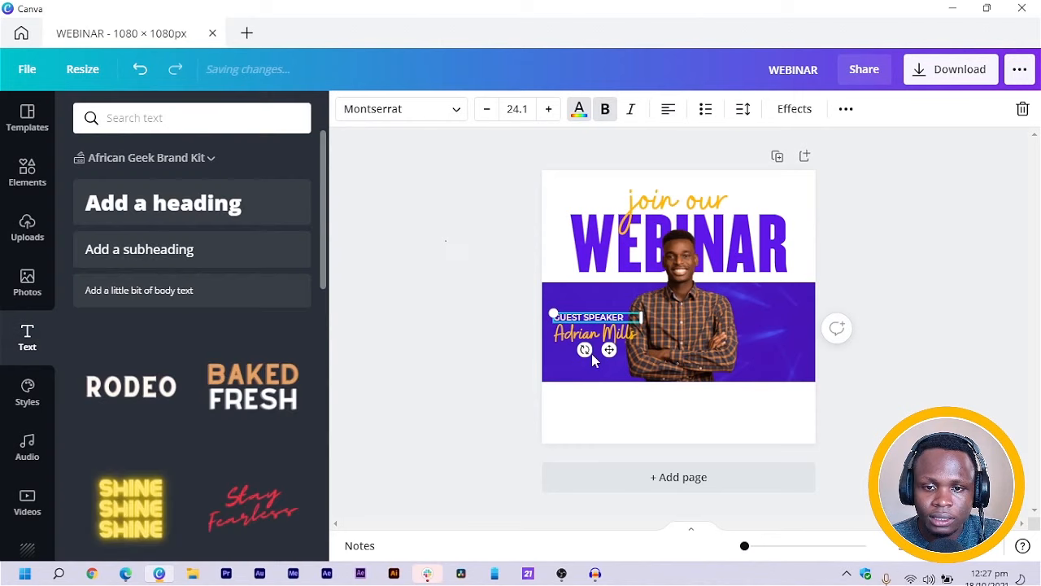
Step: Reduce the speaker's name to font size 59.6 to match the width of GUEST SPEAKER and fine-tune the gap between the two lines
{"action": "left_click", "coordinate": [574, 336]}
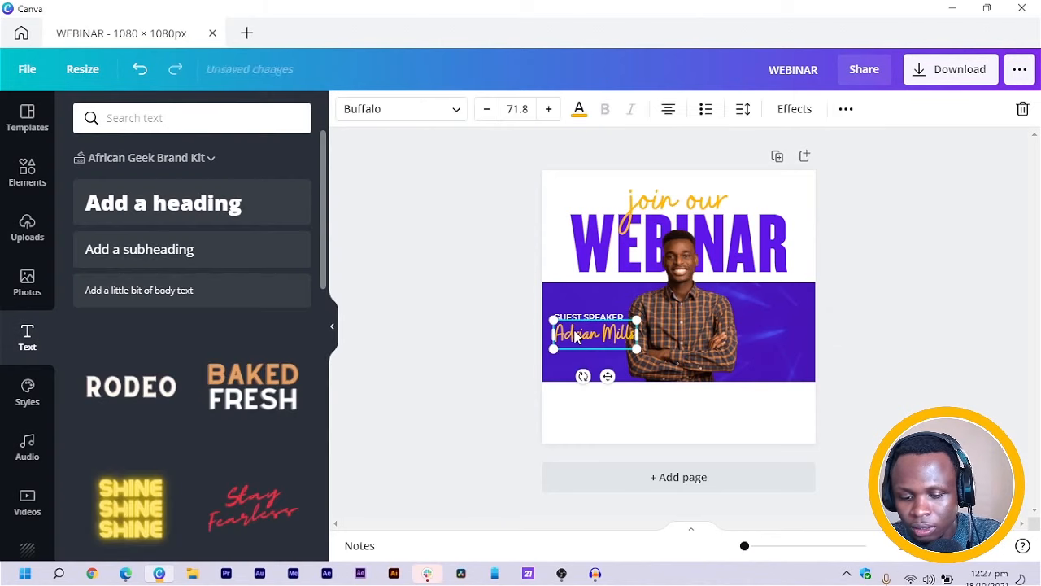
{"action": "left_click", "coordinate": [515, 342]}
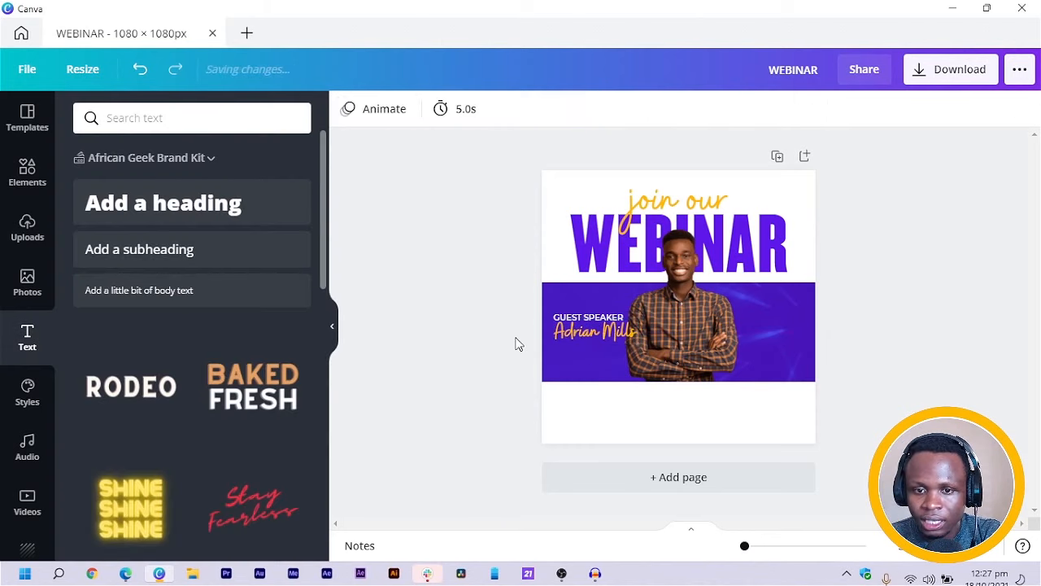
{"action": "left_click", "coordinate": [602, 329]}
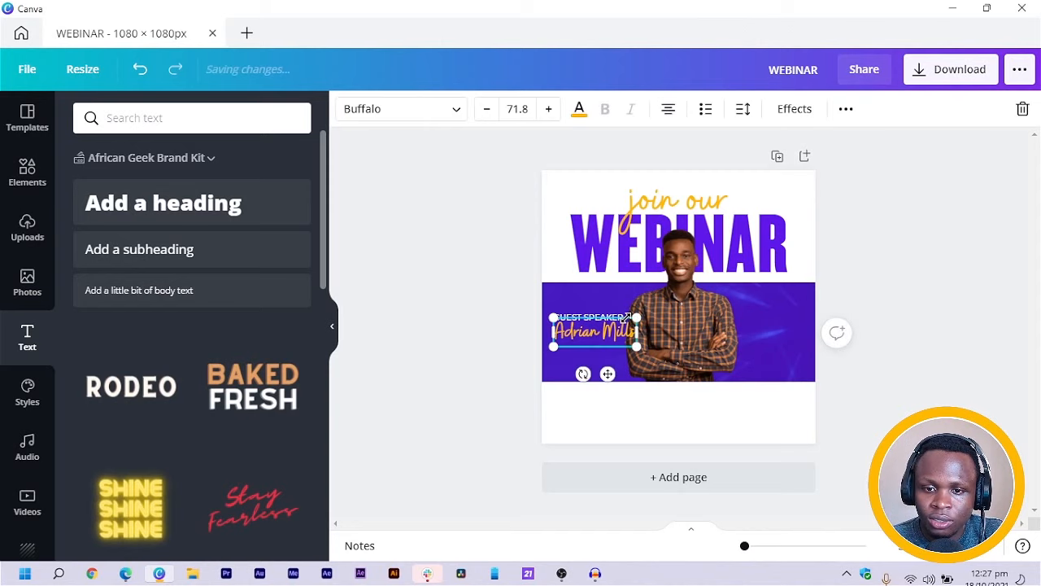
{"action": "left_click_drag", "start_coordinate": [626, 317], "coordinate": [557, 332]}
{"action": "left_click", "coordinate": [468, 342]}
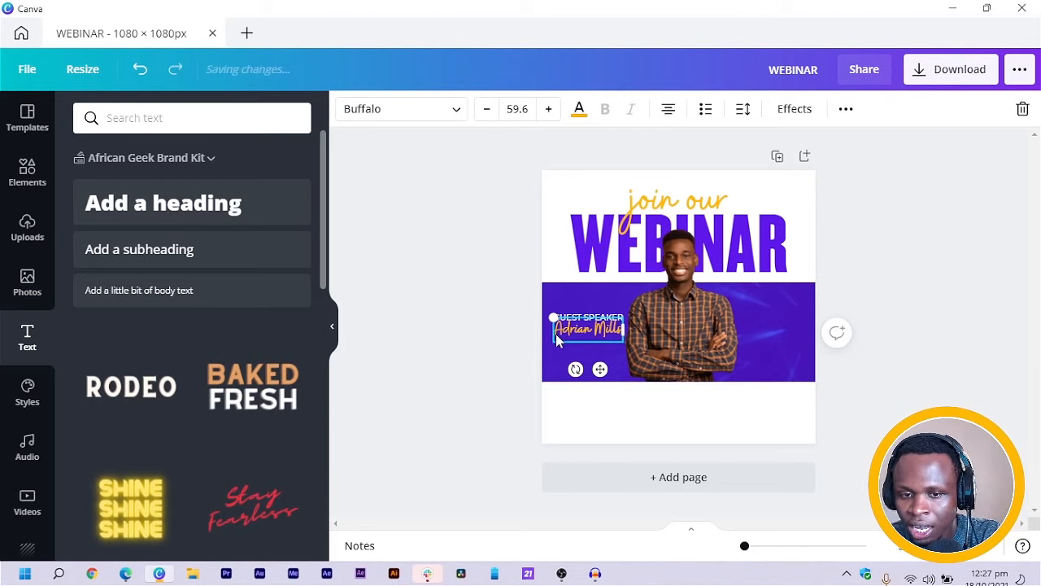
{"action": "left_click", "coordinate": [493, 356]}
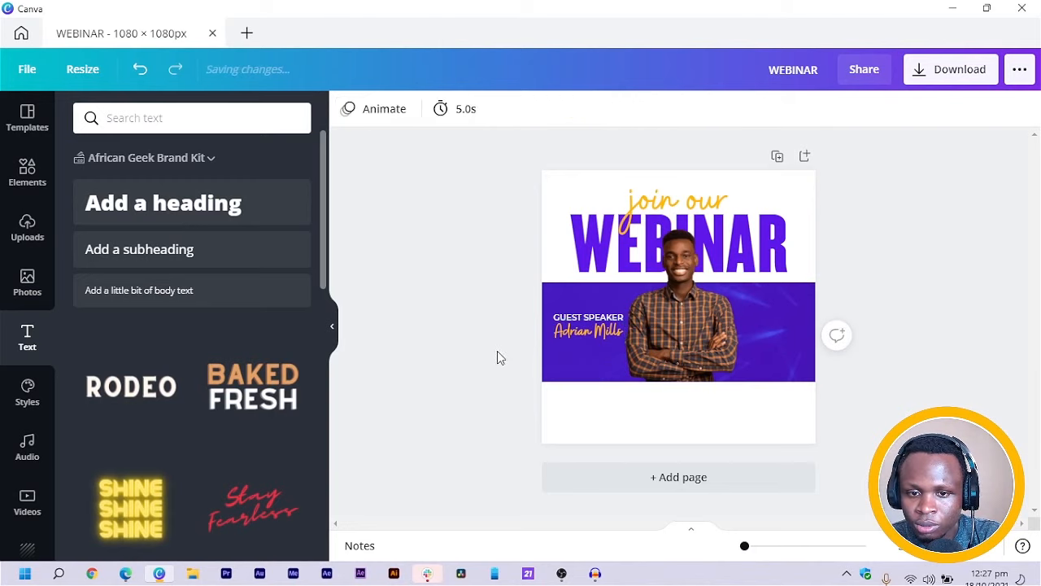
{"action": "left_click", "coordinate": [593, 327]}
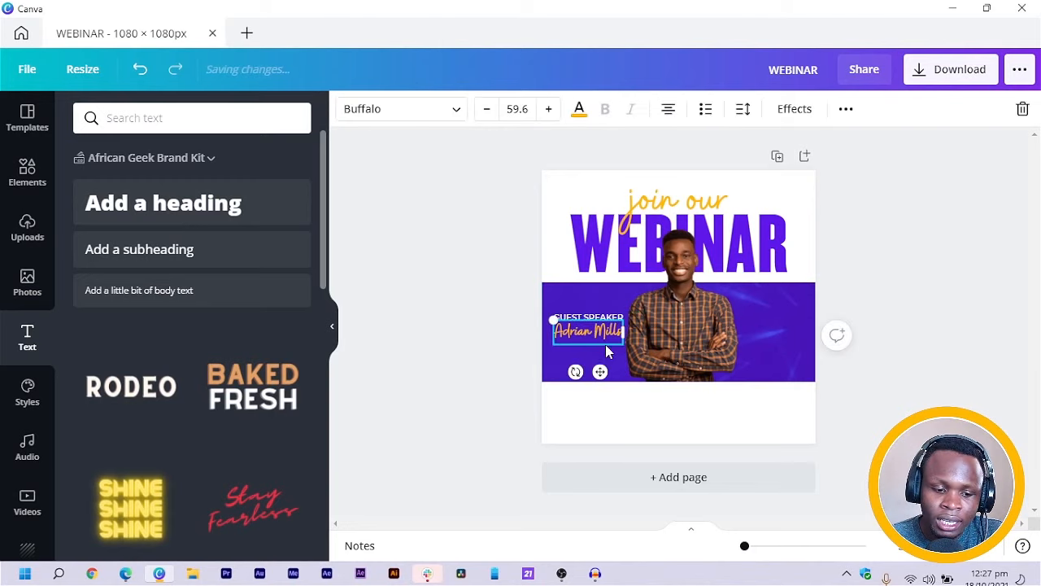
{"action": "key", "text": "ctrl+d"}
{"action": "key", "text": "ctrl+z"}
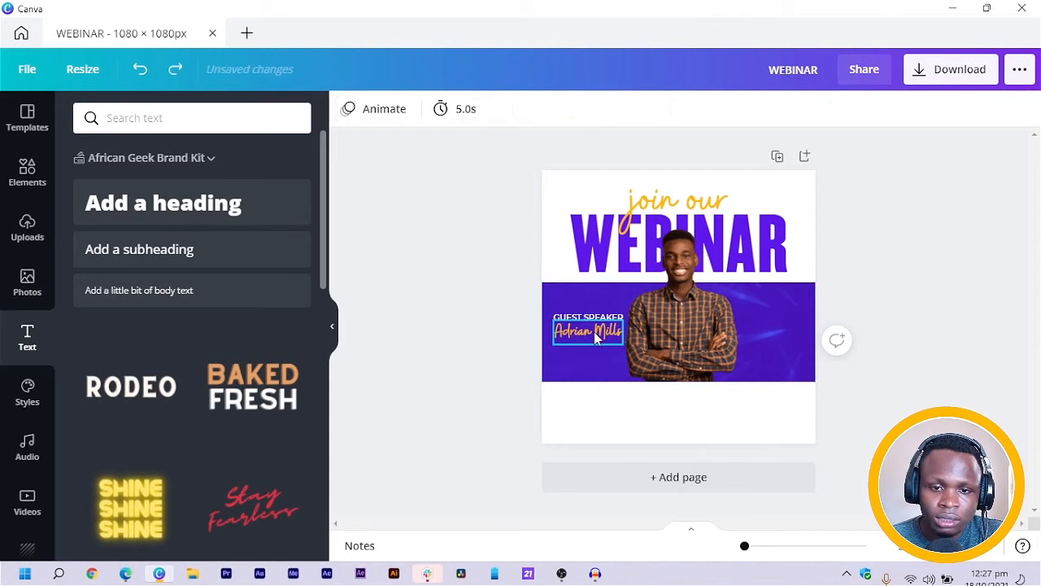
Step: Duplicate the GUEST SPEAKER text and place the copy on the purple band right of the man, level with the original
{"action": "left_click", "coordinate": [592, 319]}
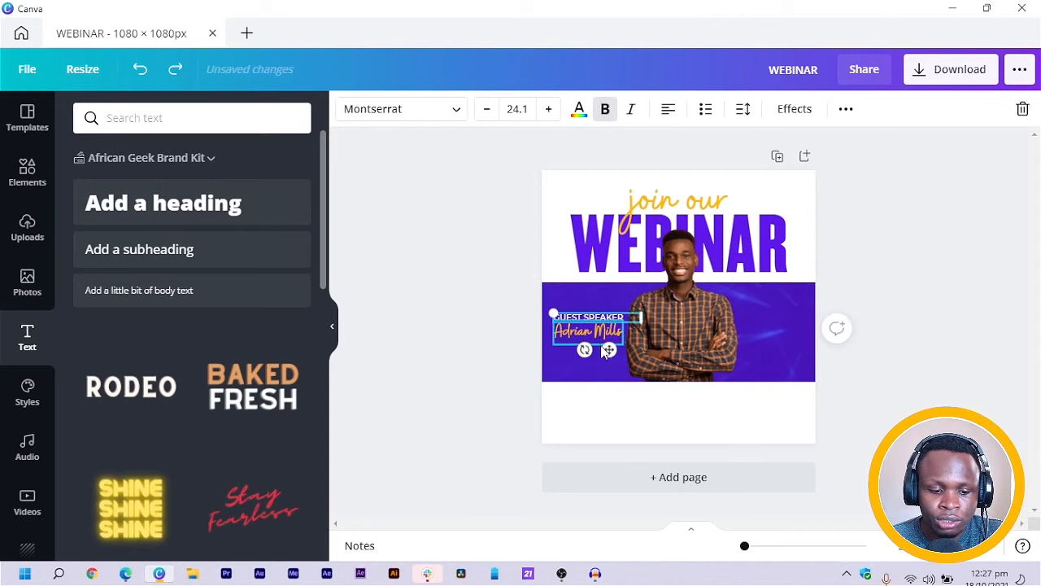
{"action": "key", "text": "ctrl+d"}
{"action": "left_click_drag", "start_coordinate": [636, 353], "coordinate": [787, 350]}
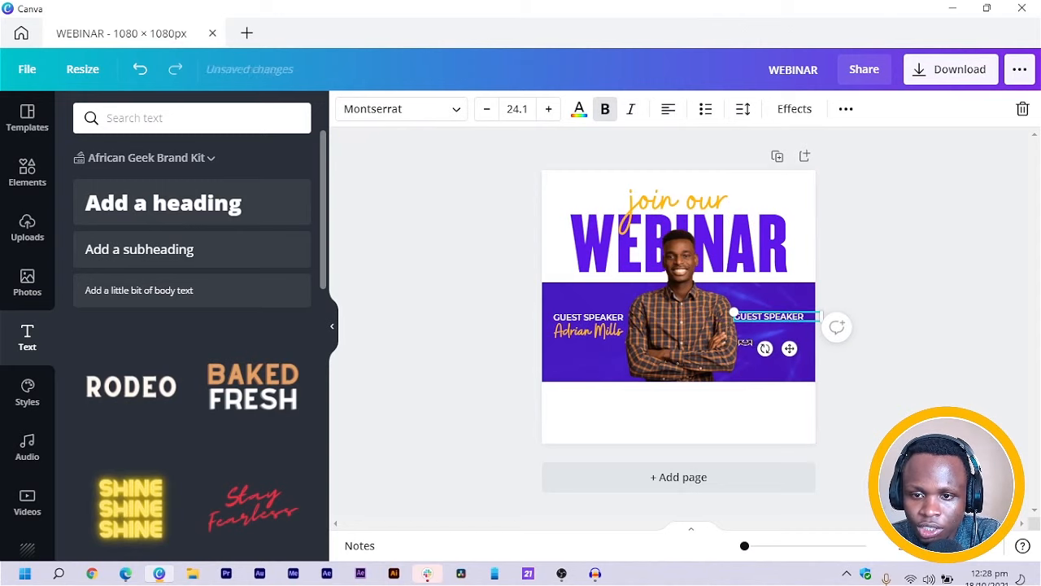
Step: Right-align the copied GUEST SPEAKER text and shift it fully inside the purple band's right edge
{"action": "left_click", "coordinate": [668, 110]}
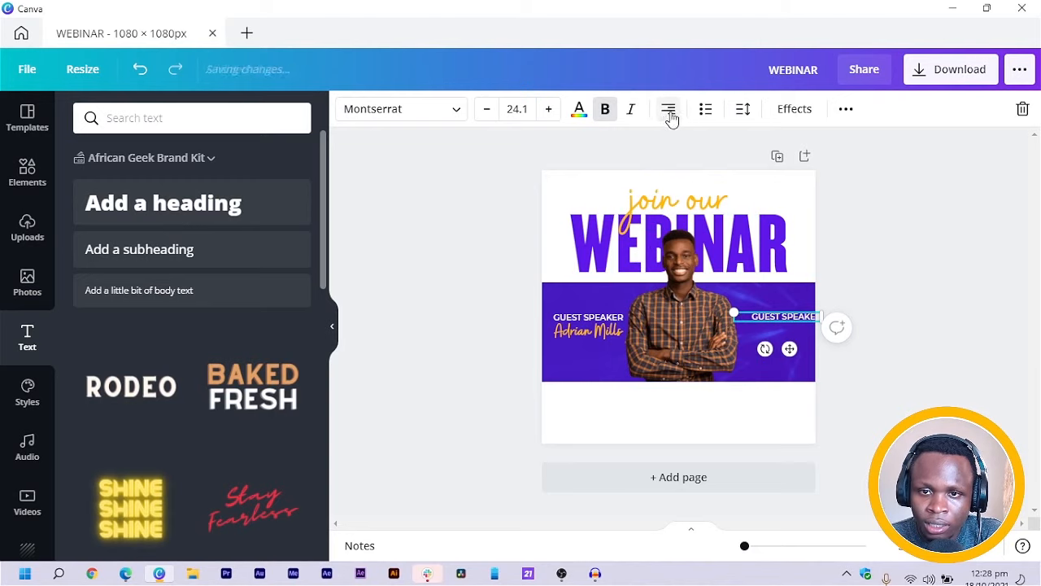
{"action": "left_click", "coordinate": [848, 303]}
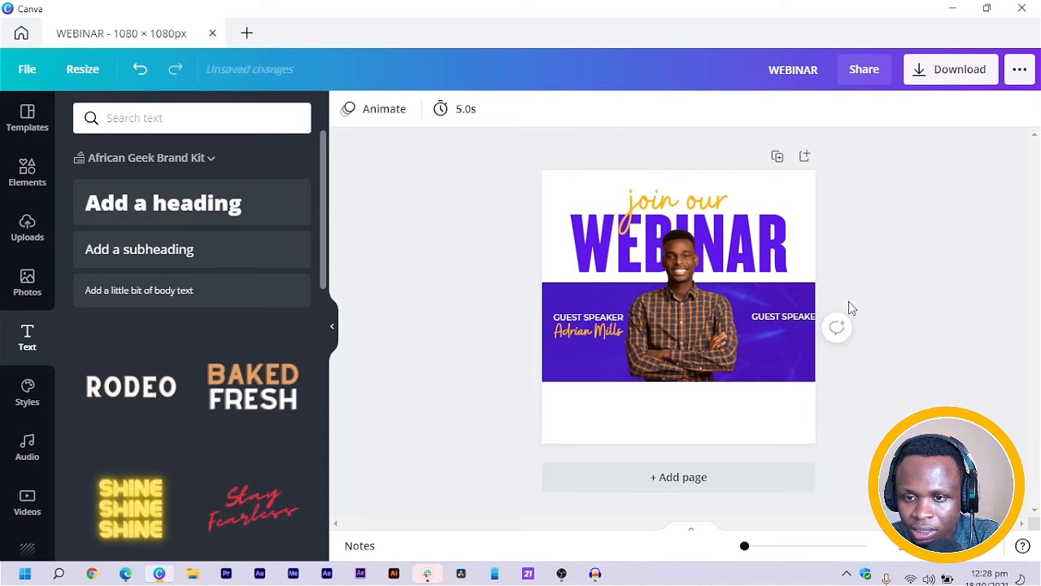
{"action": "left_click", "coordinate": [801, 319]}
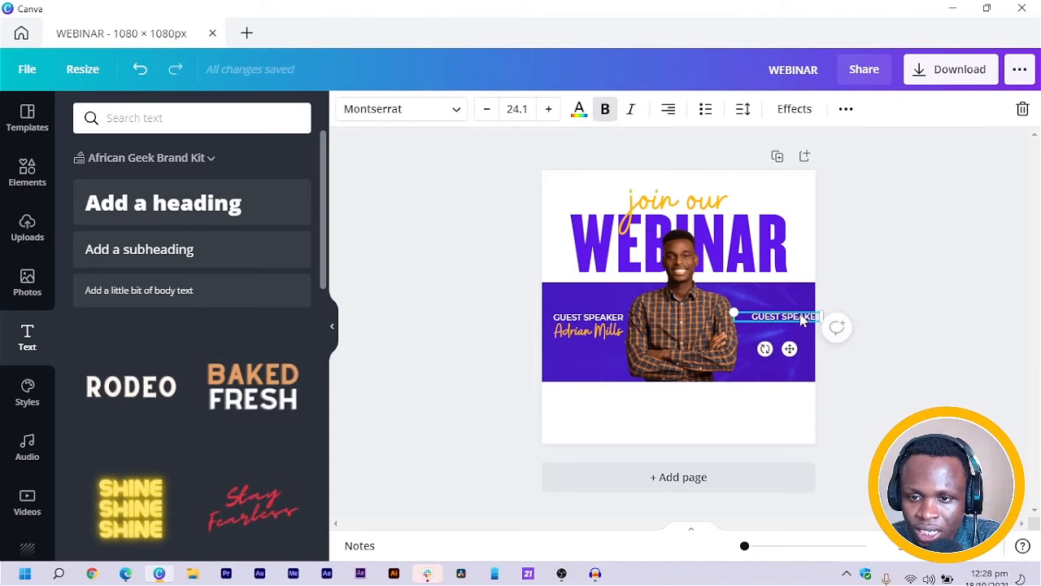
{"action": "left_click_drag", "start_coordinate": [805, 329], "coordinate": [793, 322]}
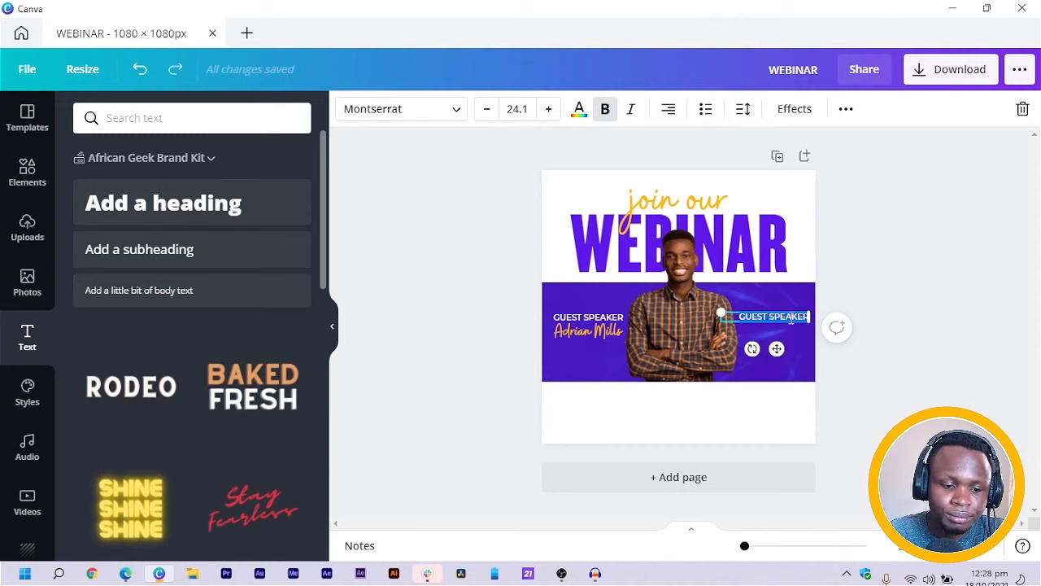
Step: Replace the copied GUEST SPEAKER text with FRIDAY and shift it slightly up and inward on the purple band
{"action": "type", "text": "F"}
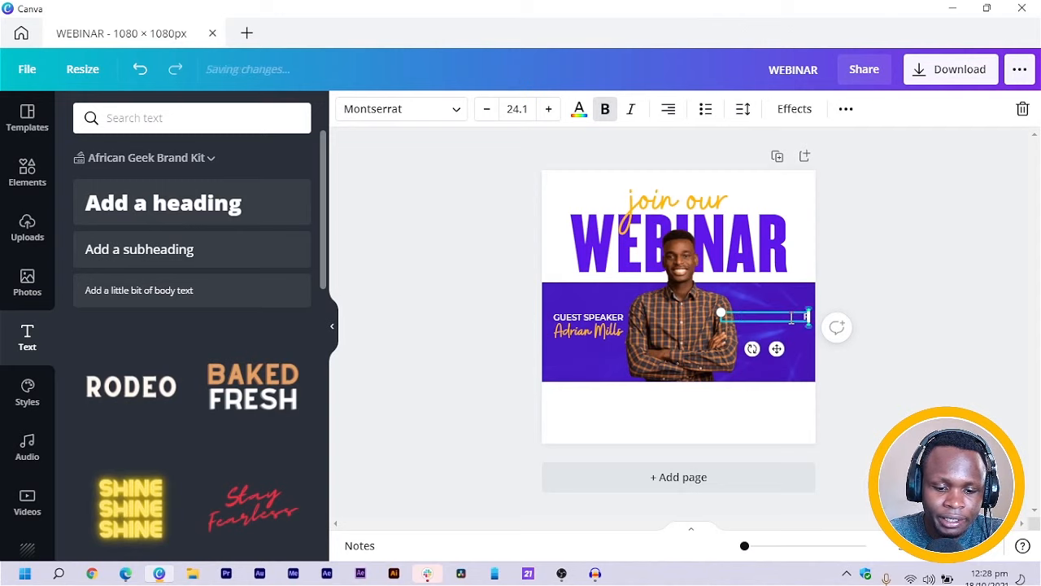
{"action": "type", "text": "RID"}
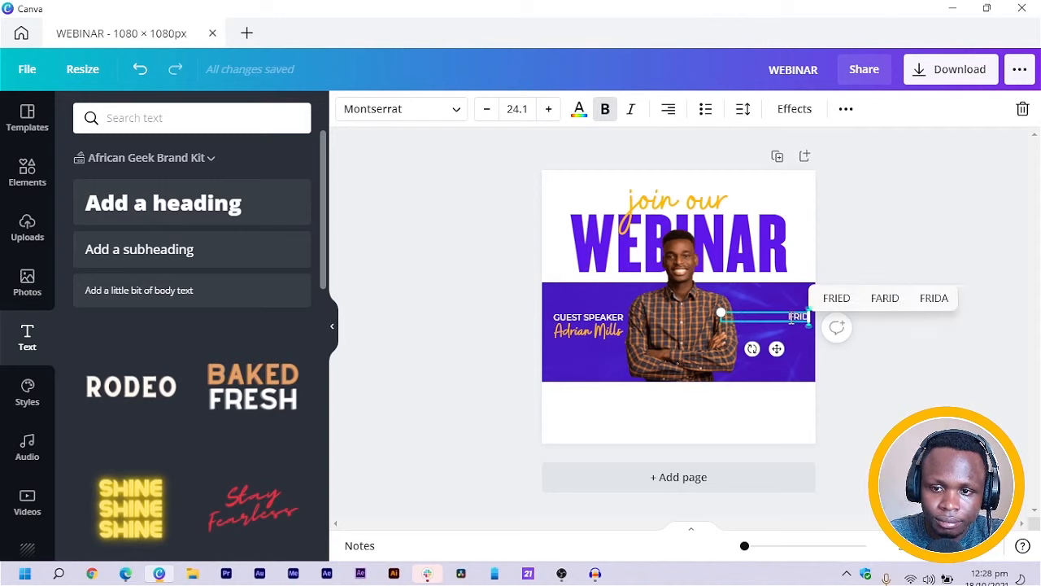
{"action": "type", "text": "AY"}
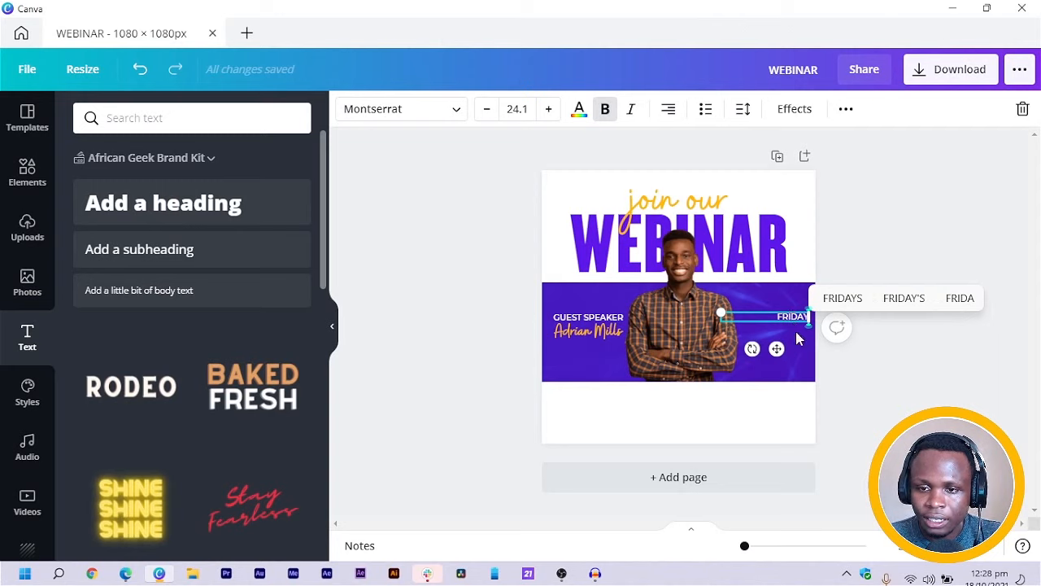
{"action": "left_click_drag", "start_coordinate": [768, 342], "coordinate": [764, 335]}
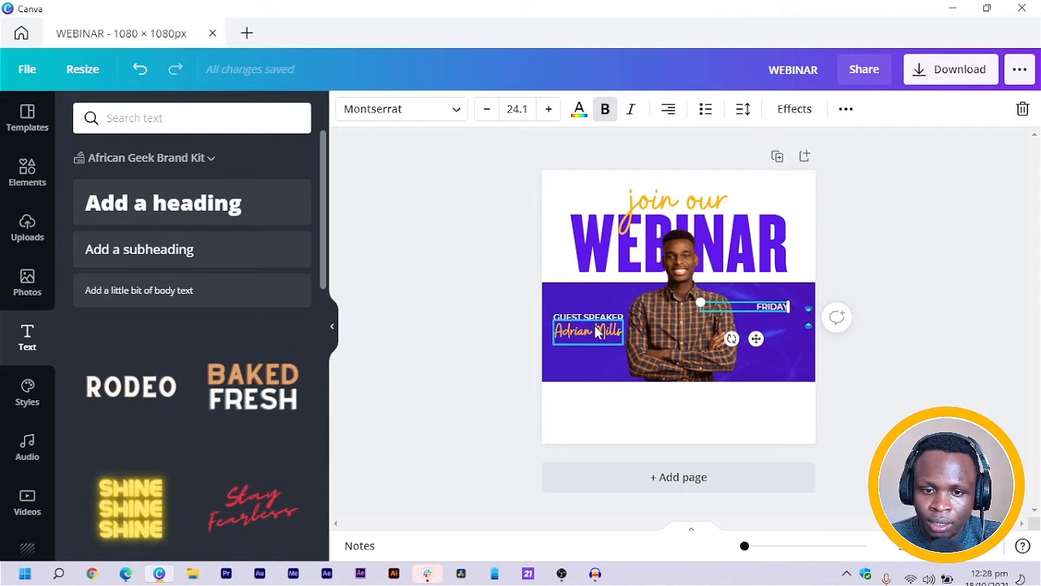
Step: Duplicate the speaker's name, place the copy directly beneath FRIDAY, and change its text to "25th Nov"
{"action": "left_click", "coordinate": [598, 332]}
{"action": "left_click_drag", "start_coordinate": [603, 372], "coordinate": [771, 324]}
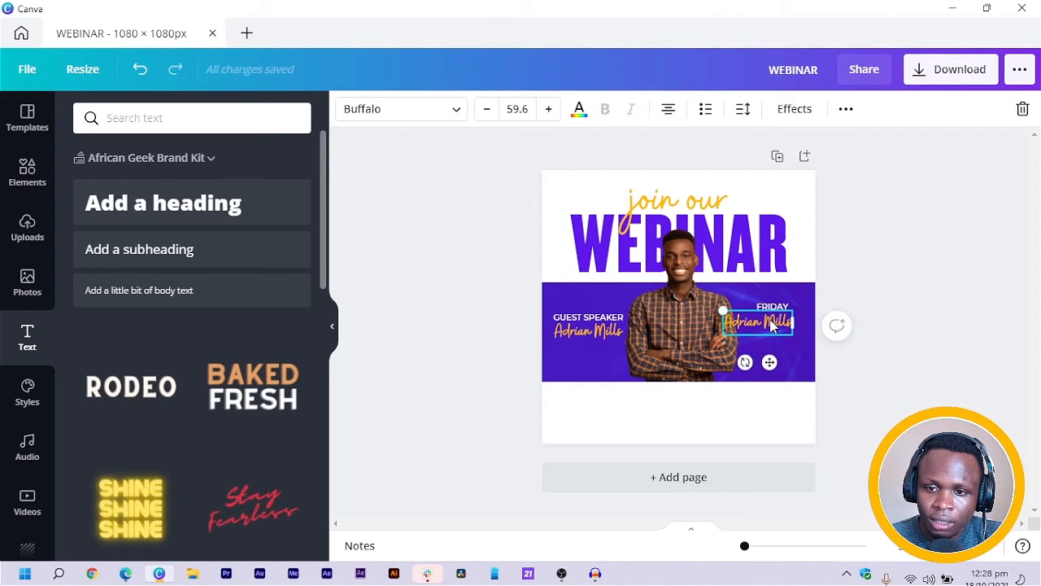
{"action": "triple_click", "coordinate": [771, 324]}
{"action": "type", "text": "25TH"}
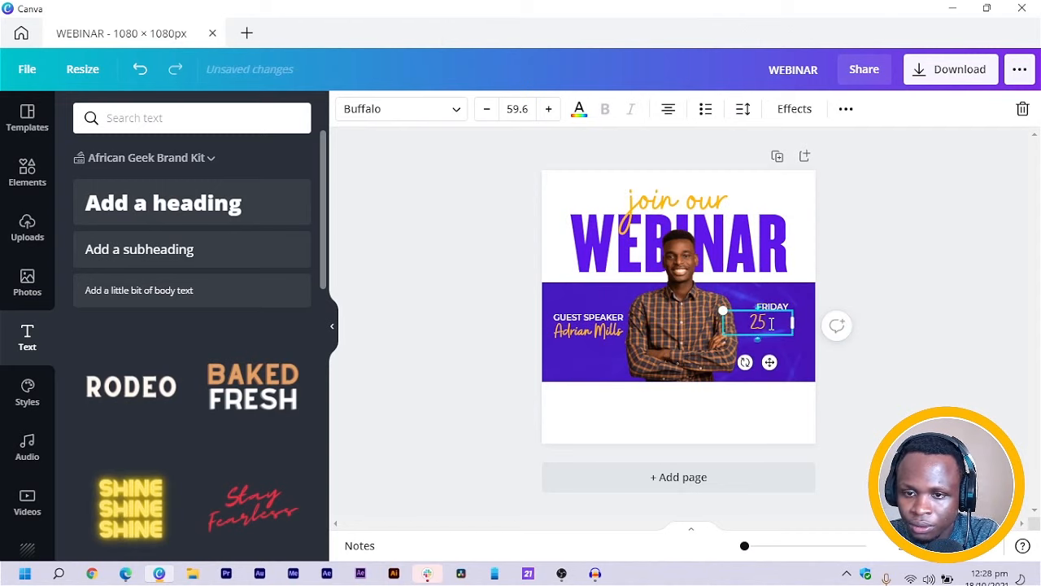
{"action": "key", "text": "BackSpace"}
{"action": "key", "text": "BackSpace"}
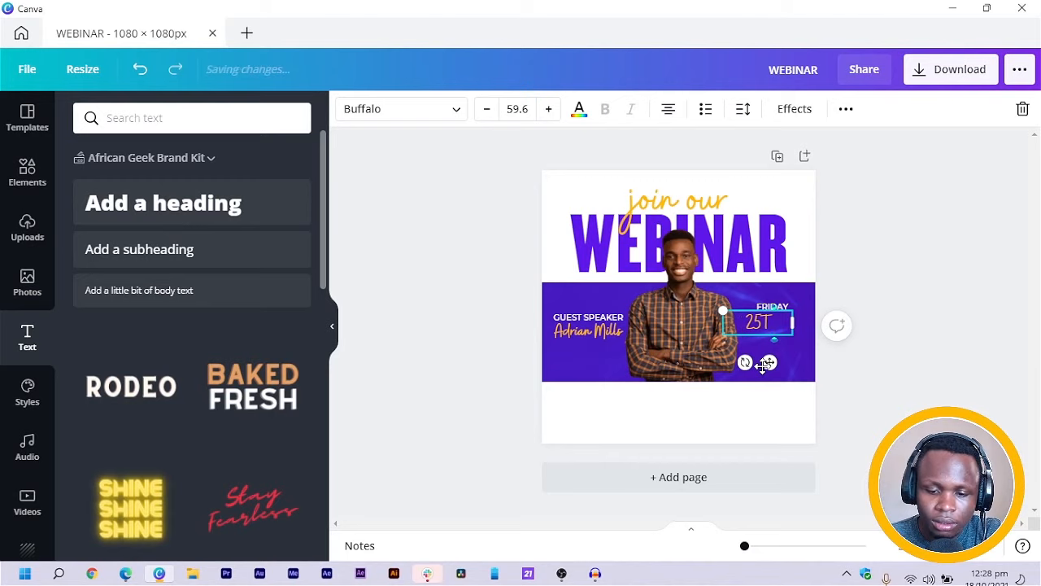
{"action": "type", "text": "th"}
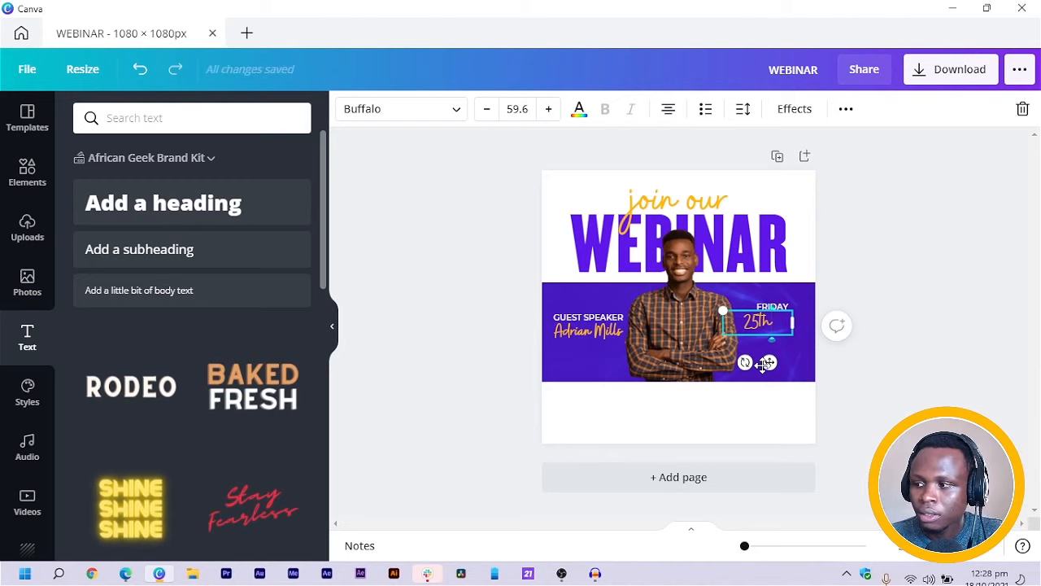
{"action": "type", "text": "N= No"}
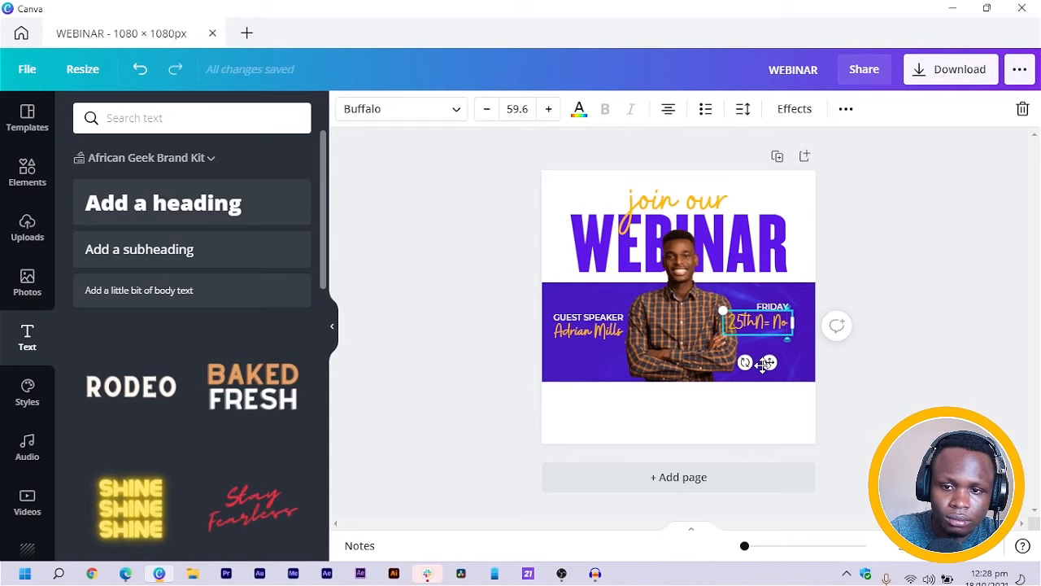
{"action": "key", "text": "BackSpace"}
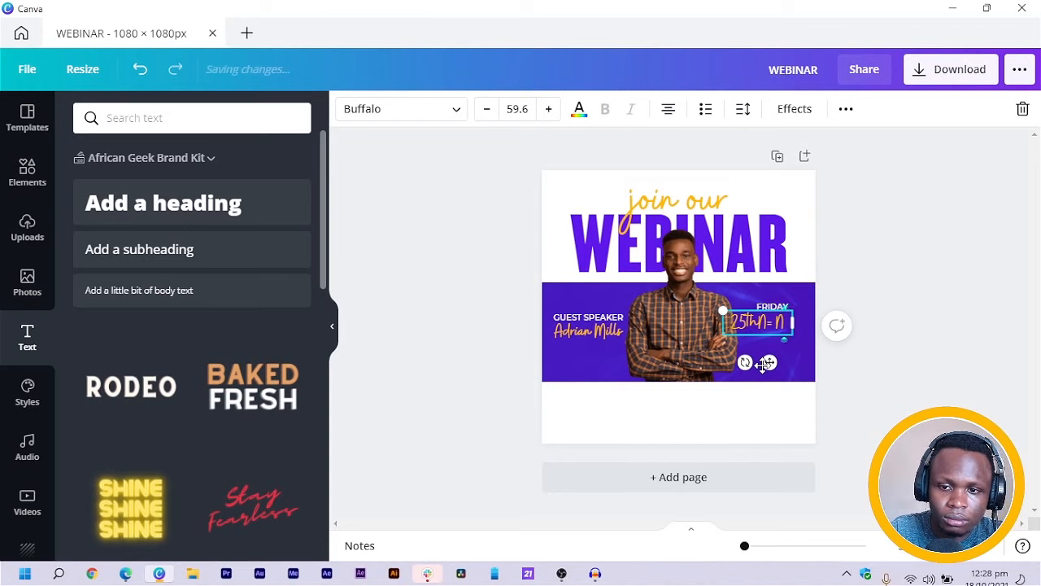
{"action": "key", "text": "BackSpace"}
{"action": "key", "text": "BackSpace"}
{"action": "key", "text": "BackSpace"}
{"action": "key", "text": "BackSpace"}
{"action": "type", "text": "No"}
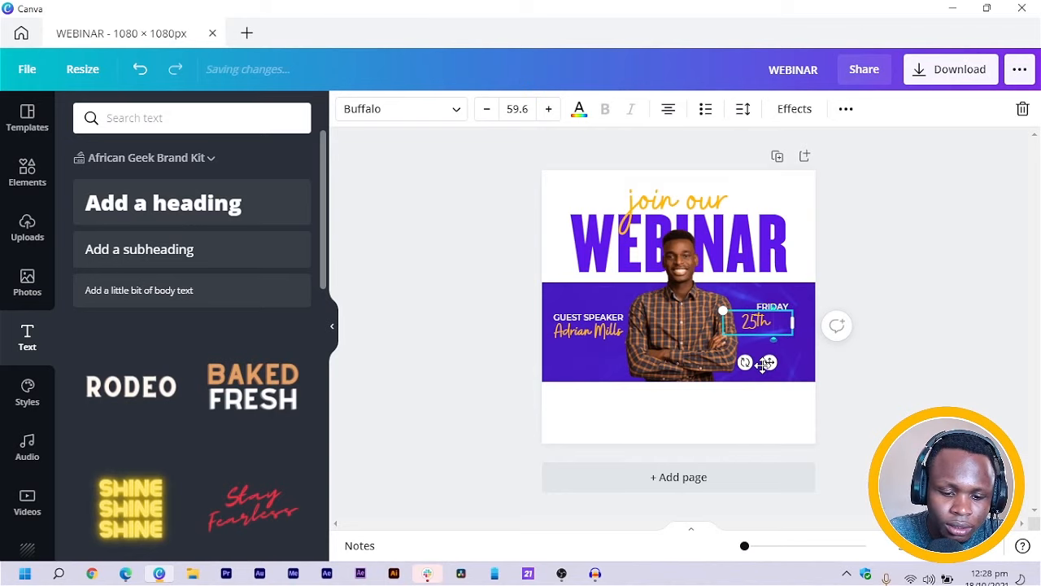
{"action": "type", "text": "v"}
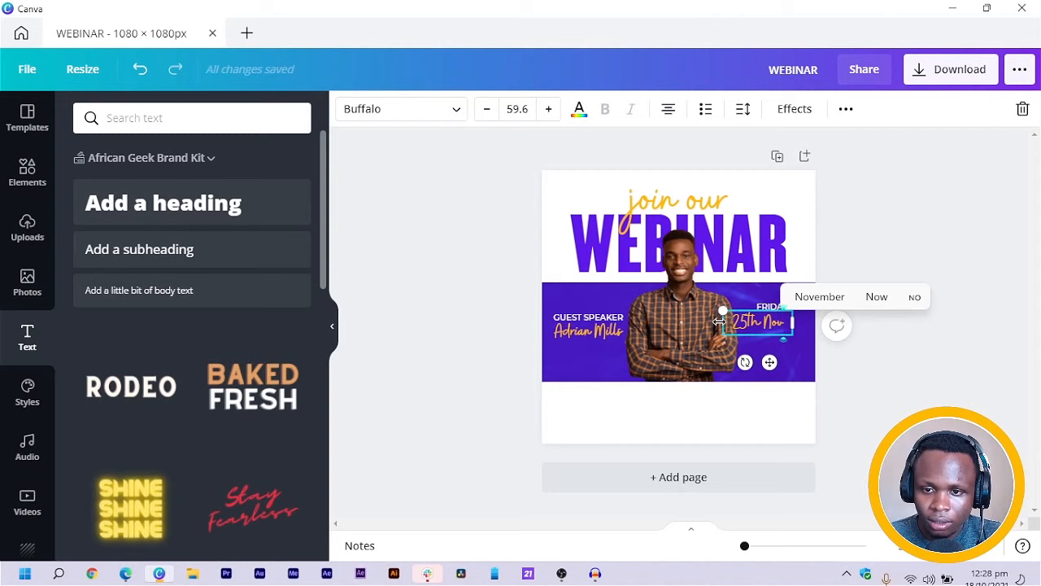
Step: Right-align the "25th Nov" text
{"action": "left_click", "coordinate": [668, 109]}
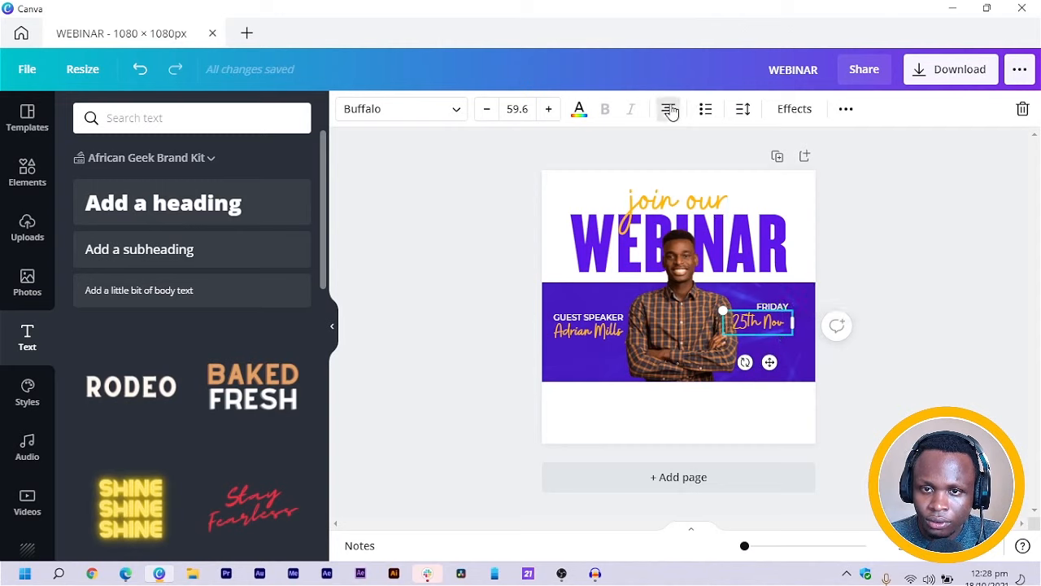
{"action": "left_click", "coordinate": [668, 109]}
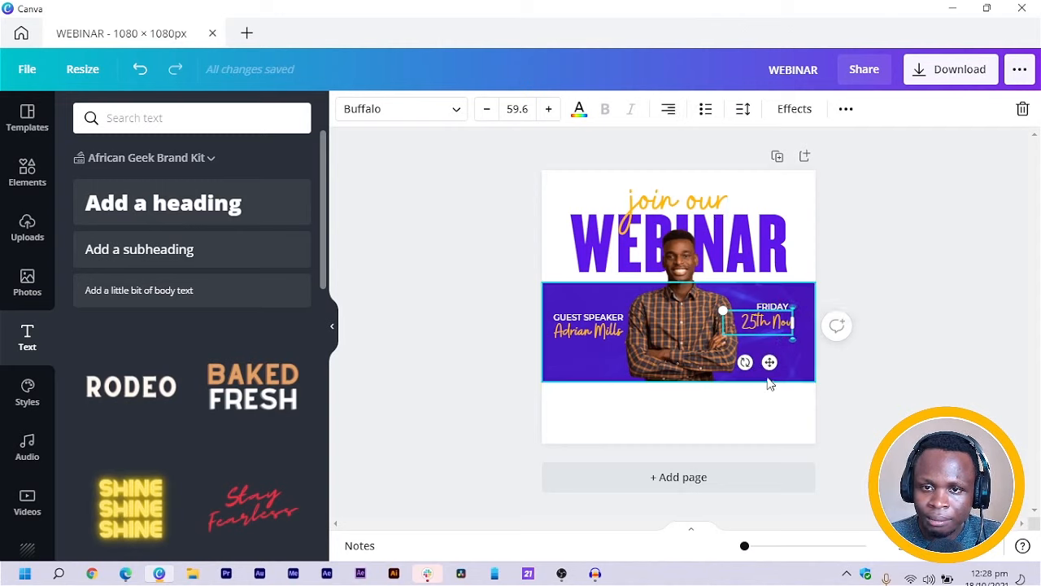
{"action": "left_click", "coordinate": [826, 362]}
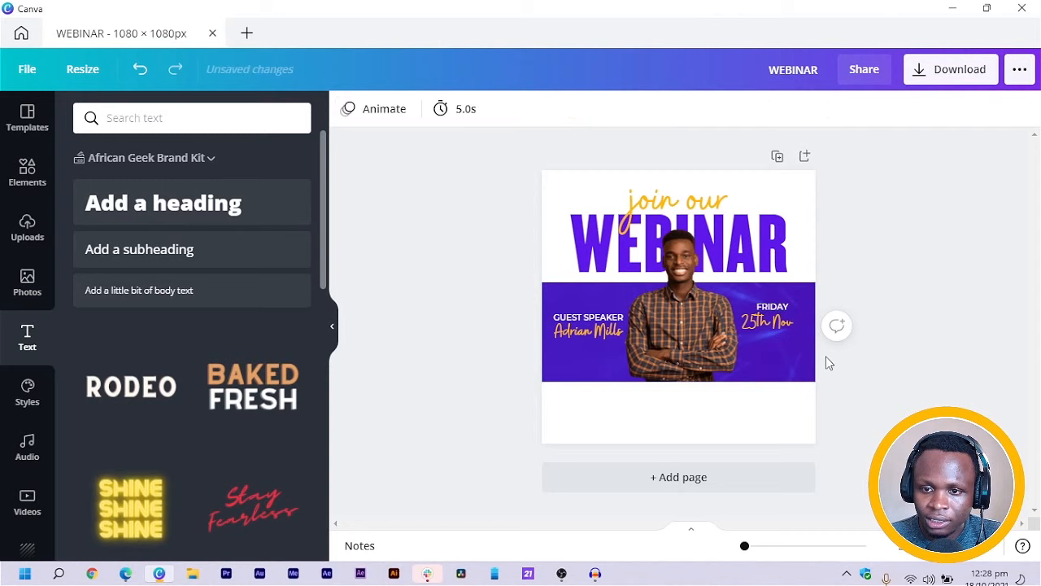
Step: Duplicate the FRIDAY text, place the copy just below the date, and change it to "10:00 AM"
{"action": "left_click", "coordinate": [766, 309]}
{"action": "key", "text": "ctrl+d"}
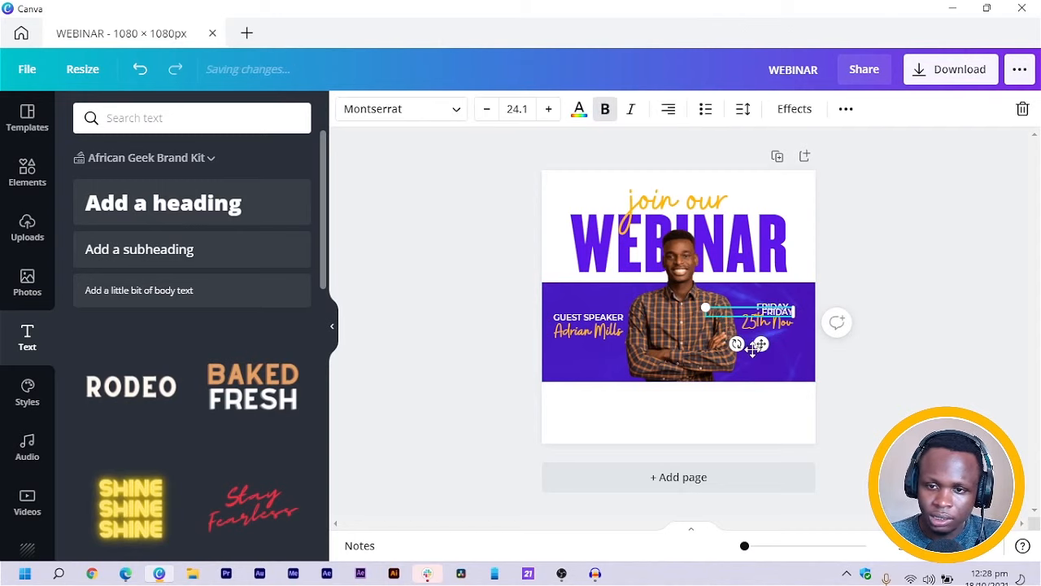
{"action": "left_click_drag", "start_coordinate": [762, 348], "coordinate": [762, 372]}
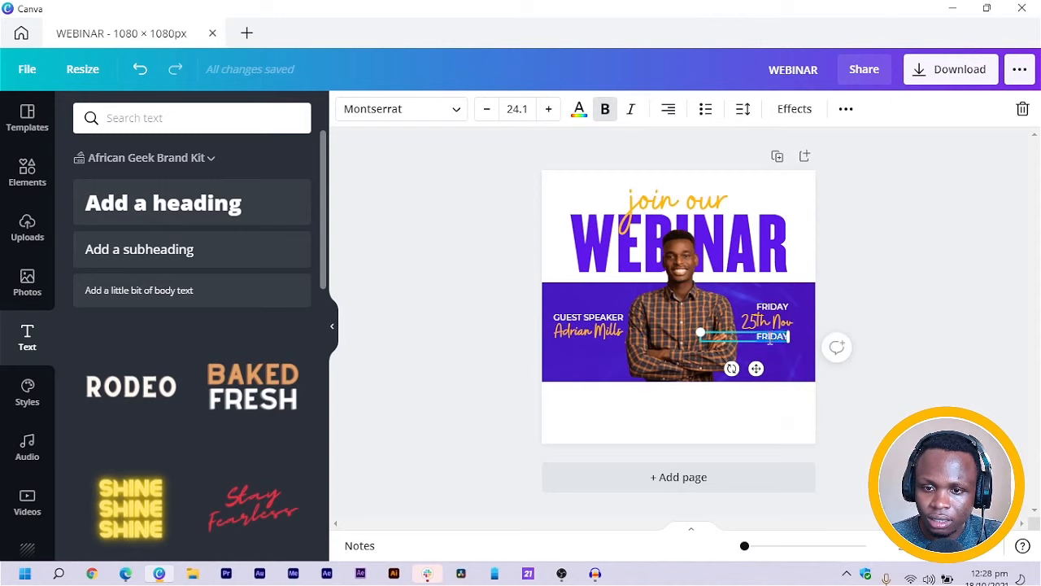
{"action": "type", "text": "10"}
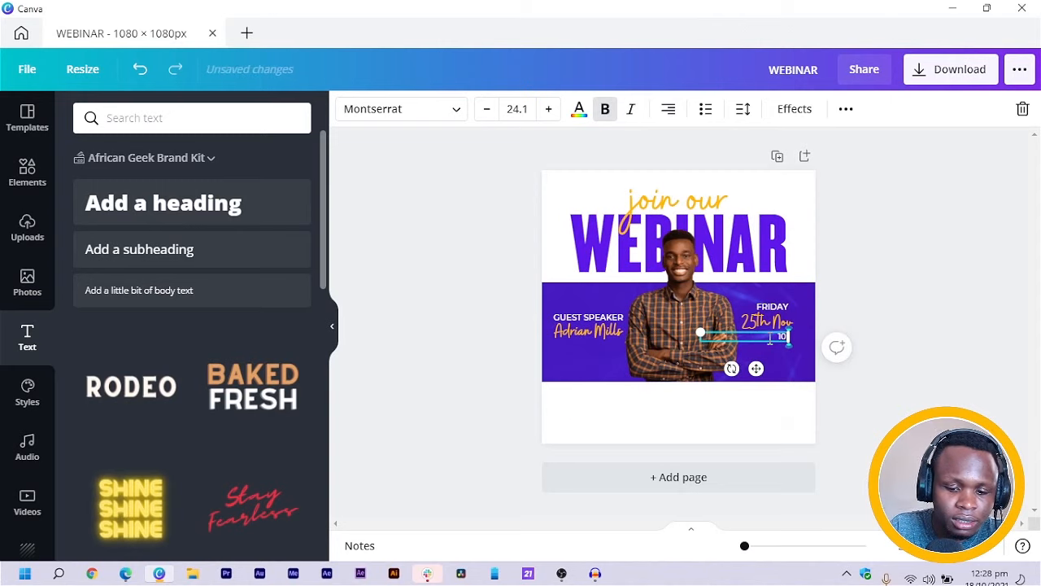
{"action": "type", "text": ":0"}
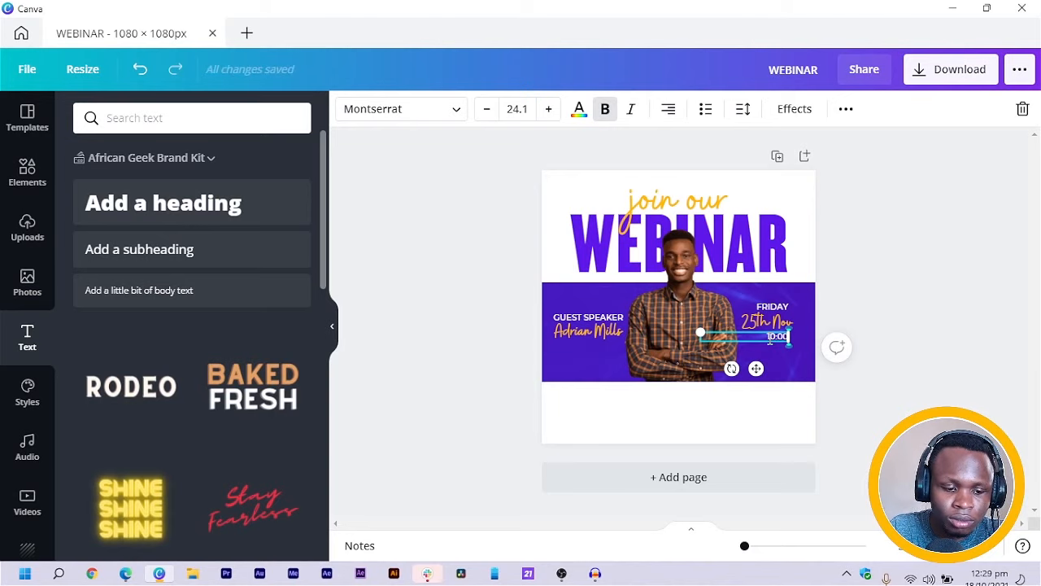
{"action": "type", "text": "0 AM"}
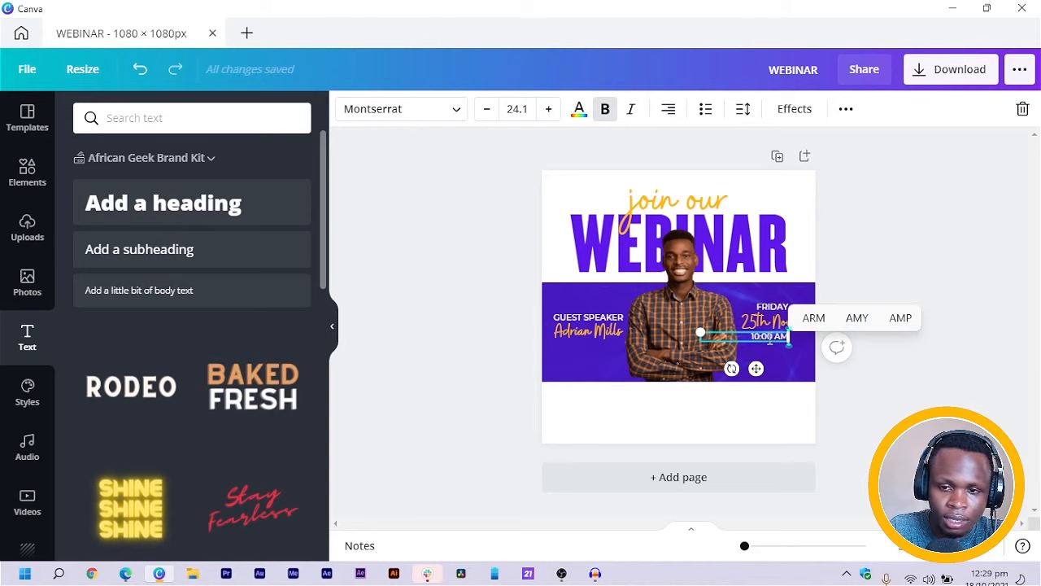
{"action": "left_click", "coordinate": [913, 236]}
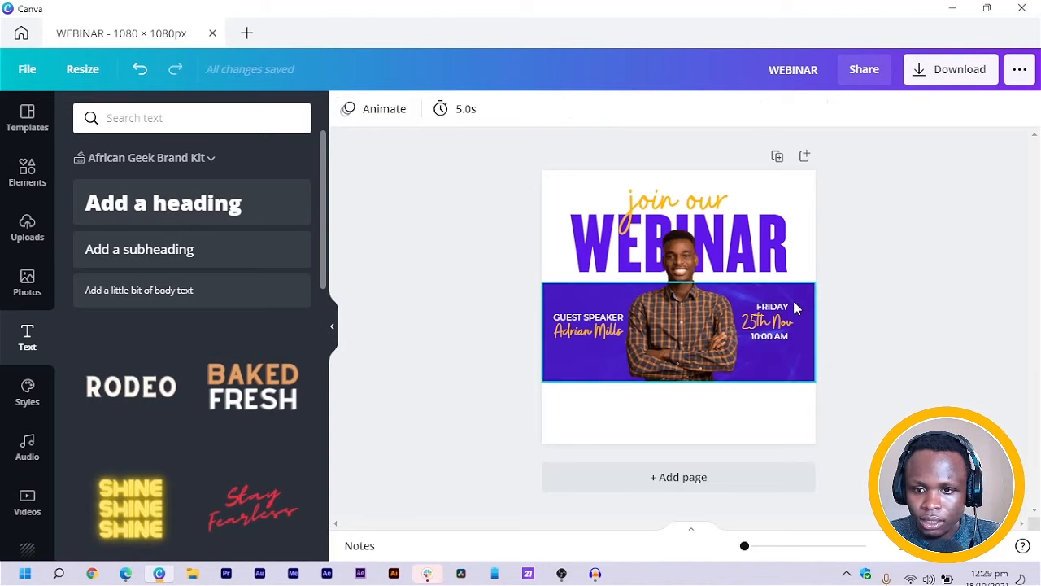
Step: Move 10:00 AM closer to the date and nudge "25th Nov" left to line up its right edge with the other lines
{"action": "scroll", "coordinate": [795, 308], "scroll_direction": "up", "scroll_amount": 2}
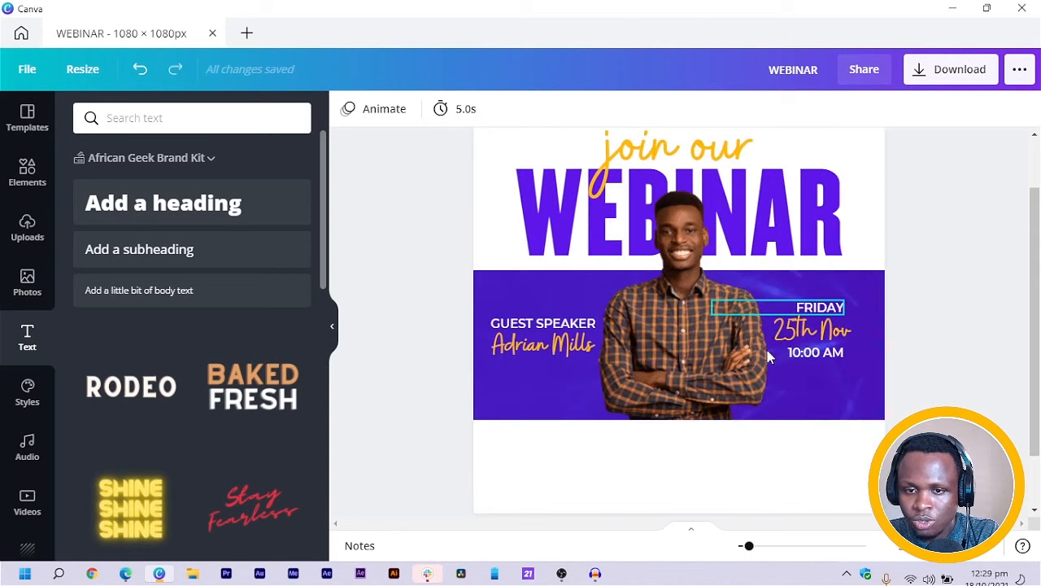
{"action": "left_click", "coordinate": [824, 349]}
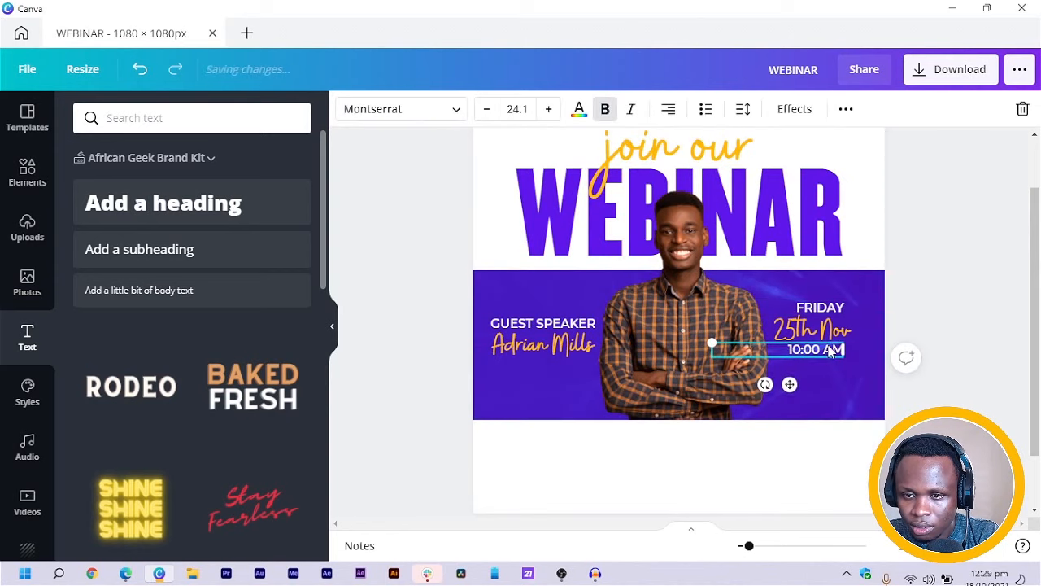
{"action": "left_click", "coordinate": [829, 332]}
{"action": "key", "text": "Left"}
{"action": "key", "text": "Left"}
{"action": "key", "text": "Left"}
{"action": "key", "text": "Left"}
{"action": "key", "text": "Left"}
{"action": "key", "text": "Left"}
{"action": "key", "text": "Left"}
{"action": "key", "text": "Left"}
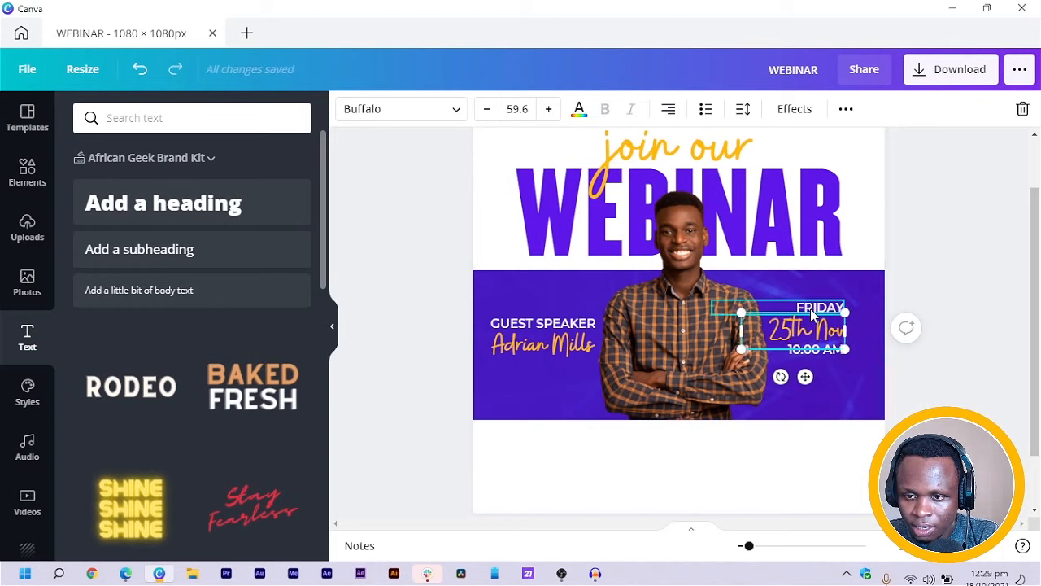
Step: Shift FRIDAY, "25th Nov" and 10:00 AM together to the right and slightly down to balance the guest speaker text
{"action": "left_click", "coordinate": [812, 309], "text": "shift"}
{"action": "left_click", "coordinate": [818, 350], "text": "shift"}
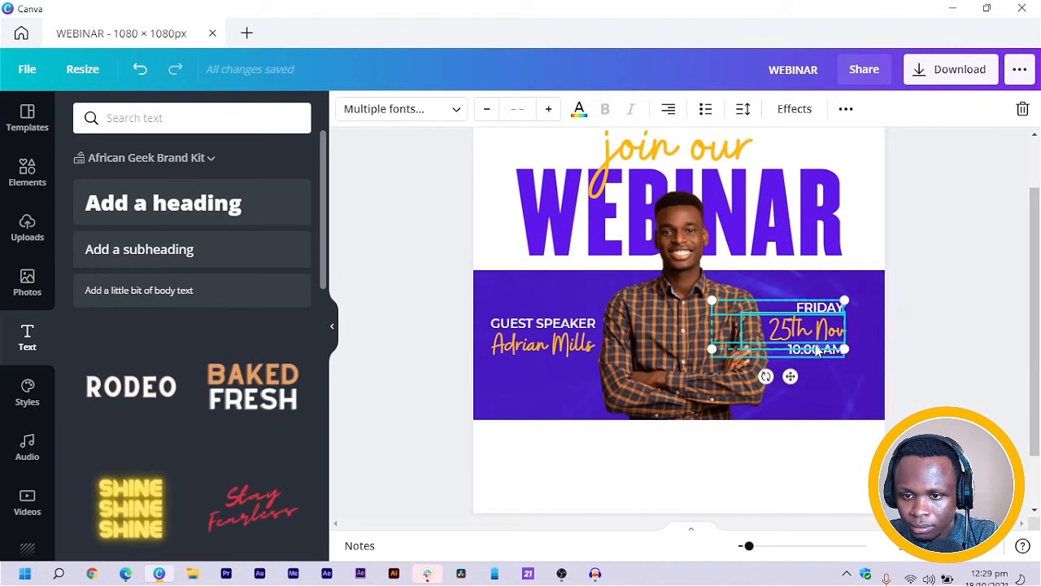
{"action": "key", "text": "shift+Down"}
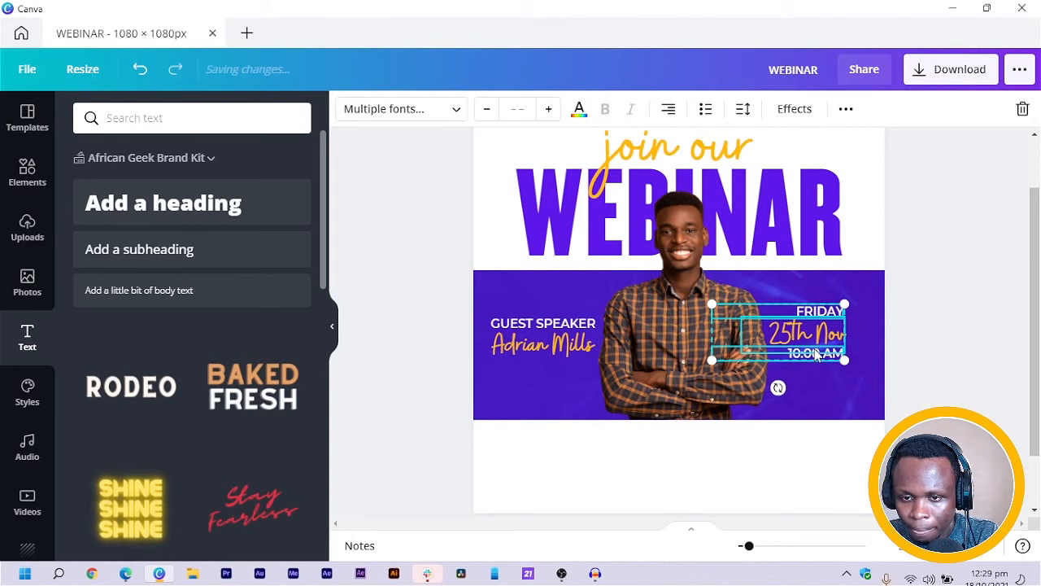
{"action": "key", "text": "shift+Up"}
{"action": "key", "text": "Right"}
{"action": "key", "text": "Right"}
{"action": "key", "text": "Right"}
{"action": "key", "text": "Right"}
{"action": "key", "text": "Right"}
{"action": "key", "text": "Right"}
{"action": "key", "text": "Right"}
{"action": "key", "text": "Right"}
{"action": "key", "text": "Right"}
{"action": "key", "text": "Right"}
{"action": "key", "text": "Right"}
{"action": "key", "text": "Right"}
{"action": "key", "text": "Right"}
{"action": "key", "text": "Right"}
{"action": "key", "text": "Right"}
{"action": "key", "text": "Right"}
{"action": "key", "text": "Right"}
{"action": "key", "text": "Right"}
{"action": "key", "text": "Right"}
{"action": "key", "text": "Right"}
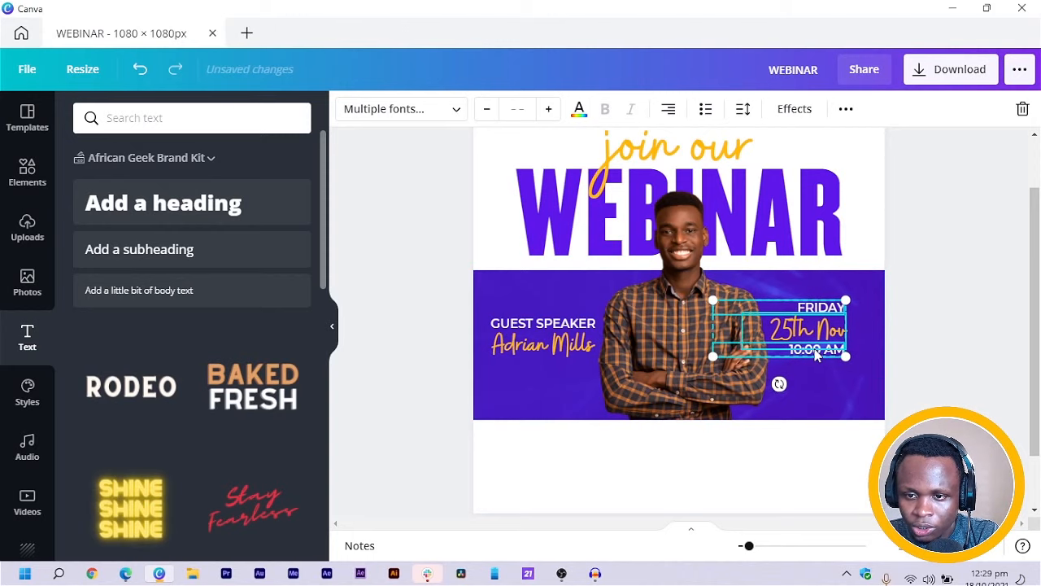
{"action": "key", "text": "shift+Right"}
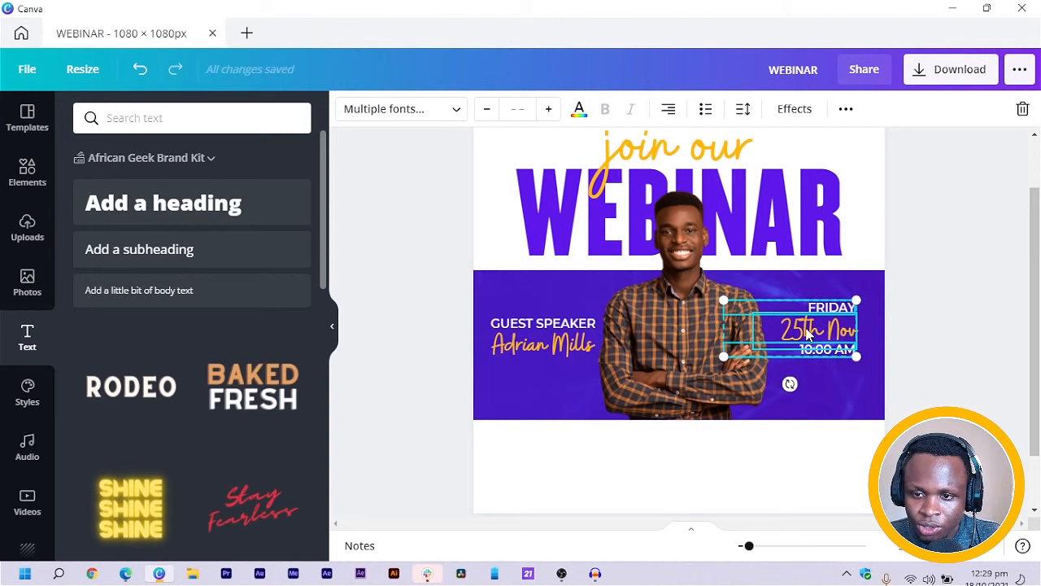
{"action": "left_click_drag", "start_coordinate": [808, 336], "coordinate": [806, 339]}
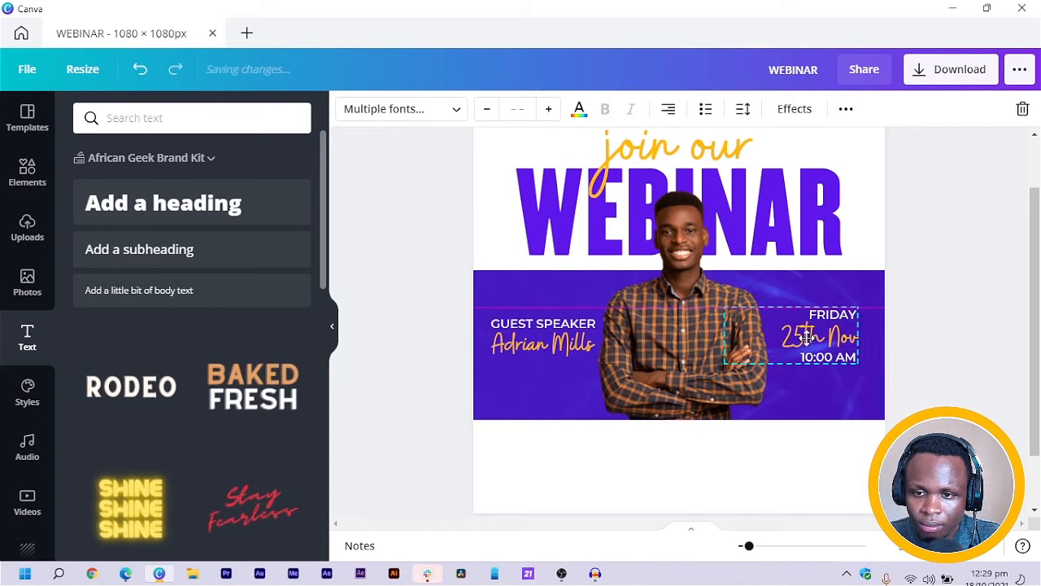
{"action": "left_click", "coordinate": [970, 361]}
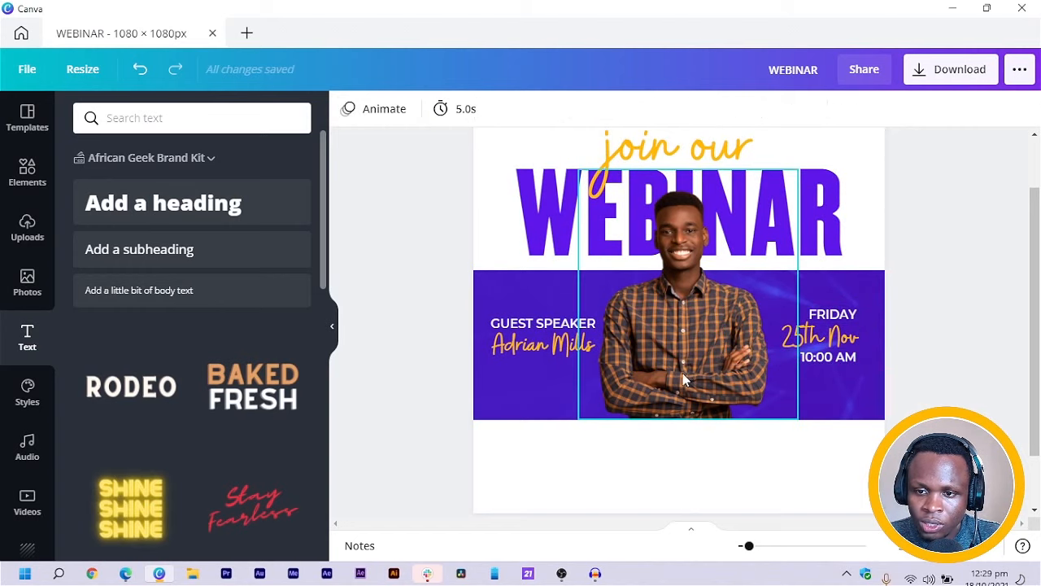
{"action": "left_click", "coordinate": [813, 343]}
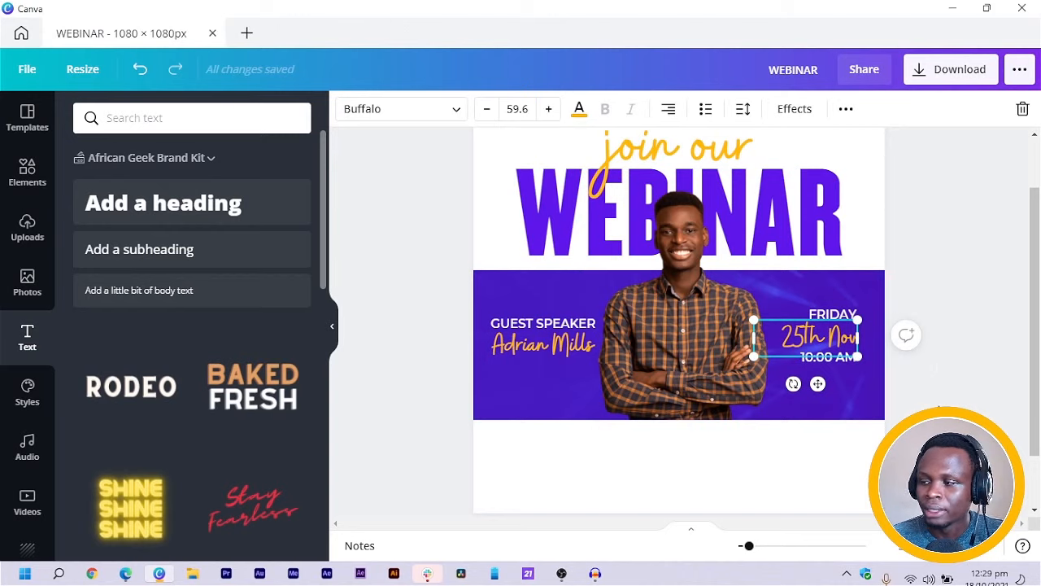
{"action": "left_click", "coordinate": [966, 388]}
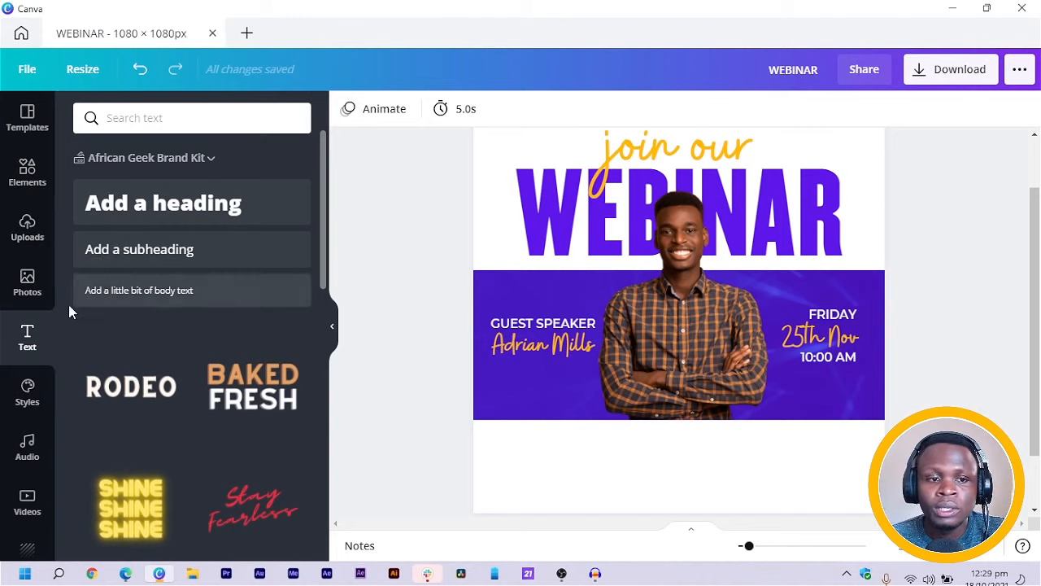
Step: Add the rectangle with a fully rounded lower end from the Lines & Shapes collection to the design
{"action": "left_click", "coordinate": [16, 177]}
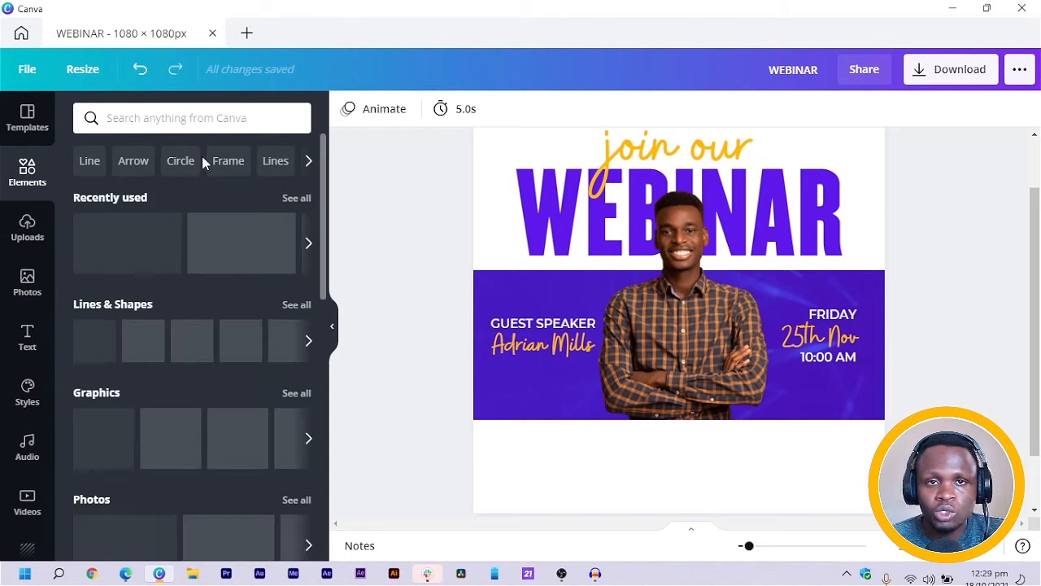
{"action": "left_click", "coordinate": [220, 118]}
{"action": "left_click", "coordinate": [355, 249]}
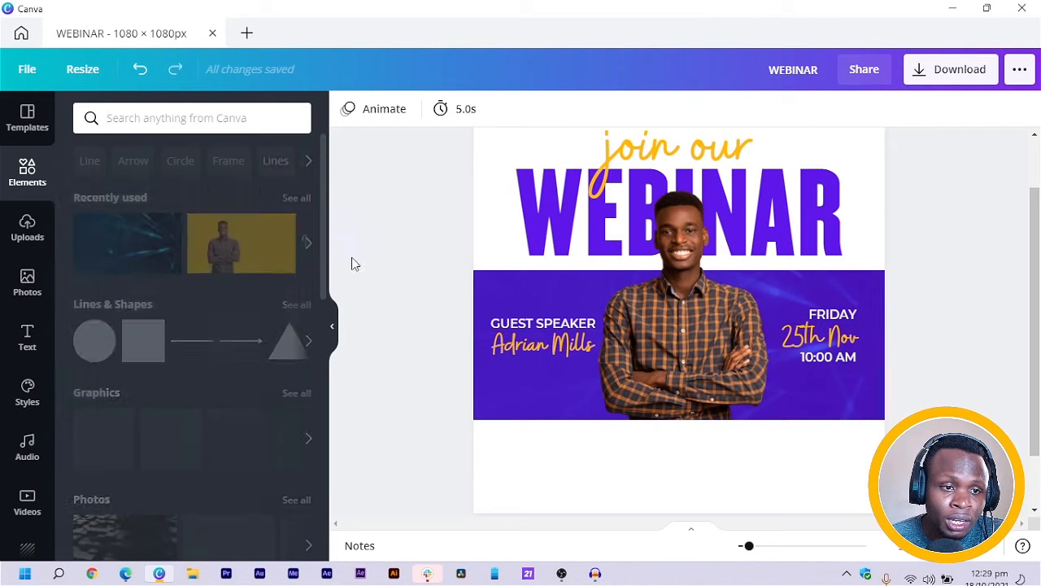
{"action": "left_click", "coordinate": [293, 306]}
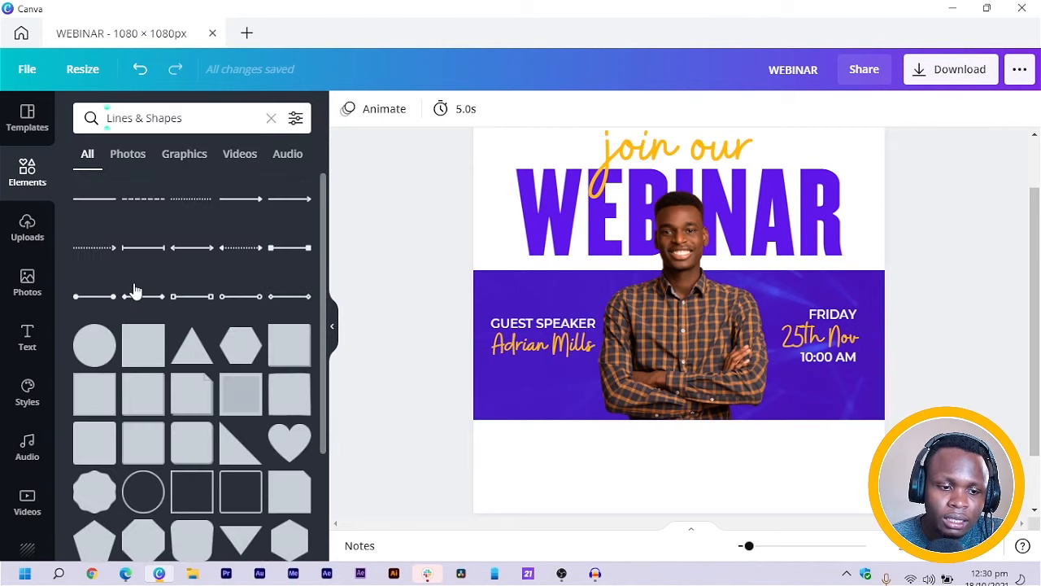
{"action": "scroll", "coordinate": [134, 291], "scroll_direction": "down", "scroll_amount": 3}
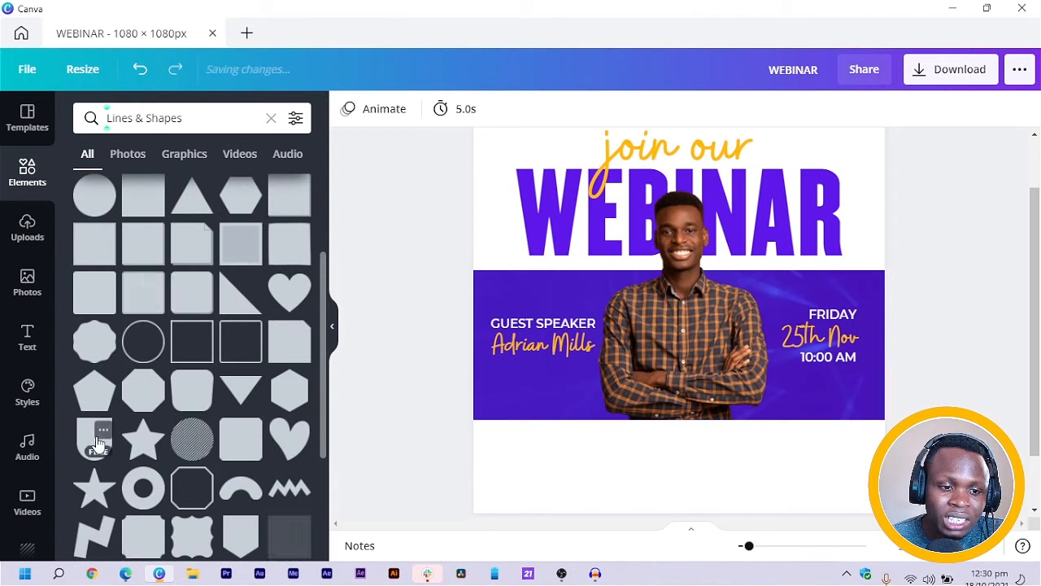
{"action": "left_click", "coordinate": [100, 438]}
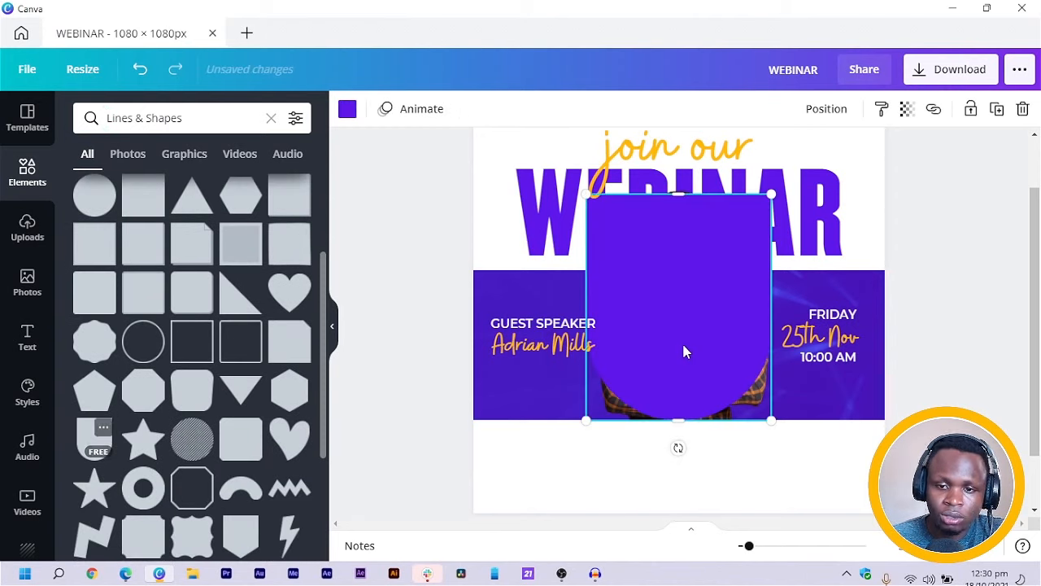
Step: Shift the rounded shape down over the banner and rotate it a quarter turn so its round end faces left
{"action": "left_click_drag", "start_coordinate": [683, 350], "coordinate": [665, 381]}
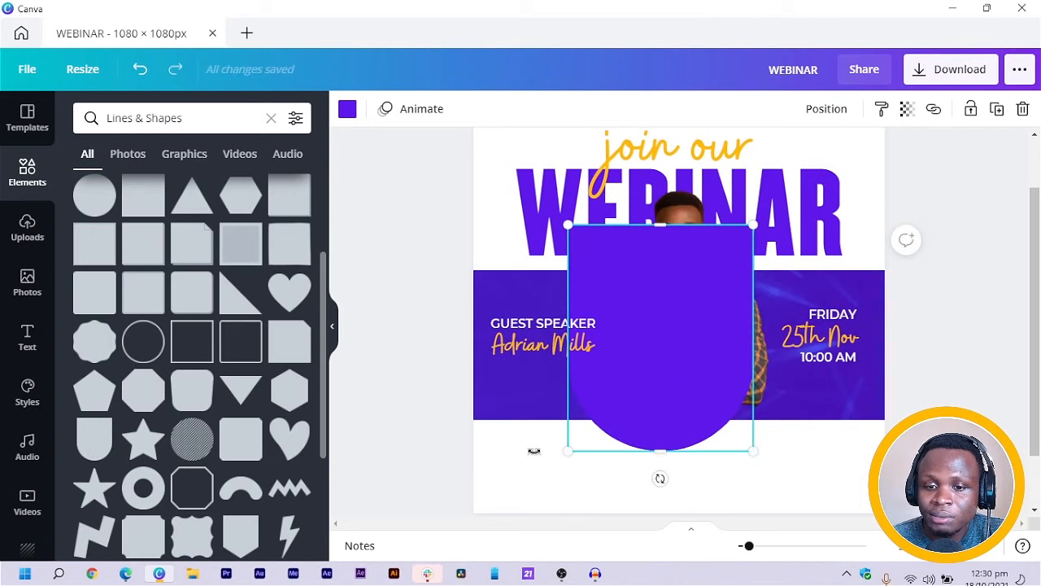
{"action": "left_click_drag", "start_coordinate": [659, 478], "coordinate": [432, 340]}
{"action": "left_click", "coordinate": [433, 340]}
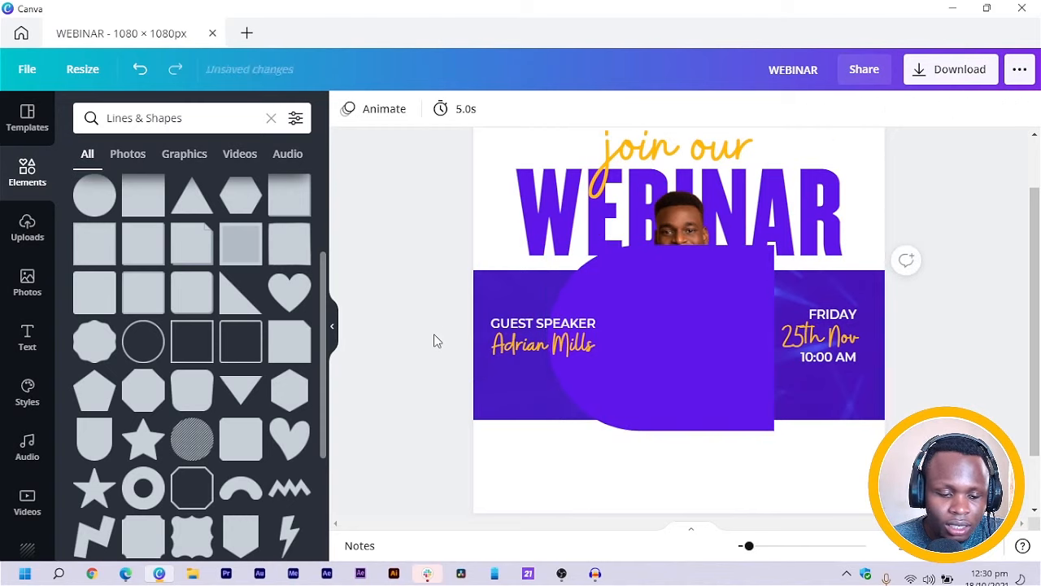
Step: Duplicate the rounded shape, rotate the copy 180°, and place it against the original's flat side to form a pill
{"action": "left_click", "coordinate": [656, 332]}
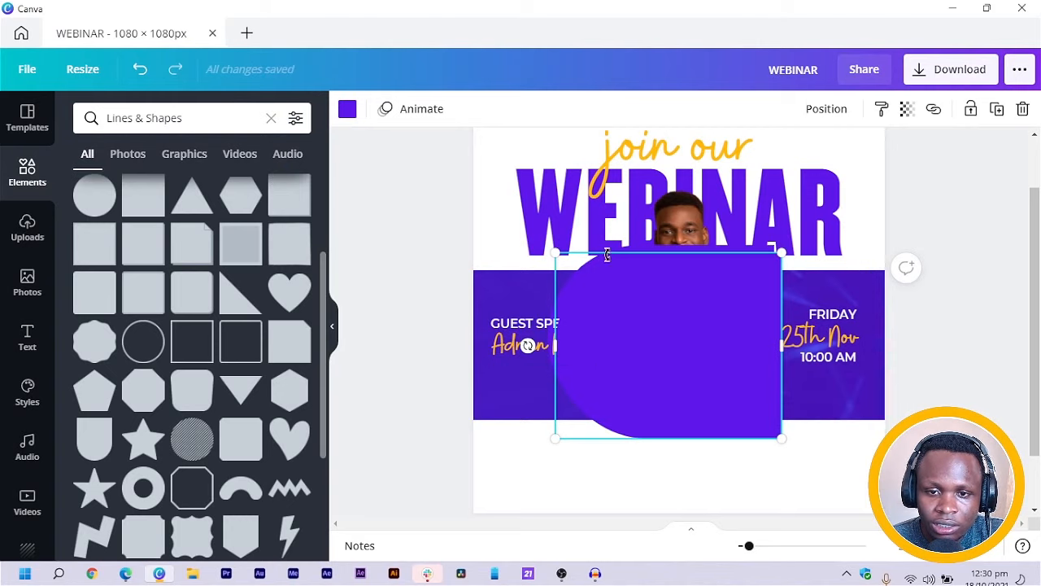
{"action": "left_click_drag", "start_coordinate": [606, 255], "coordinate": [814, 343]}
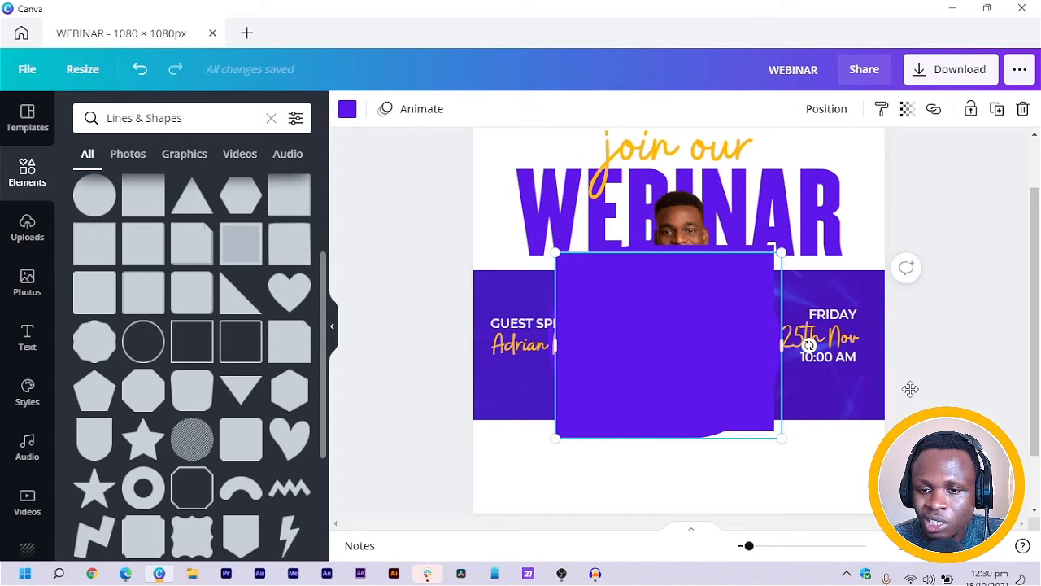
{"action": "left_click_drag", "start_coordinate": [911, 388], "coordinate": [842, 383]}
{"action": "left_click_drag", "start_coordinate": [863, 375], "coordinate": [865, 373]}
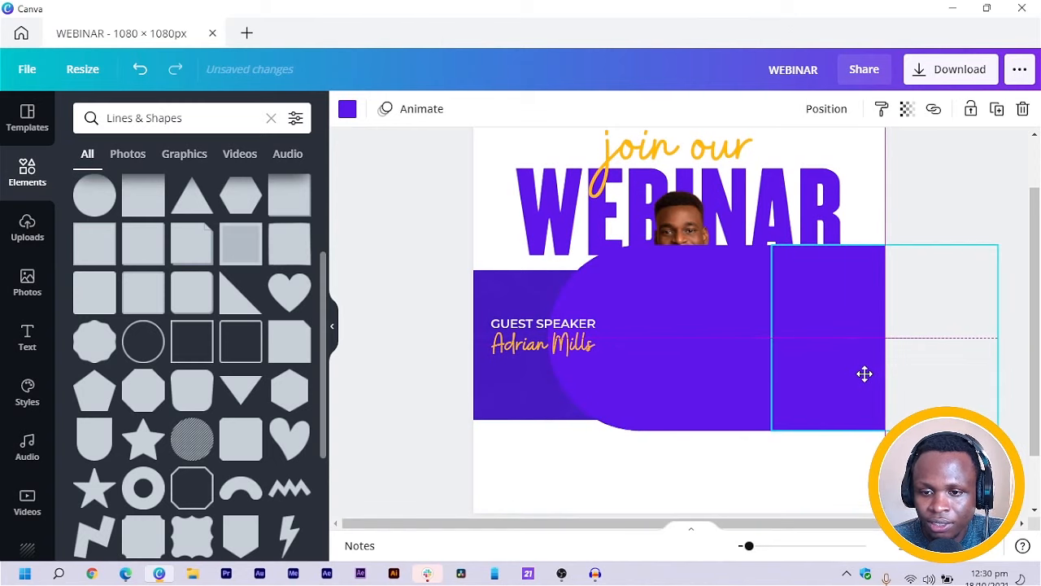
Step: Lengthen the pill's right half and scale both halves down together to a small pill over the banner's lower edge, below the man
{"action": "left_click", "coordinate": [689, 370], "text": "shift"}
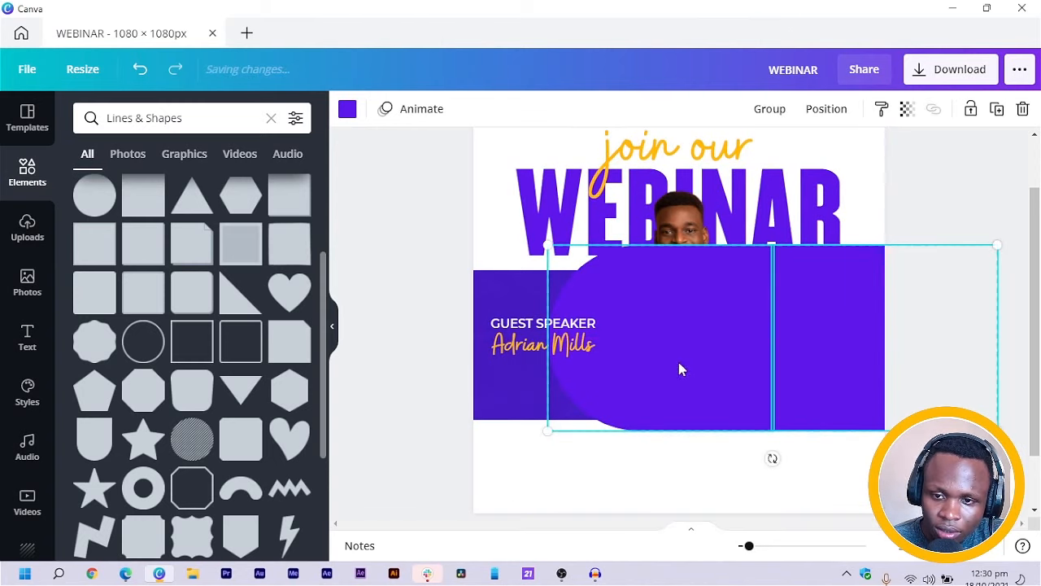
{"action": "left_click_drag", "start_coordinate": [615, 438], "coordinate": [361, 359]}
{"action": "left_click", "coordinate": [800, 406]}
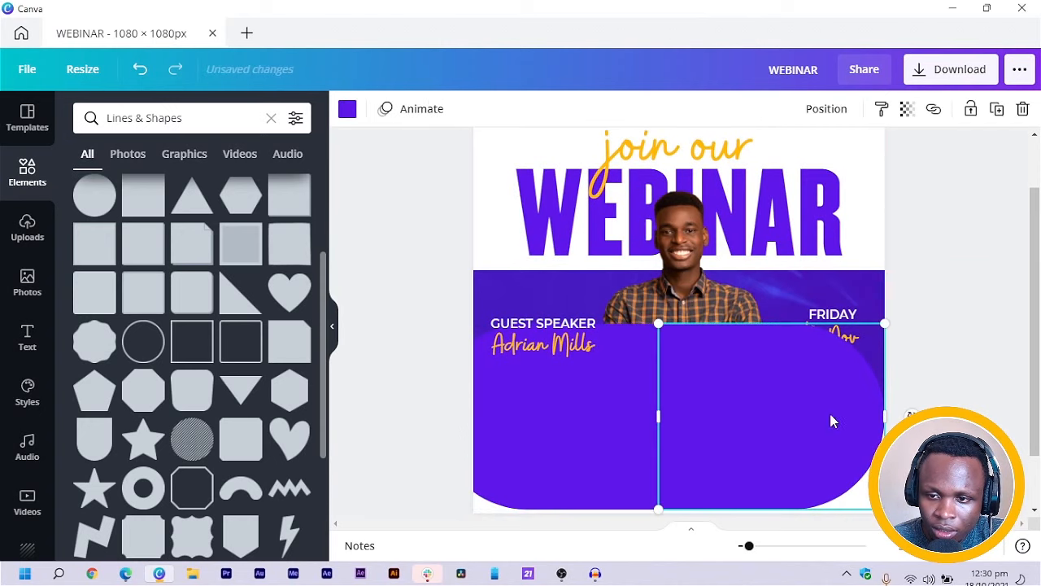
{"action": "left_click_drag", "start_coordinate": [885, 416], "coordinate": [1021, 415]}
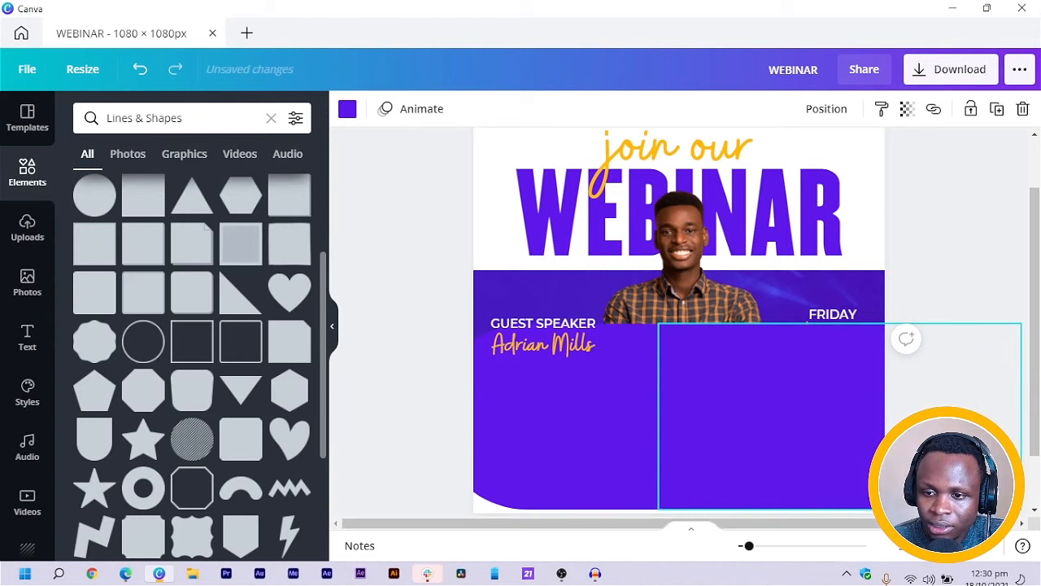
{"action": "left_click", "coordinate": [553, 418], "text": "shift"}
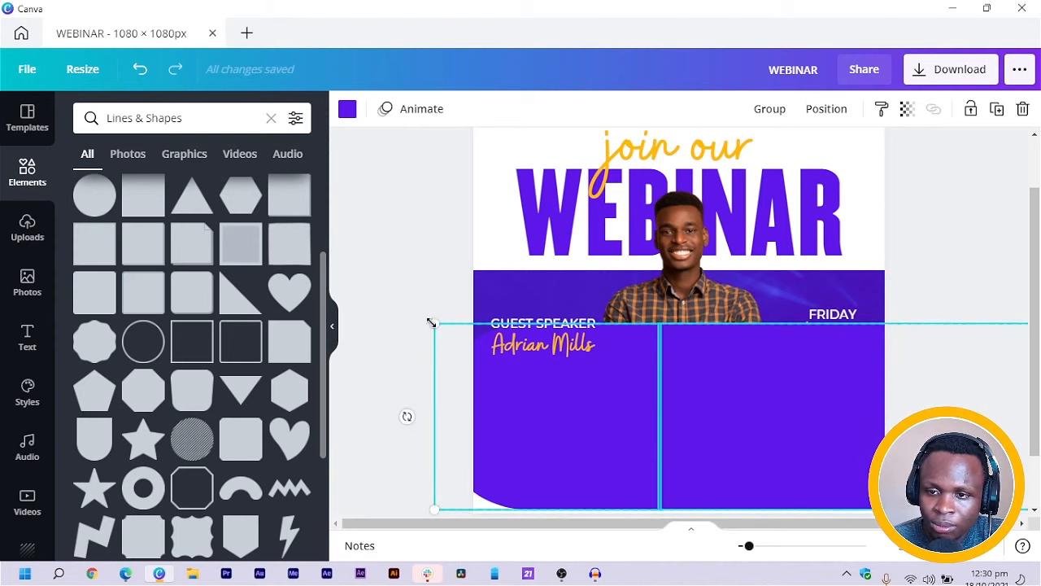
{"action": "left_click_drag", "start_coordinate": [620, 405], "coordinate": [588, 432]}
{"action": "left_click", "coordinate": [530, 467]}
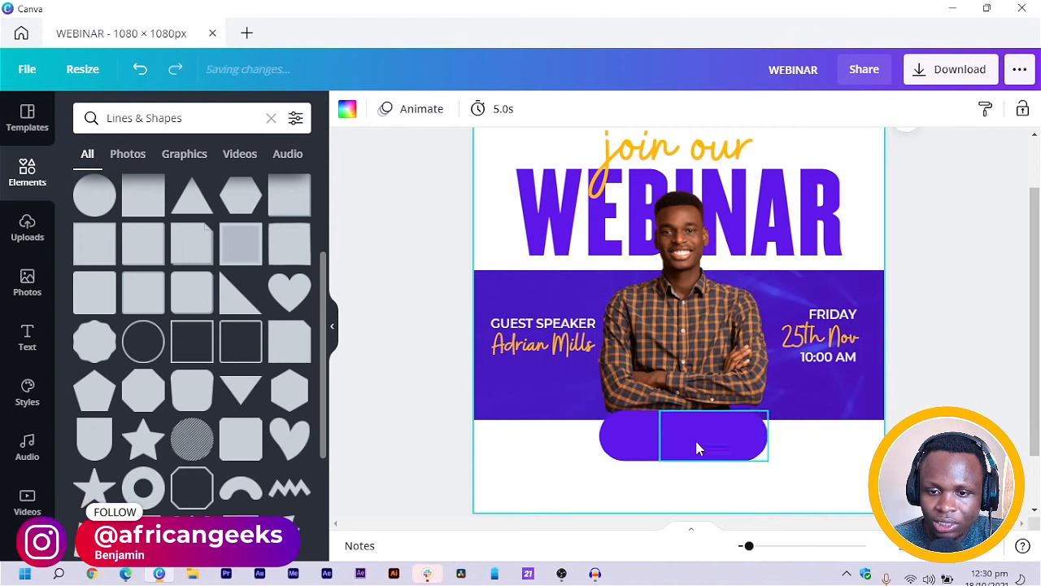
Step: Stretch the right half further to the right and scale both halves to about 438 × 90 px just below the man
{"action": "left_click", "coordinate": [726, 445]}
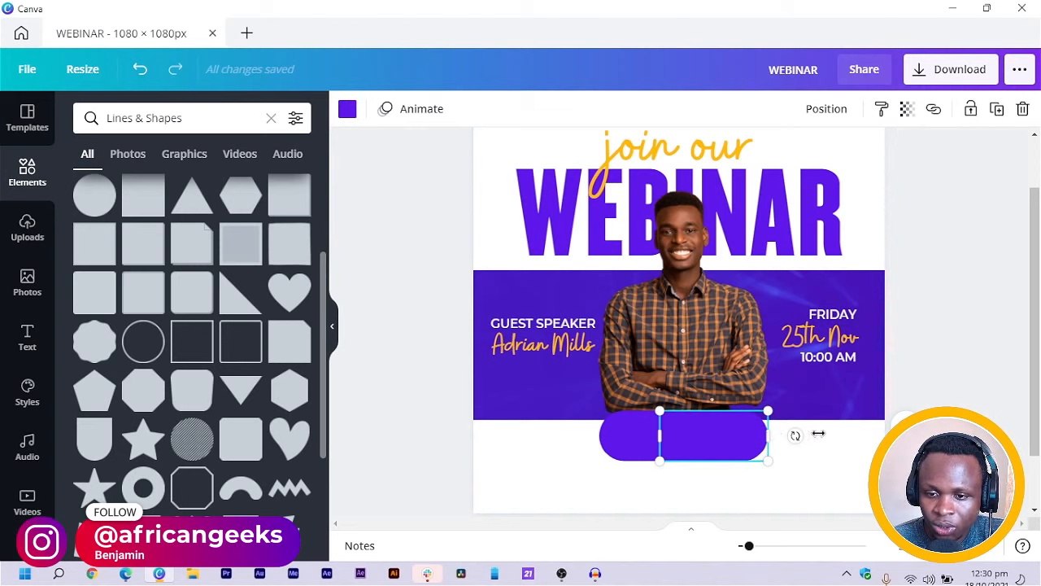
{"action": "left_click_drag", "start_coordinate": [818, 433], "coordinate": [846, 430]}
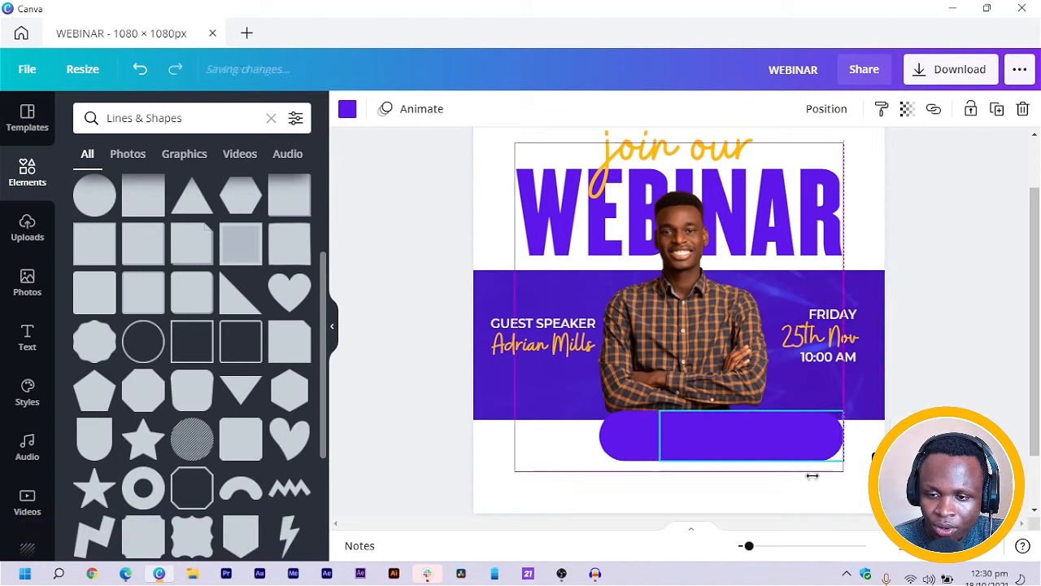
{"action": "left_click", "coordinate": [819, 502]}
{"action": "left_click_drag", "start_coordinate": [818, 493], "coordinate": [632, 459]}
{"action": "left_click_drag", "start_coordinate": [800, 445], "coordinate": [768, 444]}
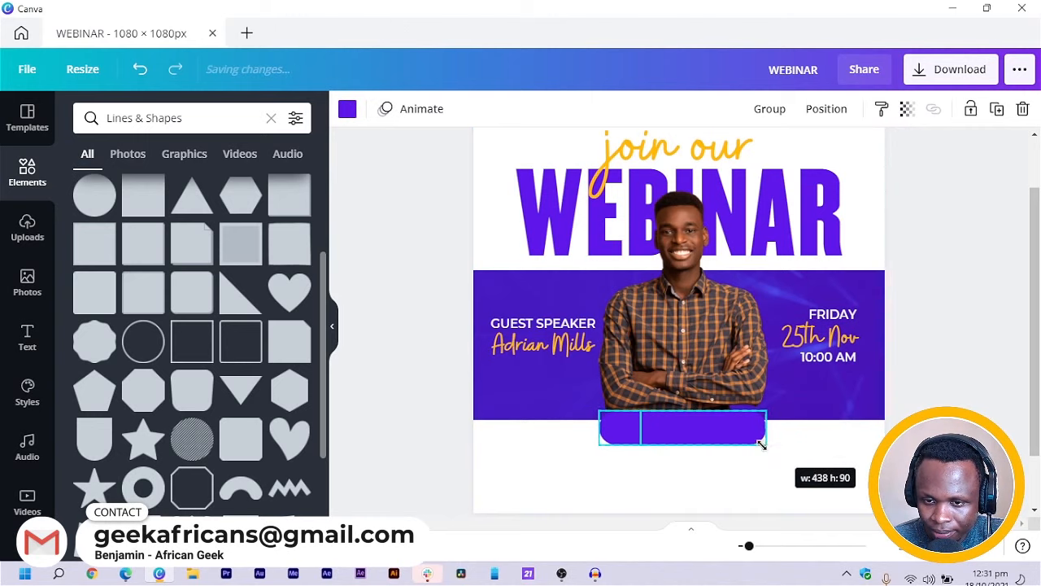
{"action": "mouse_move", "coordinate": [703, 439]}
{"action": "left_mouse_down"}
{"action": "mouse_move", "coordinate": [697, 432]}
{"action": "mouse_move", "coordinate": [709, 441]}
{"action": "left_mouse_up"}
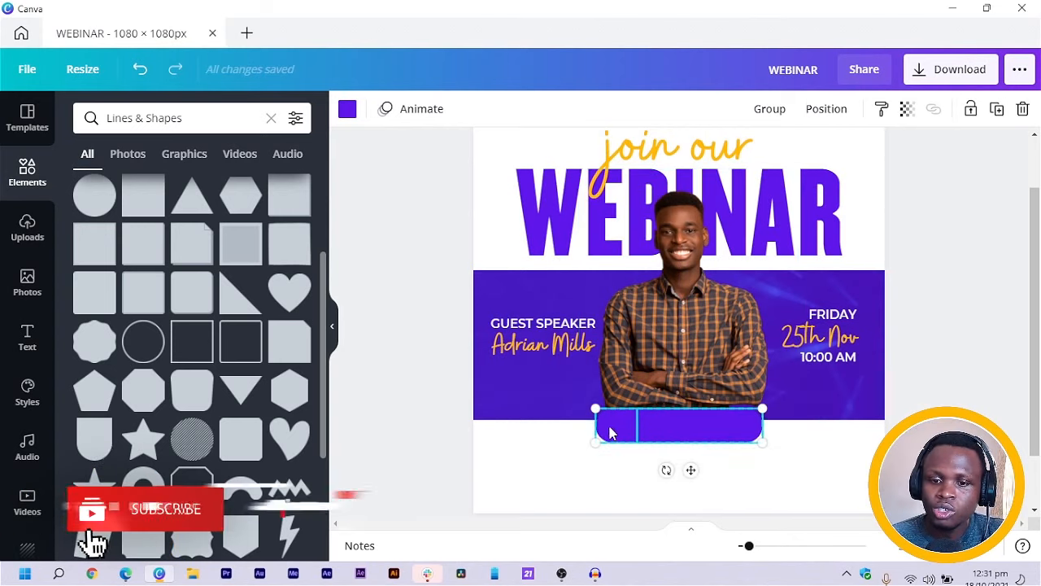
Step: Group the two pill halves and fill the group with white
{"action": "left_click", "coordinate": [760, 114]}
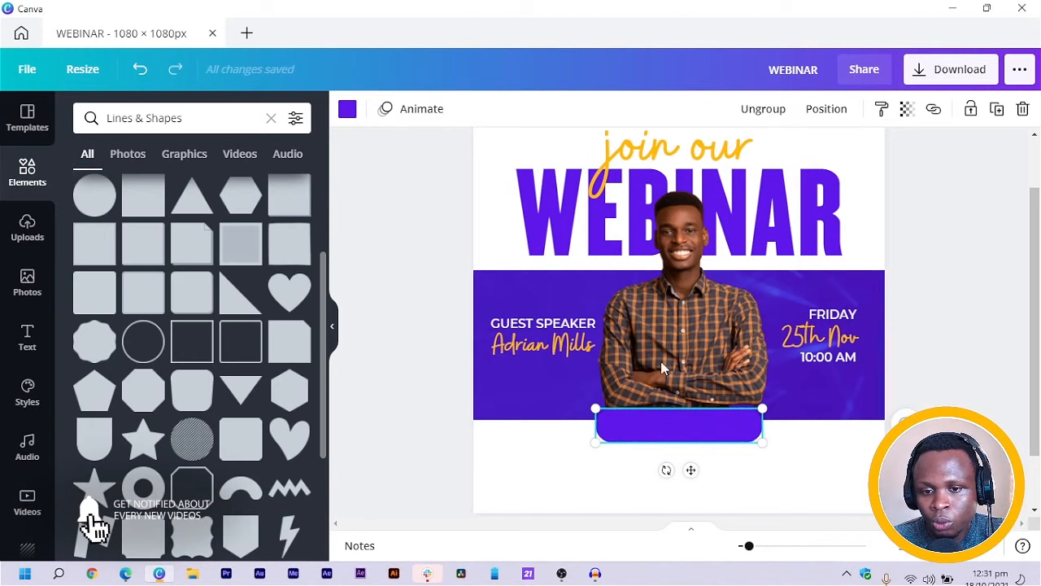
{"action": "left_click", "coordinate": [348, 108]}
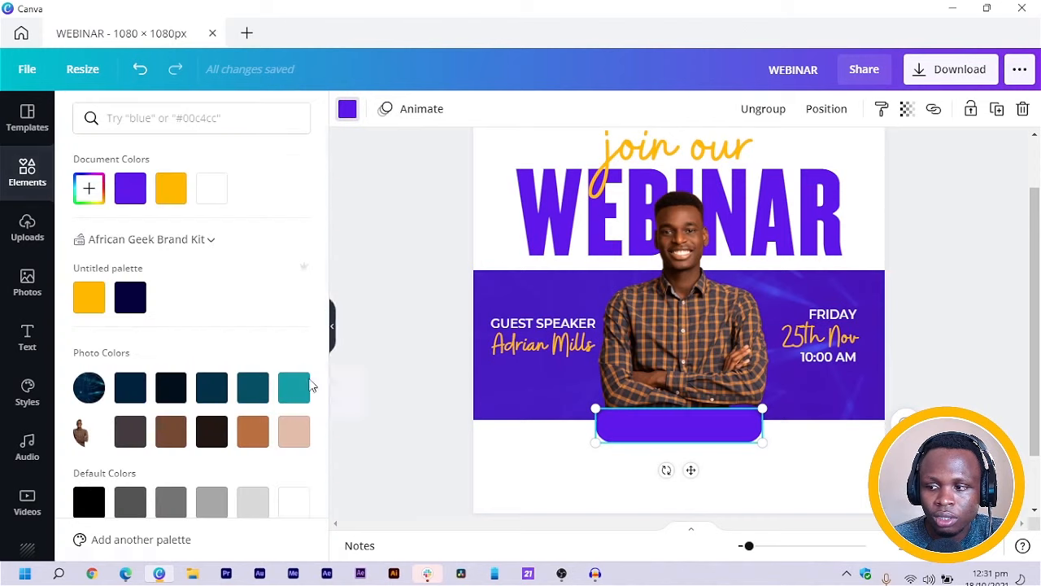
{"action": "left_click", "coordinate": [217, 195]}
{"action": "left_click", "coordinate": [495, 446]}
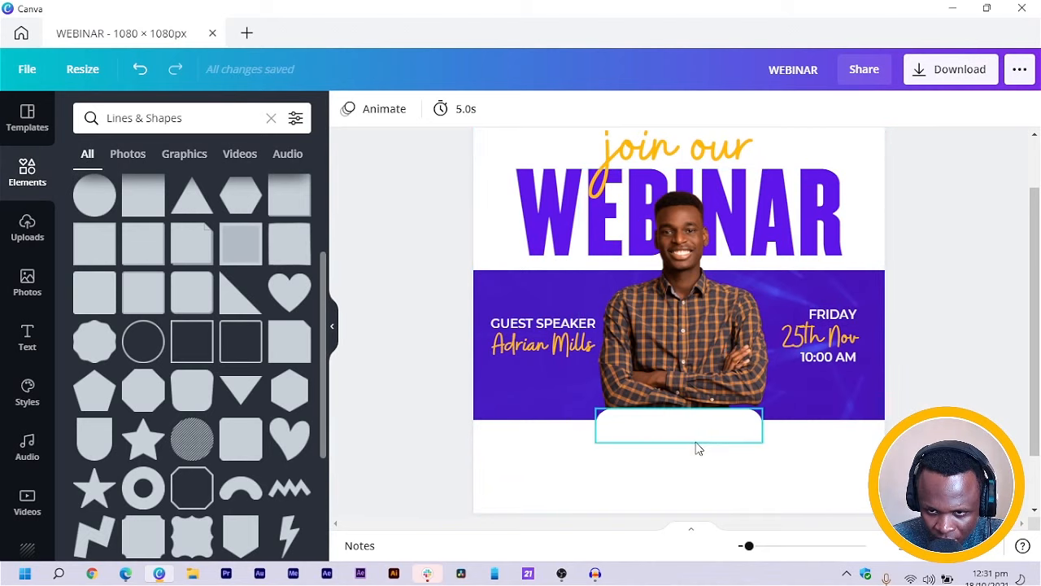
Step: Duplicate the white pill, fill the copy with medium gray, and align it exactly over the original
{"action": "left_click", "coordinate": [669, 436]}
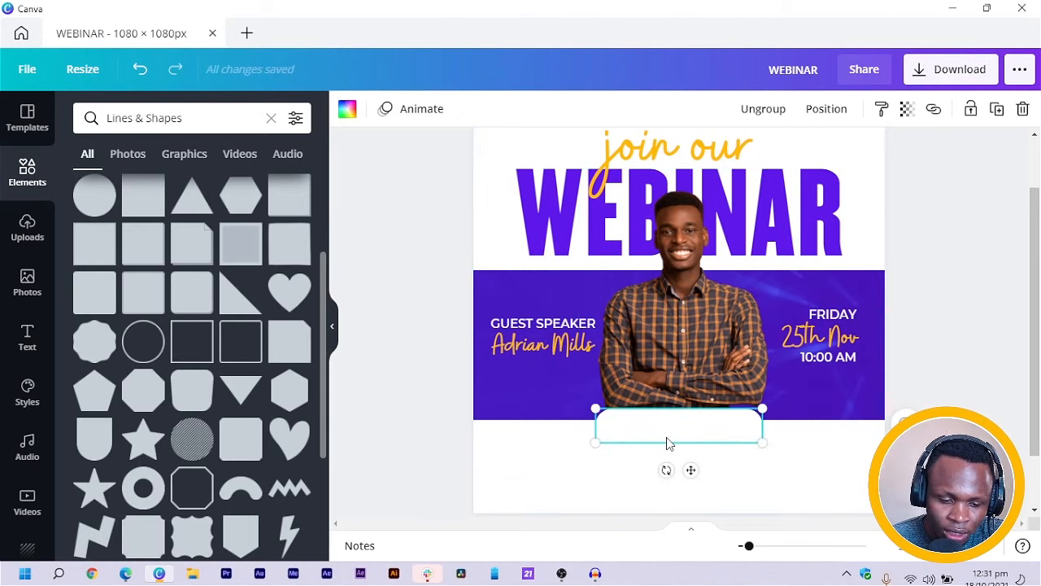
{"action": "key", "text": "ctrl+d"}
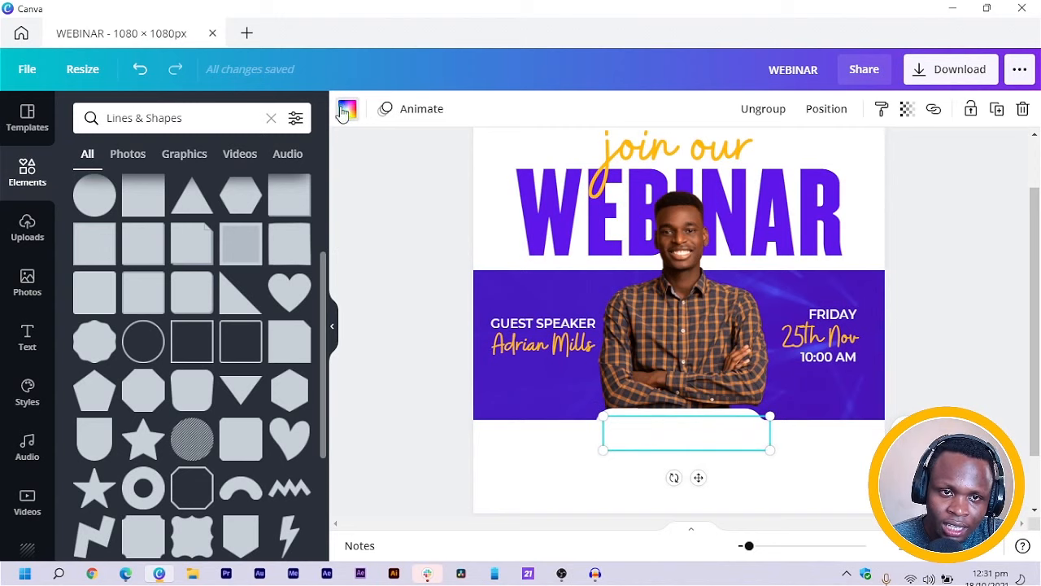
{"action": "left_click", "coordinate": [347, 109]}
{"action": "left_click", "coordinate": [173, 512]}
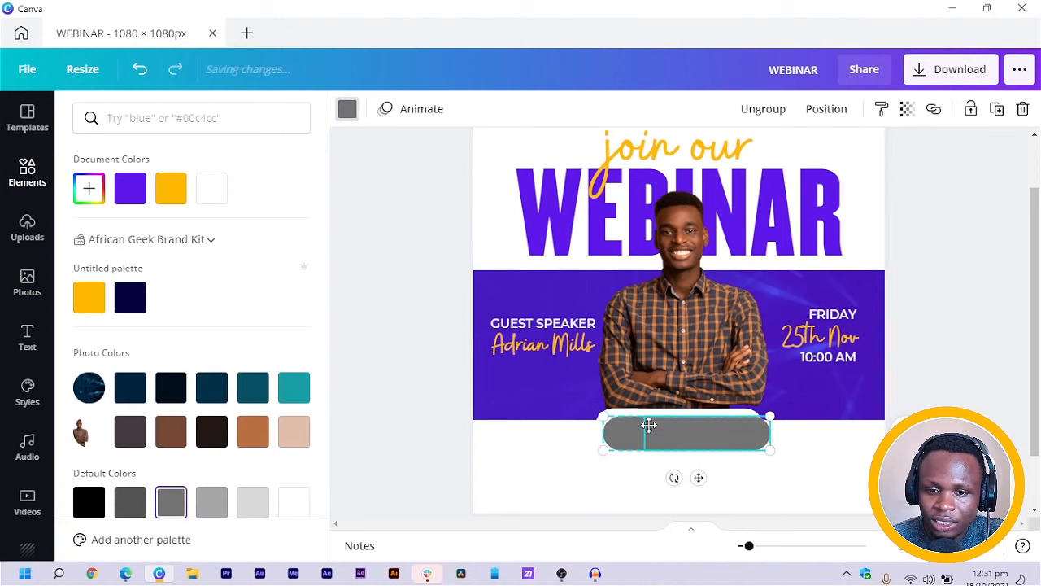
{"action": "mouse_move", "coordinate": [655, 436]}
{"action": "left_mouse_down"}
{"action": "mouse_move", "coordinate": [647, 422]}
{"action": "mouse_move", "coordinate": [656, 427]}
{"action": "left_mouse_up"}
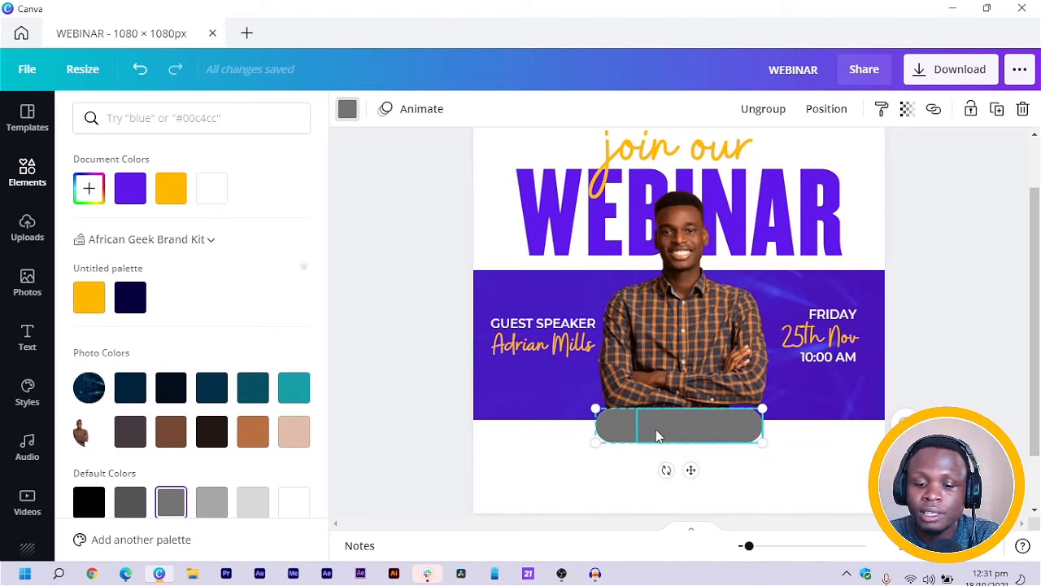
Step: Send the gray pill behind the white one and nudge it slightly down to act as a thin shadow
{"action": "key", "text": "ctrl+["}
{"action": "key", "text": "Down"}
{"action": "key", "text": "Down"}
{"action": "key", "text": "Down"}
{"action": "key", "text": "Down"}
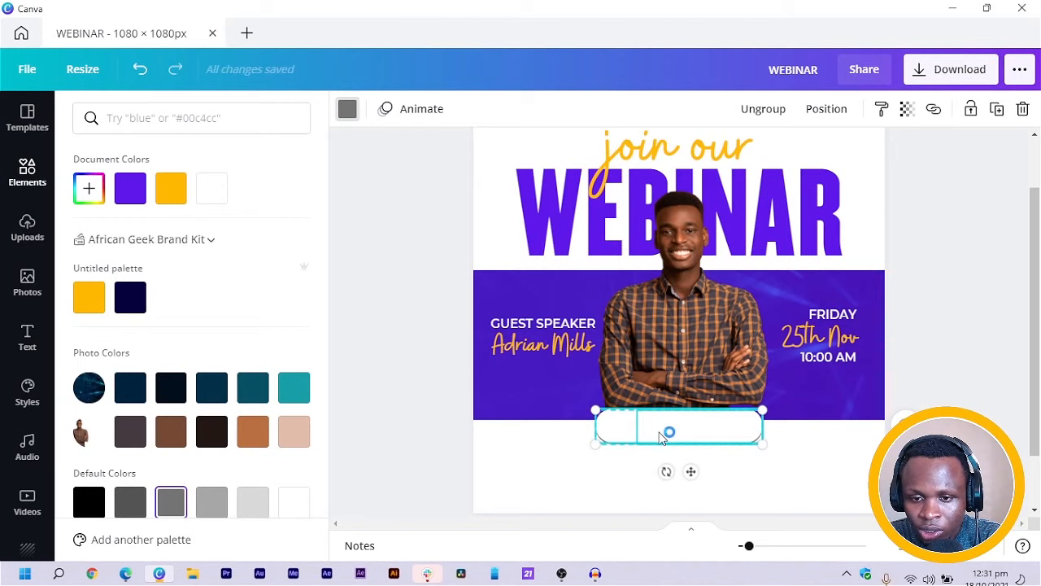
{"action": "key", "text": "Down"}
{"action": "left_click", "coordinate": [509, 467]}
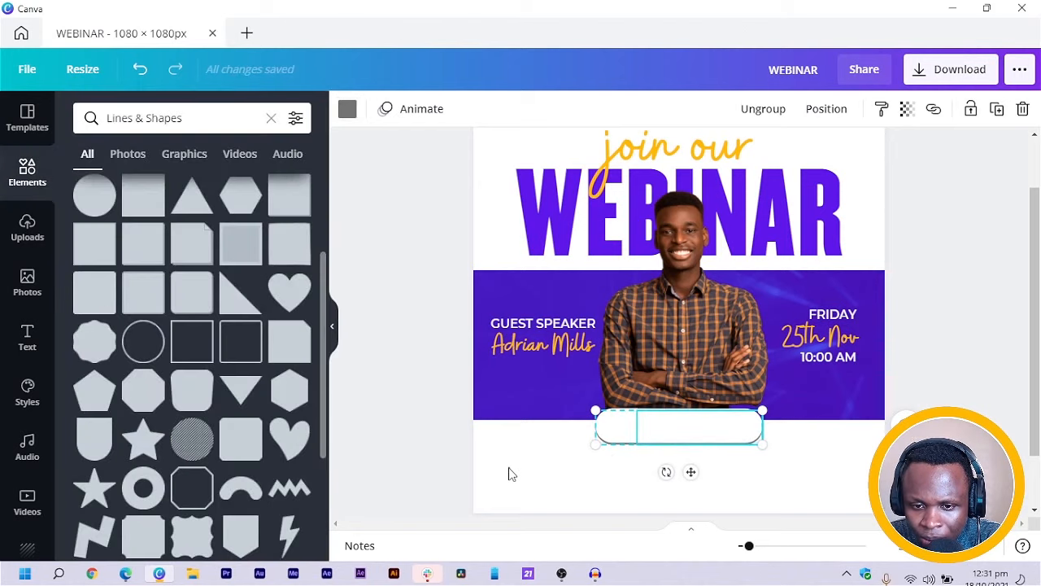
{"action": "left_click", "coordinate": [509, 473]}
Step: Select the white pill on the banner's lower edge
{"action": "scroll", "coordinate": [821, 435], "scroll_direction": "down", "scroll_amount": 2}
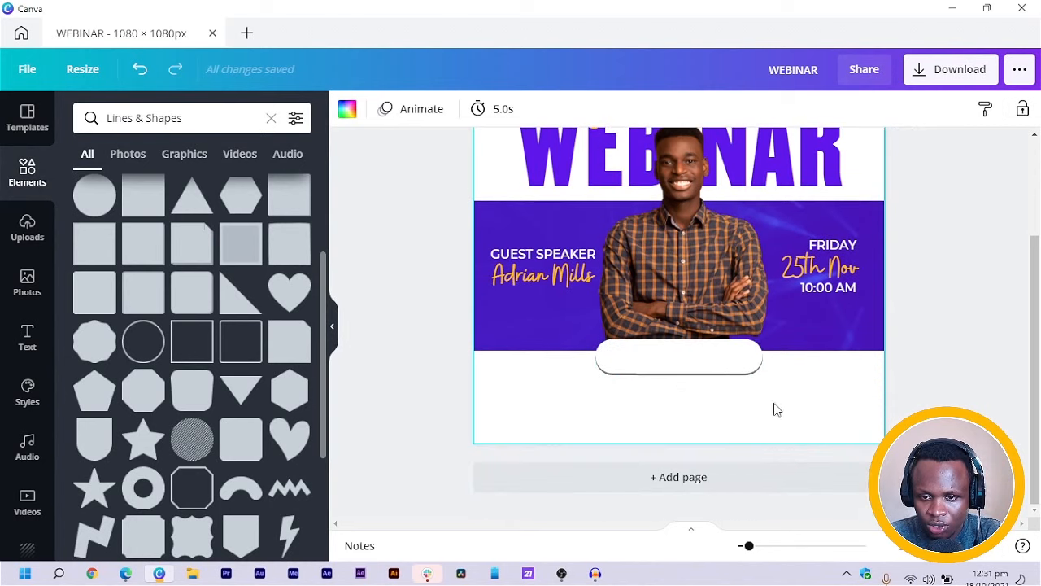
{"action": "left_click", "coordinate": [681, 372]}
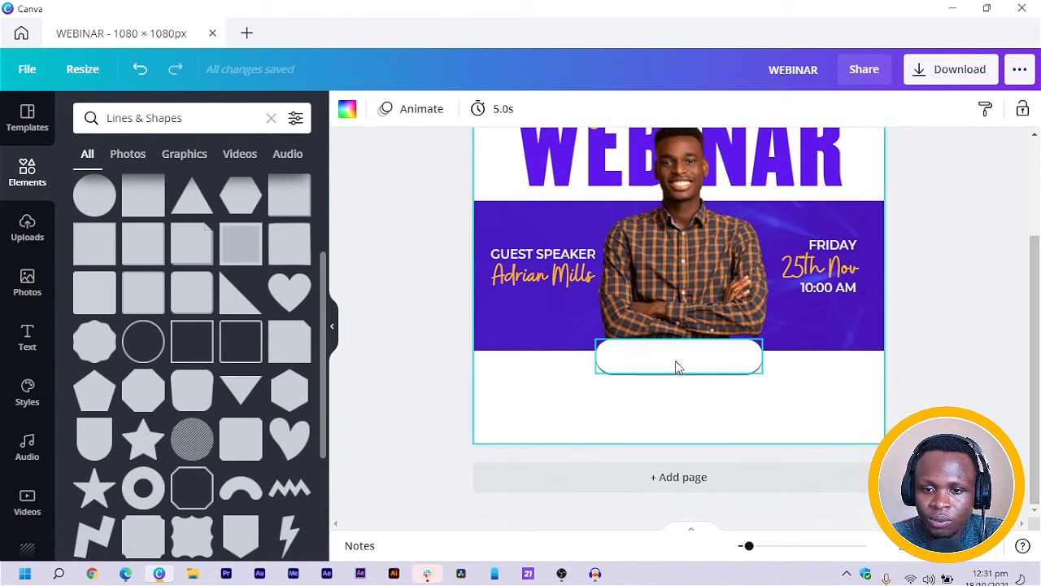
Step: Recolor the grey shadow shape behind the white rounded bar below the speaker photo to the document's purple
{"action": "left_click", "coordinate": [675, 367]}
{"action": "left_click_drag", "start_coordinate": [597, 394], "coordinate": [636, 375]}
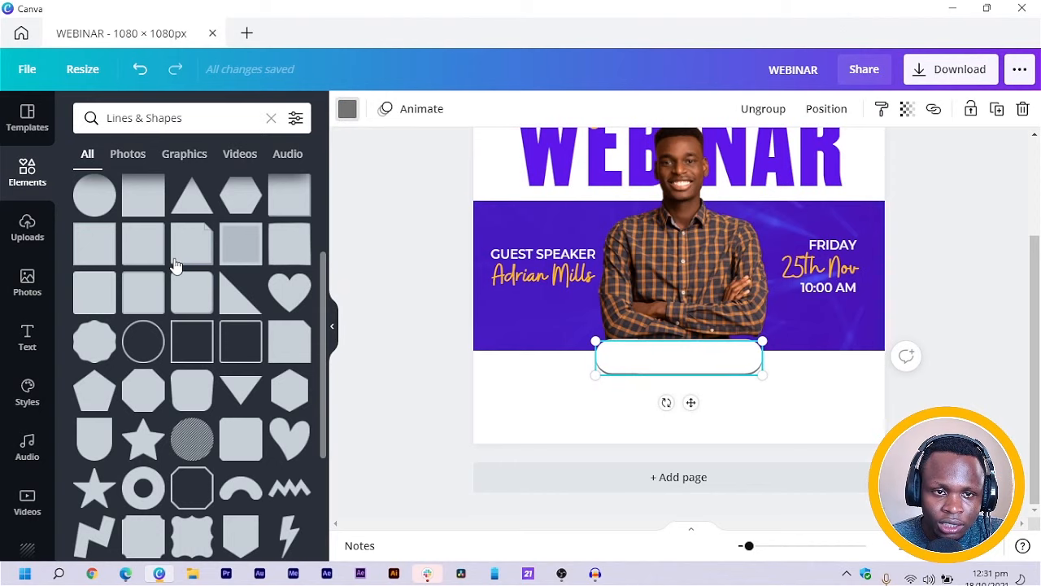
{"action": "left_click", "coordinate": [131, 188]}
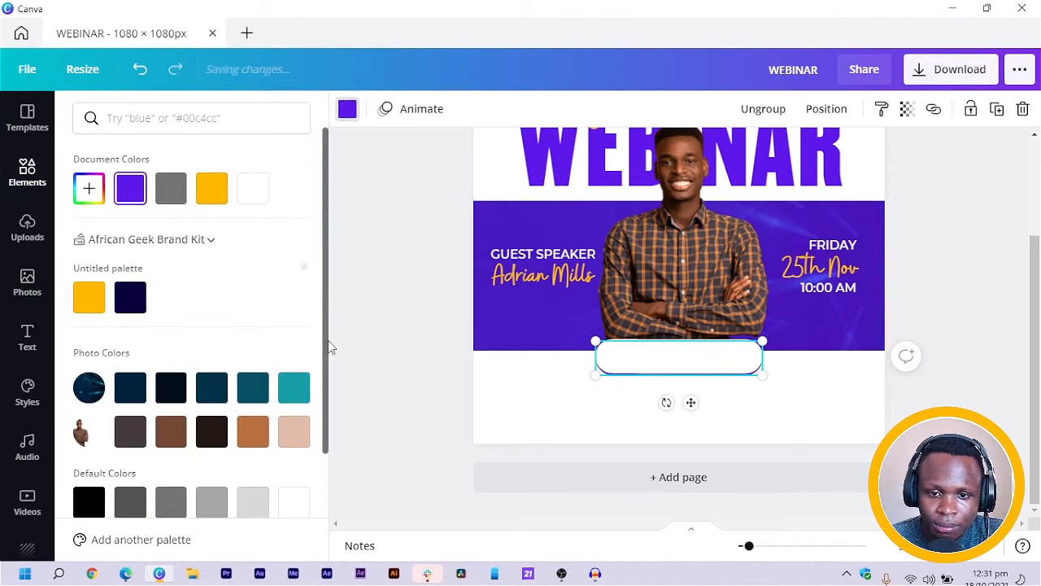
{"action": "left_click", "coordinate": [409, 311]}
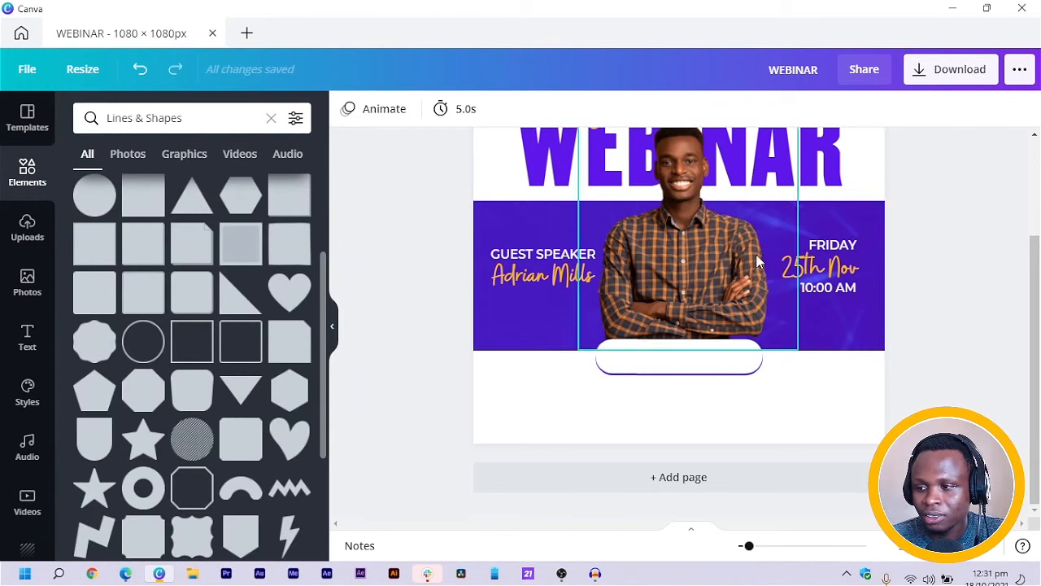
Step: Duplicate the GUEST SPEAKER text, place the copy on the white rounded bar, and color it the document's purple
{"action": "left_click", "coordinate": [537, 257]}
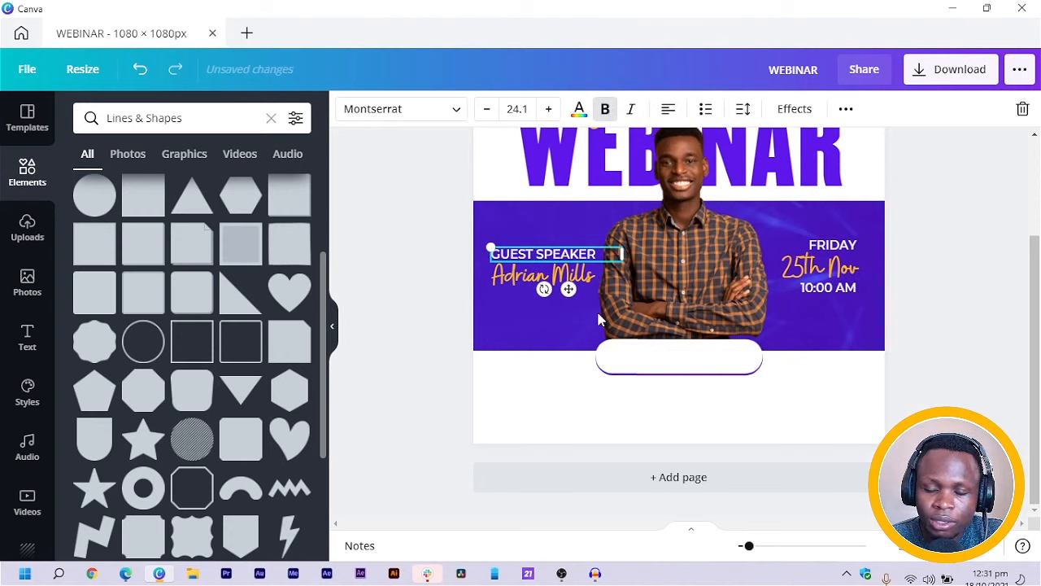
{"action": "key", "text": "ctrl+d"}
{"action": "left_click_drag", "start_coordinate": [691, 359], "coordinate": [709, 391]}
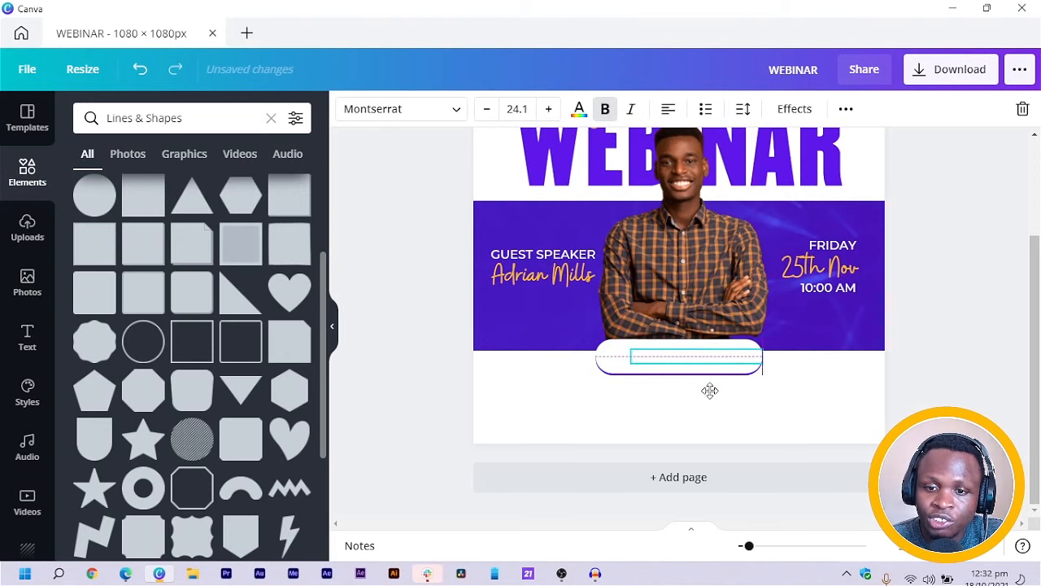
{"action": "left_click", "coordinate": [578, 112]}
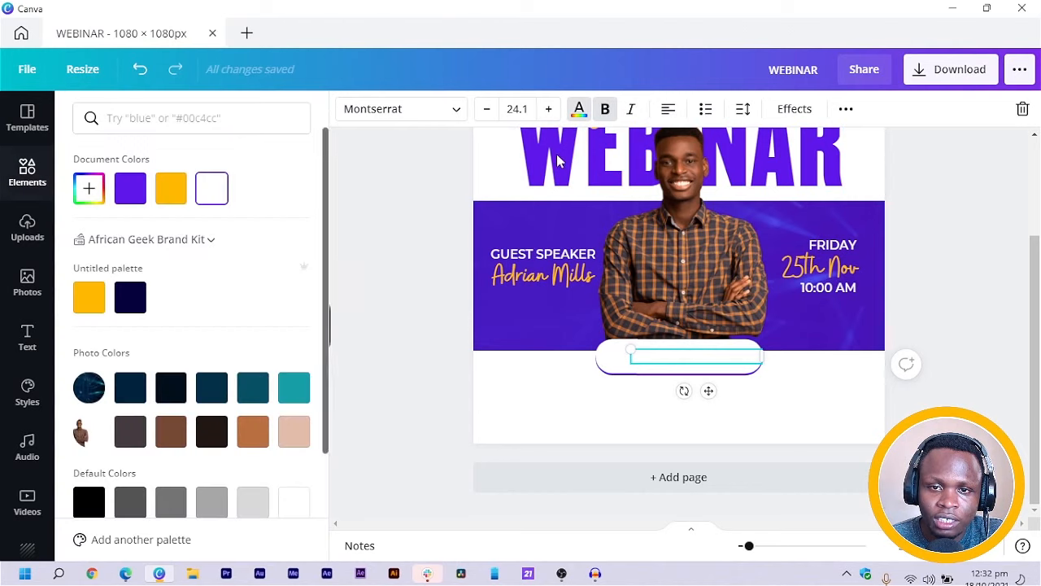
{"action": "left_click", "coordinate": [130, 194]}
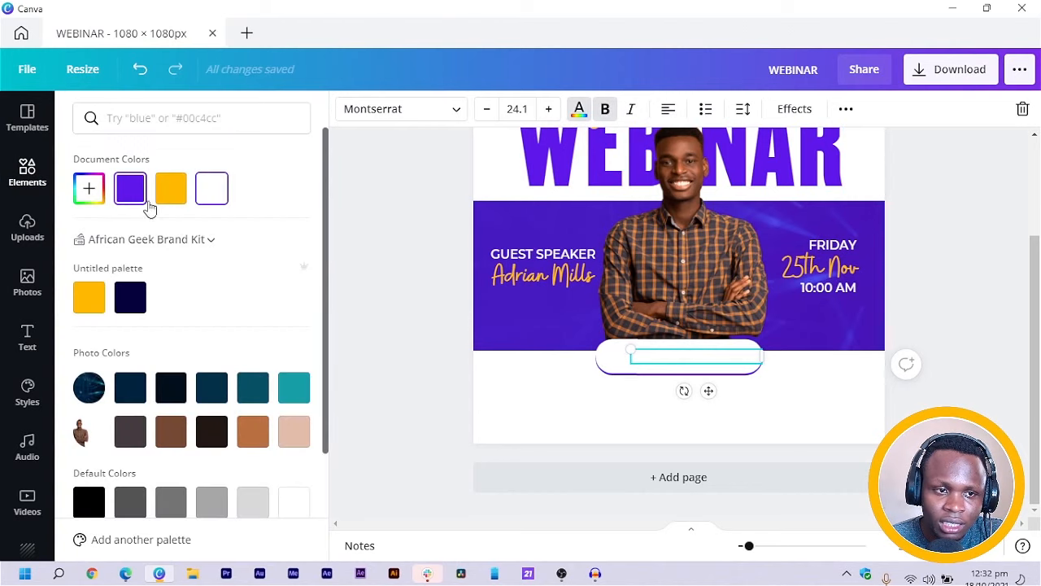
Step: Replace the duplicated text on the rounded bar with LIVE STREAMING
{"action": "double_click", "coordinate": [688, 358]}
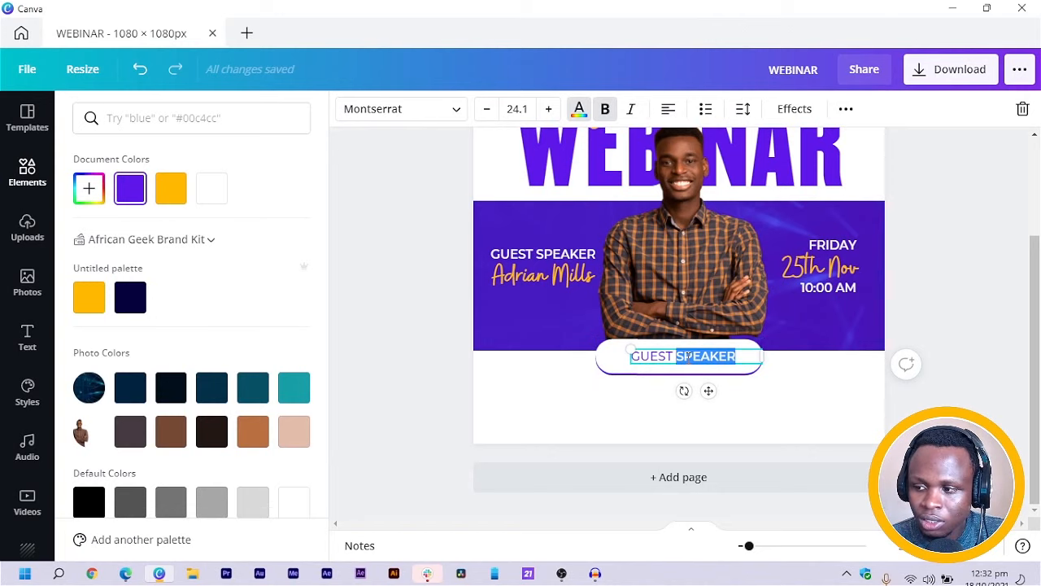
{"action": "triple_click", "coordinate": [687, 356]}
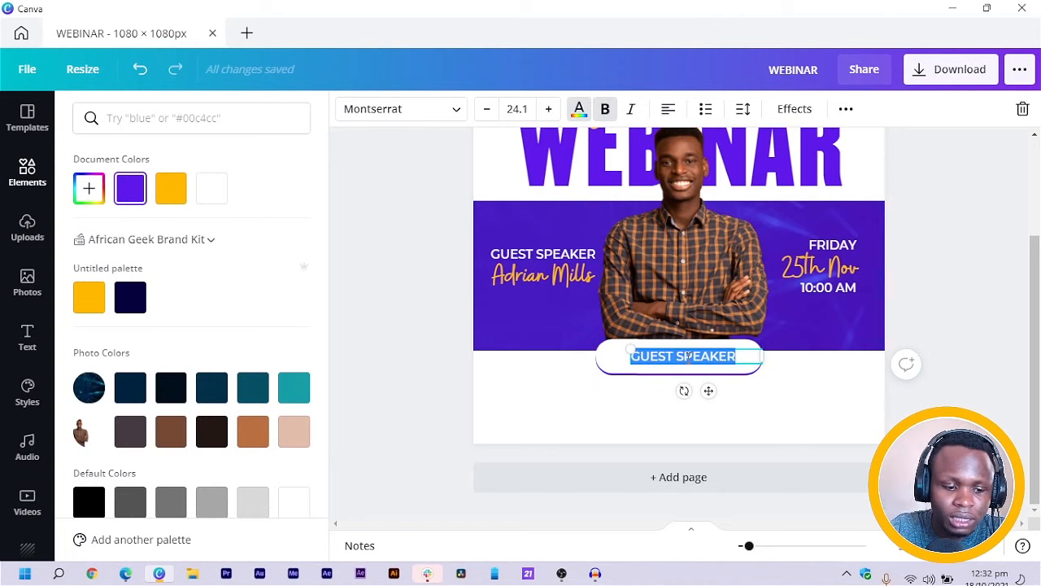
{"action": "key", "text": "BackSpace"}
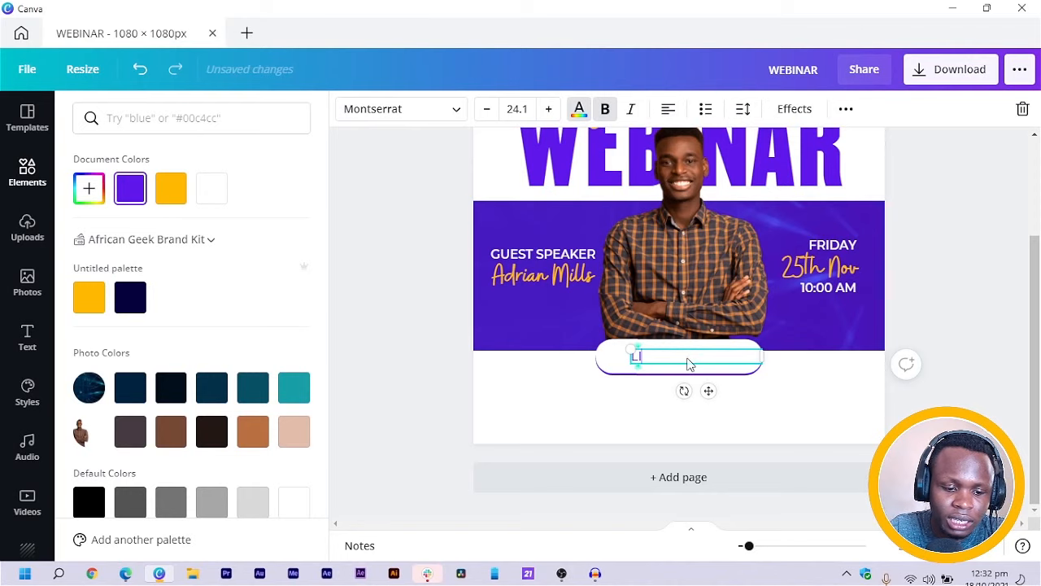
{"action": "type", "text": "LIVE STREAMING"}
Step: Center-align LIVE STREAMING with letter spacing 149, widen its box to fit one line, and center it on the rounded bar
{"action": "key", "text": "ctrl+a"}
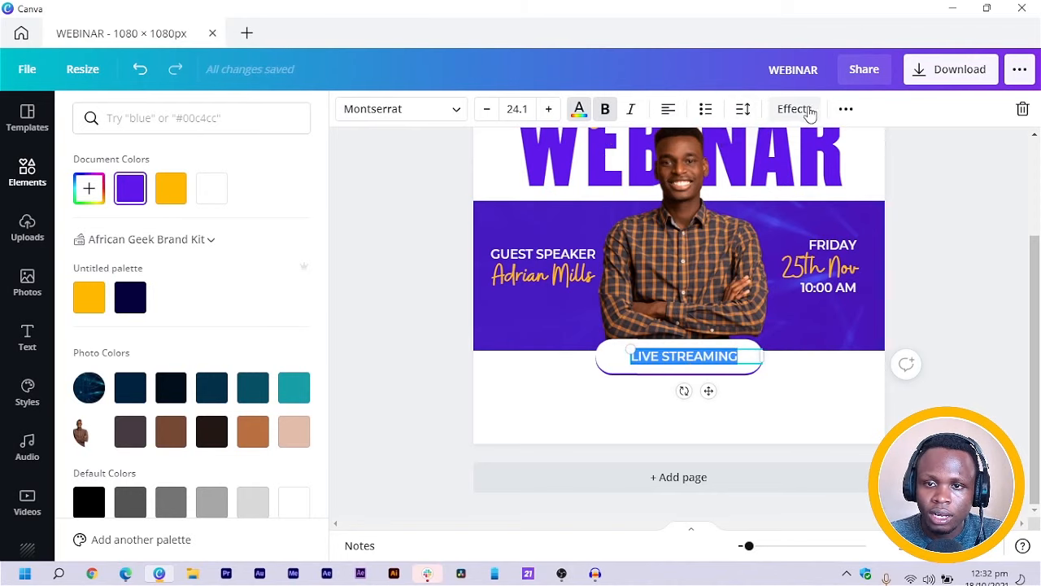
{"action": "left_click", "coordinate": [668, 108]}
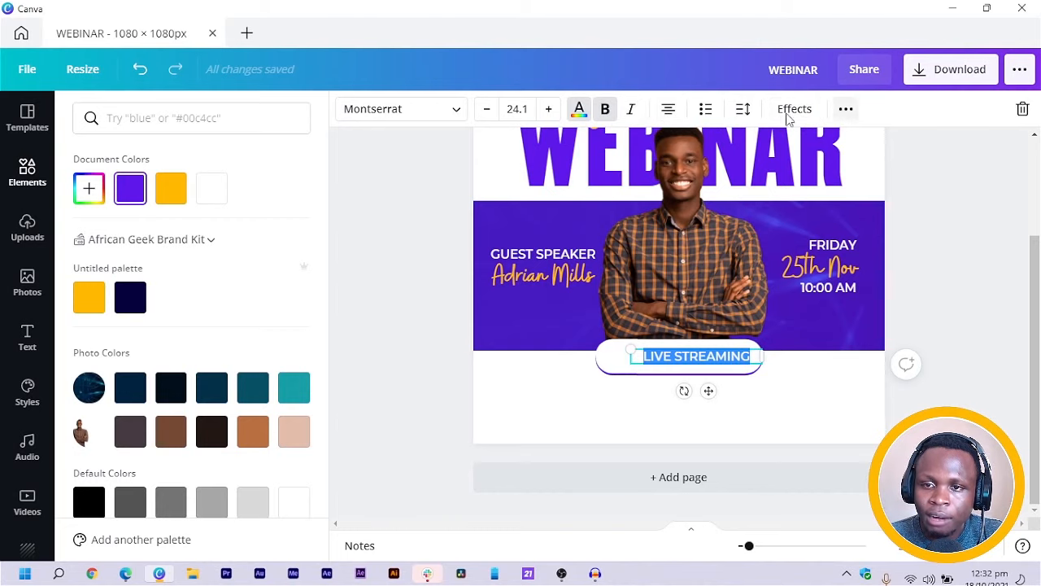
{"action": "left_click", "coordinate": [743, 108]}
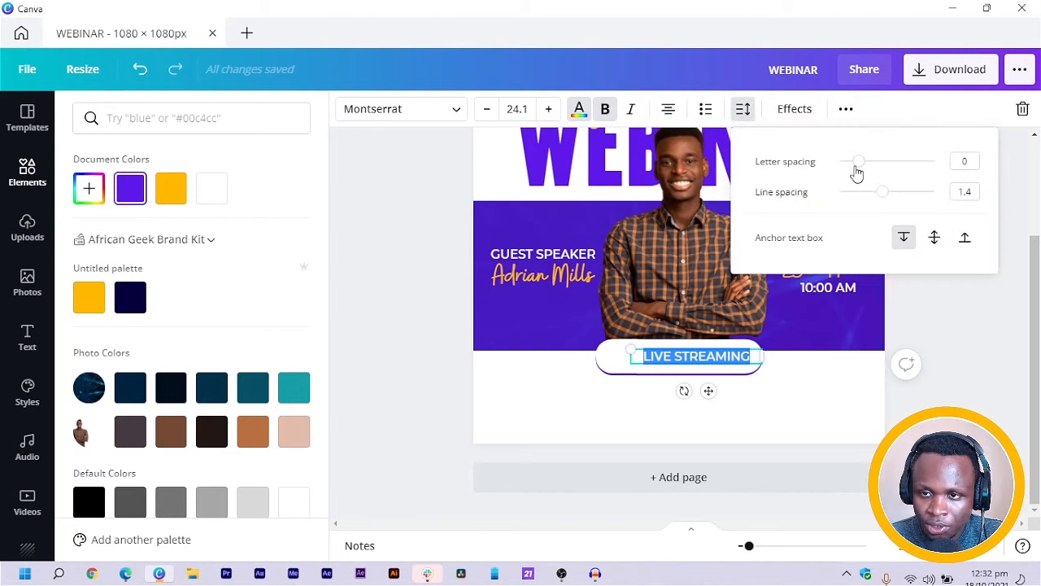
{"action": "mouse_move", "coordinate": [857, 166]}
{"action": "left_mouse_down"}
{"action": "mouse_move", "coordinate": [876, 181]}
{"action": "mouse_move", "coordinate": [872, 168]}
{"action": "left_mouse_up"}
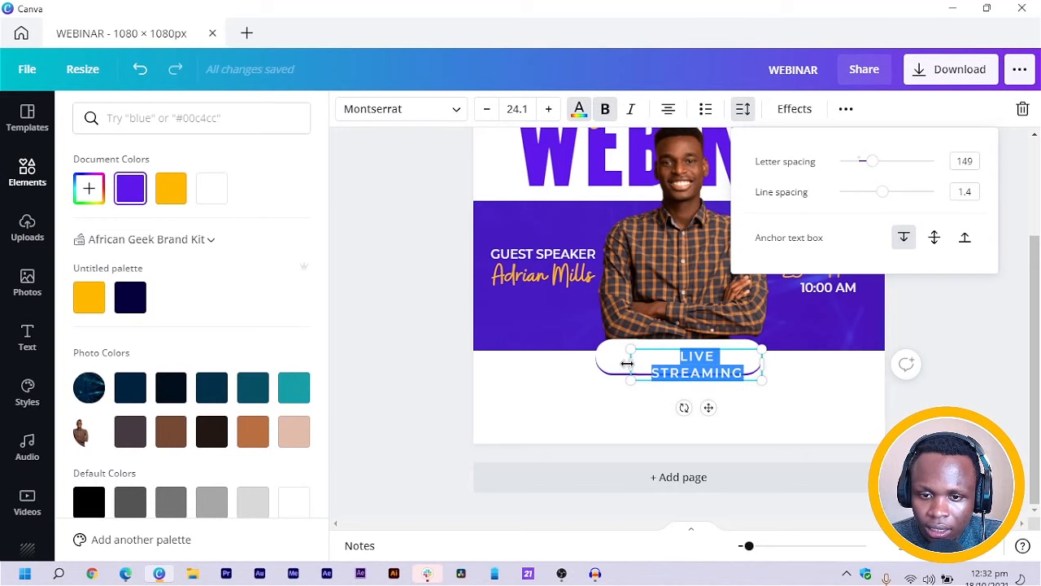
{"action": "left_click_drag", "start_coordinate": [628, 364], "coordinate": [611, 355]}
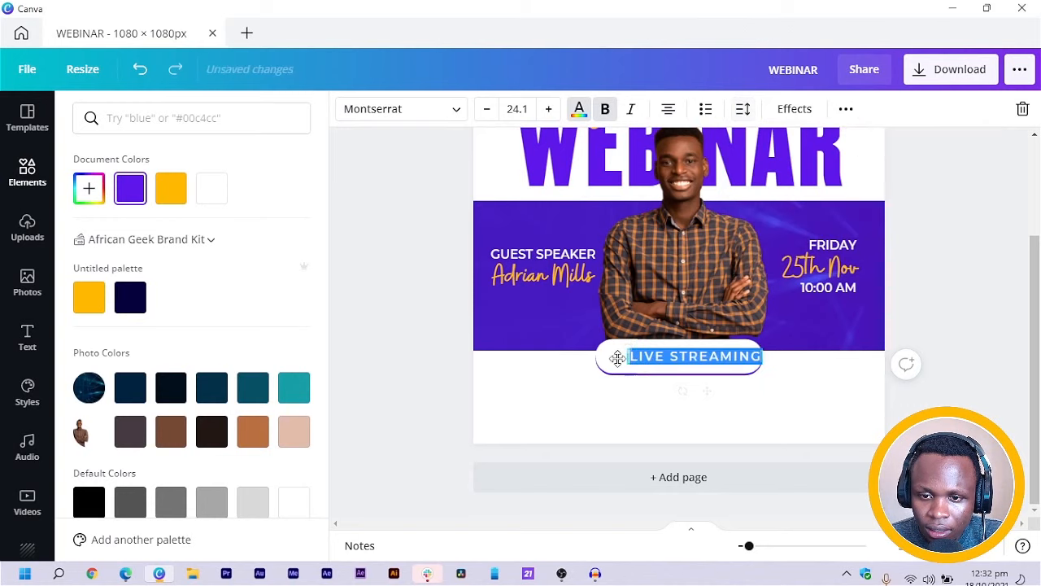
{"action": "left_click", "coordinate": [387, 373]}
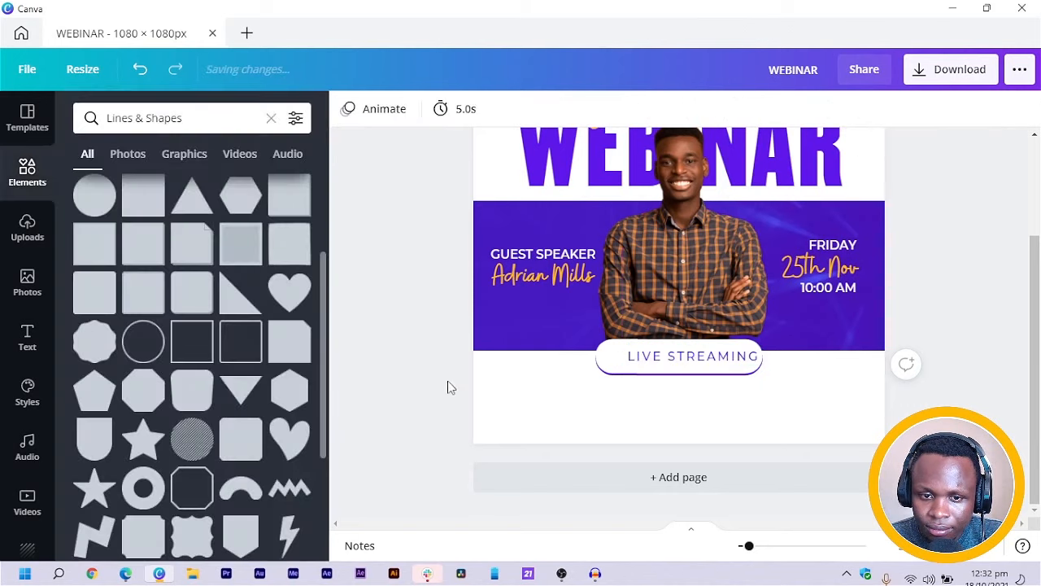
{"action": "left_click_drag", "start_coordinate": [692, 360], "coordinate": [675, 356]}
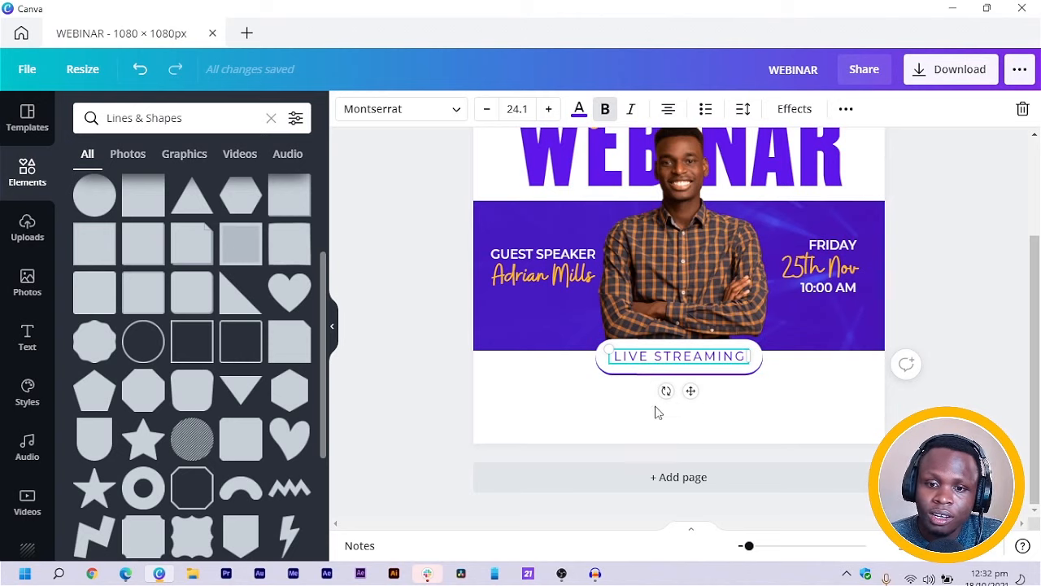
Step: Add a purple circle slightly taller than the rounded bar at its left end, and center the whole badge under the speaker photo
{"action": "left_click", "coordinate": [569, 415]}
{"action": "key", "text": "c"}
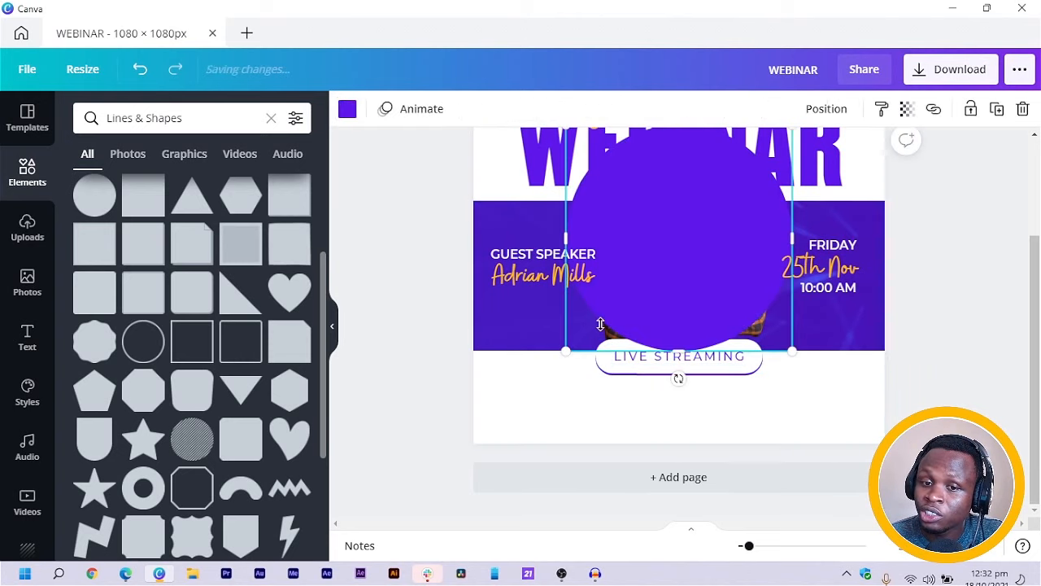
{"action": "left_click_drag", "start_coordinate": [688, 315], "coordinate": [692, 305]}
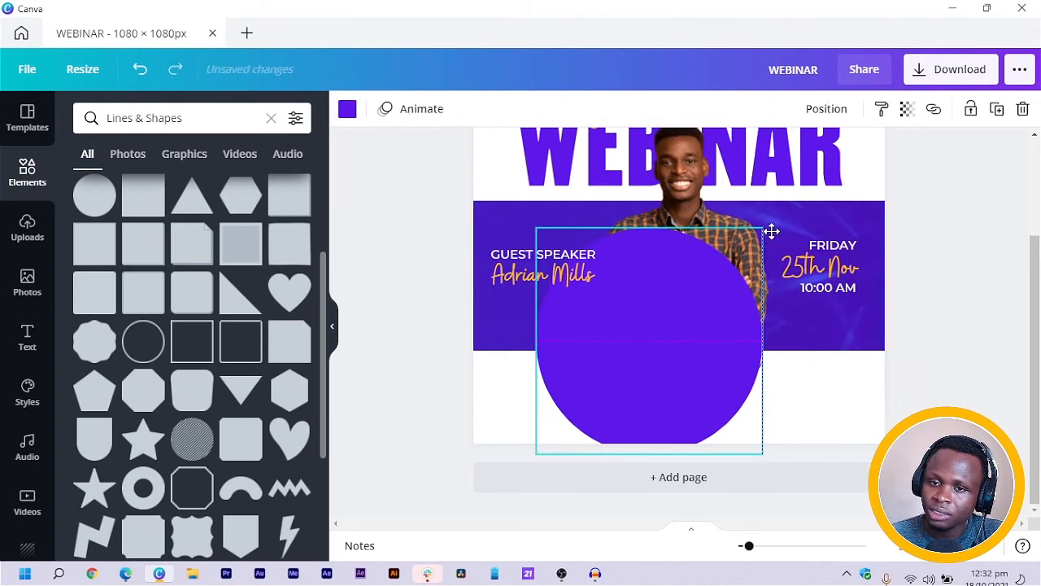
{"action": "left_click_drag", "start_coordinate": [771, 232], "coordinate": [765, 230]}
{"action": "left_click_drag", "start_coordinate": [611, 380], "coordinate": [590, 356]}
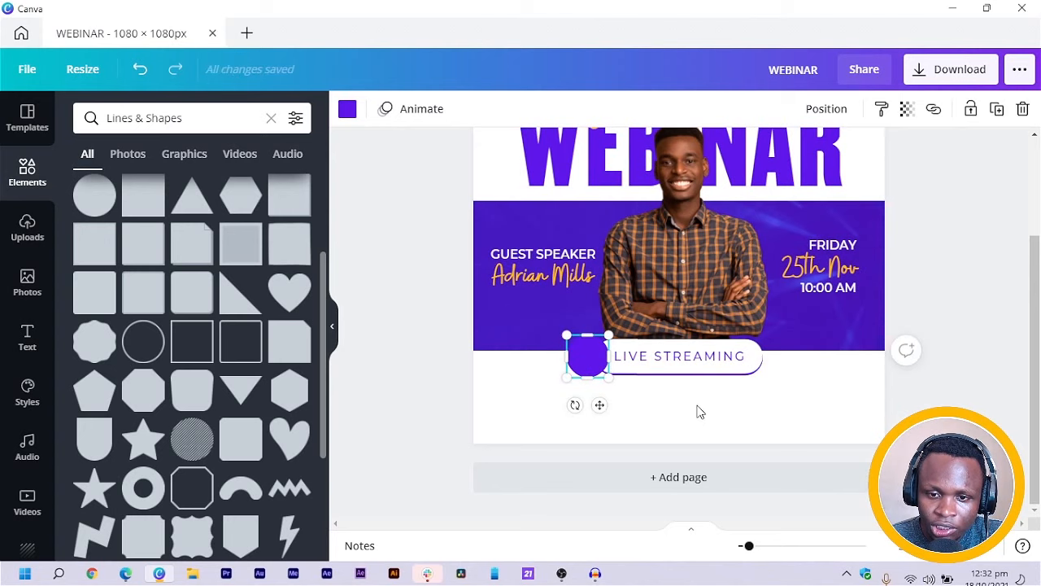
{"action": "left_click_drag", "start_coordinate": [696, 405], "coordinate": [595, 376]}
{"action": "left_click", "coordinate": [577, 407]}
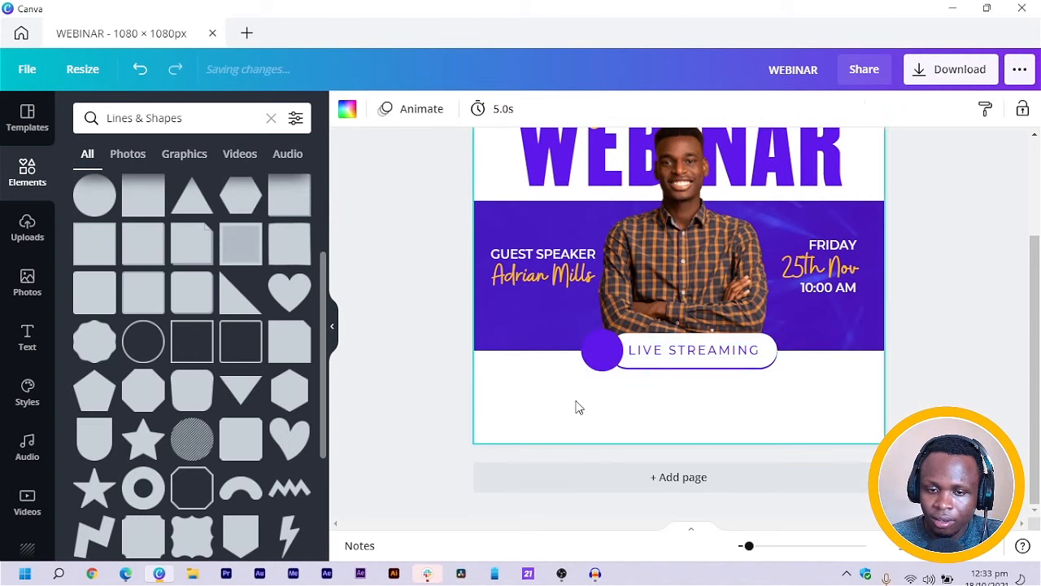
Step: Duplicate the purple circle, color the copy white, and position it over the original at the bar's left end
{"action": "left_click", "coordinate": [602, 357]}
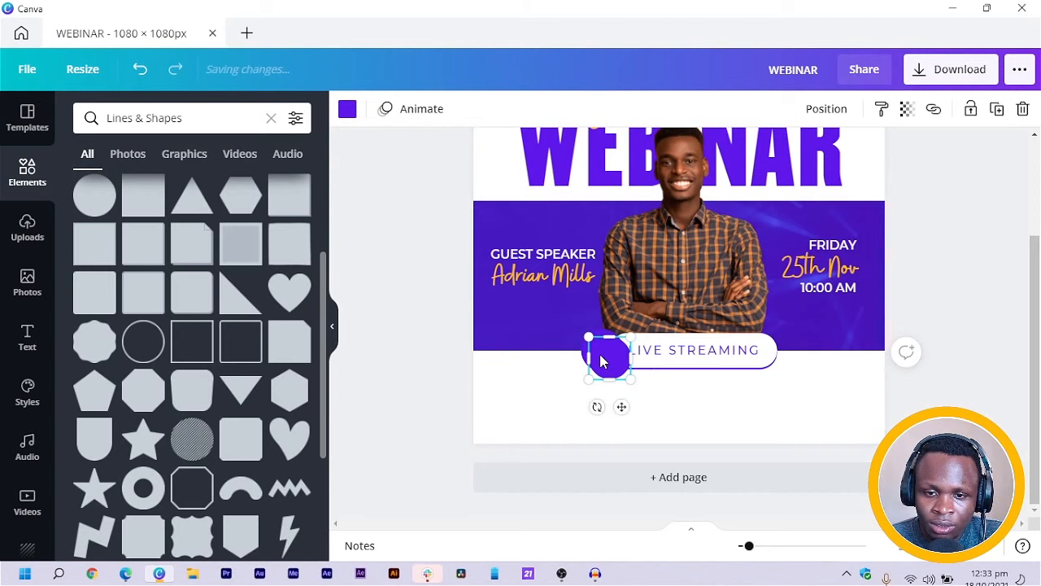
{"action": "left_click", "coordinate": [347, 108]}
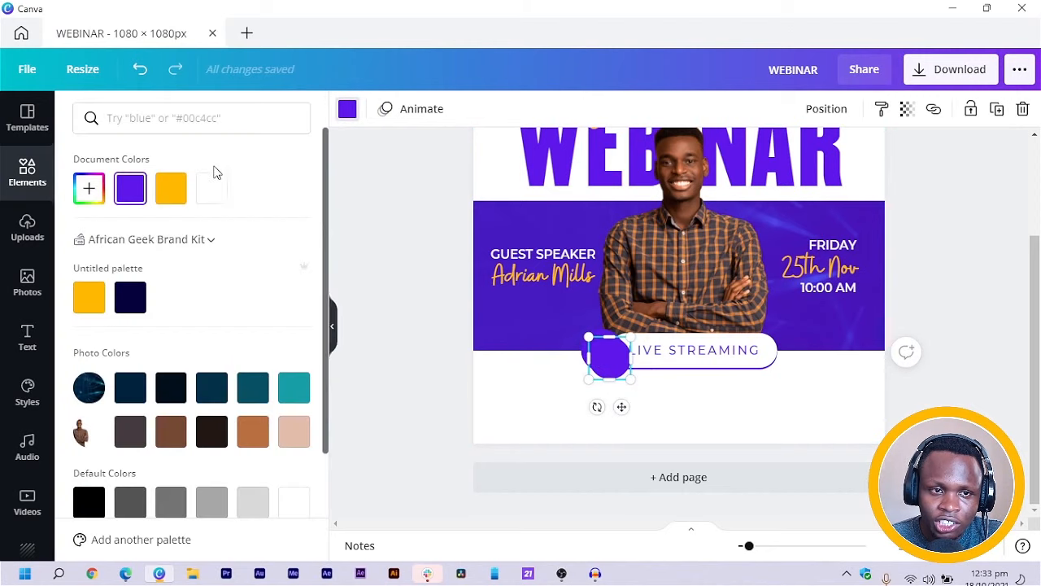
{"action": "left_click", "coordinate": [212, 188]}
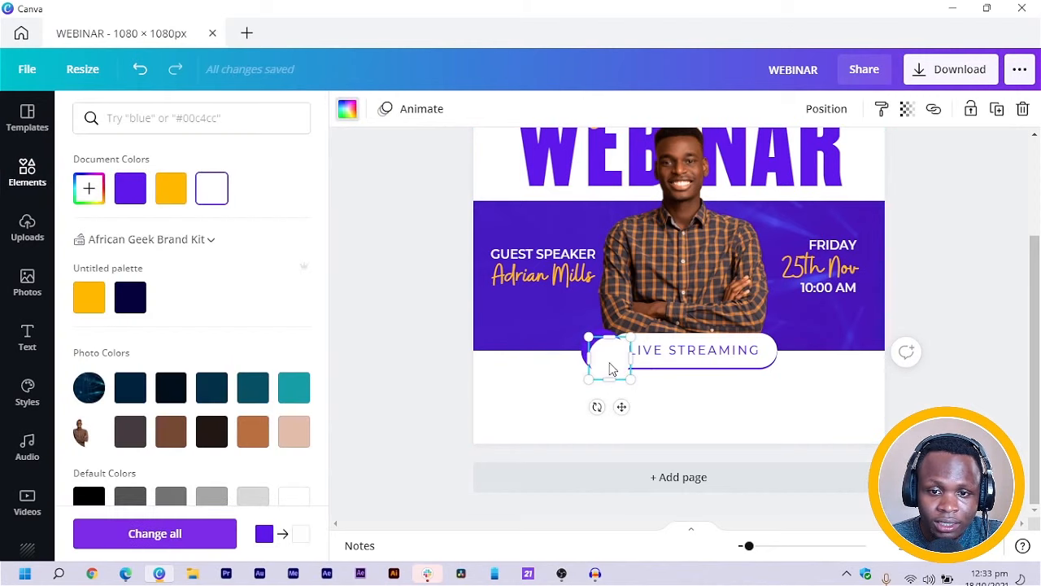
{"action": "left_click_drag", "start_coordinate": [602, 358], "coordinate": [601, 352]}
{"action": "left_click", "coordinate": [632, 423]}
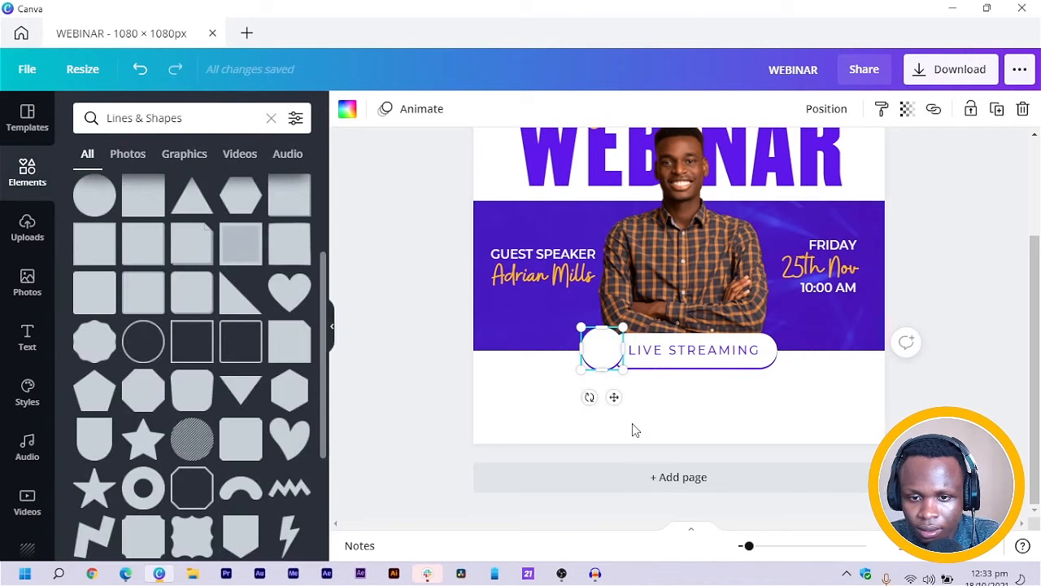
Step: Offset the stacked circles slightly so the purple circle forms a thin shadow below the white one
{"action": "left_click_drag", "start_coordinate": [588, 391], "coordinate": [600, 362]}
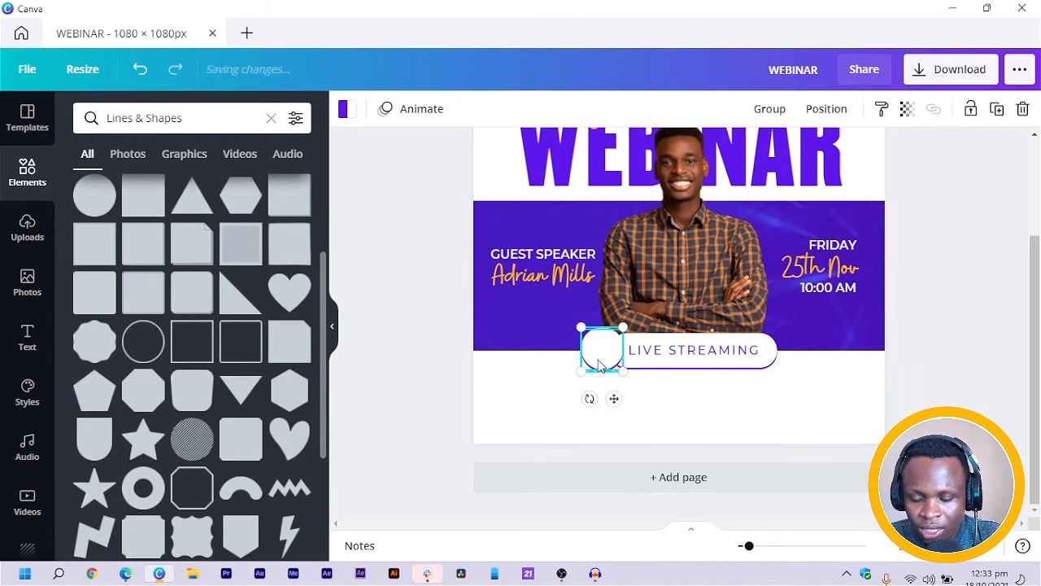
{"action": "left_click", "coordinate": [667, 405]}
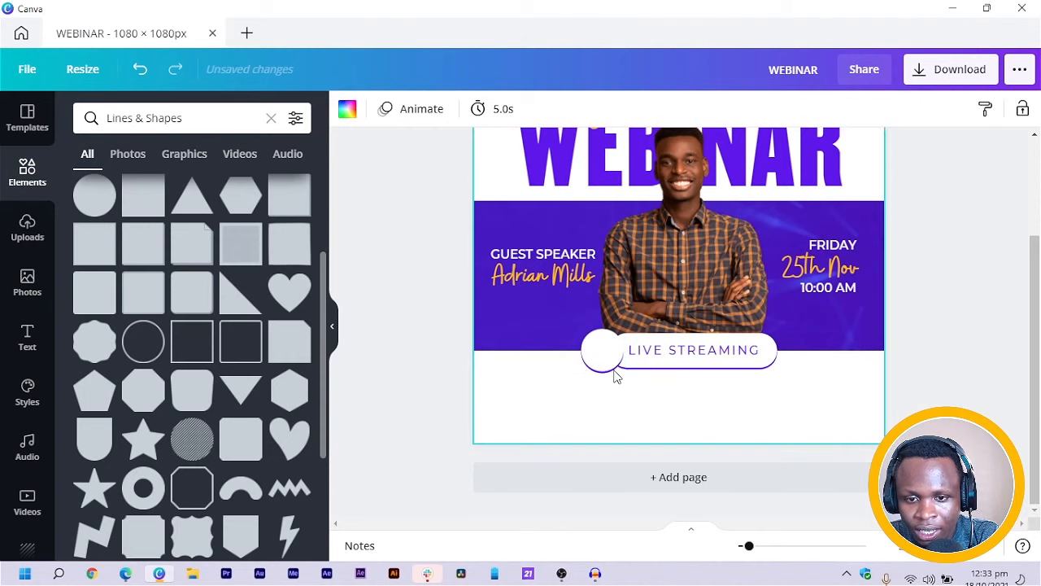
{"action": "left_click", "coordinate": [601, 364]}
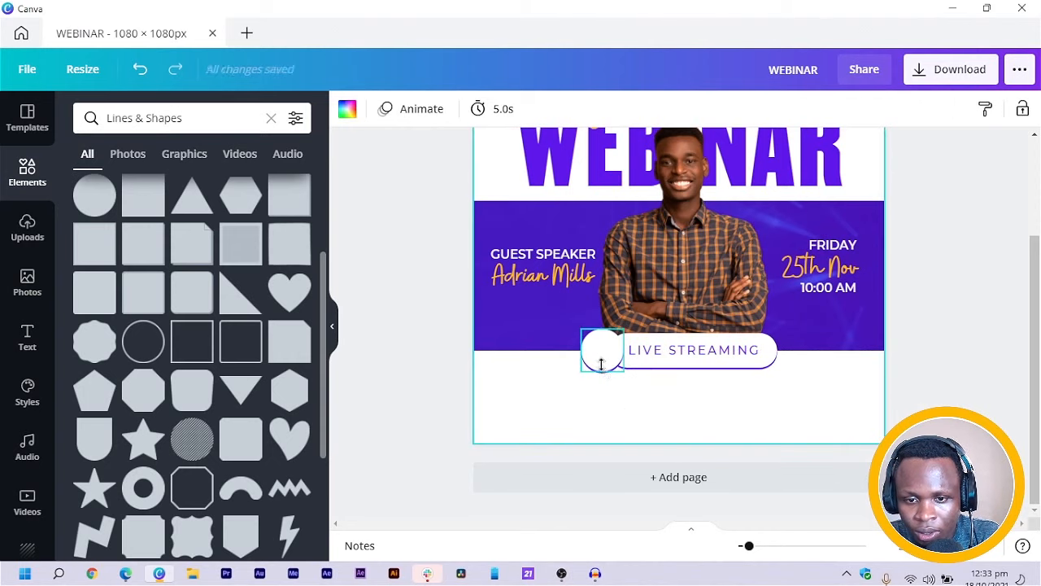
{"action": "left_click", "coordinate": [649, 404]}
Step: Nudge the purple circle behind the white one slightly right and up to refine the shadow offset
{"action": "left_click", "coordinate": [592, 349]}
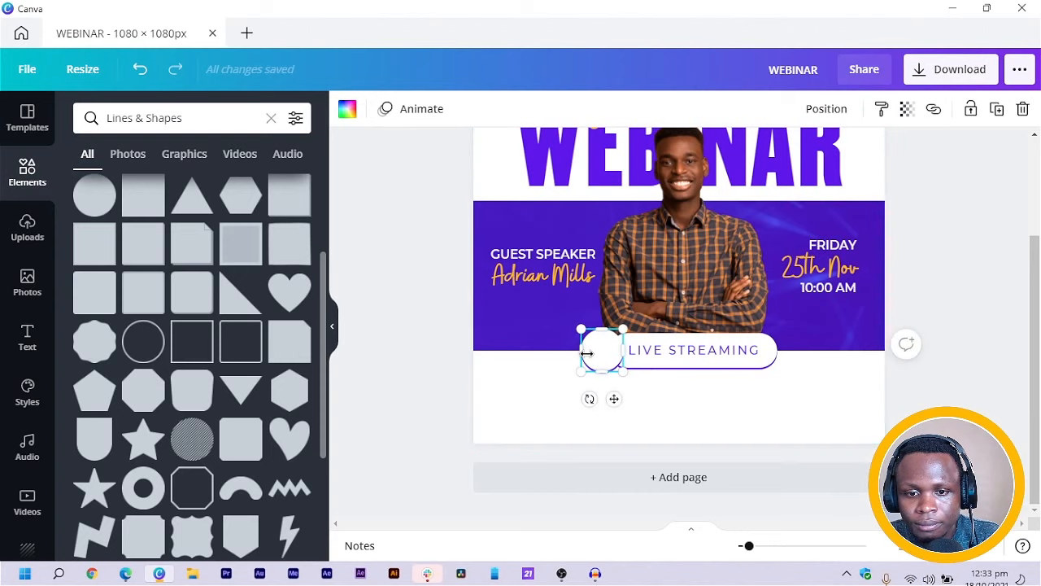
{"action": "left_click", "coordinate": [596, 352]}
{"action": "key", "text": "Right"}
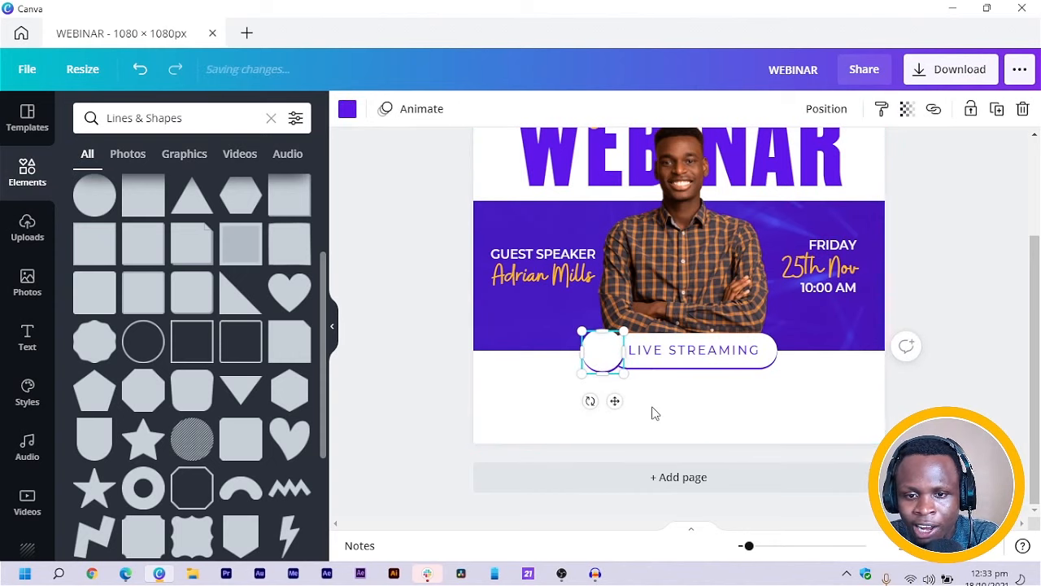
{"action": "key", "text": "Up"}
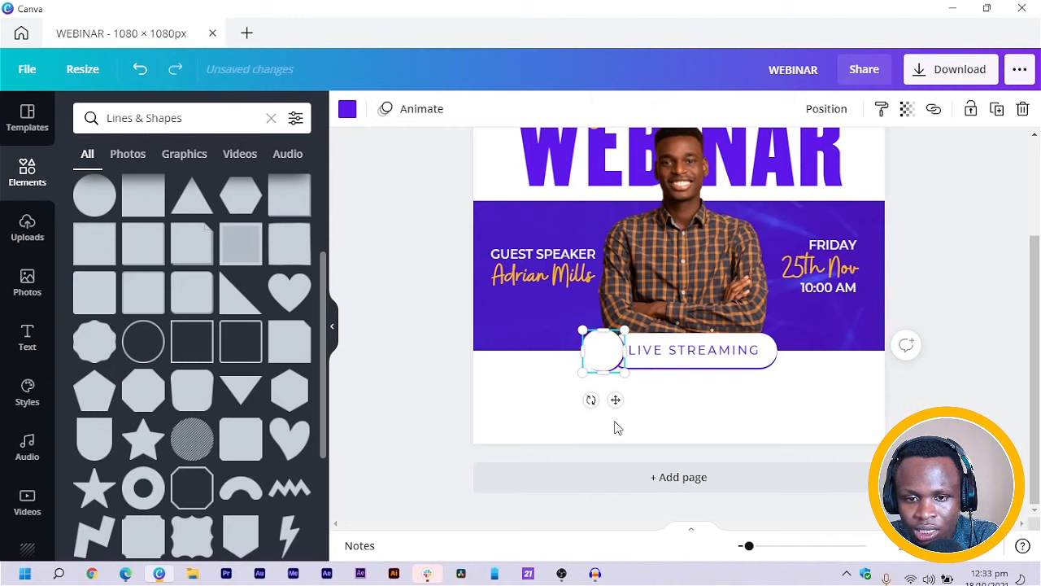
{"action": "left_click", "coordinate": [600, 391]}
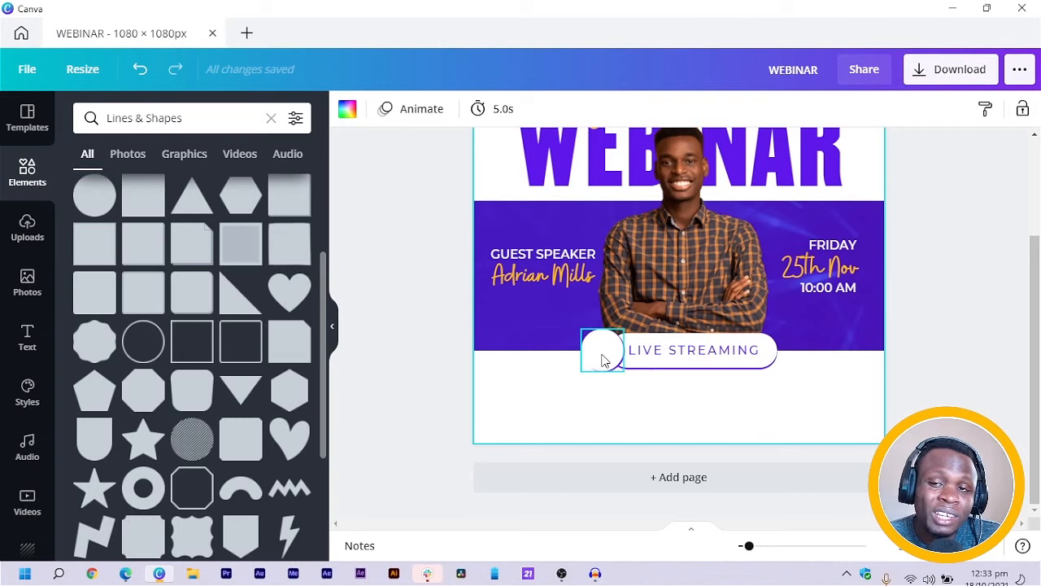
Step: Nudge the purple circle slightly down behind the white one so its lower edge matches the bar's shadow
{"action": "left_click", "coordinate": [602, 358]}
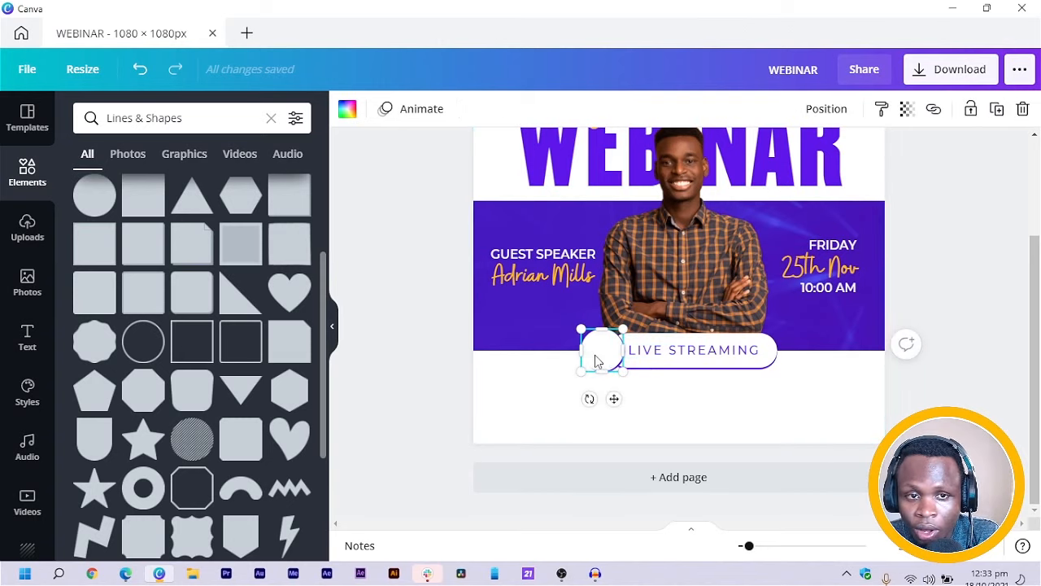
{"action": "key", "text": "Down"}
{"action": "key", "text": "Down"}
{"action": "key", "text": "Down"}
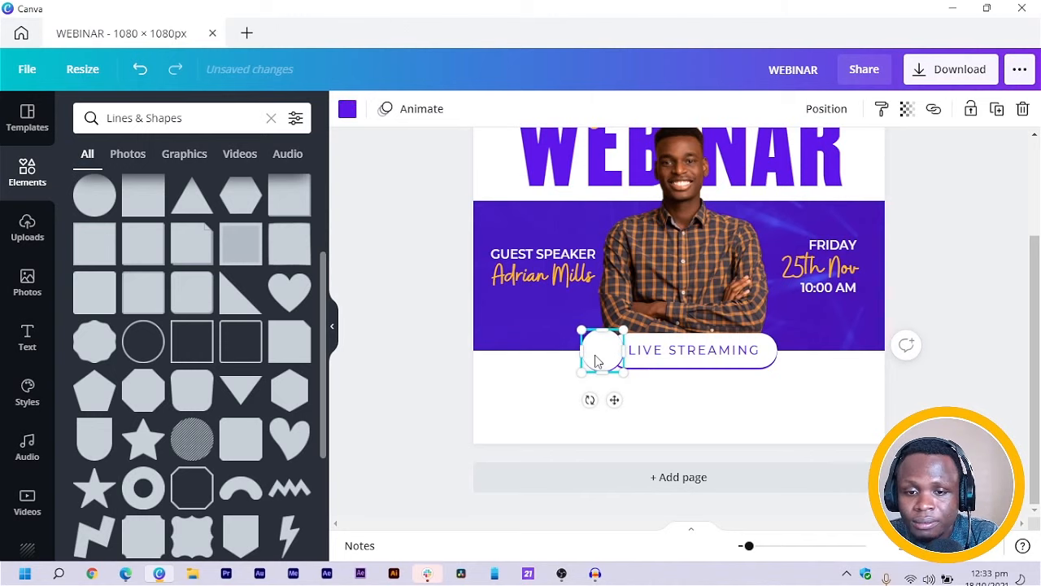
{"action": "left_click", "coordinate": [513, 399]}
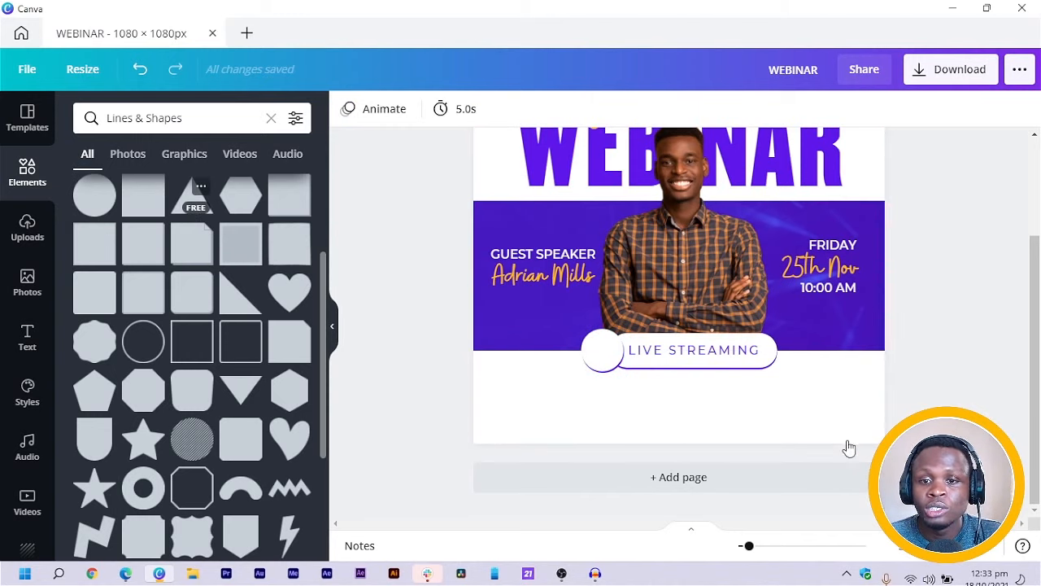
Step: Add a triangle shape, rotate it to point right like a play symbol, and color it yellow-orange
{"action": "left_click", "coordinate": [192, 195]}
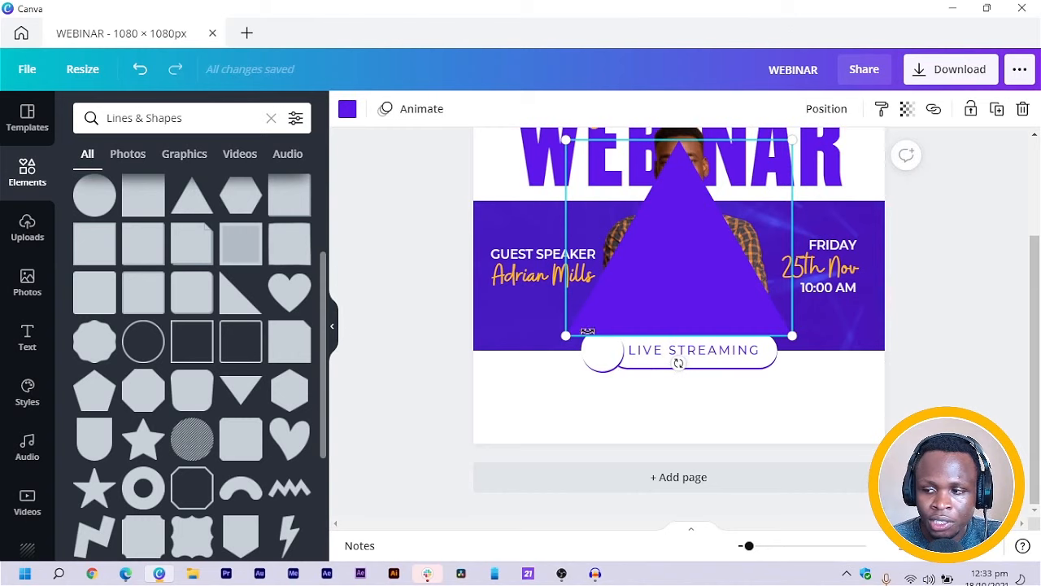
{"action": "left_click_drag", "start_coordinate": [537, 280], "coordinate": [512, 257]}
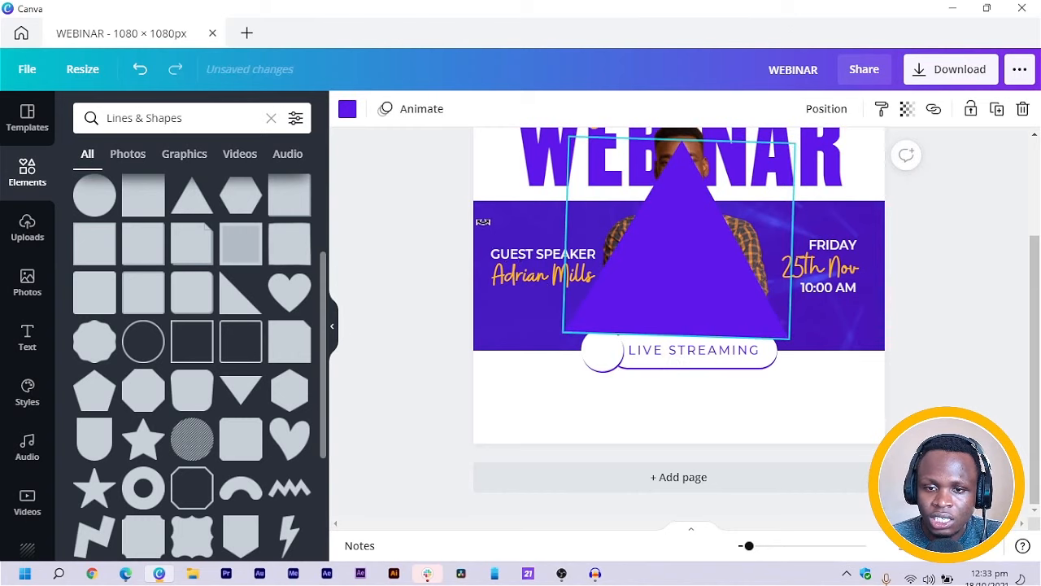
{"action": "left_click_drag", "start_coordinate": [483, 221], "coordinate": [501, 237]}
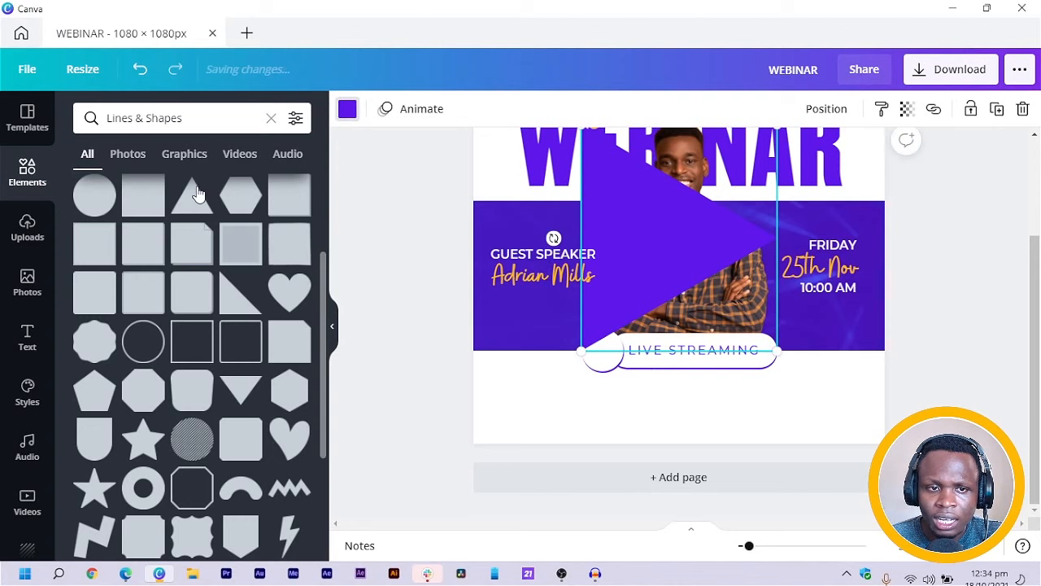
{"action": "left_click", "coordinate": [348, 109]}
{"action": "left_click", "coordinate": [172, 189]}
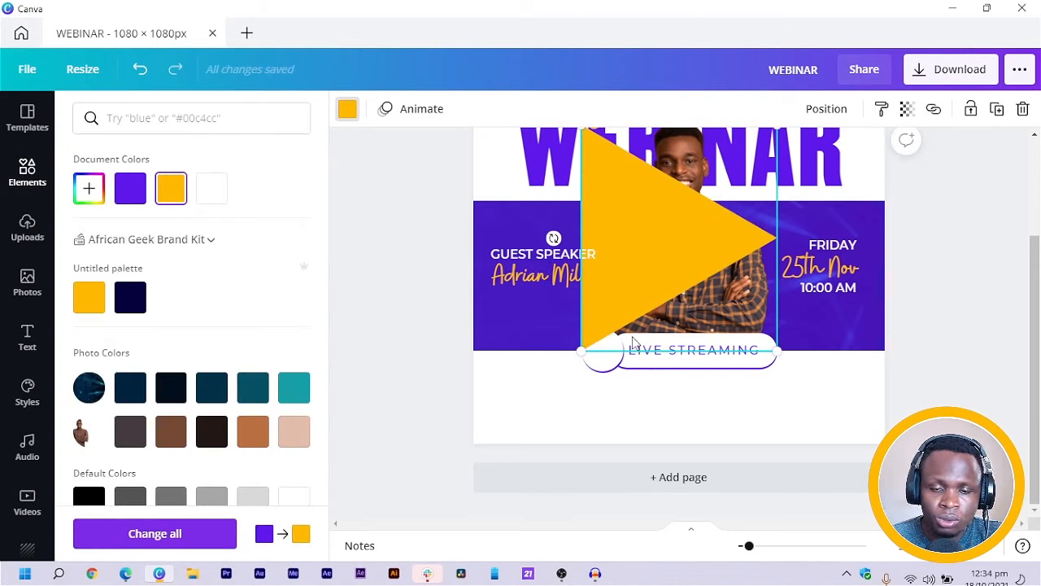
Step: Shrink the yellow triangle to icon size and place it inside the white circle of the LIVE STREAMING badge
{"action": "left_click_drag", "start_coordinate": [663, 249], "coordinate": [641, 326]}
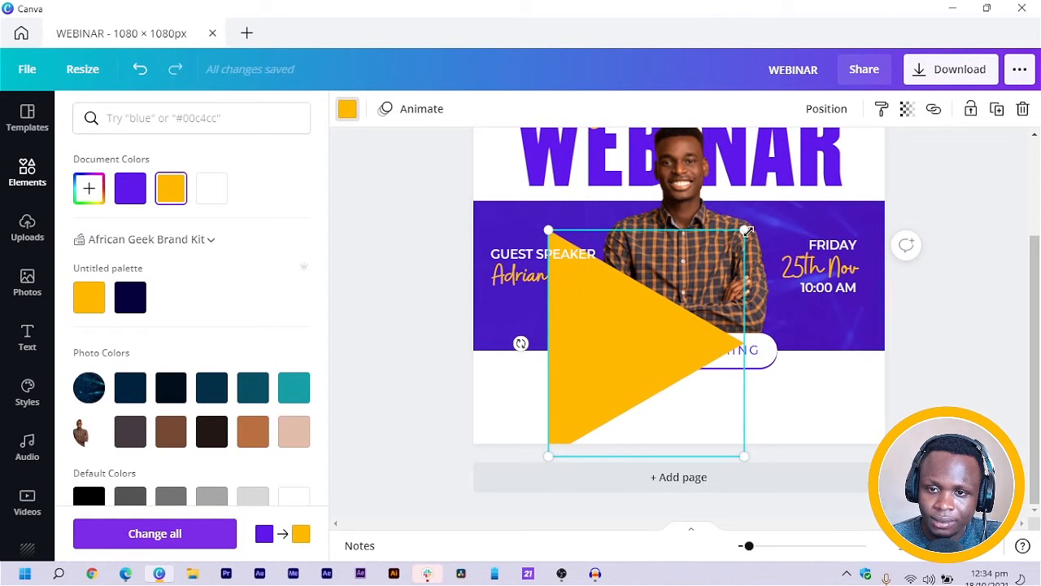
{"action": "left_click_drag", "start_coordinate": [602, 437], "coordinate": [585, 439]}
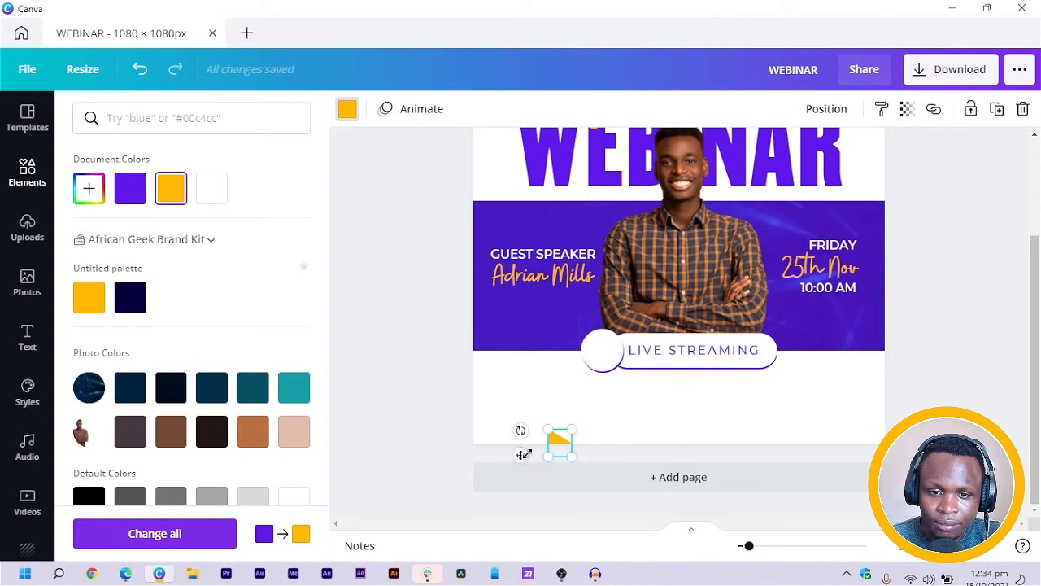
{"action": "left_click_drag", "start_coordinate": [622, 348], "coordinate": [563, 369]}
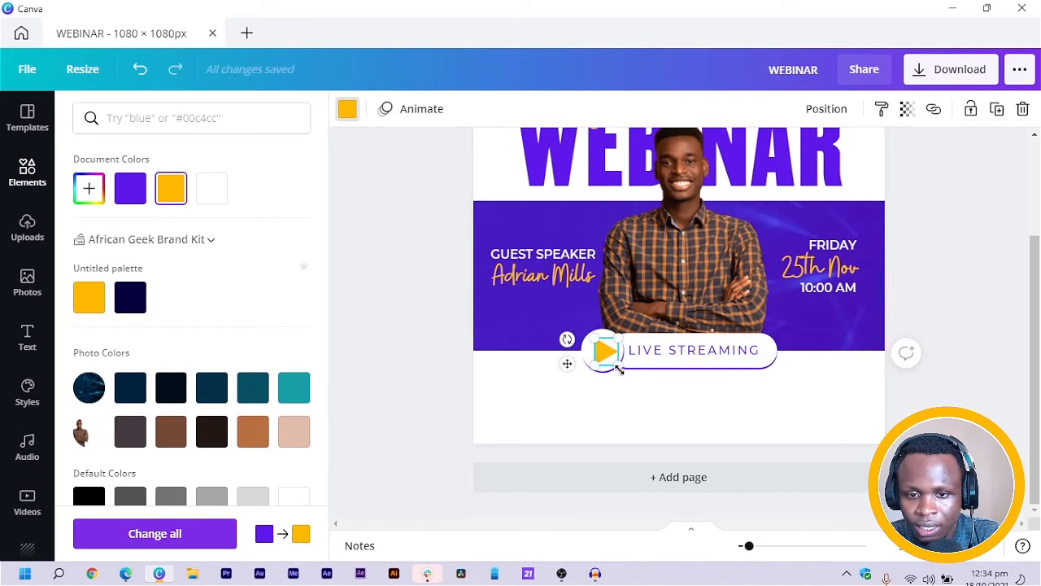
{"action": "left_click_drag", "start_coordinate": [614, 365], "coordinate": [611, 363]}
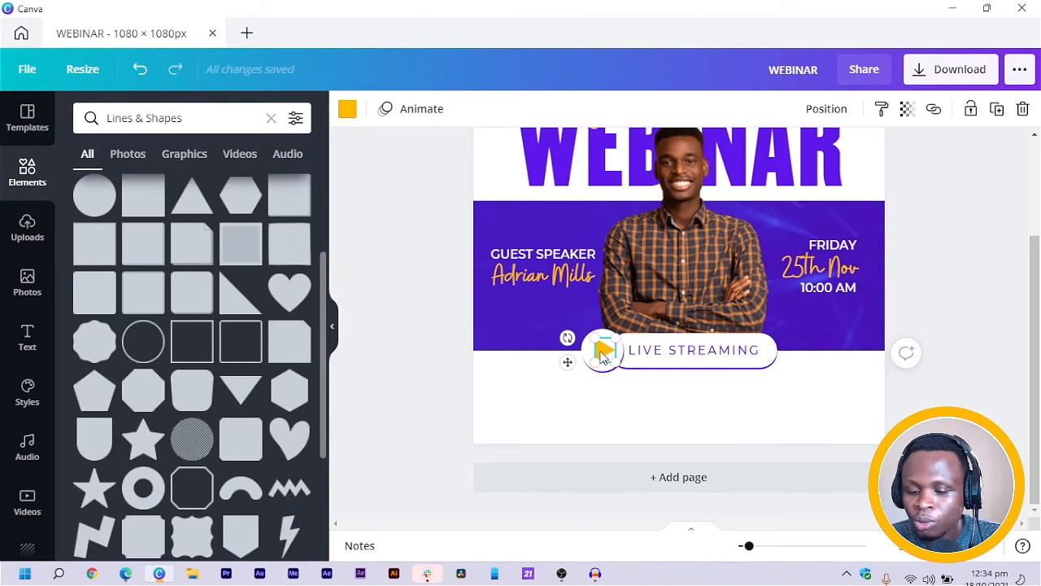
Step: Nudge the play triangle slightly left to center it in the white circle
{"action": "key", "text": "Left"}
{"action": "key", "text": "Left"}
{"action": "key", "text": "Left"}
{"action": "key", "text": "Left"}
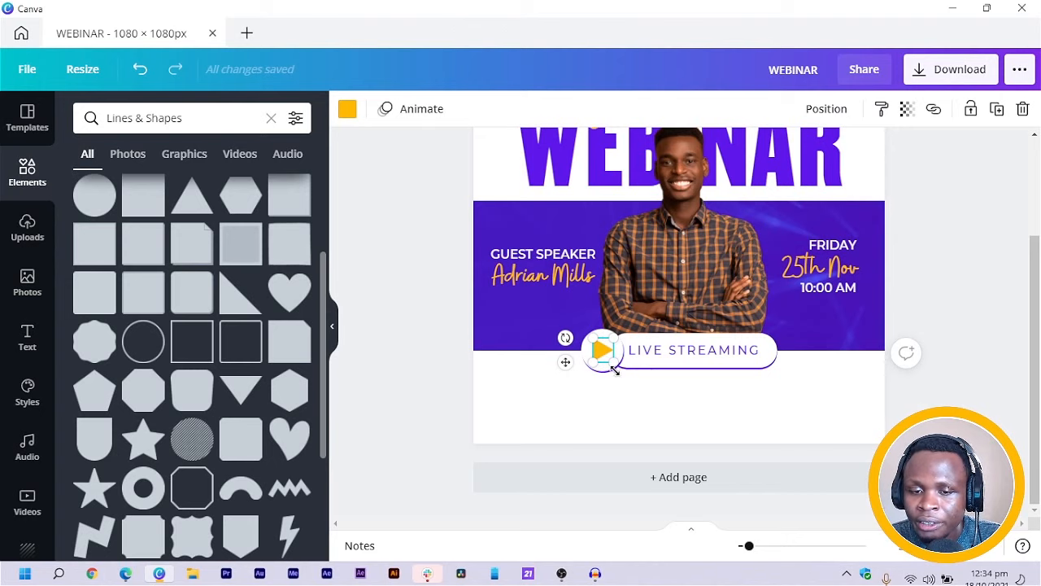
{"action": "left_click", "coordinate": [546, 401]}
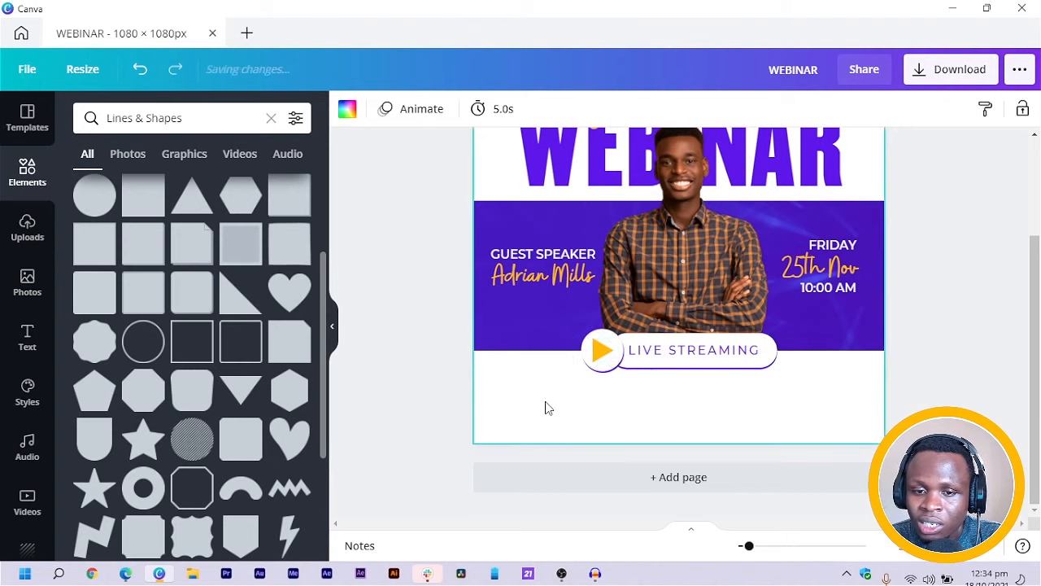
{"action": "left_click", "coordinate": [603, 351]}
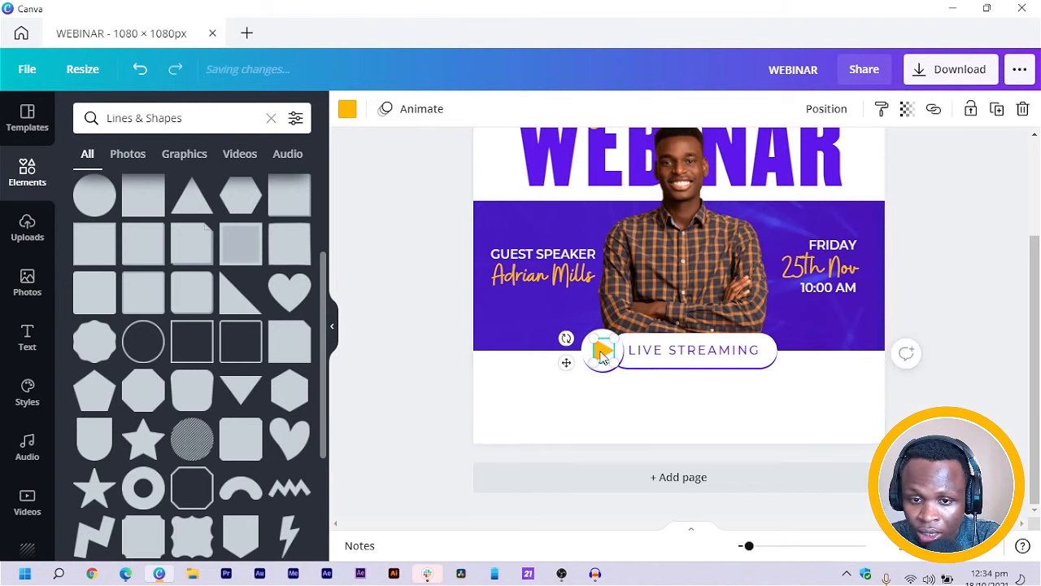
{"action": "left_click", "coordinate": [526, 410]}
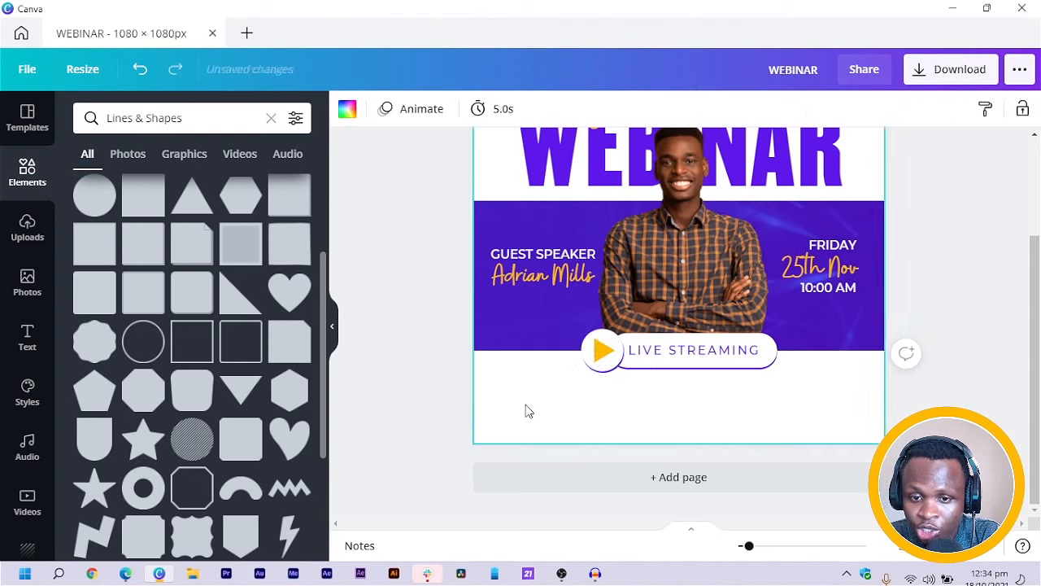
Step: Scale the play triangle down a little more and recenter it within the white circle
{"action": "left_click", "coordinate": [604, 359]}
{"action": "left_click_drag", "start_coordinate": [610, 336], "coordinate": [607, 337]}
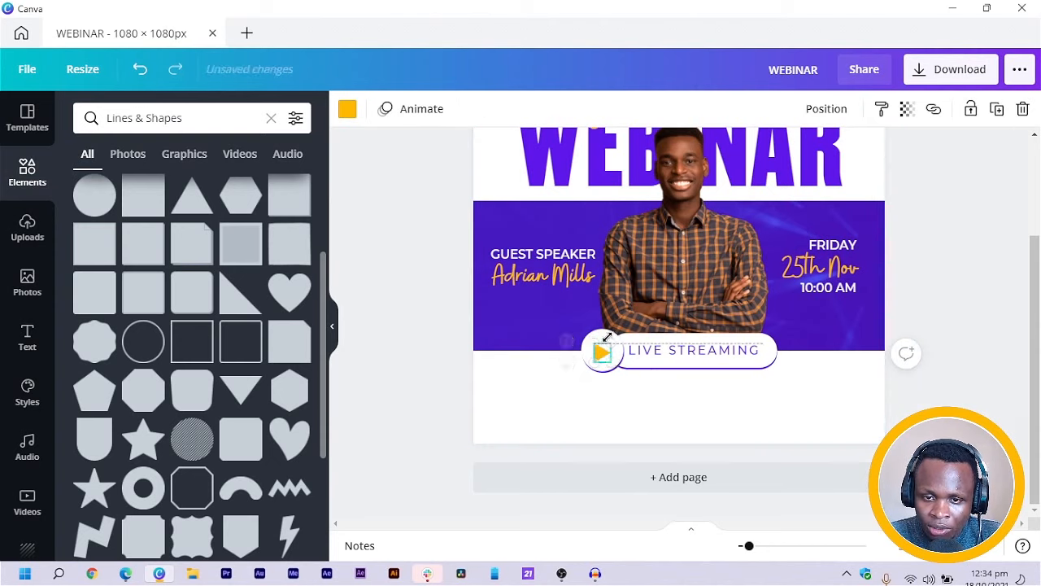
{"action": "left_click", "coordinate": [599, 417]}
{"action": "left_click", "coordinate": [603, 359]}
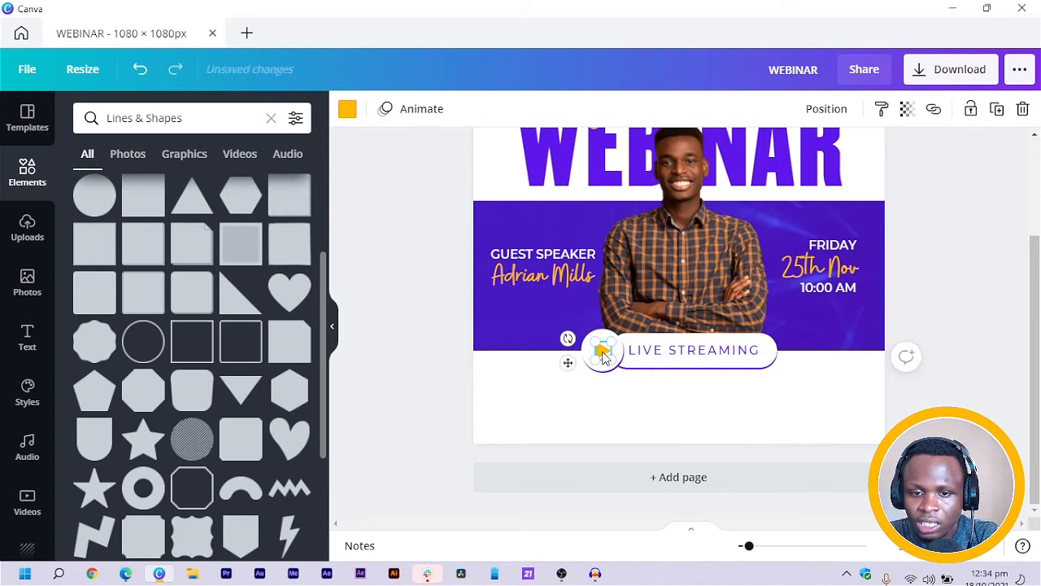
{"action": "left_click", "coordinate": [529, 396]}
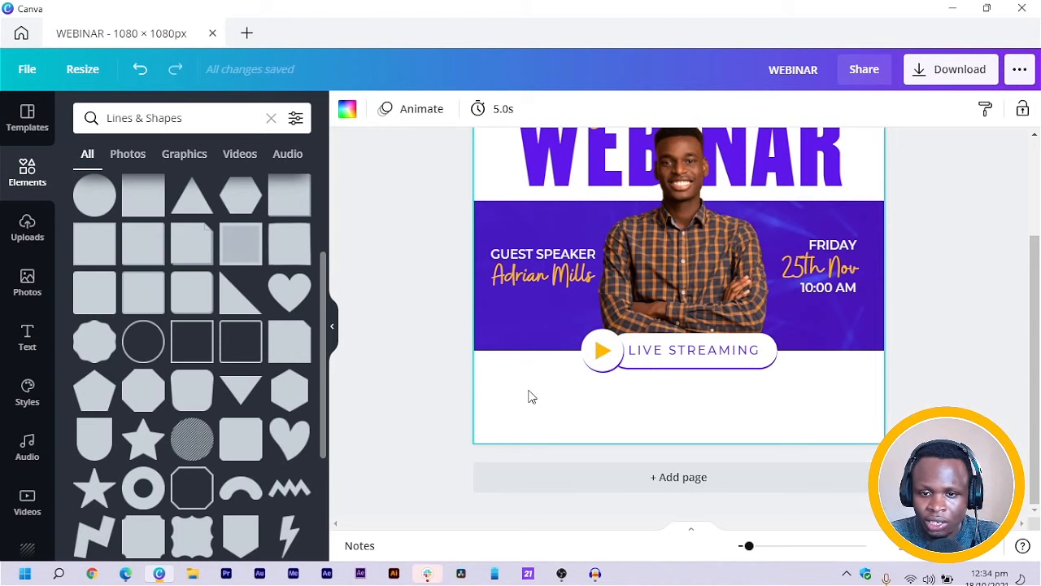
Step: Select the play triangle and both circles together, scale them down slightly, and nudge them down to the bar's height
{"action": "left_click_drag", "start_coordinate": [589, 403], "coordinate": [603, 377]}
{"action": "key", "text": "Down"}
{"action": "key", "text": "Down"}
{"action": "key", "text": "Down"}
{"action": "key", "text": "Down"}
{"action": "key", "text": "Down"}
{"action": "key", "text": "Down"}
{"action": "key", "text": "Down"}
{"action": "key", "text": "Down"}
{"action": "key", "text": "Down"}
{"action": "key", "text": "Down"}
{"action": "key", "text": "Down"}
{"action": "key", "text": "Down"}
{"action": "key", "text": "Down"}
{"action": "key", "text": "Down"}
{"action": "key", "text": "Down"}
{"action": "key", "text": "Down"}
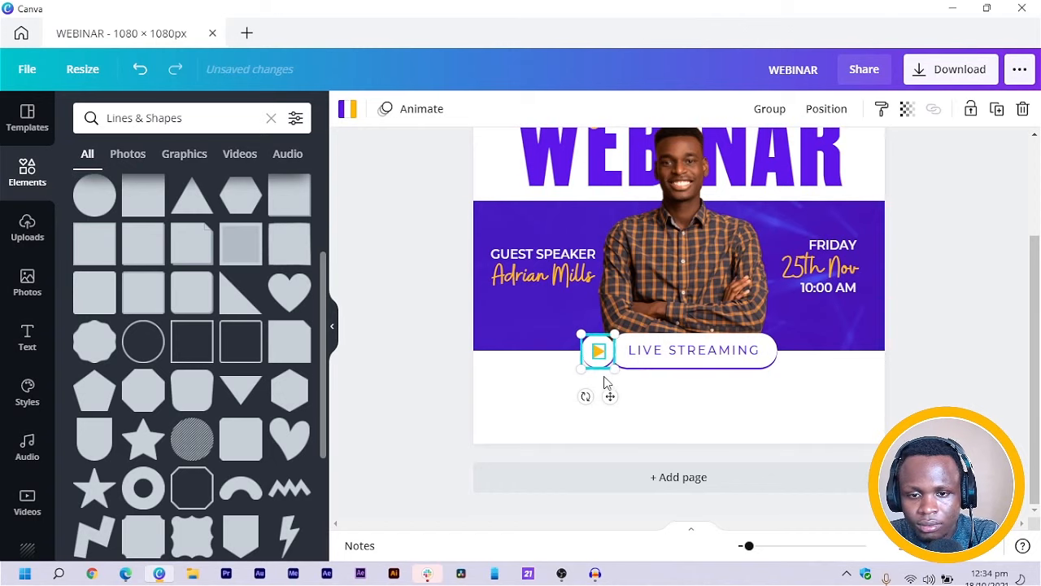
Step: Nudge the play icon and its circles right and slightly up to line up with the bar's left end
{"action": "key", "text": "Right"}
{"action": "key", "text": "Right"}
{"action": "key", "text": "Right"}
{"action": "key", "text": "Right"}
{"action": "key", "text": "Right"}
{"action": "key", "text": "Right"}
{"action": "key", "text": "Right"}
{"action": "key", "text": "Right"}
{"action": "key", "text": "Right"}
{"action": "key", "text": "Up"}
{"action": "key", "text": "Up"}
{"action": "key", "text": "Up"}
{"action": "key", "text": "Up"}
{"action": "key", "text": "Up"}
{"action": "key", "text": "Up"}
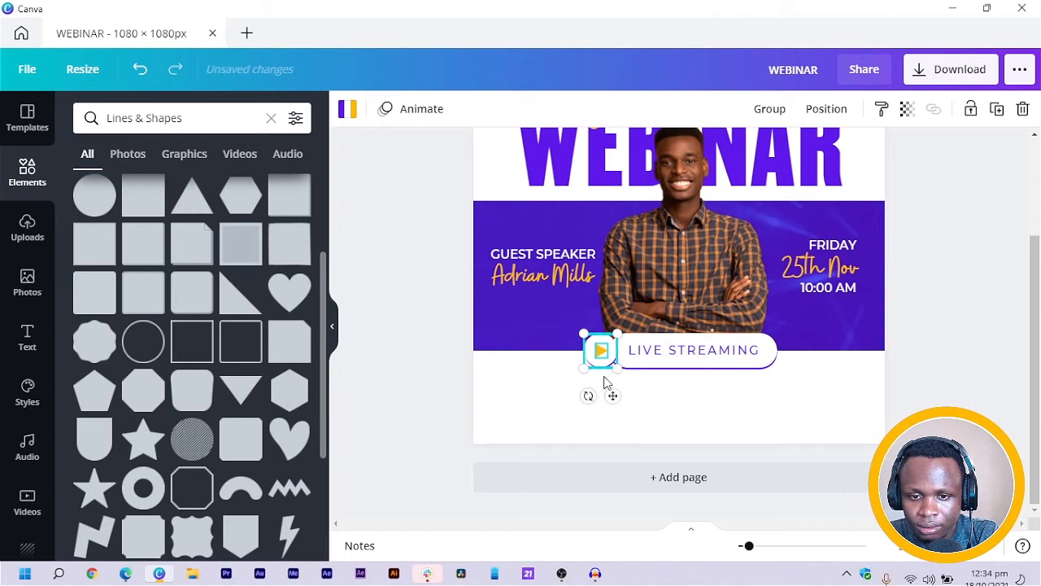
{"action": "left_click", "coordinate": [547, 397]}
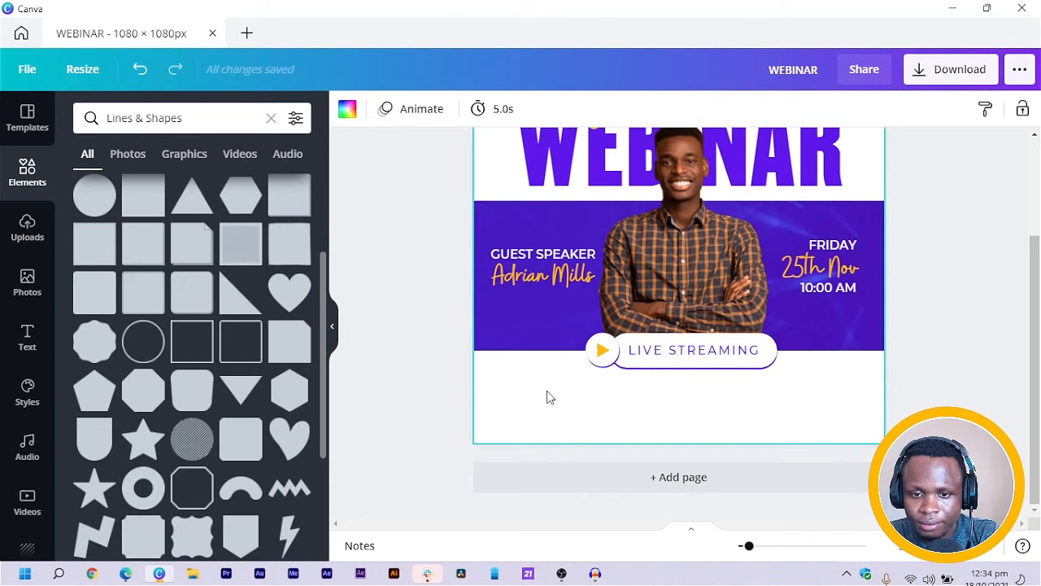
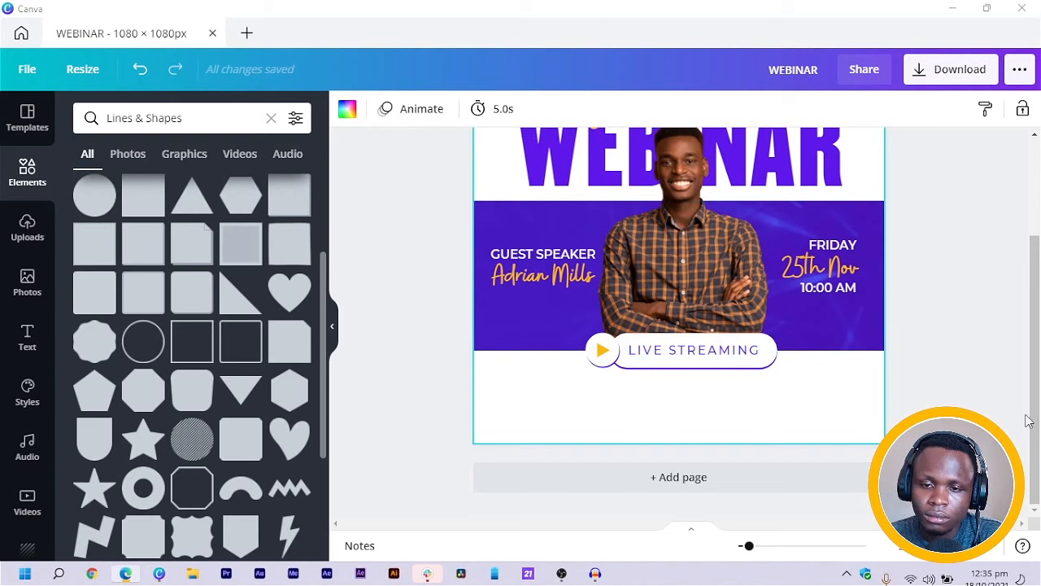
Step: Paste a Lorem ipsum paragraph onto the flyer and cut it after "et dolore magna aliqua."
{"action": "left_click", "coordinate": [718, 420]}
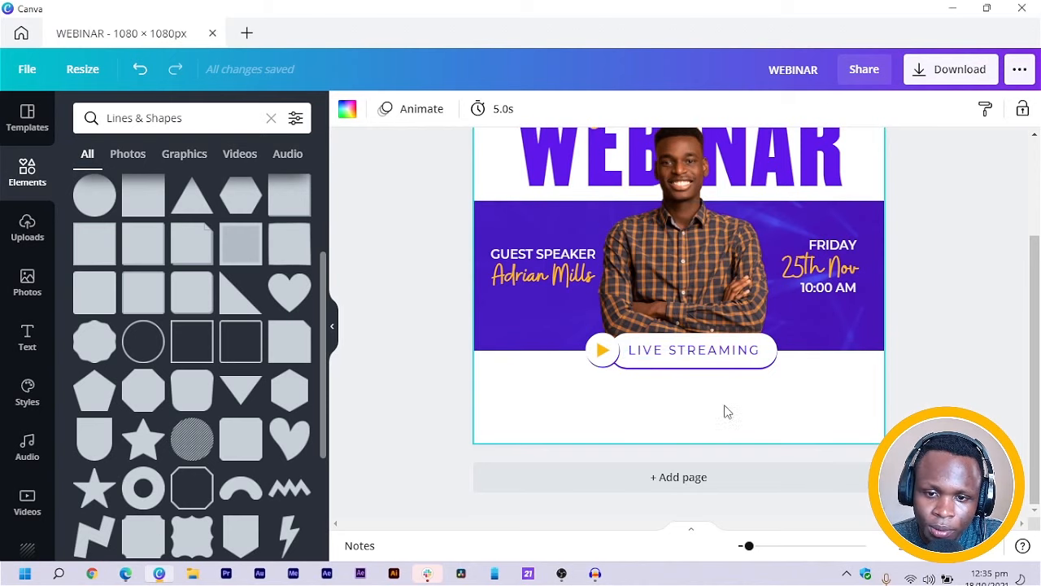
{"action": "type", "text": "Lorem ipsum dolor sit amet, consectetur adipisicing elit, sed do eiusmod tempor incididunt ut labore et dolore magna aliqua. Ut enim ad minim veniam, quis nostrud exercitation ullamco laboris nisi ut aliquip ex ea commodo consequat. Duis aute irure dolor in reprehenderit in voluptate velit esse cillum dolore eu fugiat nulla pariatur. Excepteur sint occaecat cupidatat non proident, sunt in culpa qui officia deserunt mollit anim id est laborum."}
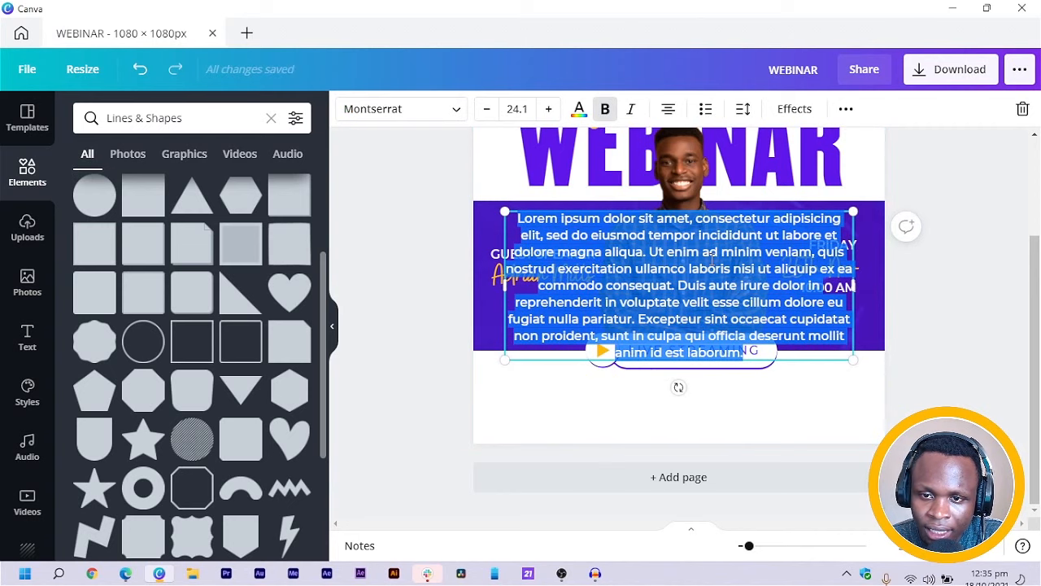
{"action": "left_click", "coordinate": [824, 417]}
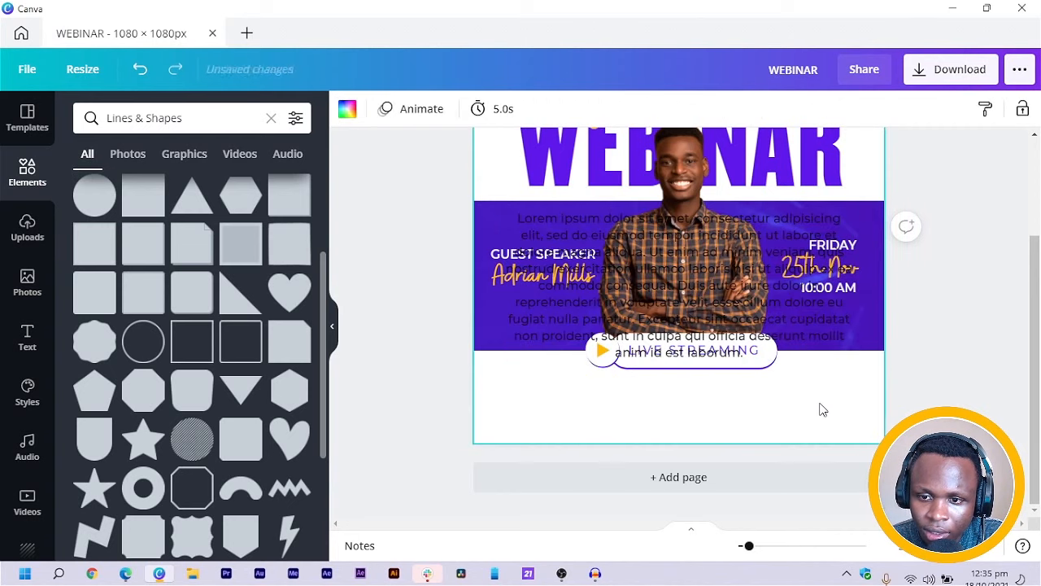
{"action": "left_click", "coordinate": [650, 257]}
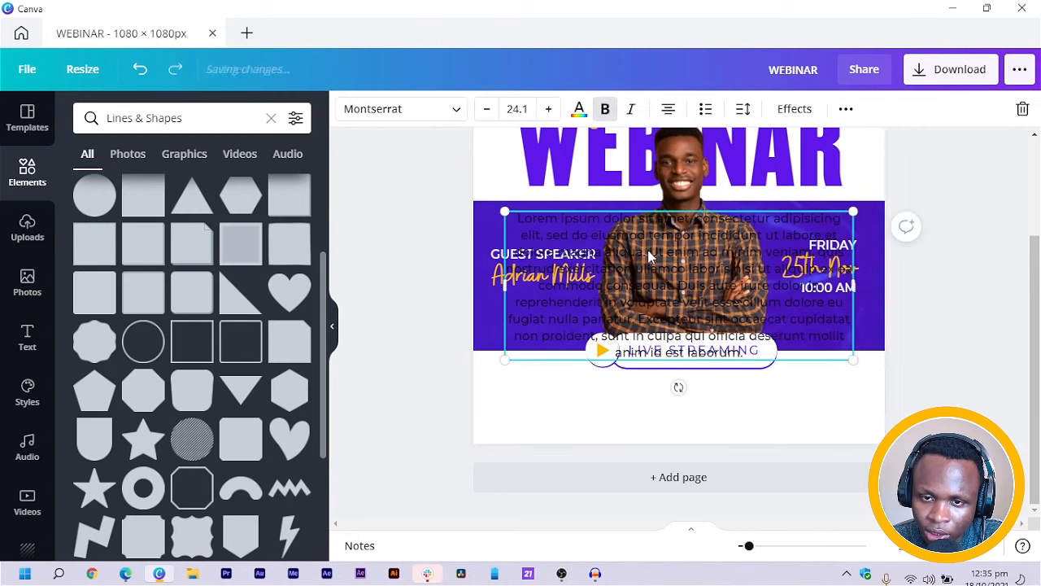
{"action": "left_click_drag", "start_coordinate": [649, 253], "coordinate": [769, 351]}
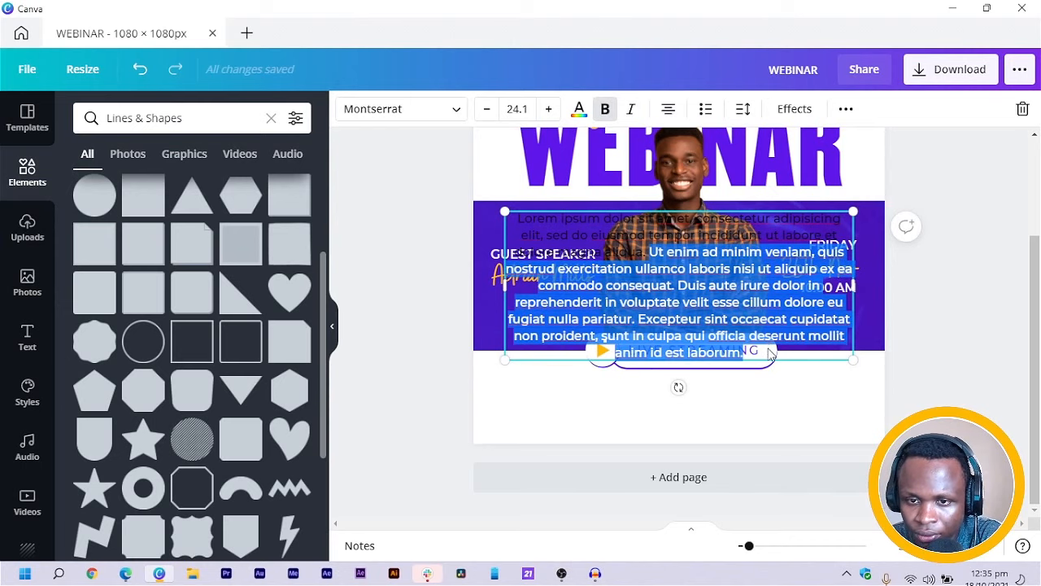
{"action": "key", "text": "BackSpace"}
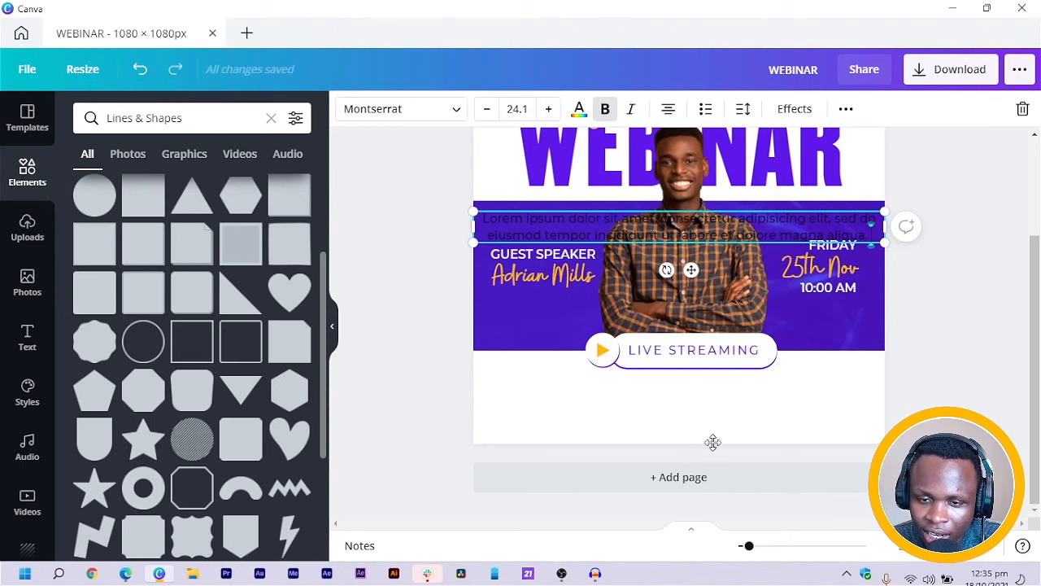
Step: Move the Lorem ipsum text below the LIVE STREAMING badge and scale it down to font size 16.2
{"action": "left_click_drag", "start_coordinate": [713, 441], "coordinate": [711, 444]}
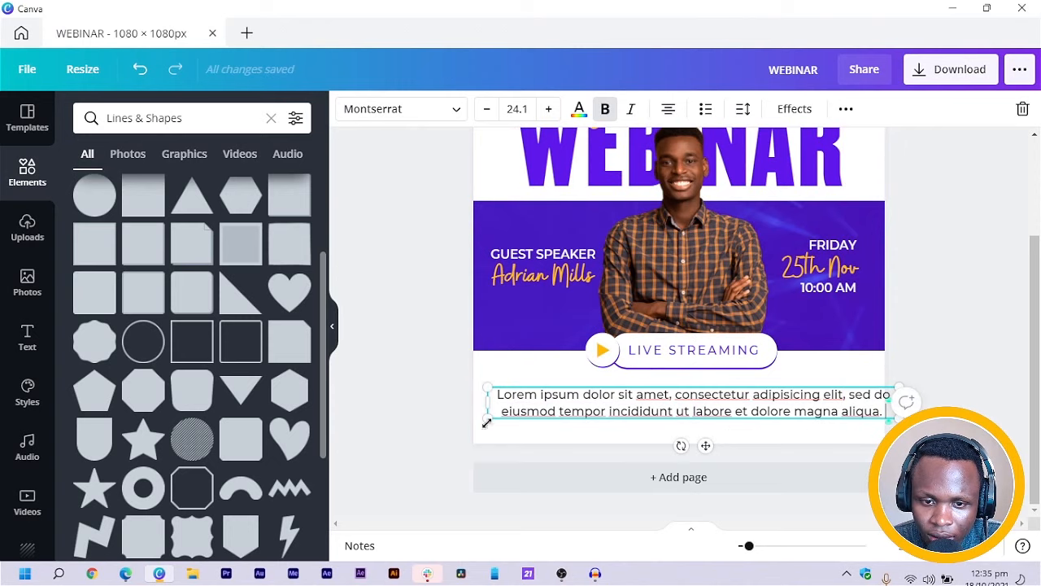
{"action": "left_click_drag", "start_coordinate": [487, 417], "coordinate": [620, 401]}
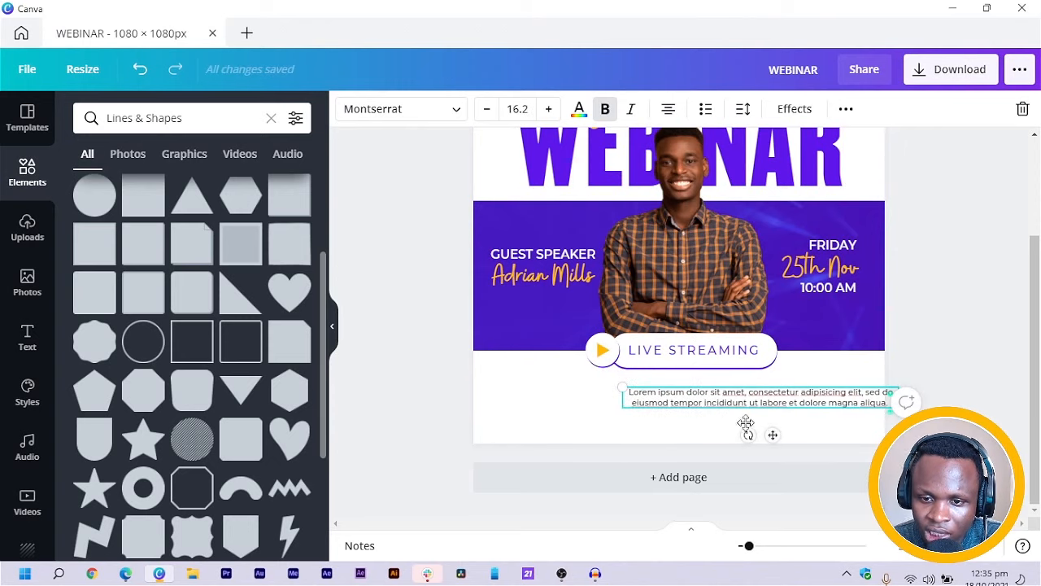
{"action": "left_click_drag", "start_coordinate": [746, 422], "coordinate": [699, 432]}
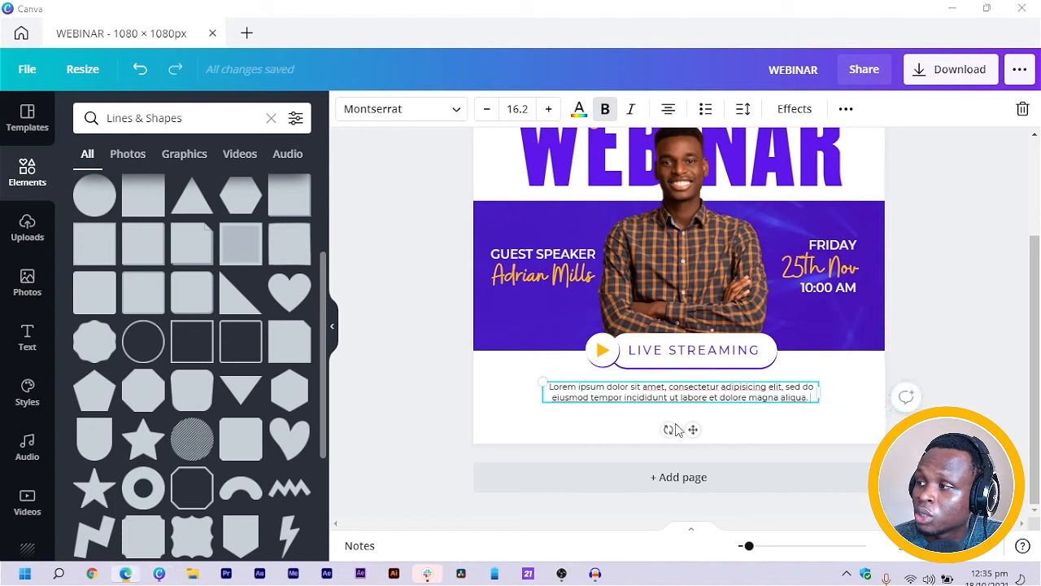
{"action": "left_click", "coordinate": [749, 433]}
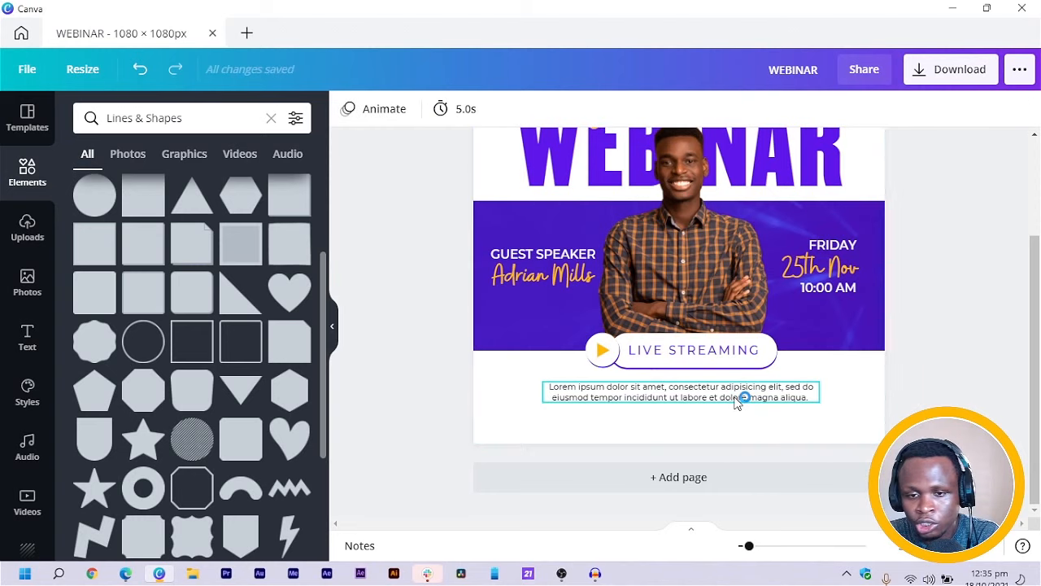
Step: Move the Lorem ipsum text closer to the LIVE STREAMING badge, leaving a small gap beneath the bar
{"action": "left_click", "coordinate": [736, 402]}
{"action": "left_click_drag", "start_coordinate": [738, 399], "coordinate": [757, 386]}
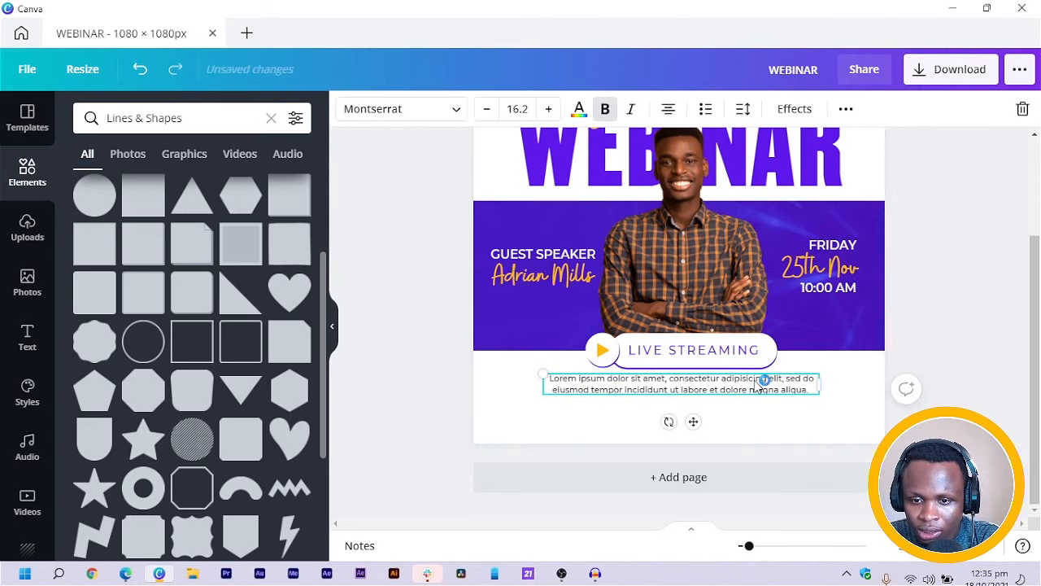
{"action": "key", "text": "Down"}
{"action": "key", "text": "Down"}
{"action": "key", "text": "Down"}
{"action": "key", "text": "Down"}
{"action": "key", "text": "Down"}
{"action": "key", "text": "Down"}
{"action": "key", "text": "Down"}
{"action": "key", "text": "Down"}
{"action": "key", "text": "Down"}
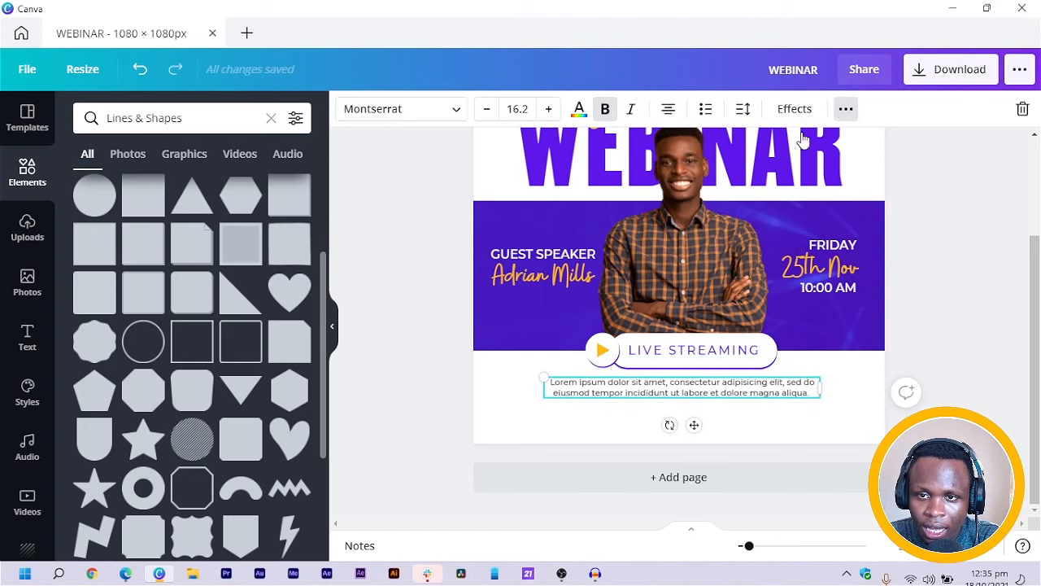
Step: Center the Lorem ipsum text horizontally on the page and nudge it slightly down
{"action": "left_click", "coordinate": [846, 108]}
{"action": "left_click", "coordinate": [669, 145]}
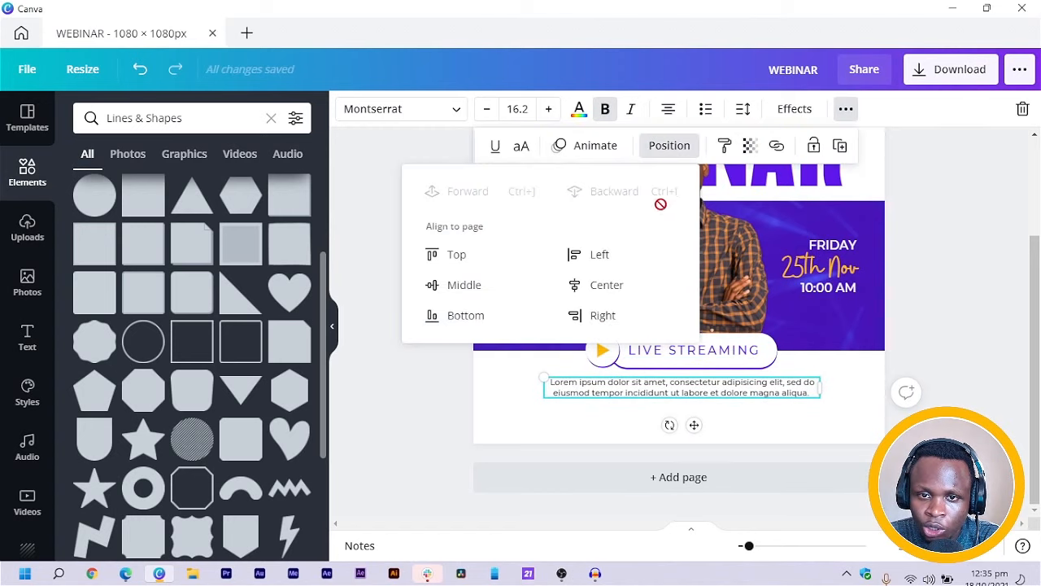
{"action": "left_click", "coordinate": [574, 286]}
{"action": "left_click", "coordinate": [507, 412]}
{"action": "left_click", "coordinate": [506, 412]}
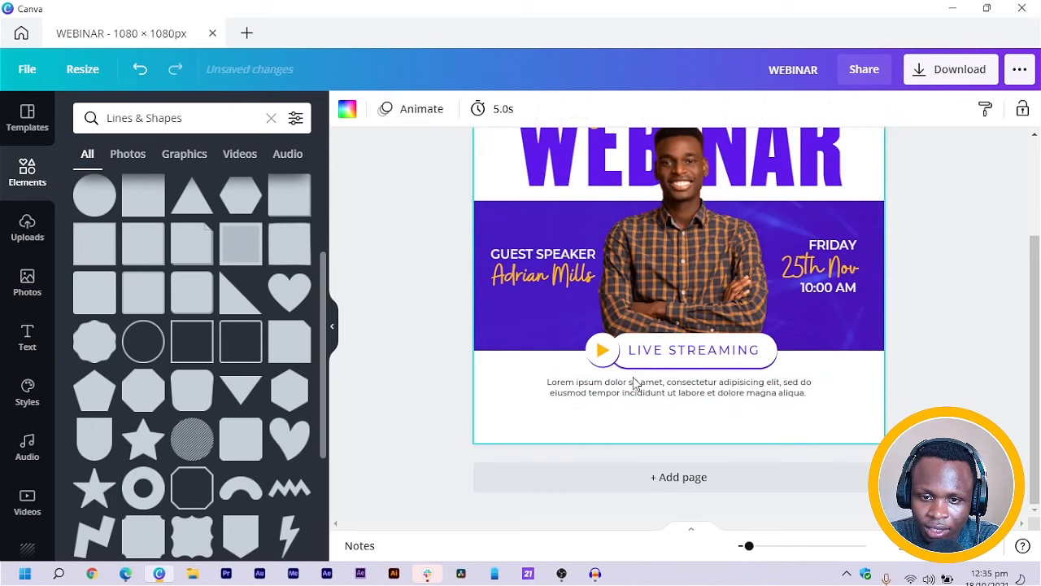
{"action": "left_click", "coordinate": [636, 385]}
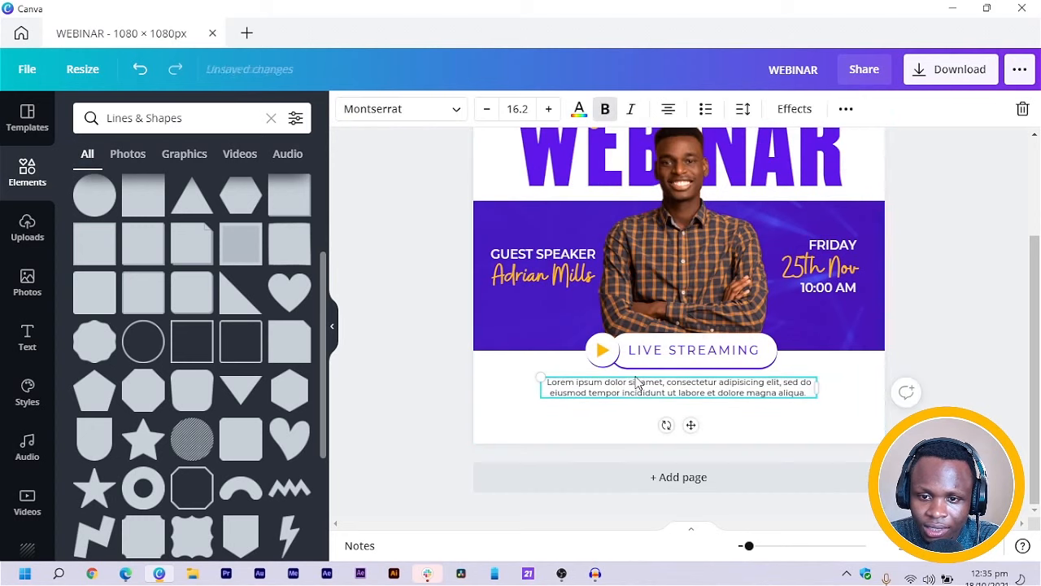
{"action": "left_click", "coordinate": [518, 420]}
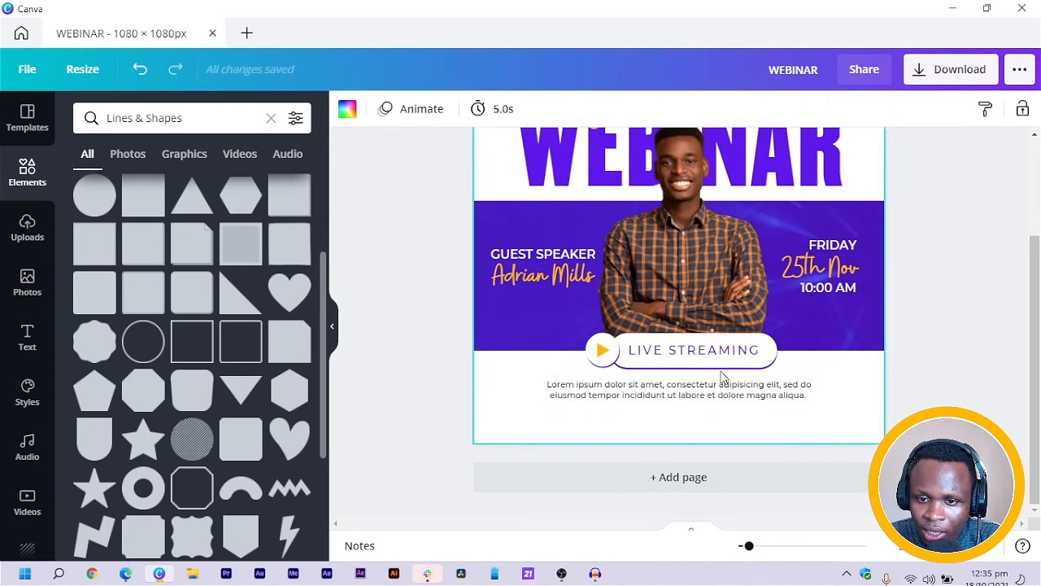
Step: Duplicate the purple bar behind the LIVE STREAMING badge and place the copy below the Lorem ipsum text
{"action": "left_click", "coordinate": [716, 363]}
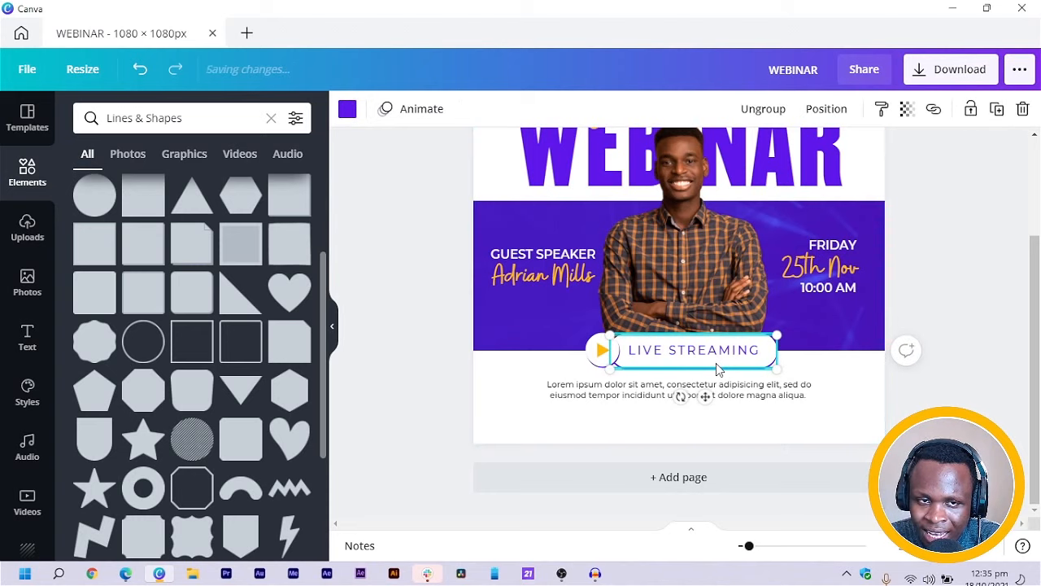
{"action": "key", "text": "ctrl+d"}
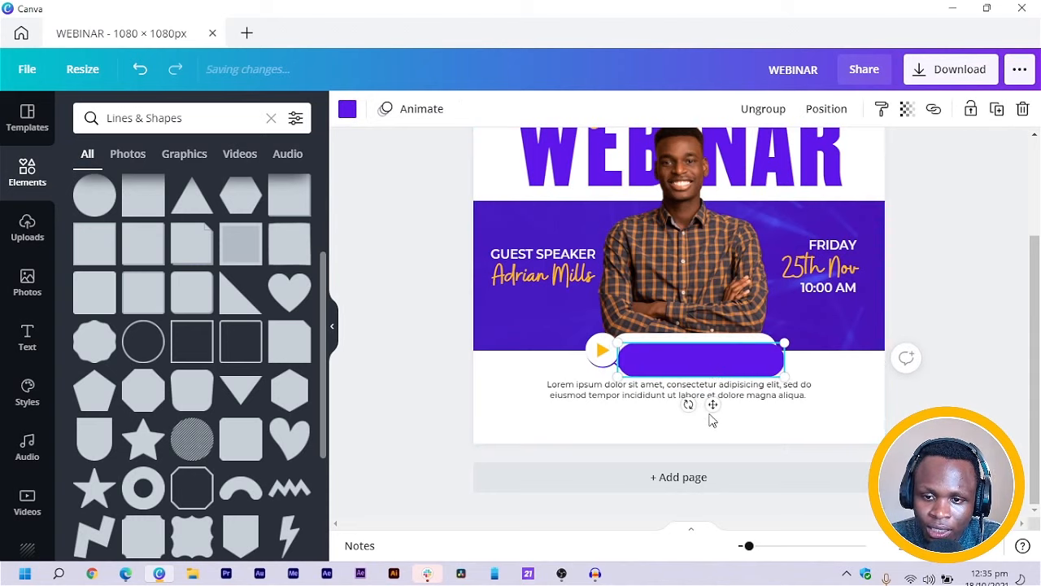
{"action": "left_click_drag", "start_coordinate": [705, 417], "coordinate": [699, 424]}
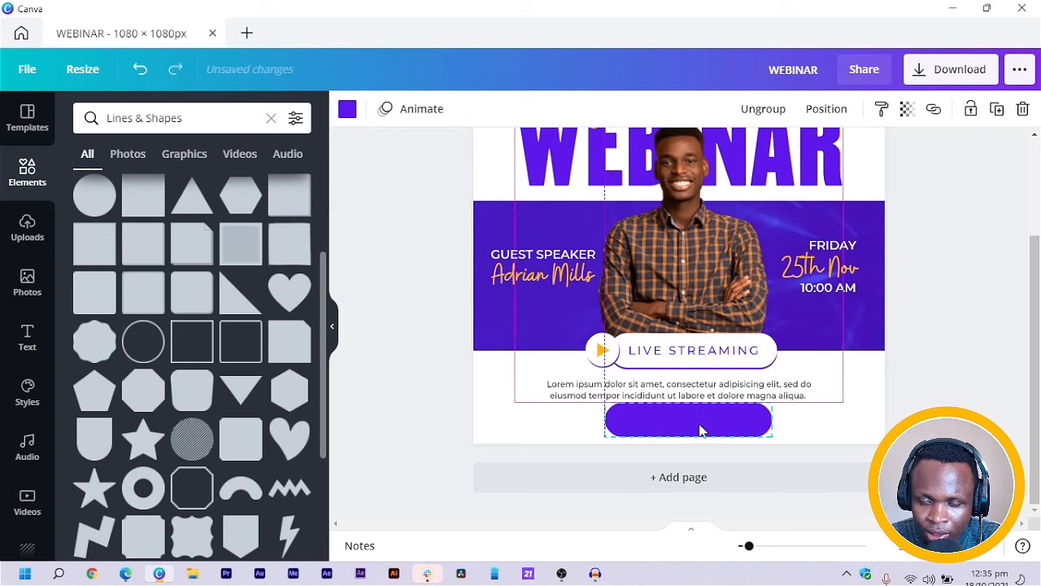
Step: Scale the copied purple bar down to about two thirds of its size and set it slightly below the Lorem ipsum text
{"action": "scroll", "coordinate": [700, 425], "scroll_direction": "down", "scroll_amount": 3}
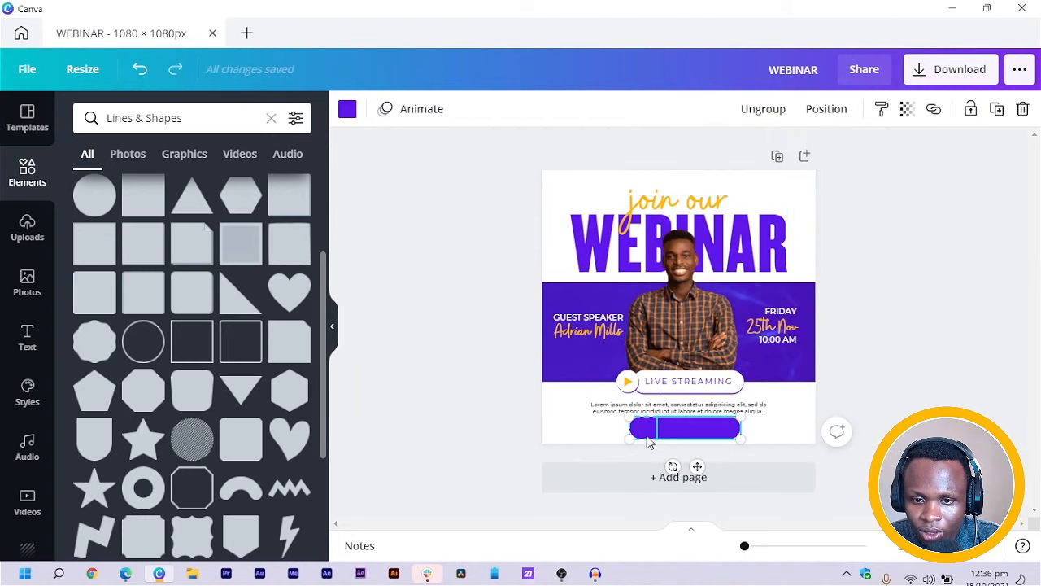
{"action": "scroll", "coordinate": [622, 414], "scroll_direction": "up", "scroll_amount": 3}
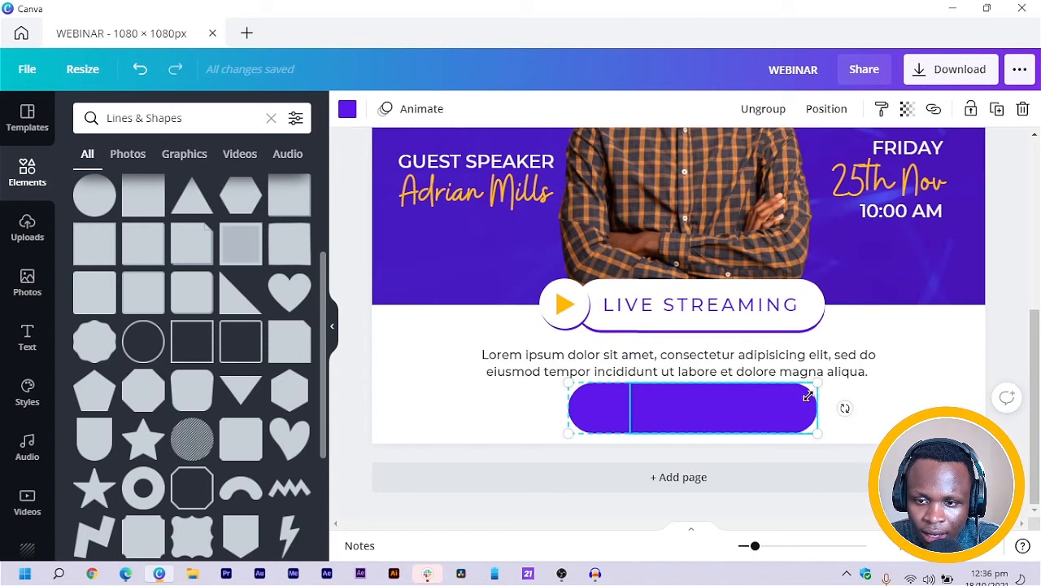
{"action": "left_click_drag", "start_coordinate": [781, 408], "coordinate": [736, 431]}
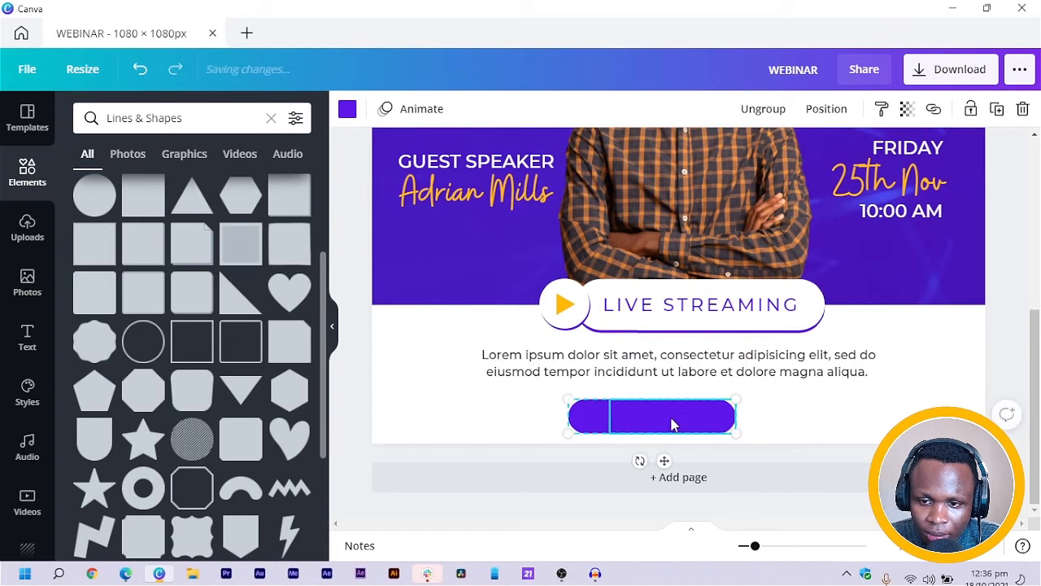
{"action": "mouse_move", "coordinate": [672, 424]}
{"action": "left_mouse_down"}
{"action": "mouse_move", "coordinate": [698, 416]}
{"action": "mouse_move", "coordinate": [685, 414]}
{"action": "left_mouse_up"}
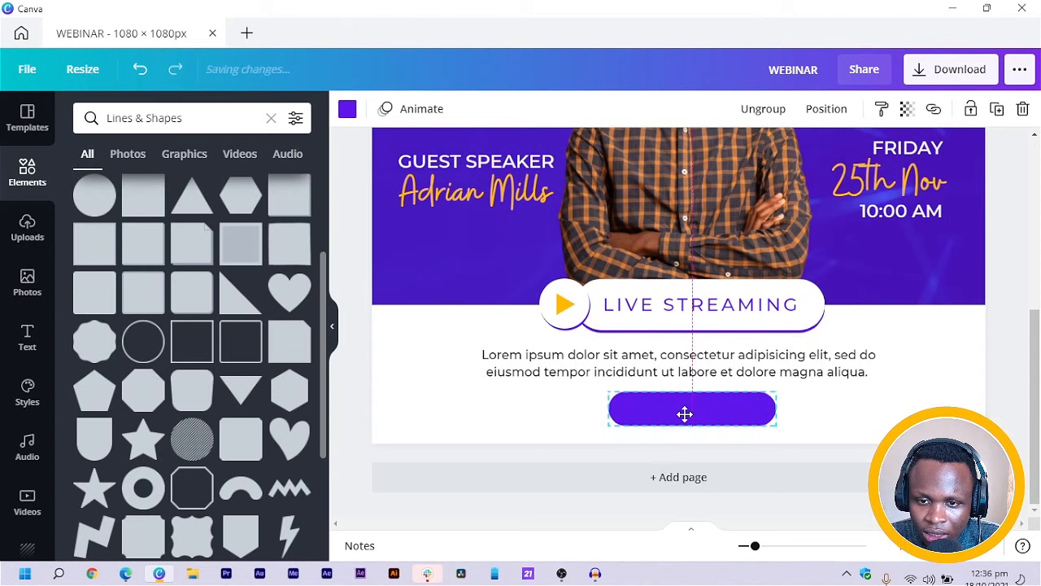
Step: Duplicate the LIVE STREAMING text and place the copy over the small purple bar
{"action": "left_click", "coordinate": [633, 304]}
{"action": "key", "text": "ctrl+d"}
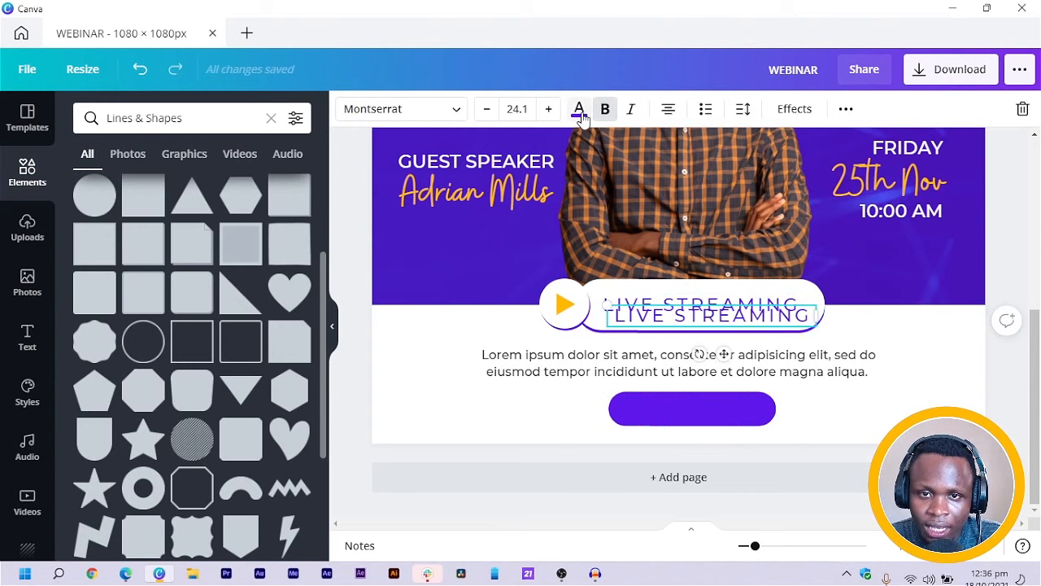
{"action": "left_click_drag", "start_coordinate": [727, 426], "coordinate": [720, 442]}
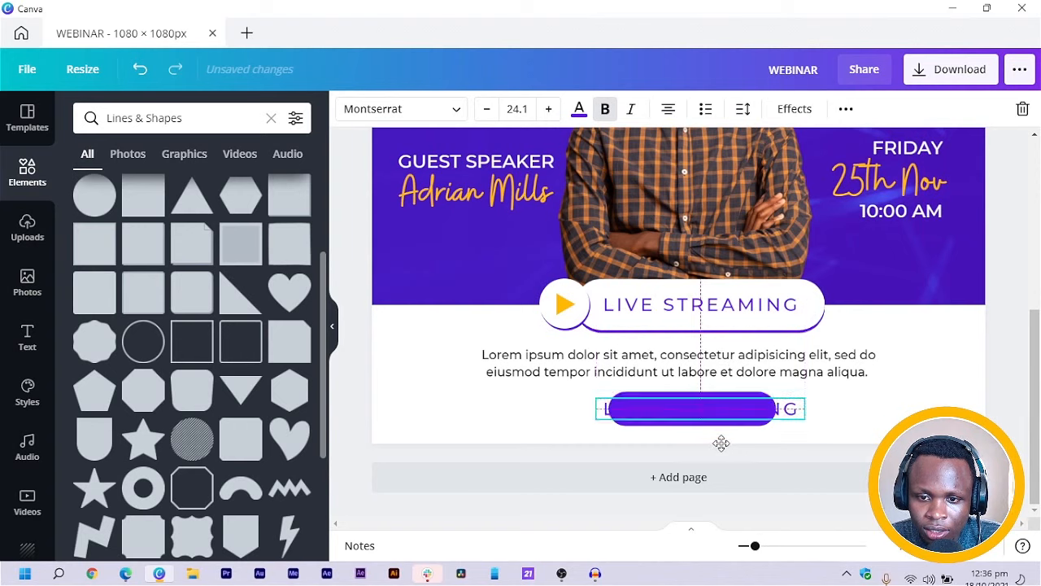
Step: Replace the copied text on the small purple bar with "REGISTER NOW!"
{"action": "double_click", "coordinate": [692, 407]}
{"action": "triple_click", "coordinate": [694, 406]}
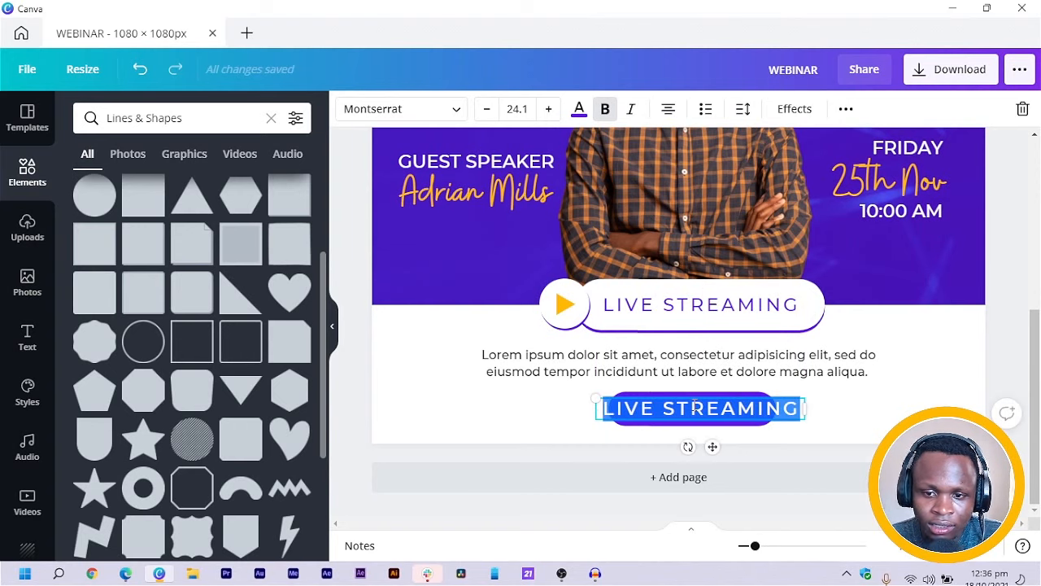
{"action": "key", "text": "BackSpace"}
{"action": "type", "text": "R"}
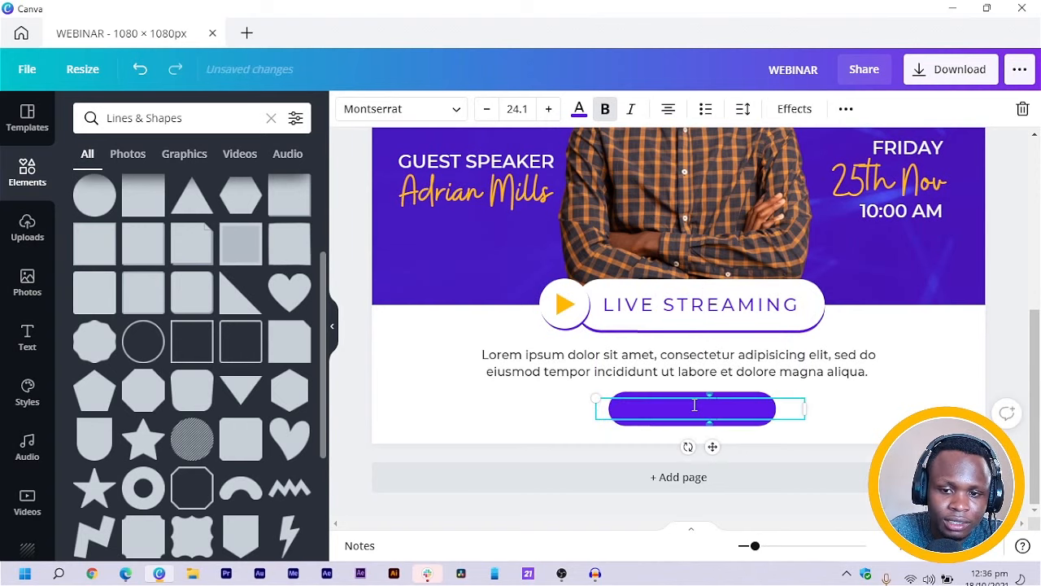
{"action": "type", "text": "EGISTER NOW"}
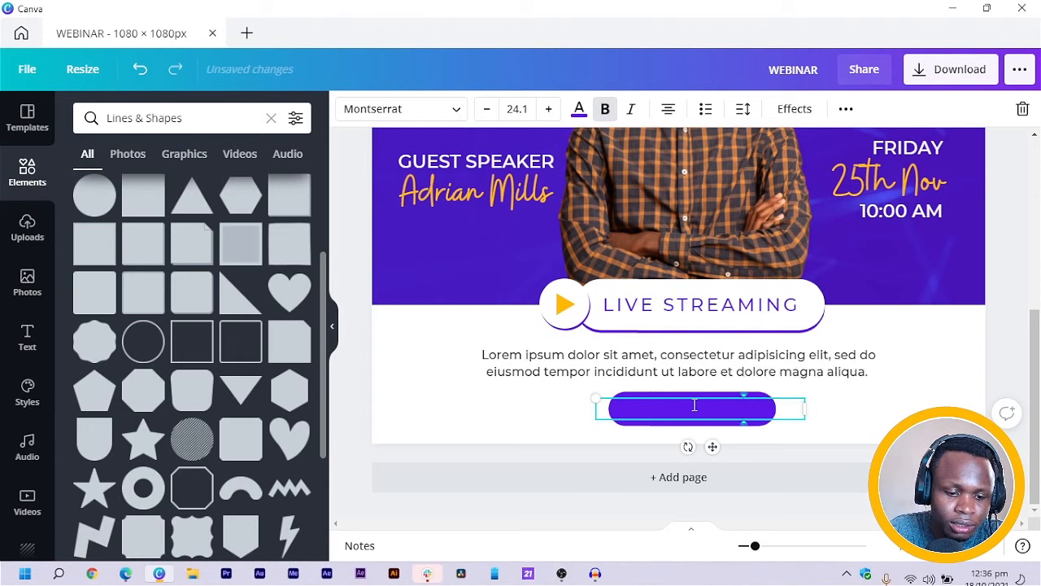
{"action": "type", "text": "!"}
Step: Color the whole REGISTER NOW! text with the document's orange-yellow
{"action": "key", "text": "ctrl+a"}
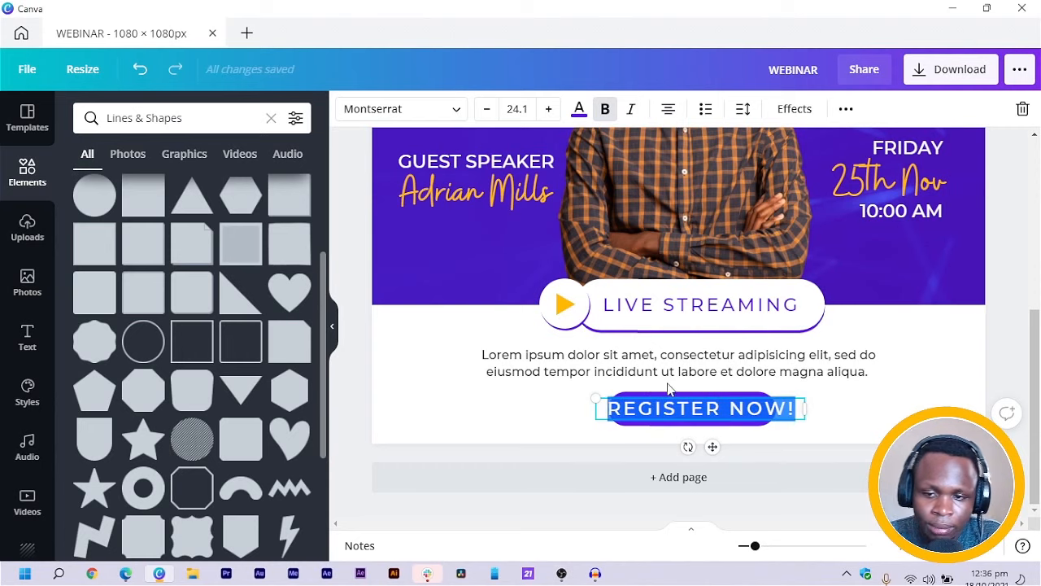
{"action": "left_click", "coordinate": [580, 110]}
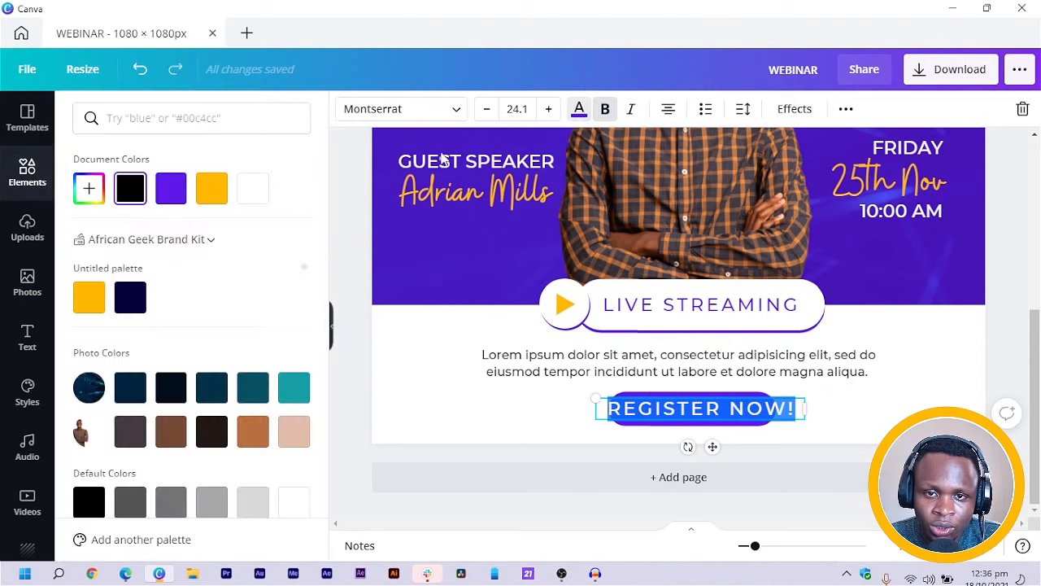
{"action": "left_click", "coordinate": [346, 357]}
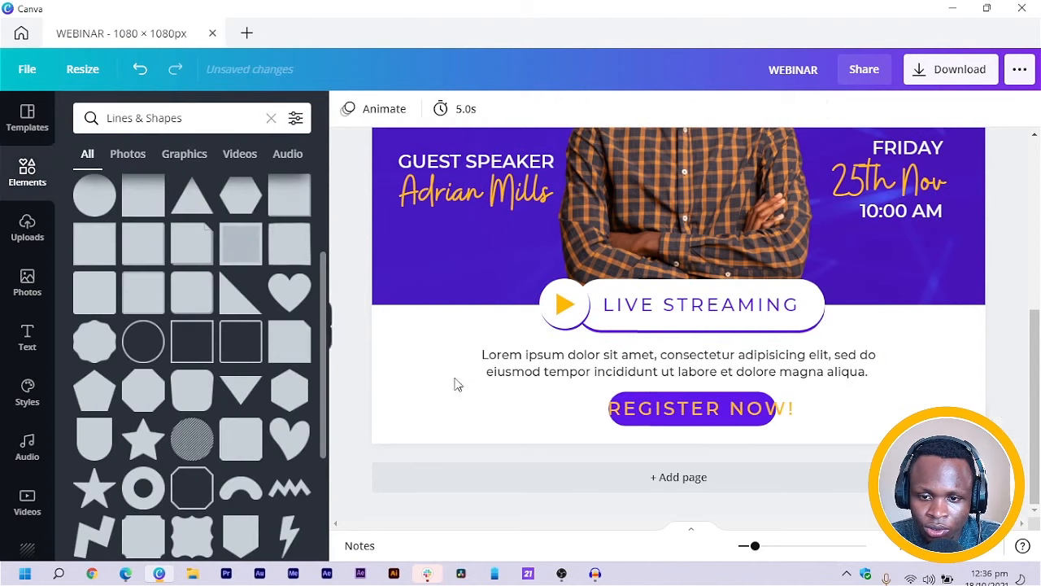
Step: Change the REGISTER NOW! font to Montserrat Classic and turn off bold
{"action": "left_click", "coordinate": [741, 409]}
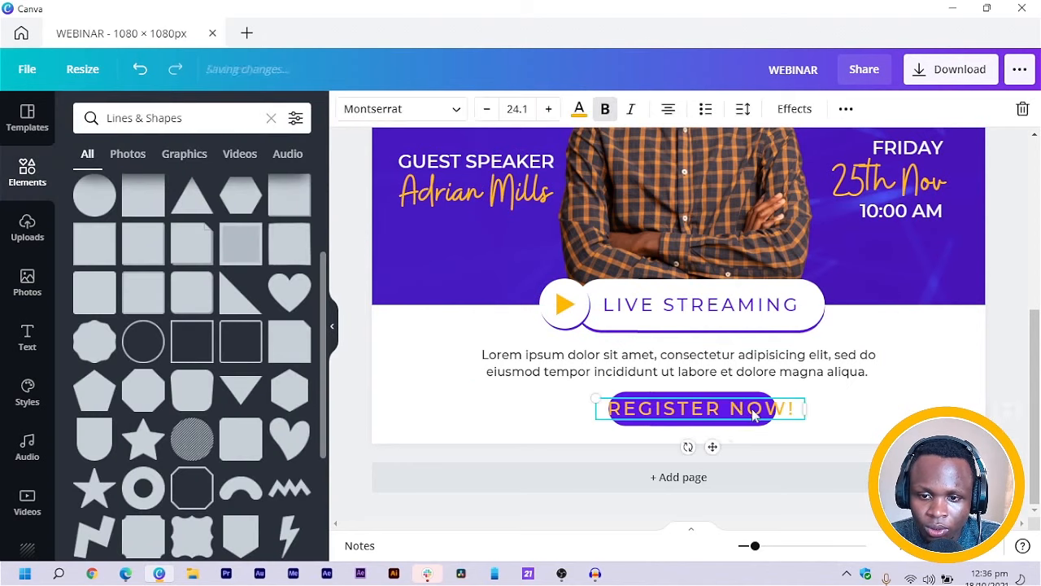
{"action": "left_click", "coordinate": [426, 118]}
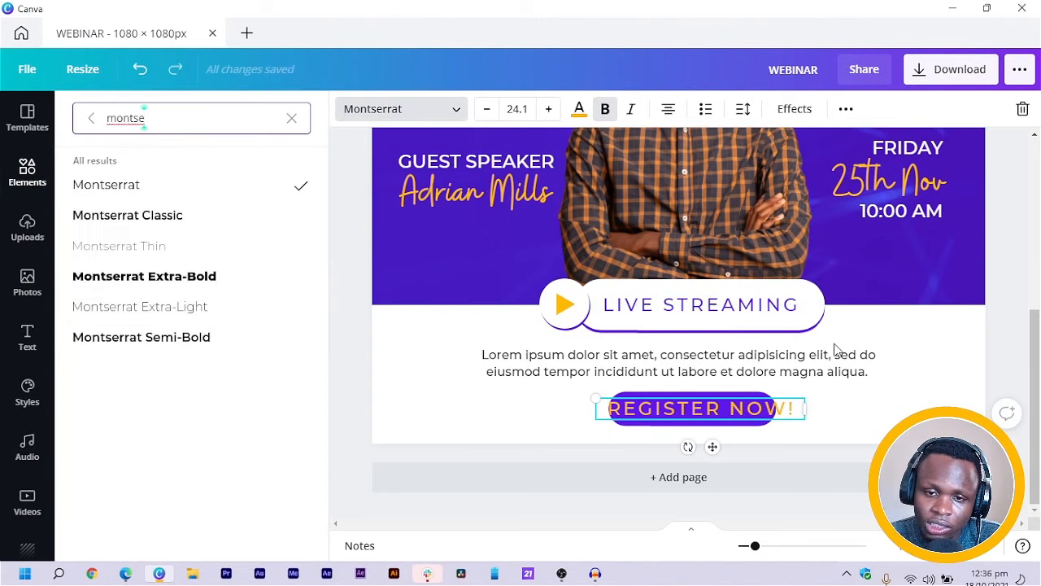
{"action": "left_click", "coordinate": [141, 216]}
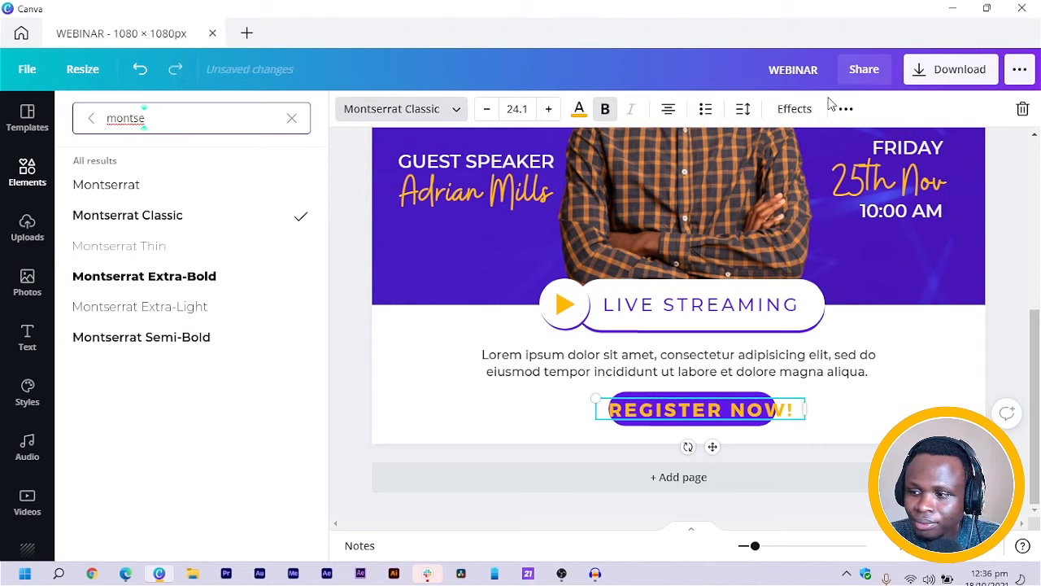
{"action": "left_click", "coordinate": [604, 113]}
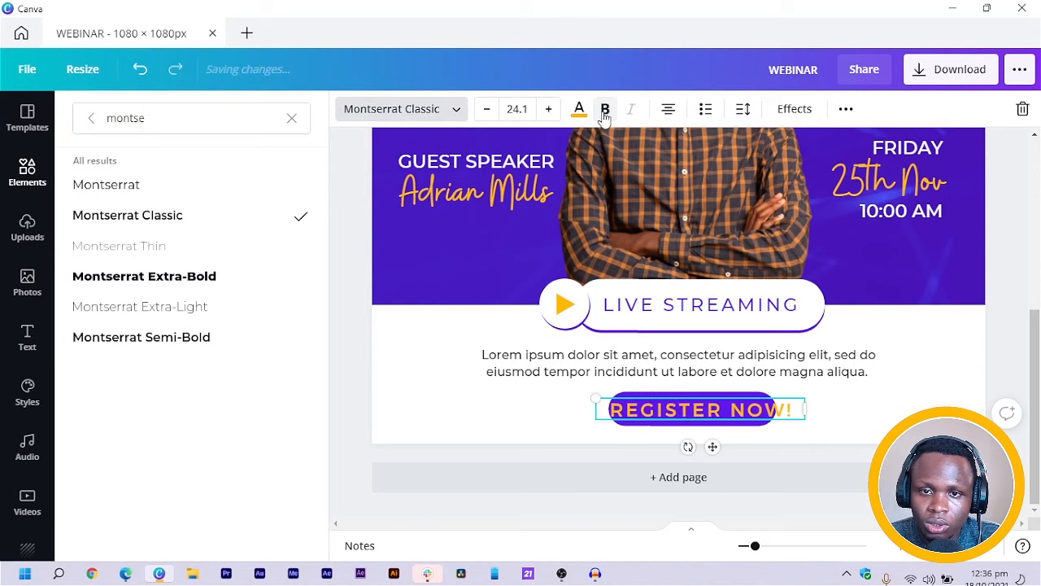
Step: Set the letter spacing of the REGISTER NOW! text to 0
{"action": "left_click", "coordinate": [743, 109]}
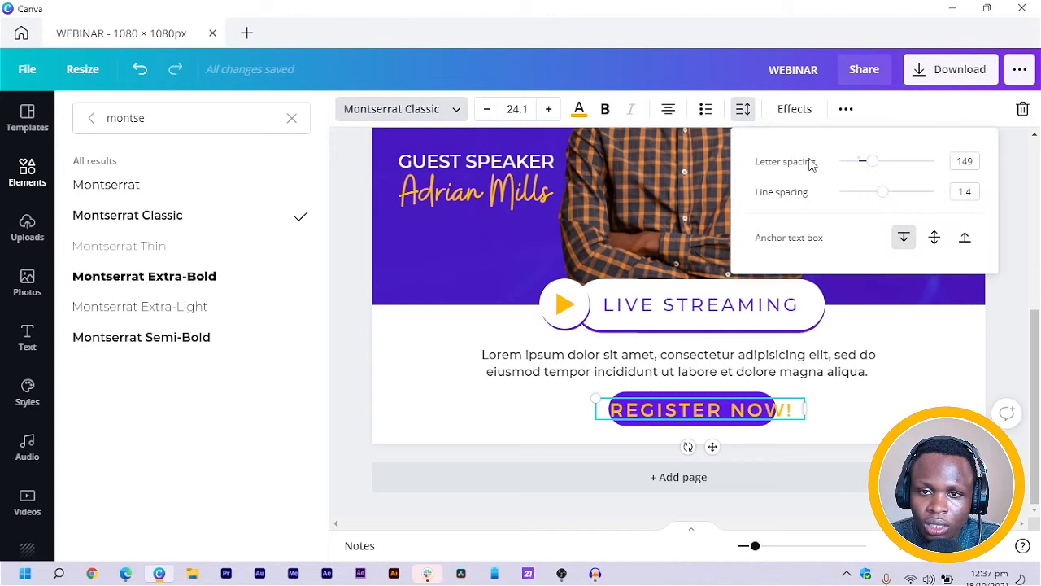
{"action": "left_click", "coordinate": [967, 161]}
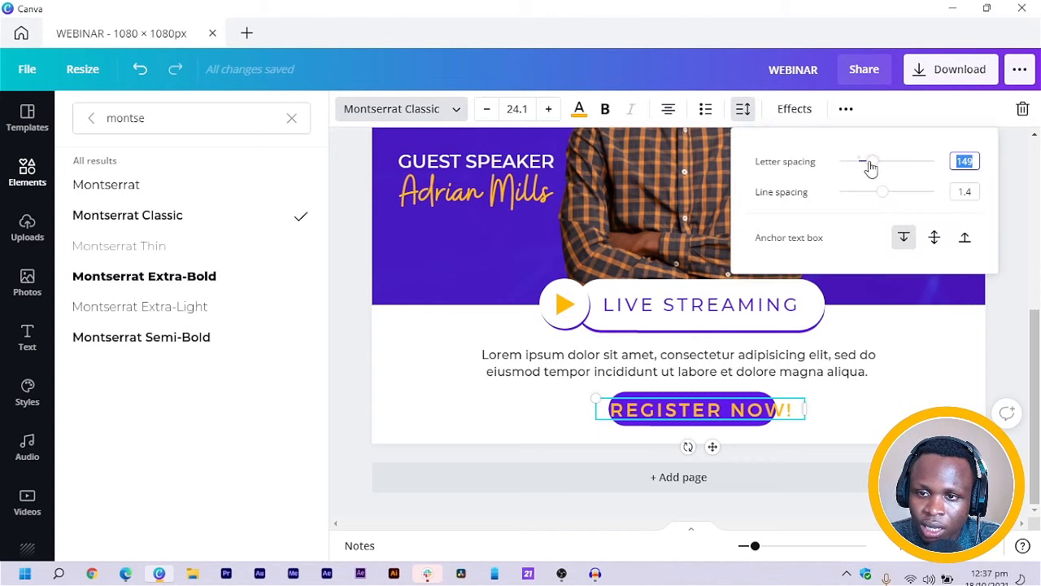
{"action": "left_click_drag", "start_coordinate": [870, 167], "coordinate": [859, 165]}
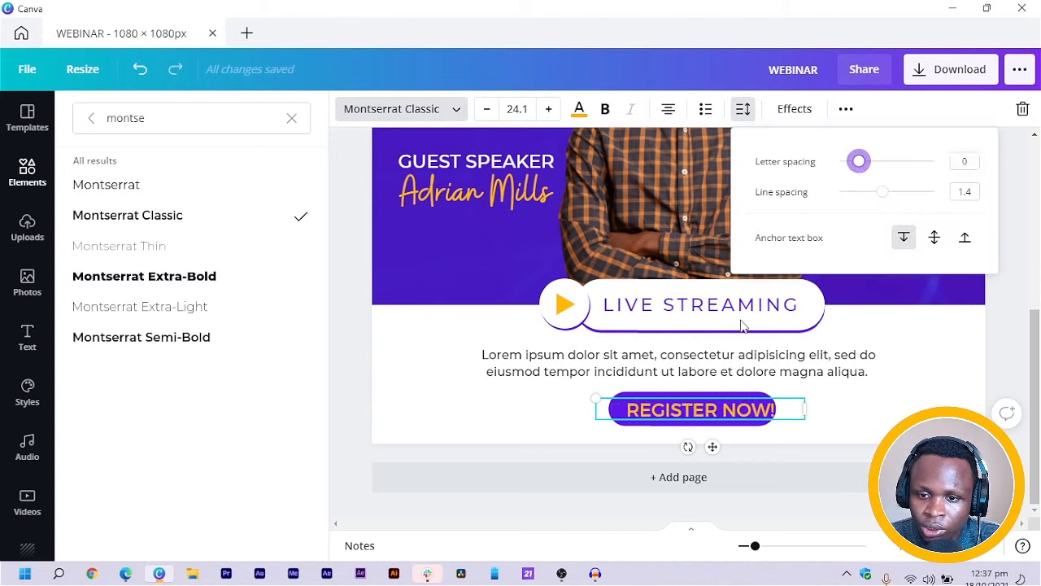
{"action": "left_click", "coordinate": [789, 413]}
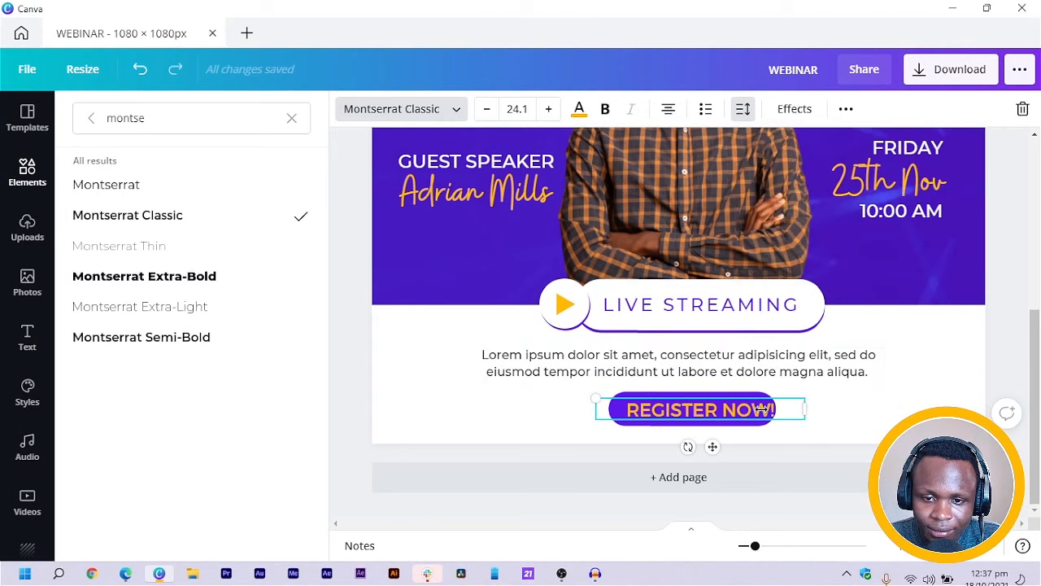
Step: Narrow the REGISTER NOW! text box to a width of 265 and center it horizontally on the page
{"action": "left_click_drag", "start_coordinate": [804, 408], "coordinate": [748, 410]}
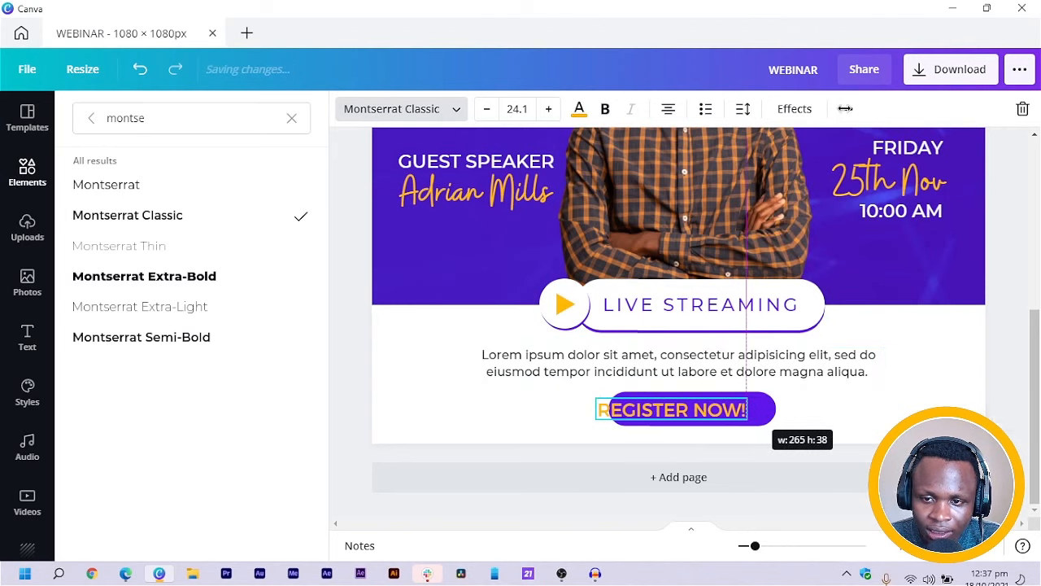
{"action": "left_click", "coordinate": [845, 108]}
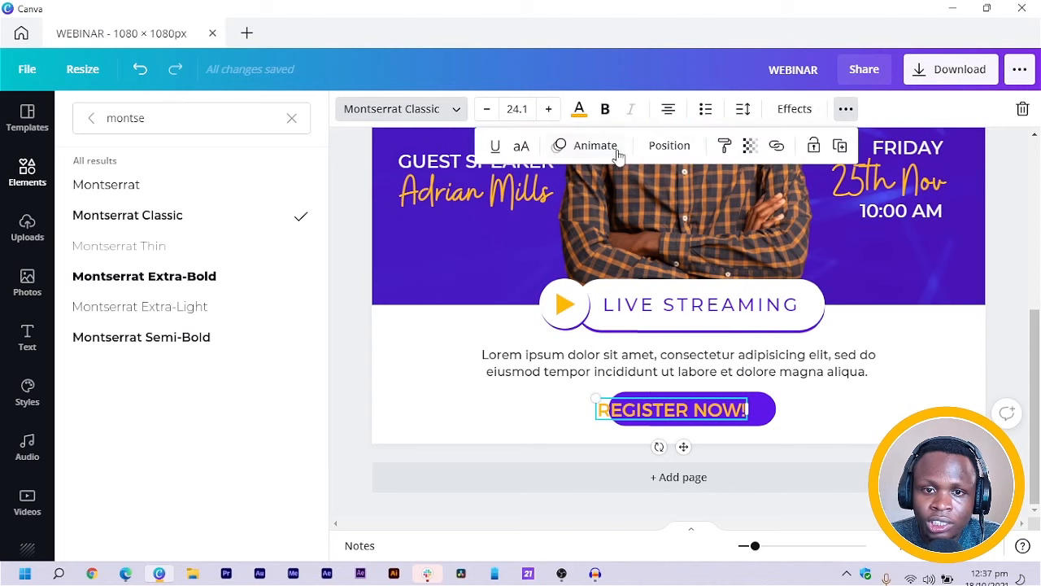
{"action": "left_click", "coordinate": [667, 147]}
{"action": "left_click", "coordinate": [604, 284]}
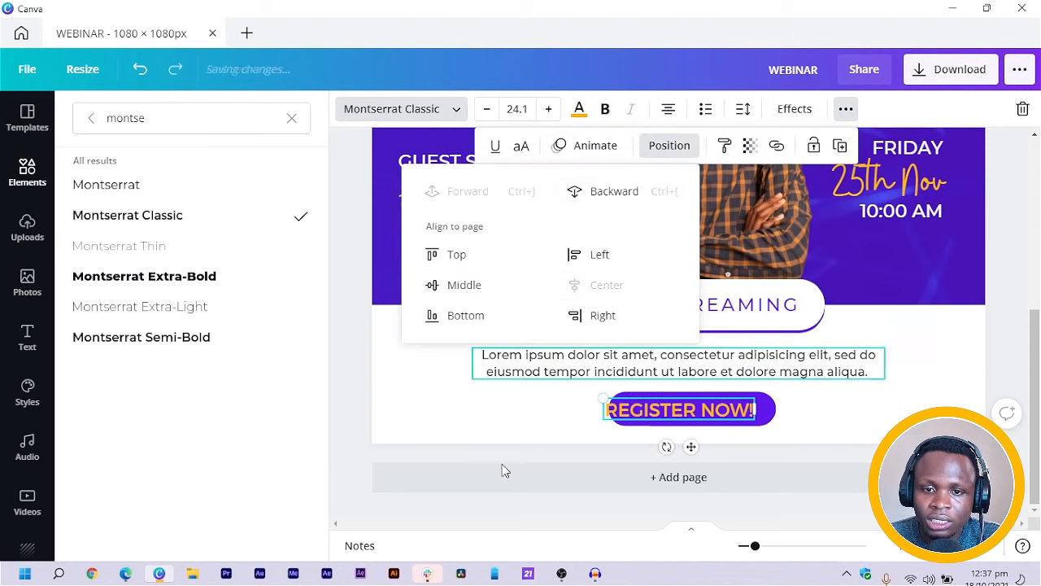
{"action": "left_click", "coordinate": [550, 437]}
{"action": "left_click", "coordinate": [839, 431]}
{"action": "left_click", "coordinate": [880, 432]}
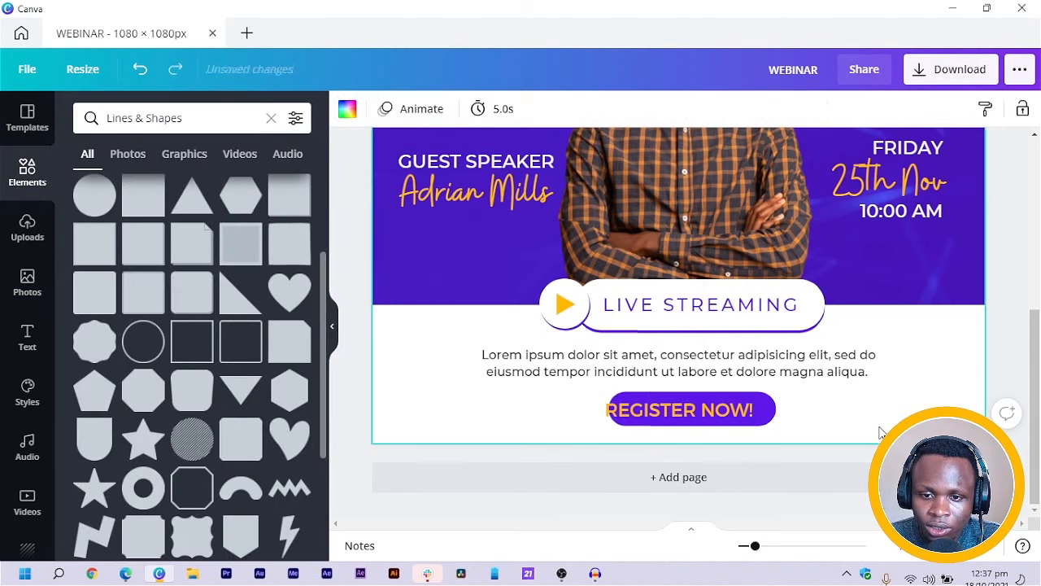
Step: Center the small purple bar horizontally on the page behind the REGISTER NOW! text
{"action": "left_click", "coordinate": [769, 415]}
{"action": "left_click", "coordinate": [825, 109]}
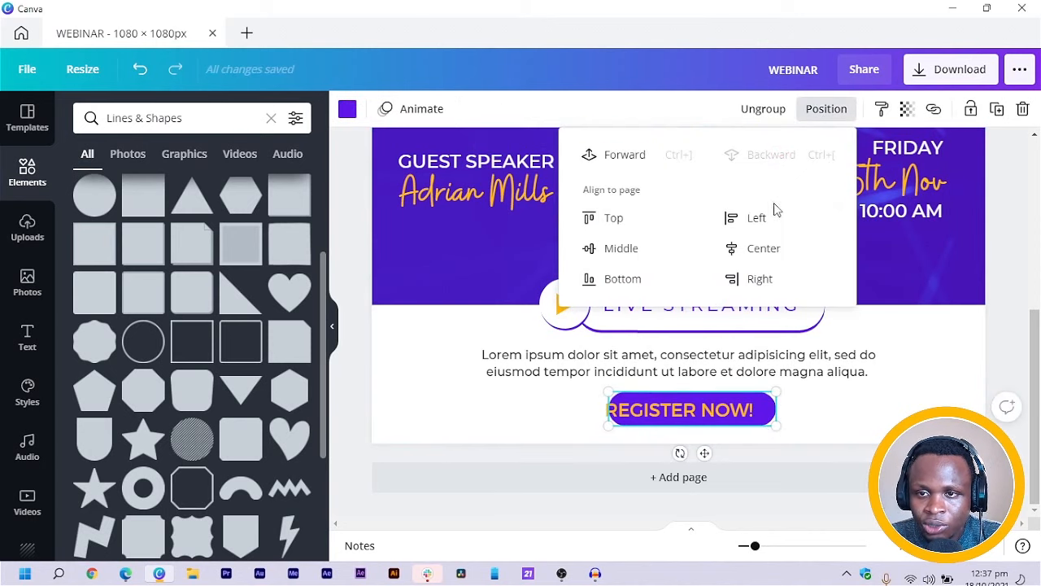
{"action": "left_click", "coordinate": [765, 248]}
{"action": "left_click", "coordinate": [846, 437]}
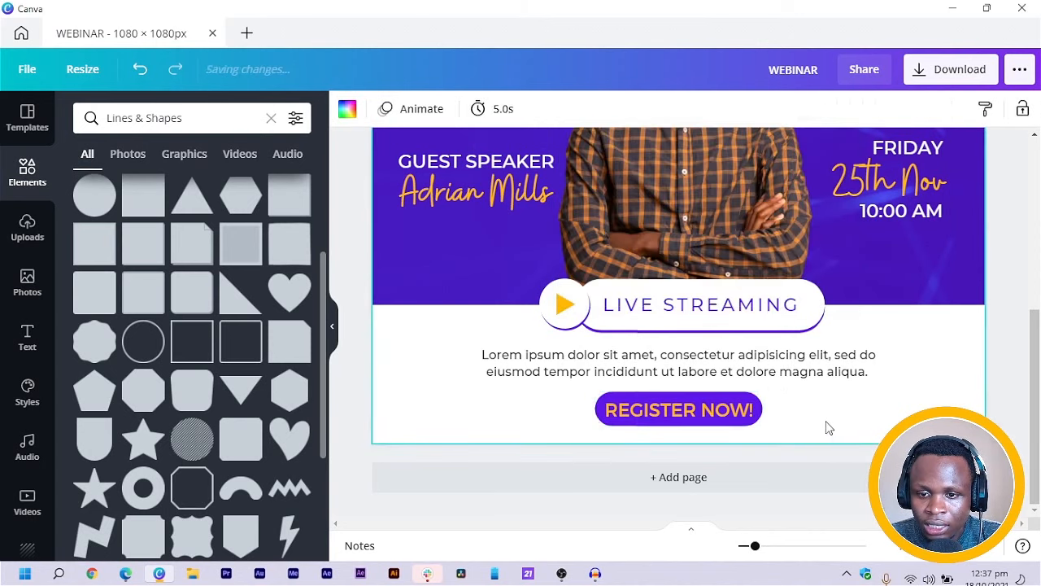
Step: Scale the small purple bar and its REGISTER NOW! text down together to font size 19.8
{"action": "left_click", "coordinate": [701, 423]}
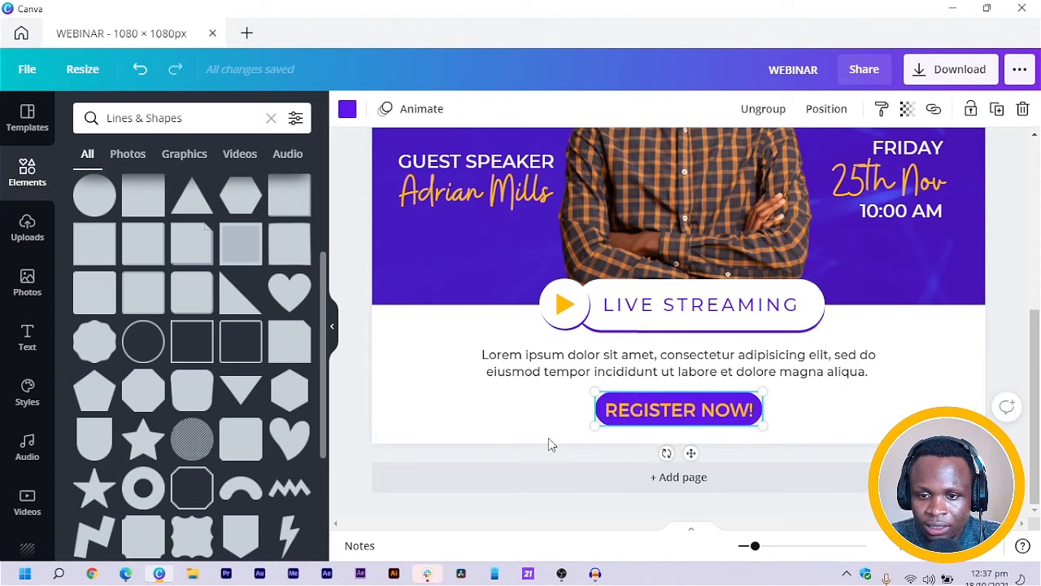
{"action": "double_click", "coordinate": [674, 406]}
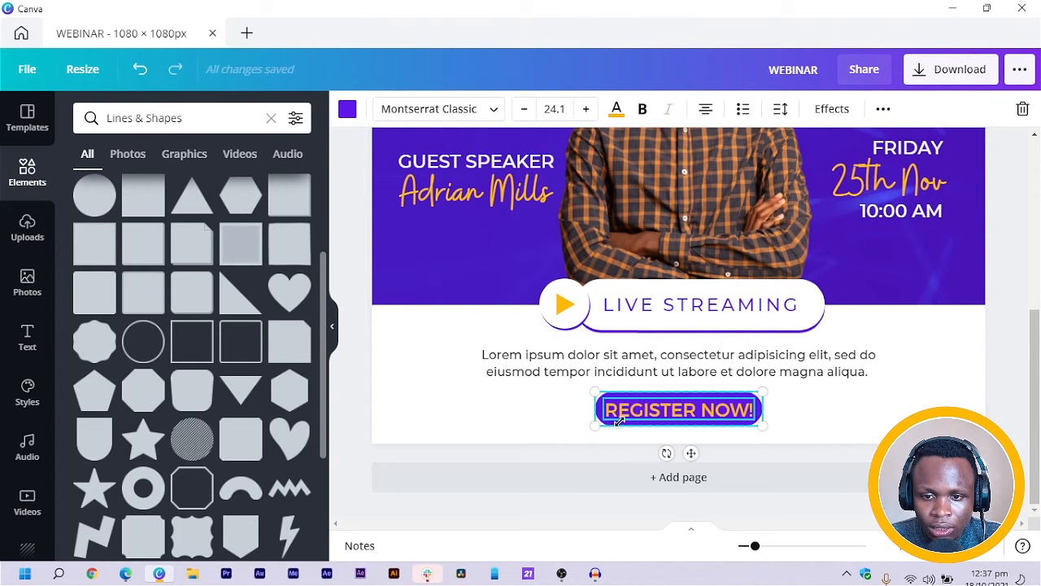
{"action": "left_click_drag", "start_coordinate": [618, 420], "coordinate": [623, 421]}
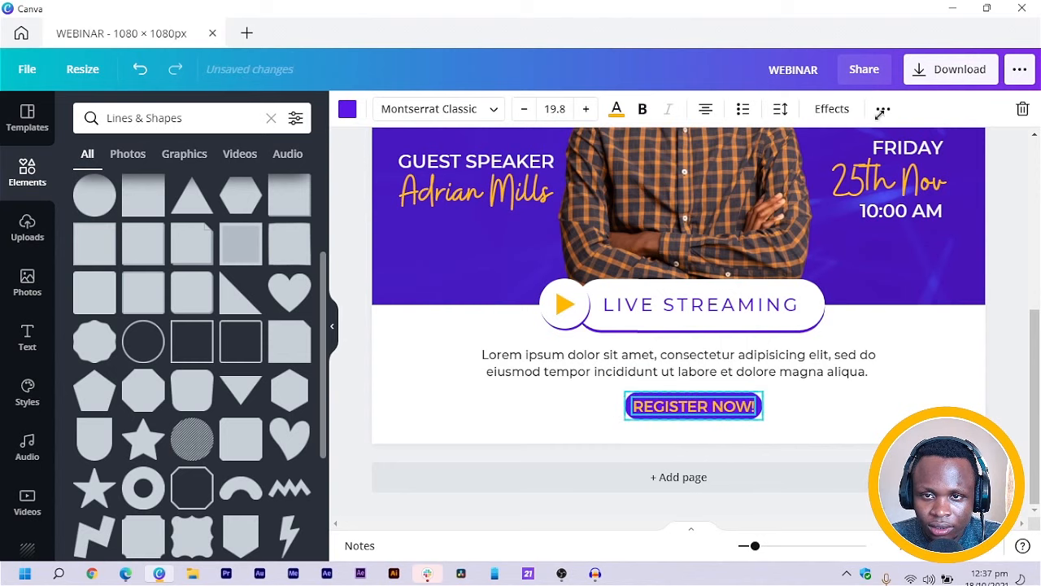
{"action": "left_click", "coordinate": [884, 109]}
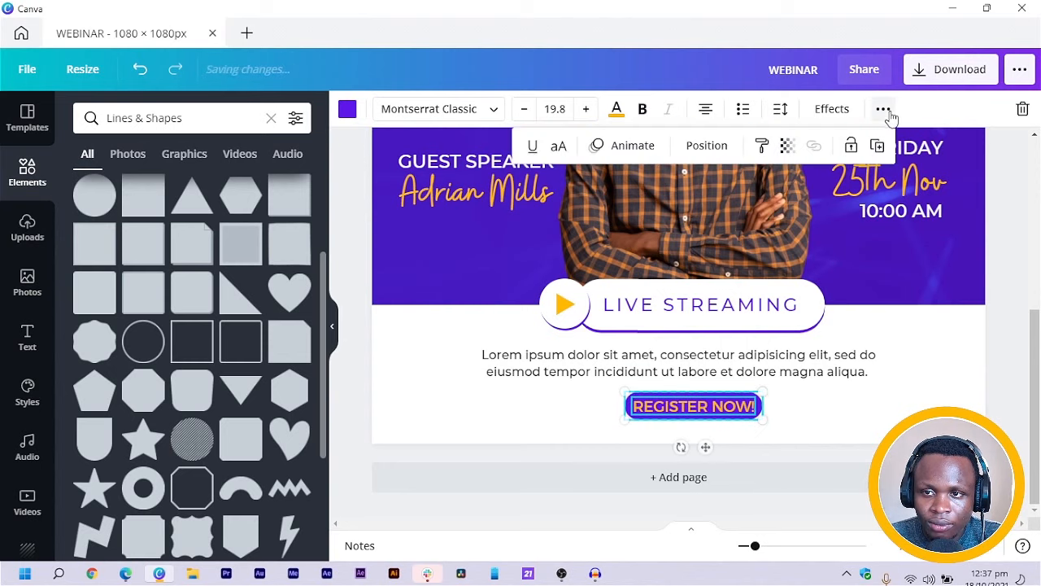
{"action": "left_click", "coordinate": [693, 155]}
{"action": "left_click", "coordinate": [540, 431]}
{"action": "left_click", "coordinate": [539, 432]}
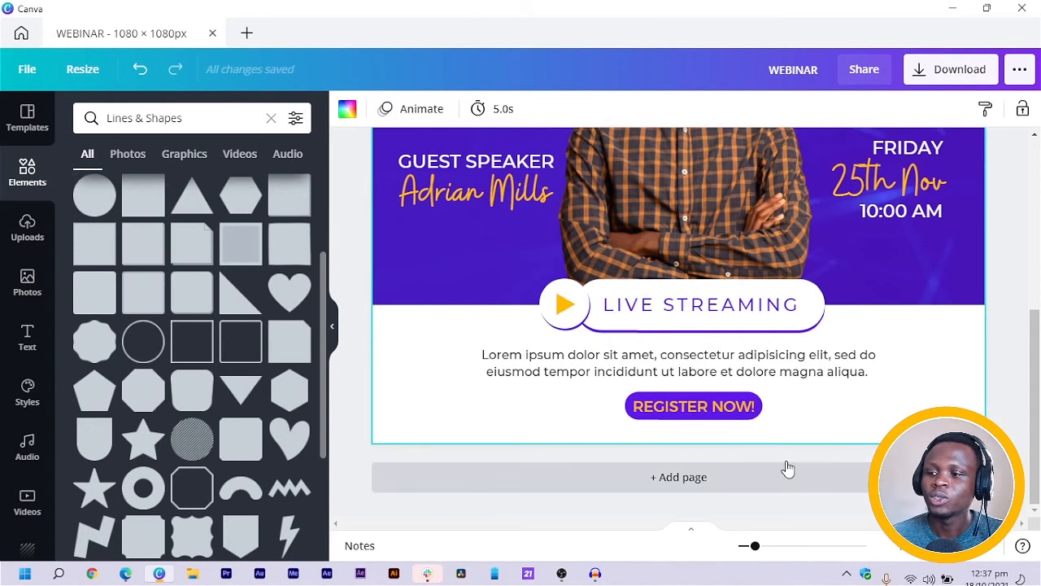
Step: Shorten the white LIVE STREAMING bar from its far end and shift its text slightly toward the play icon to fit inside
{"action": "left_click", "coordinate": [799, 330]}
{"action": "left_click_drag", "start_coordinate": [824, 327], "coordinate": [802, 318]}
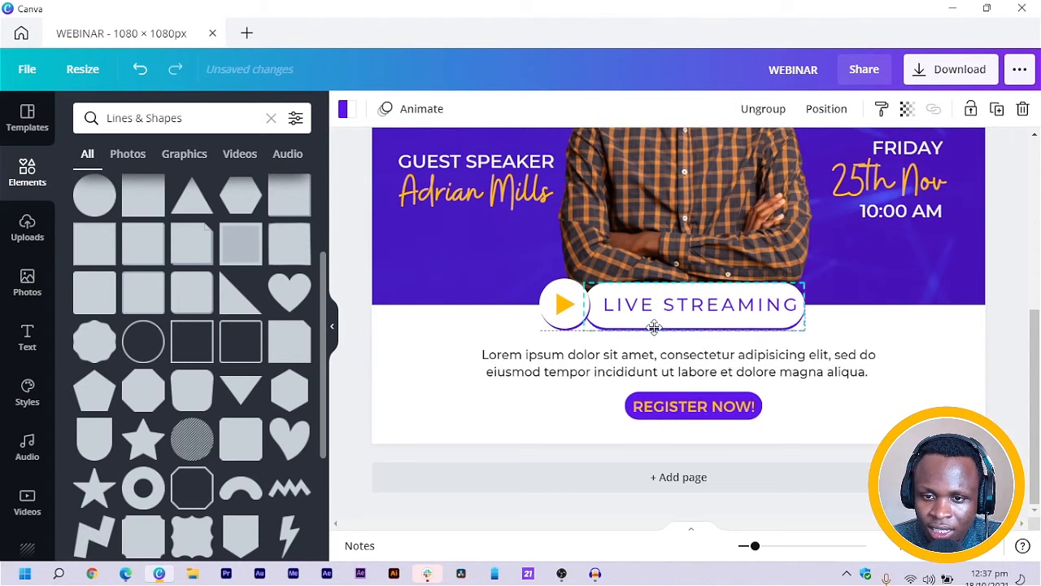
{"action": "left_click", "coordinate": [853, 337]}
{"action": "left_click", "coordinate": [716, 315]}
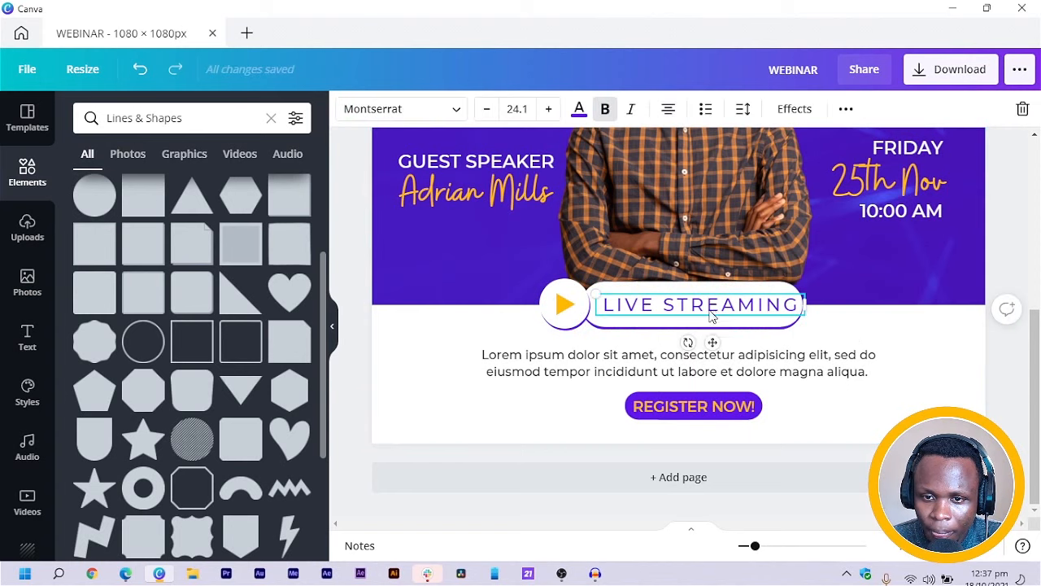
{"action": "left_click_drag", "start_coordinate": [716, 316], "coordinate": [711, 316]}
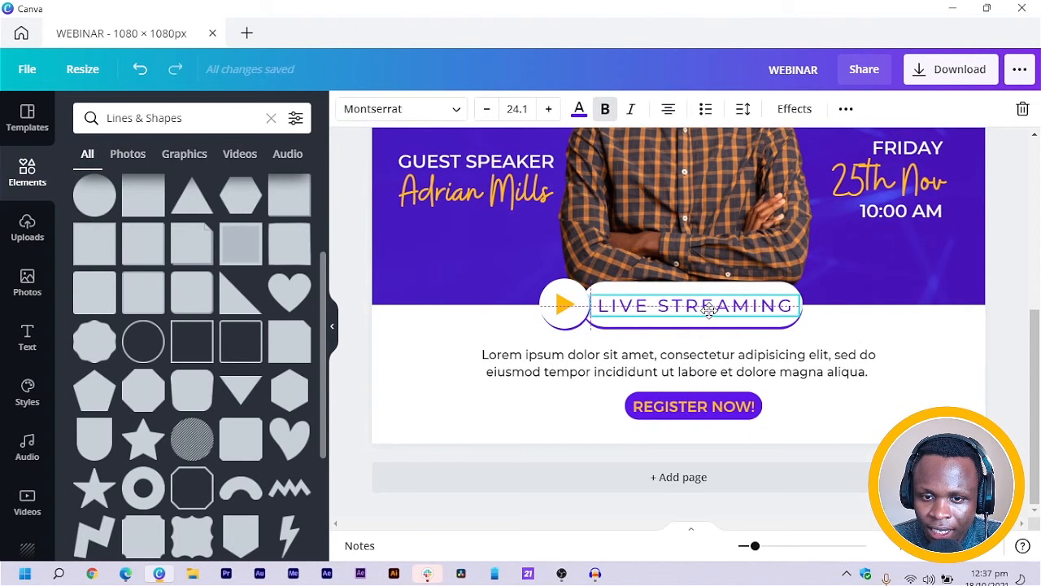
{"action": "left_click", "coordinate": [425, 330]}
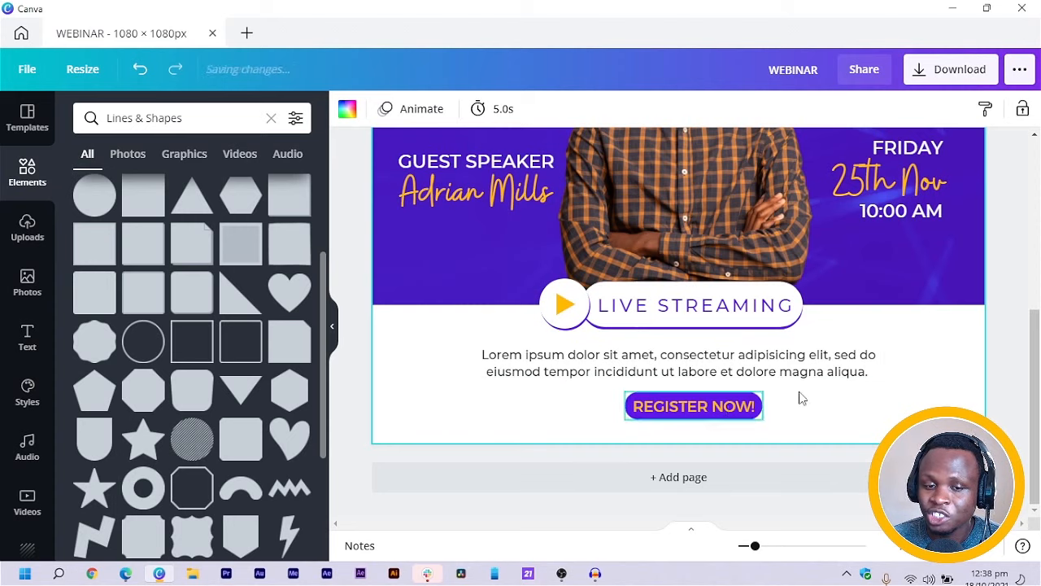
Step: Search the elements for LOGO and limit the results to graphics
{"action": "scroll", "coordinate": [721, 372], "scroll_direction": "up", "scroll_amount": 5}
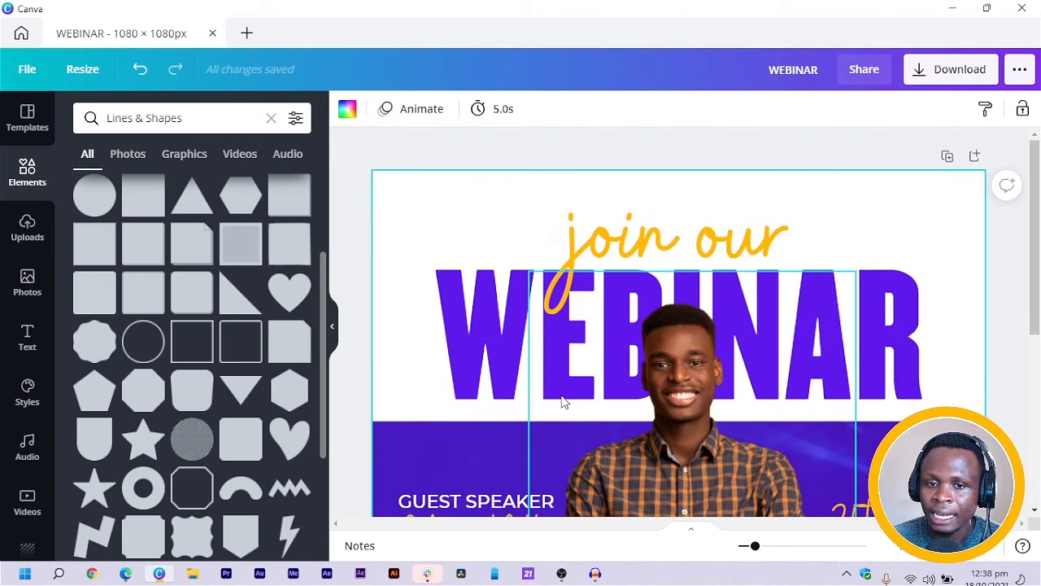
{"action": "left_click", "coordinate": [205, 117]}
{"action": "key", "text": "ctrl+a"}
{"action": "type", "text": "LOGO"}
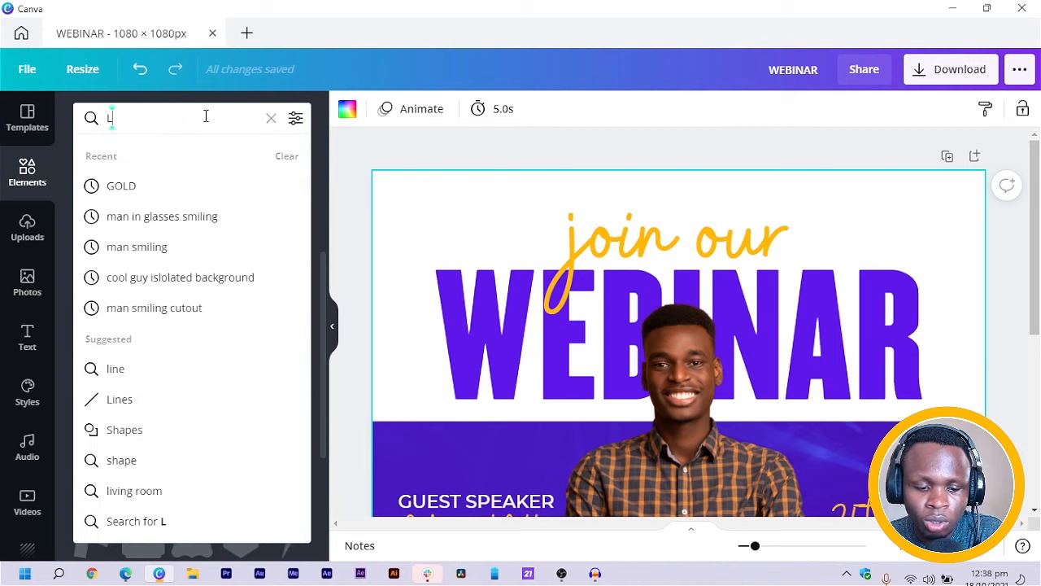
{"action": "key", "text": "Return"}
{"action": "scroll", "coordinate": [327, 212], "scroll_direction": "down", "scroll_amount": 2}
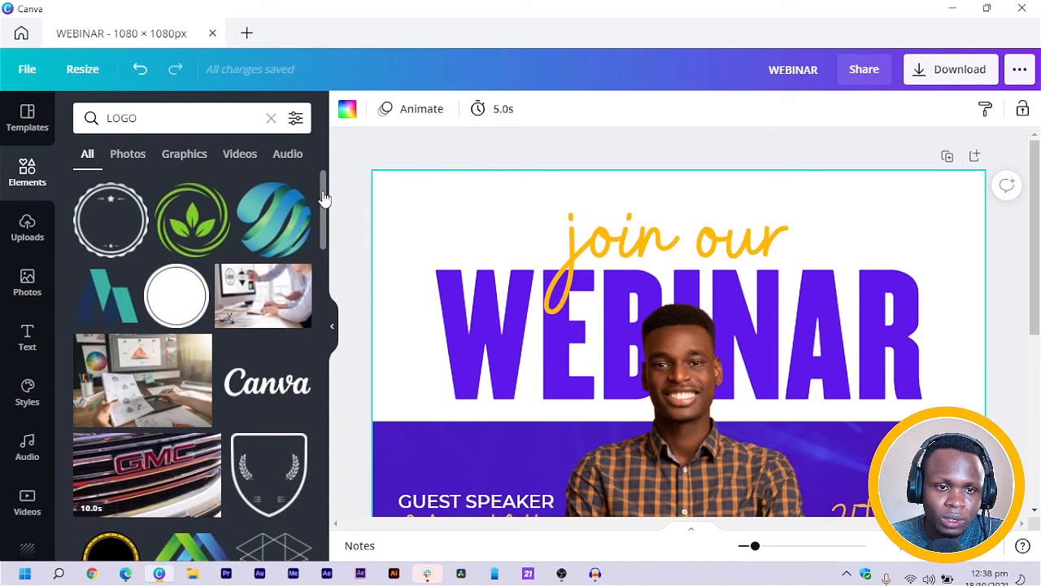
{"action": "scroll", "coordinate": [304, 420], "scroll_direction": "down", "scroll_amount": 10}
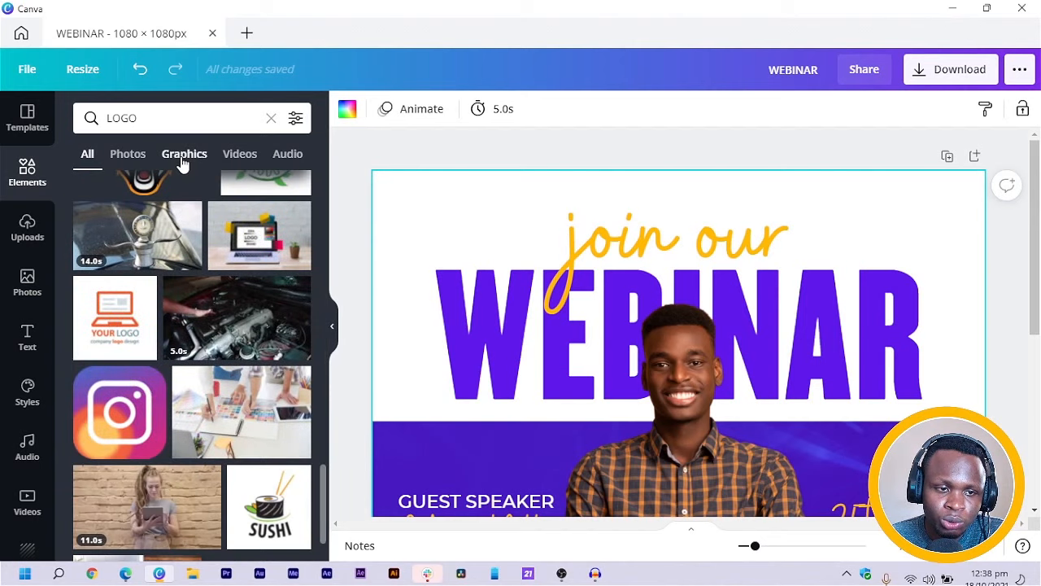
{"action": "left_click", "coordinate": [184, 159]}
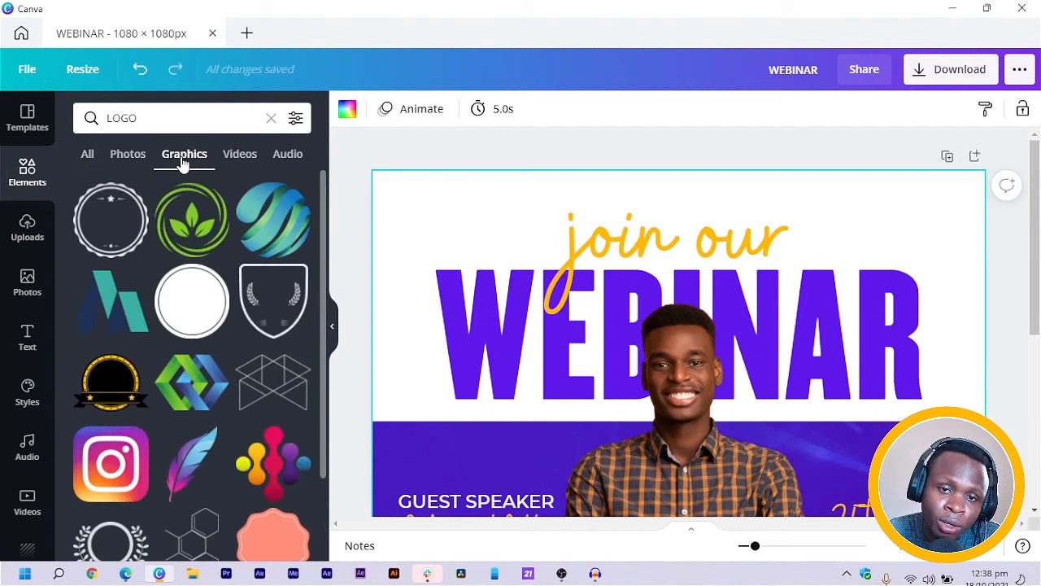
Step: Add the black hexagonal Co. logo graphic to the page and move it toward the page's upper-left corner
{"action": "scroll", "coordinate": [184, 389], "scroll_direction": "down", "scroll_amount": 4}
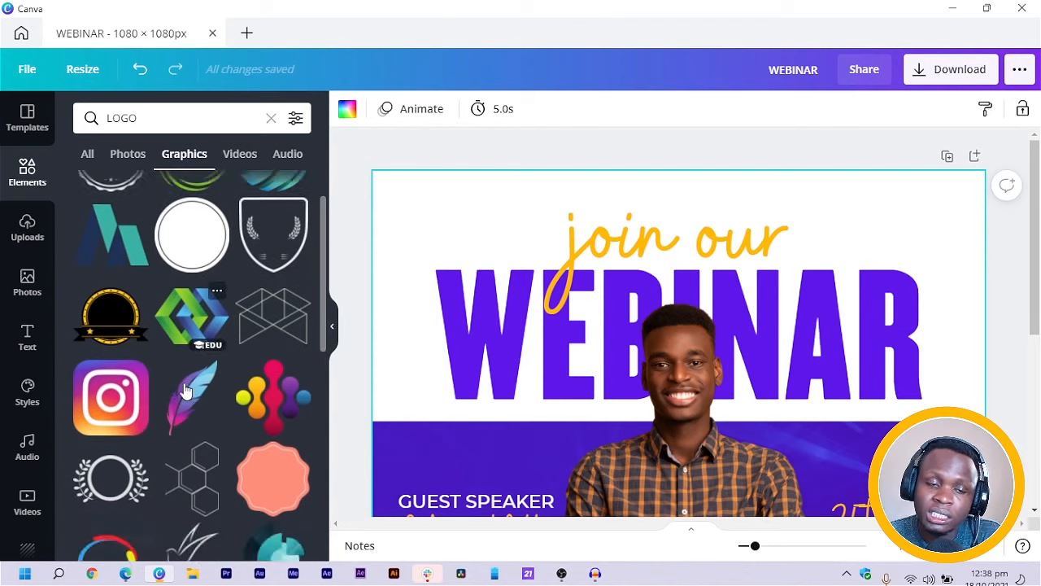
{"action": "scroll", "coordinate": [184, 382], "scroll_direction": "down", "scroll_amount": 2}
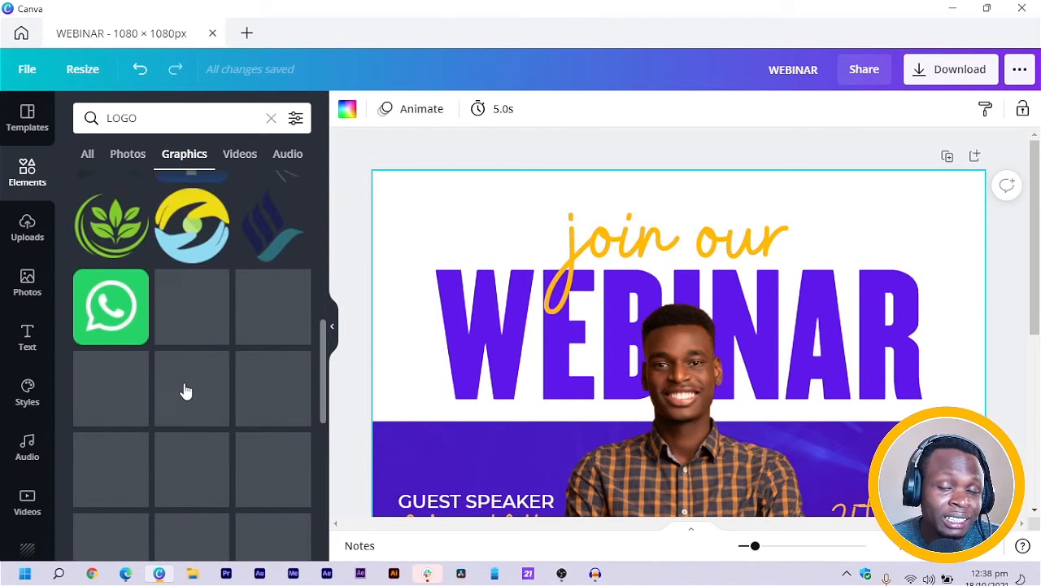
{"action": "scroll", "coordinate": [186, 390], "scroll_direction": "down", "scroll_amount": 3}
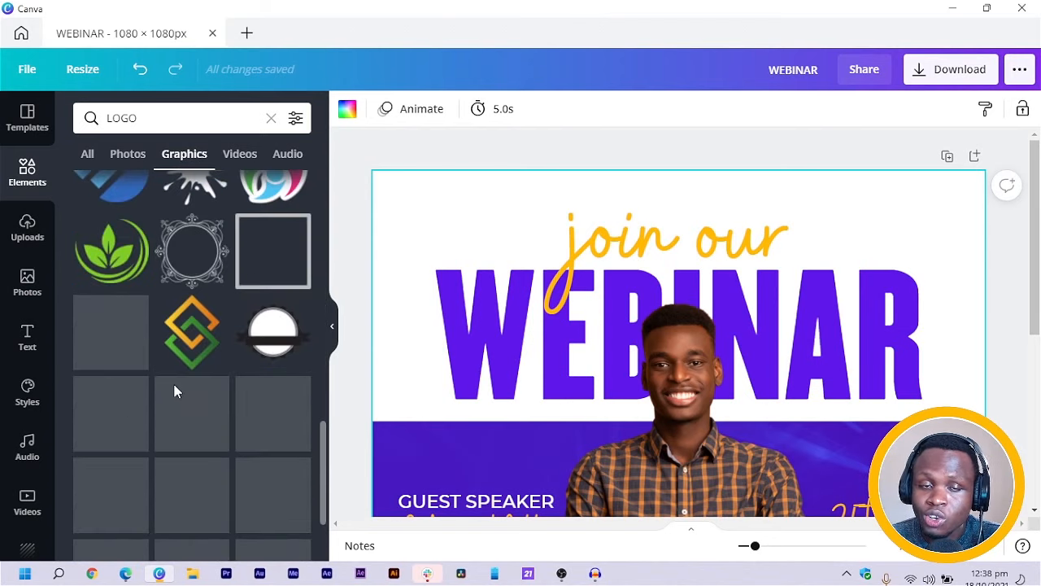
{"action": "scroll", "coordinate": [164, 398], "scroll_direction": "down", "scroll_amount": 6}
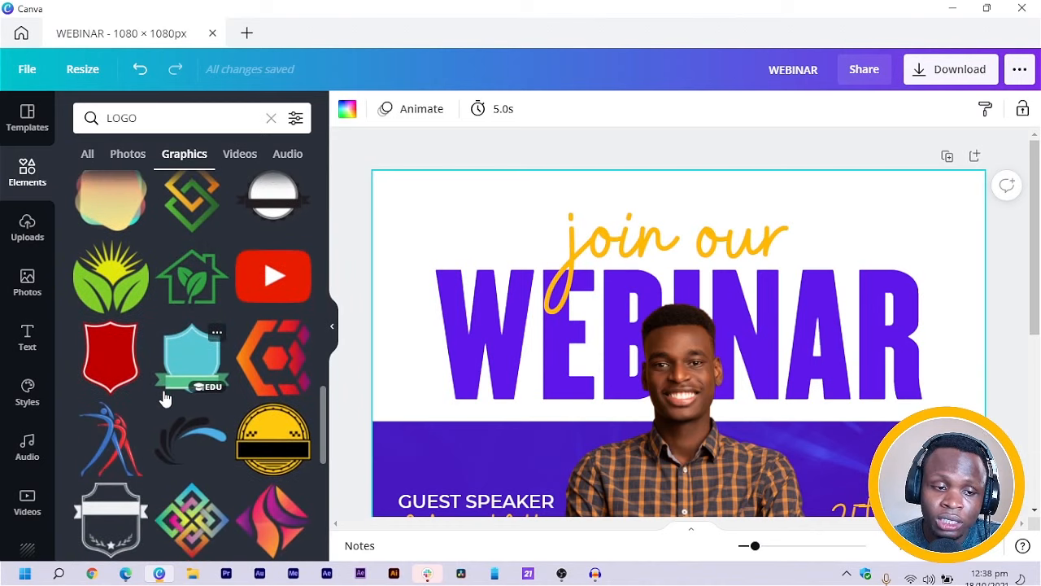
{"action": "scroll", "coordinate": [152, 399], "scroll_direction": "down", "scroll_amount": 1}
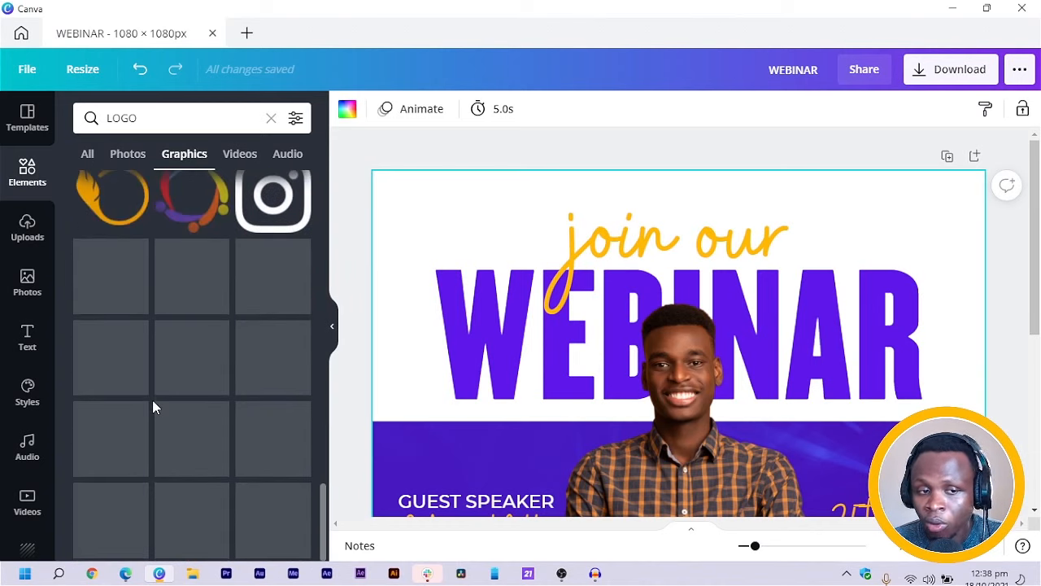
{"action": "scroll", "coordinate": [151, 401], "scroll_direction": "down", "scroll_amount": 5}
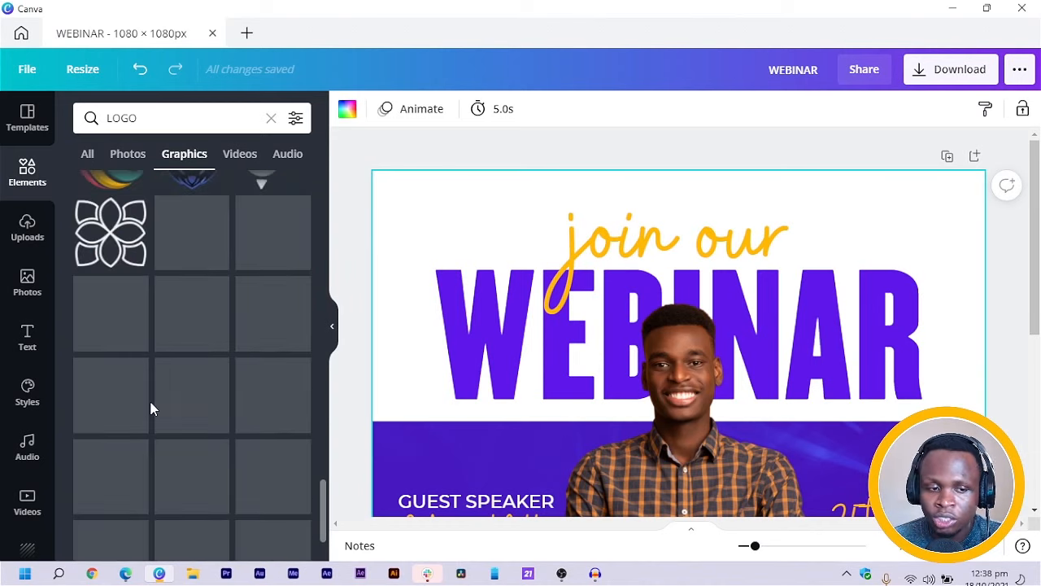
{"action": "scroll", "coordinate": [150, 406], "scroll_direction": "down", "scroll_amount": 1}
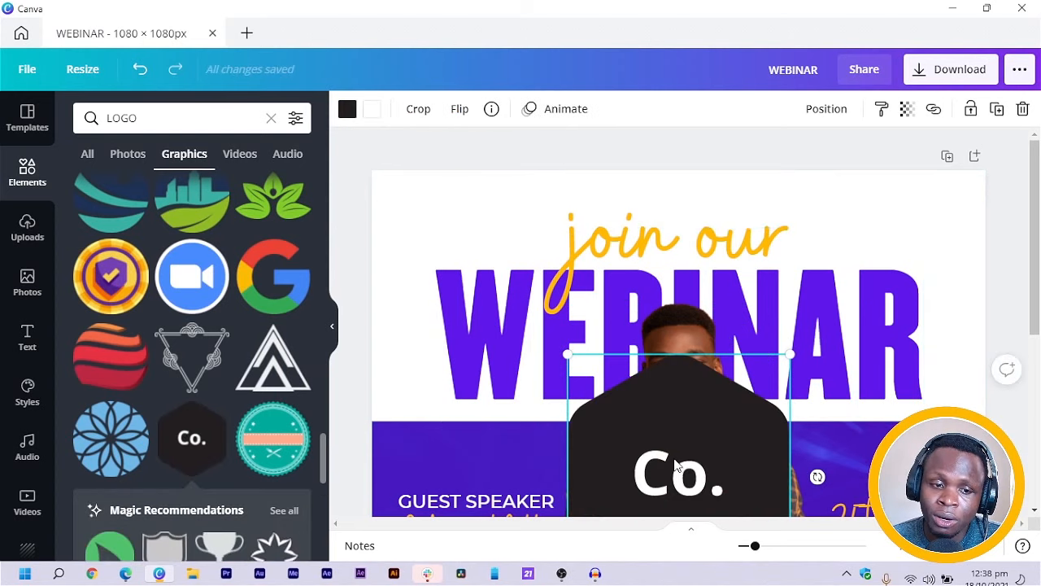
{"action": "left_click_drag", "start_coordinate": [646, 455], "coordinate": [472, 249]}
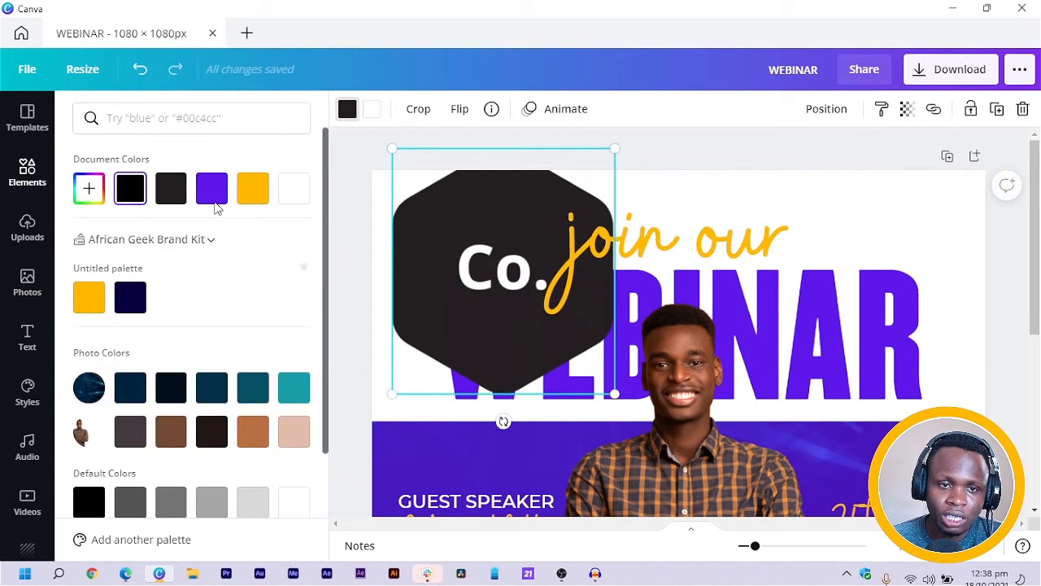
Step: Recolor the Co. logo's hexagon with the document purple and shrink it to a small badge in the page's upper-left corner
{"action": "left_click", "coordinate": [211, 188]}
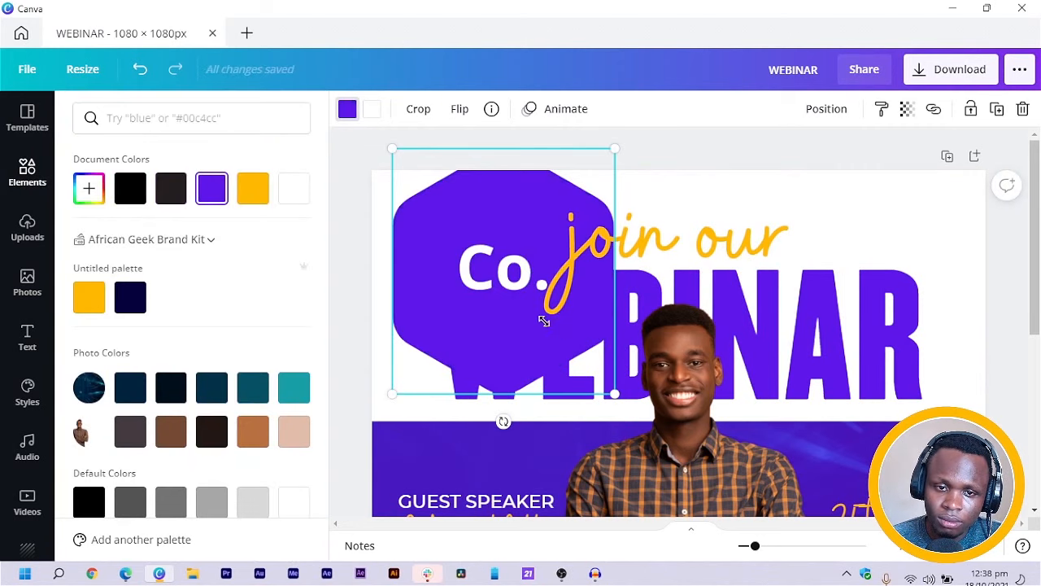
{"action": "left_click_drag", "start_coordinate": [469, 242], "coordinate": [421, 195]}
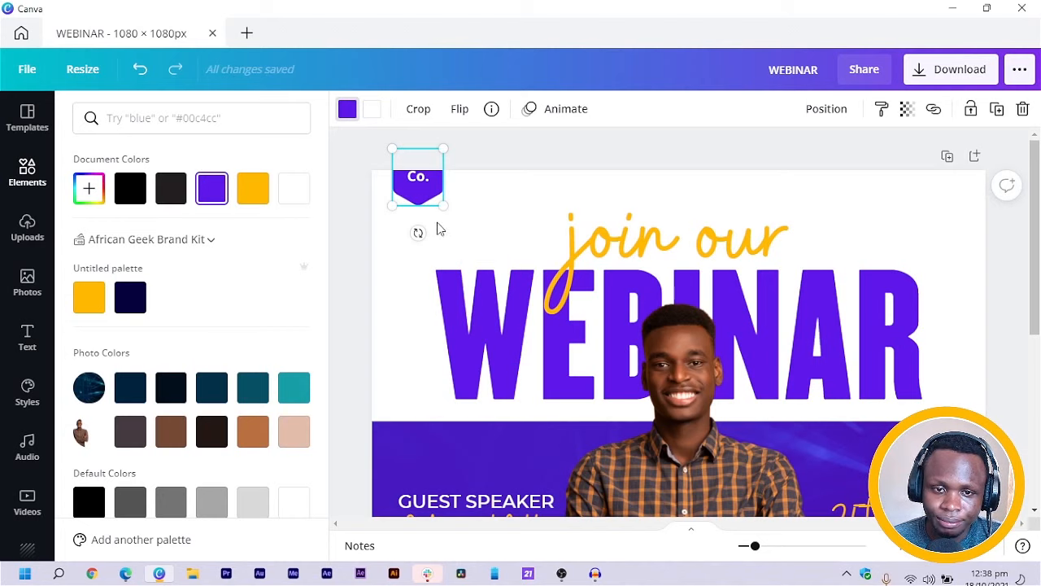
{"action": "left_click_drag", "start_coordinate": [442, 232], "coordinate": [455, 266]}
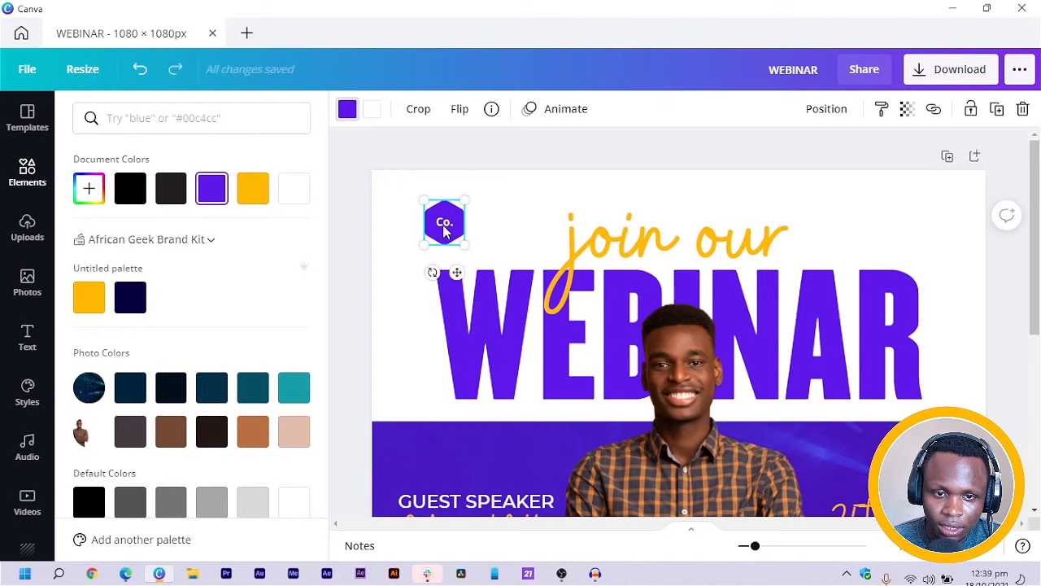
{"action": "left_click_drag", "start_coordinate": [679, 200], "coordinate": [423, 204]}
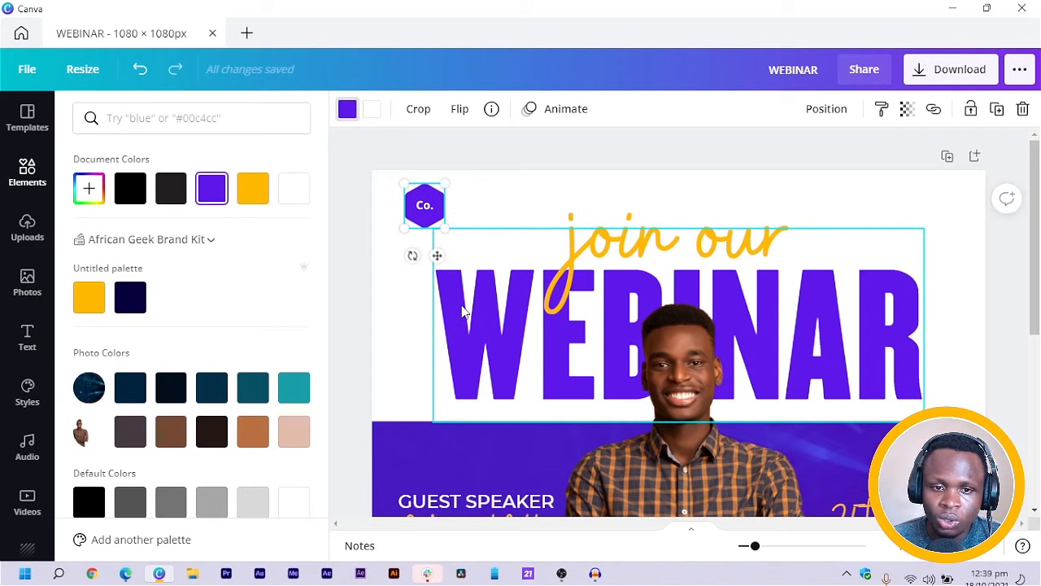
Step: Scale the WEBINAR heading down to font size 199 and lower the "join our" text slightly over it
{"action": "left_click", "coordinate": [885, 268]}
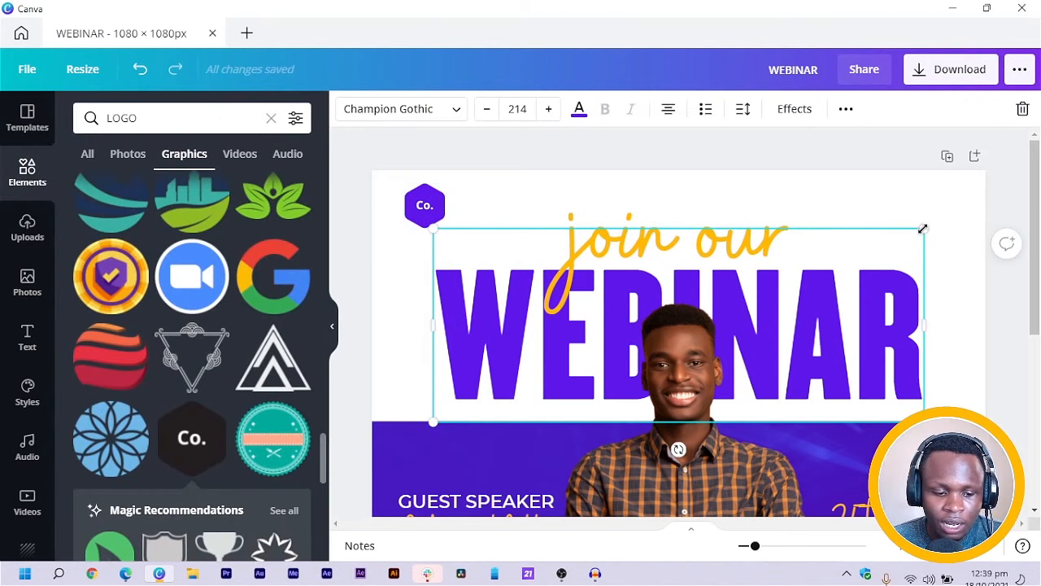
{"action": "left_click_drag", "start_coordinate": [917, 237], "coordinate": [913, 249]}
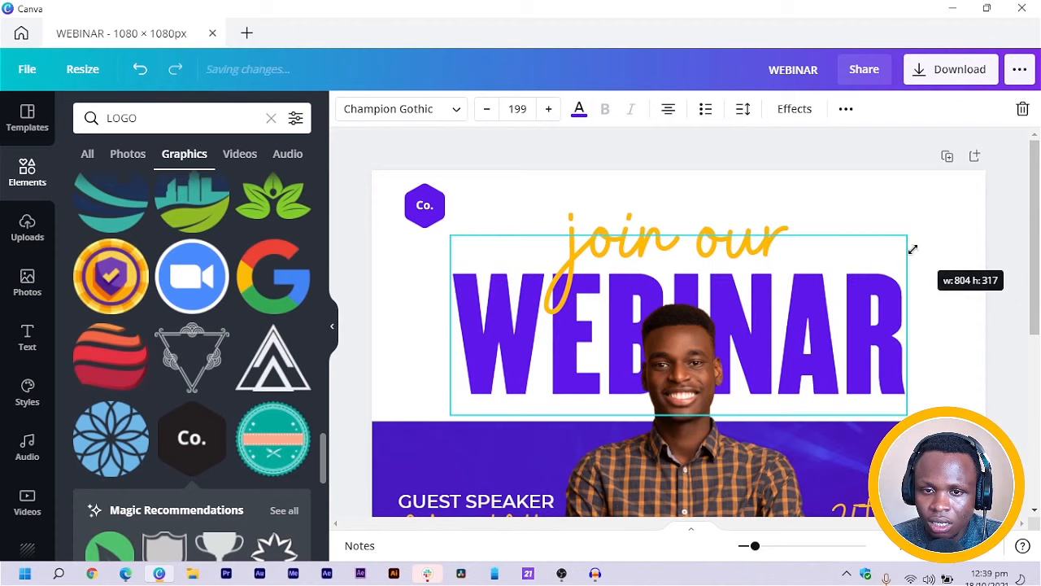
{"action": "left_click", "coordinate": [593, 219]}
{"action": "left_click_drag", "start_coordinate": [591, 217], "coordinate": [592, 224]}
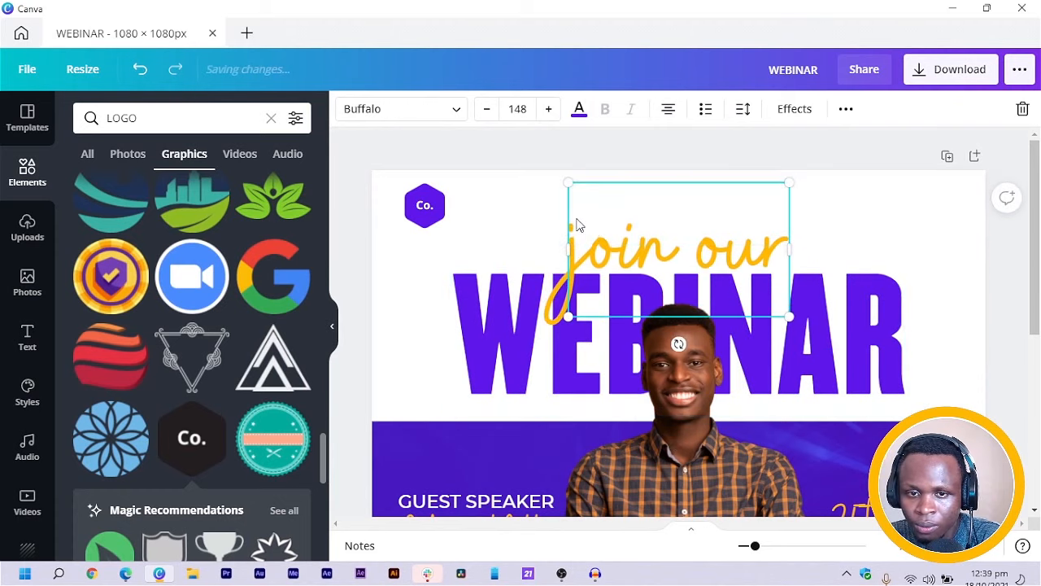
Step: Place a copy of the LIVE STREAMING text beside the Co. logo, vertically aligned with it
{"action": "left_click", "coordinate": [424, 210]}
{"action": "scroll", "coordinate": [439, 248], "scroll_direction": "down", "scroll_amount": 3}
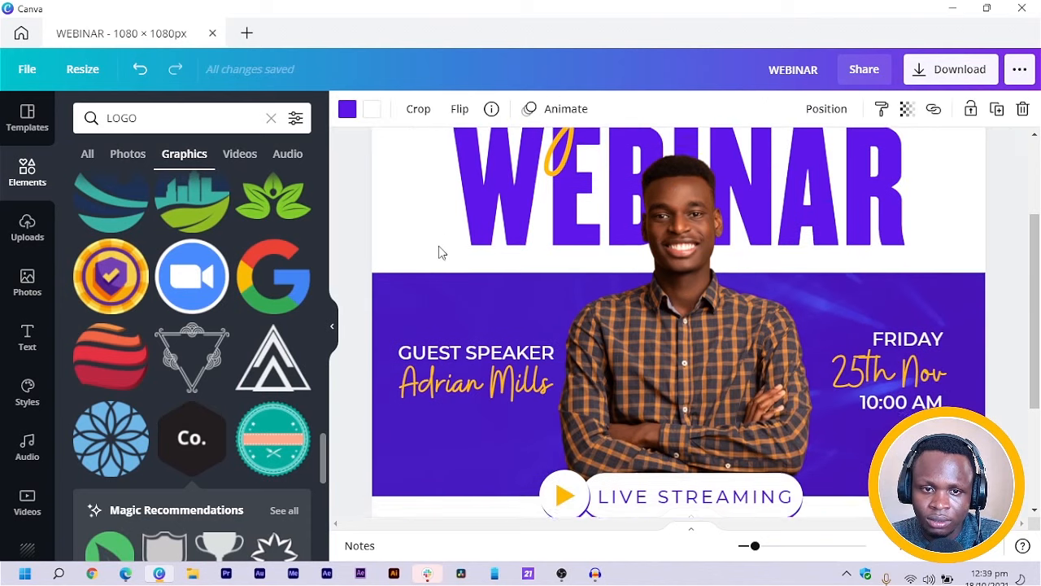
{"action": "scroll", "coordinate": [442, 249], "scroll_direction": "up", "scroll_amount": 3}
{"action": "scroll", "coordinate": [488, 431], "scroll_direction": "down", "scroll_amount": 1}
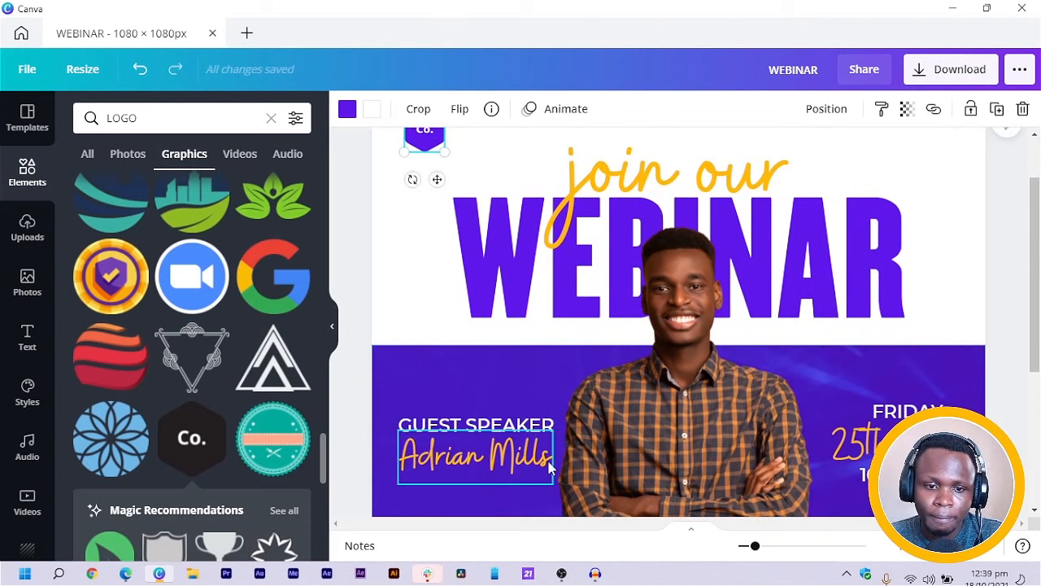
{"action": "scroll", "coordinate": [581, 453], "scroll_direction": "down", "scroll_amount": 3}
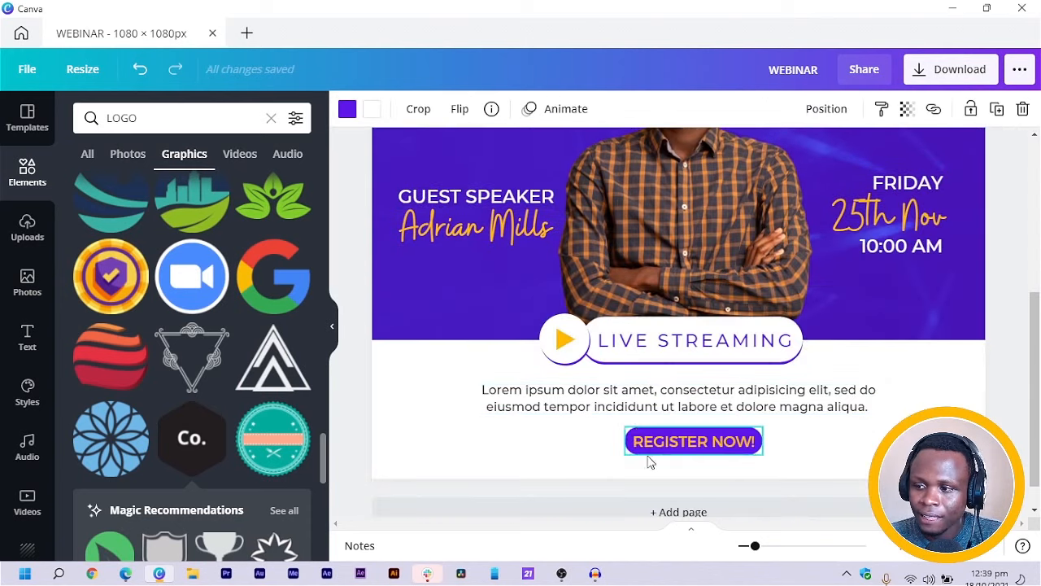
{"action": "left_click", "coordinate": [677, 341]}
{"action": "left_click_drag", "start_coordinate": [708, 387], "coordinate": [568, 245]}
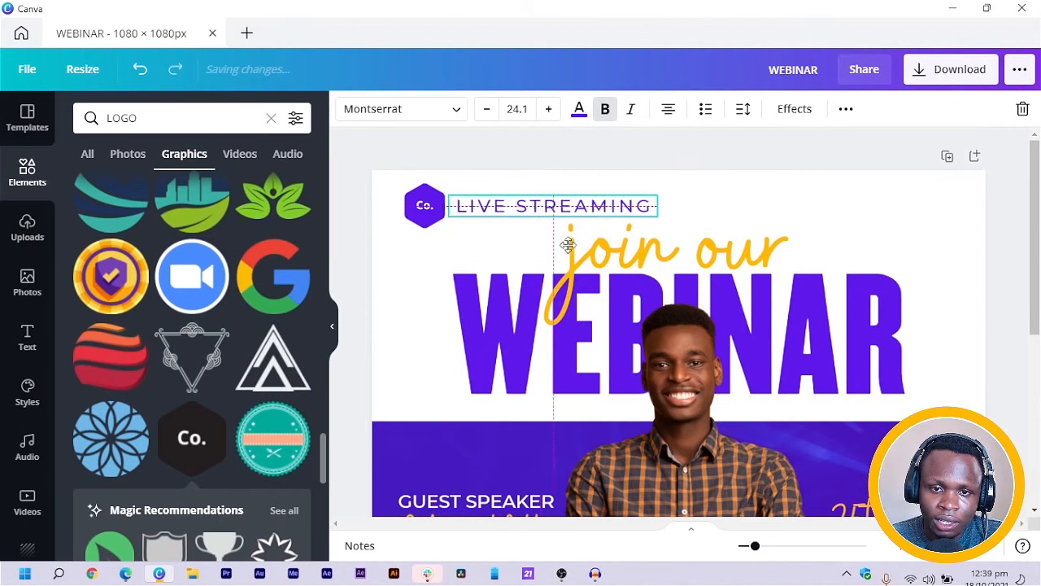
Step: Replace the text beside the Co. logo with CREATIVE BRAND
{"action": "double_click", "coordinate": [538, 205]}
{"action": "double_click", "coordinate": [539, 205]}
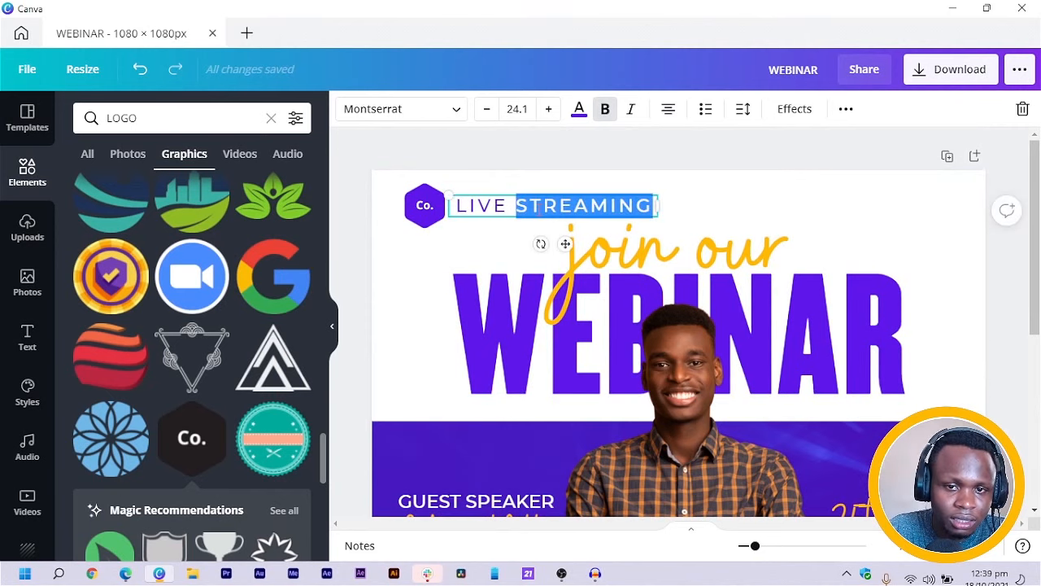
{"action": "key", "text": "ctrl+a"}
{"action": "type", "text": "BR"}
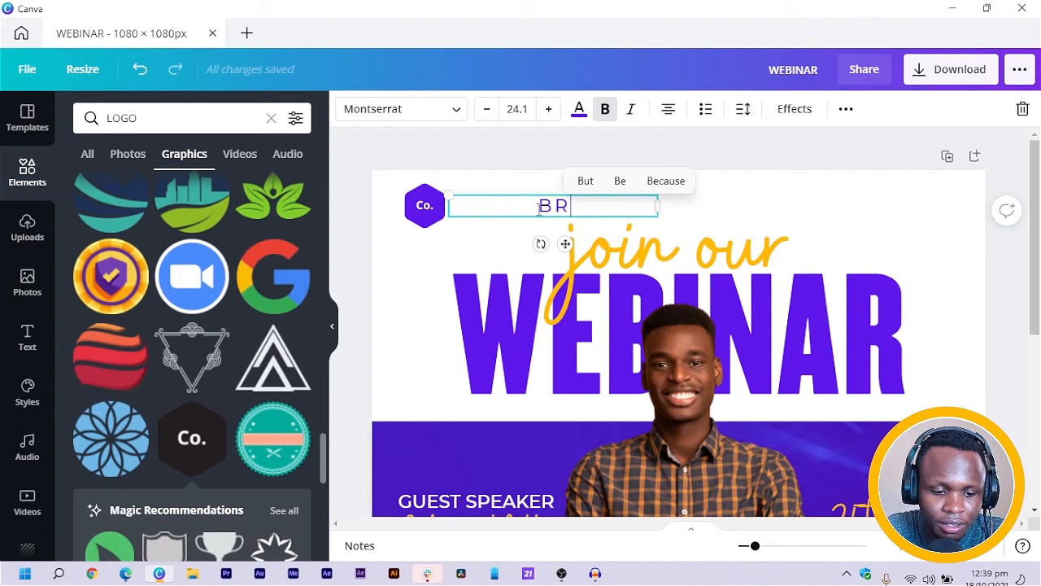
{"action": "type", "text": "EATIVE BRAND"}
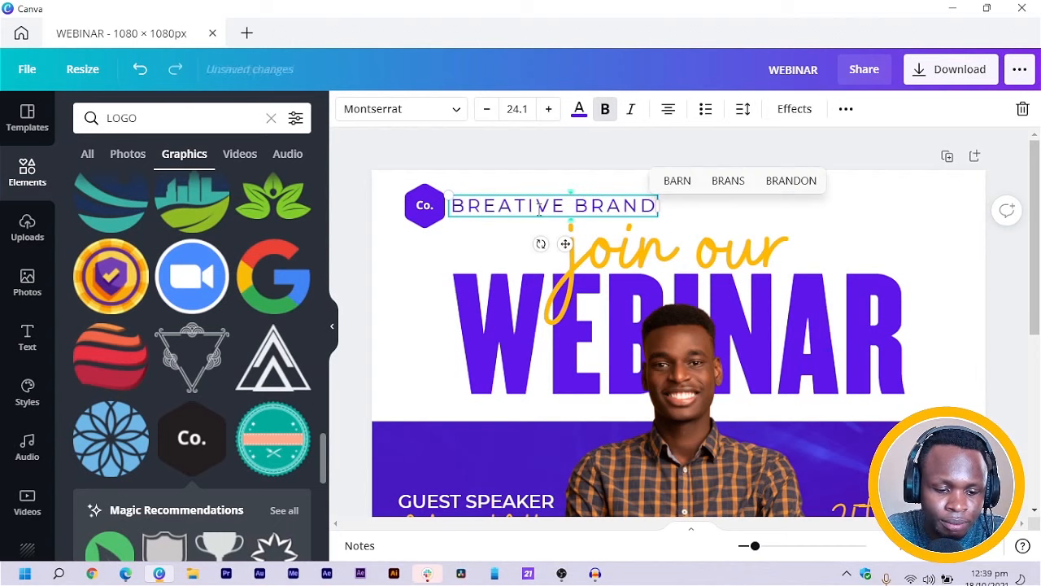
{"action": "key", "text": "ctrl+a"}
{"action": "left_click", "coordinate": [469, 201]}
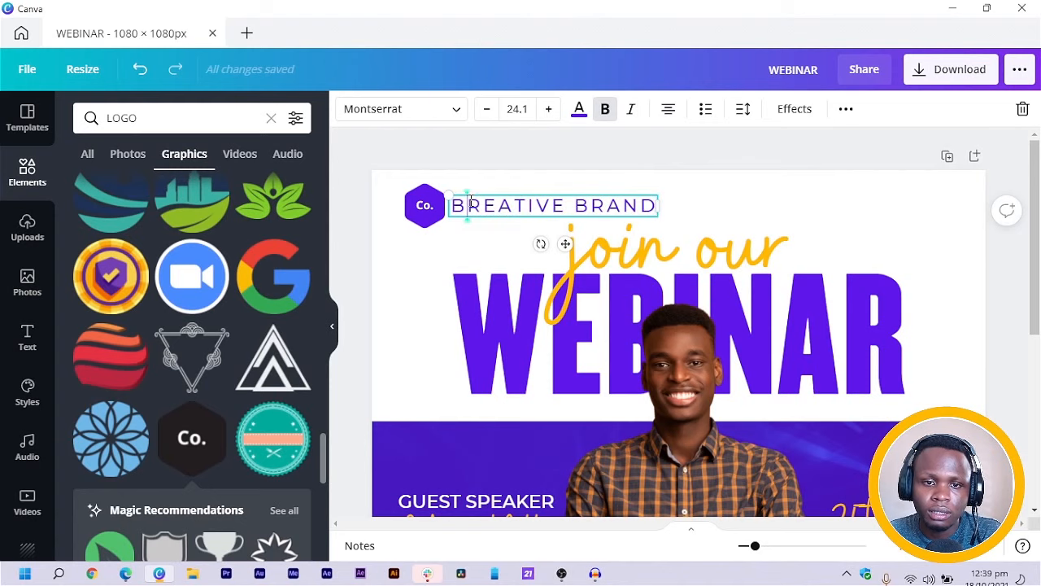
{"action": "key", "text": "BackSpace"}
{"action": "type", "text": "C"}
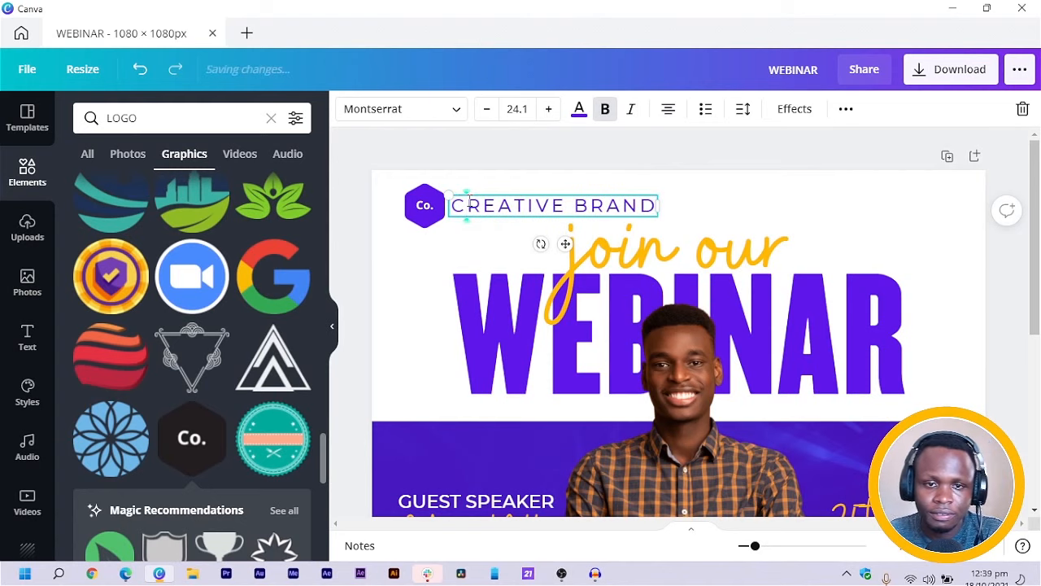
Step: Set the letter spacing of the CREATIVE BRAND text to 0 and left-align it beside the Co. logo
{"action": "key", "text": "ctrl+a"}
{"action": "left_click", "coordinate": [743, 108]}
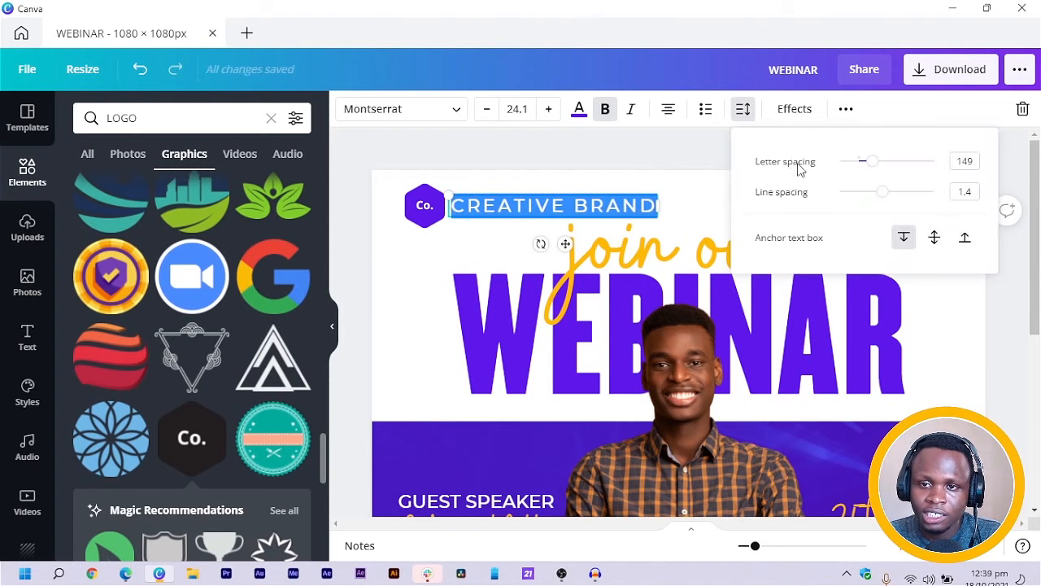
{"action": "left_click", "coordinate": [968, 161]}
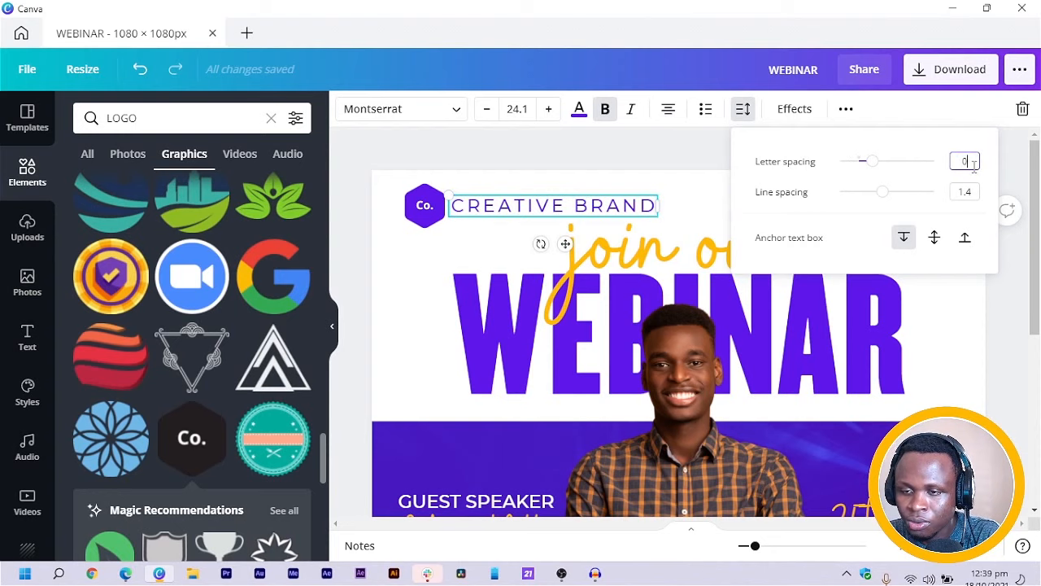
{"action": "type", "text": "0"}
{"action": "key", "text": "Return"}
{"action": "left_click", "coordinate": [669, 109]}
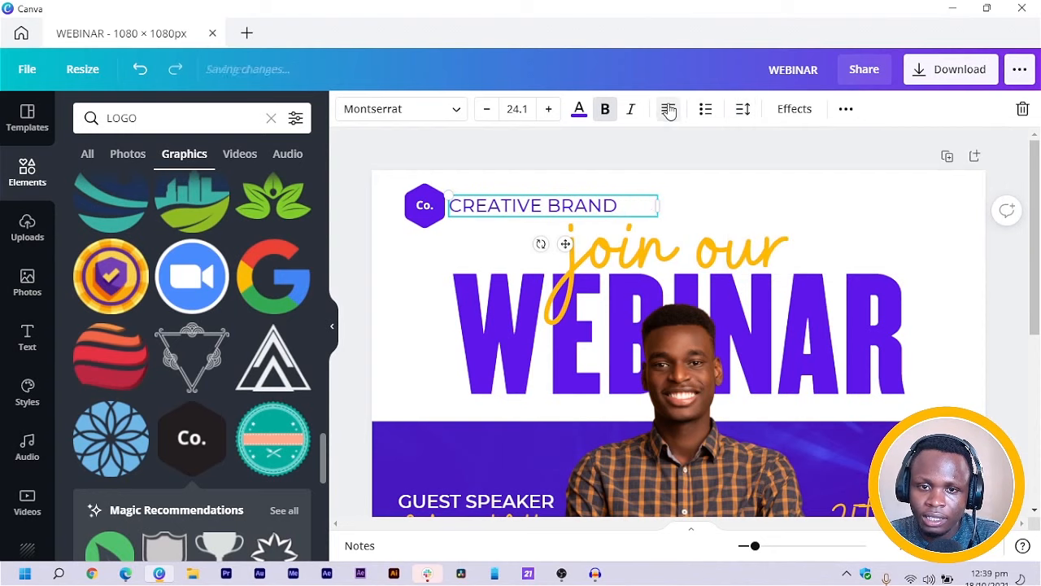
{"action": "left_click", "coordinate": [376, 217]}
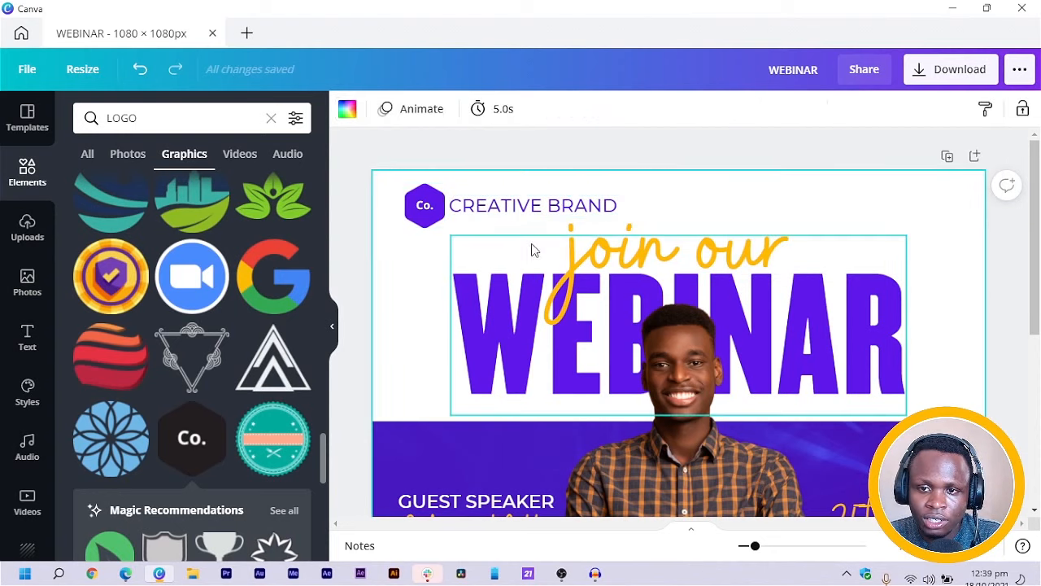
Step: Place a copy of the LIVE STREAMING badge's play triangle near the page's lower-left corner and recolor it with the document purple
{"action": "scroll", "coordinate": [529, 247], "scroll_direction": "down", "scroll_amount": 3}
{"action": "scroll", "coordinate": [526, 245], "scroll_direction": "down", "scroll_amount": 2}
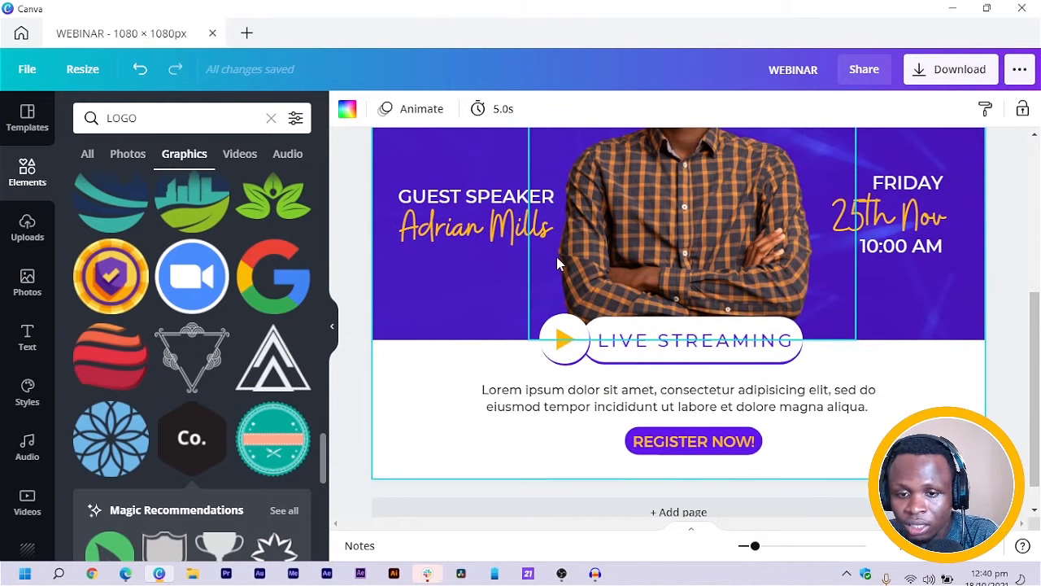
{"action": "scroll", "coordinate": [556, 257], "scroll_direction": "down", "scroll_amount": 2}
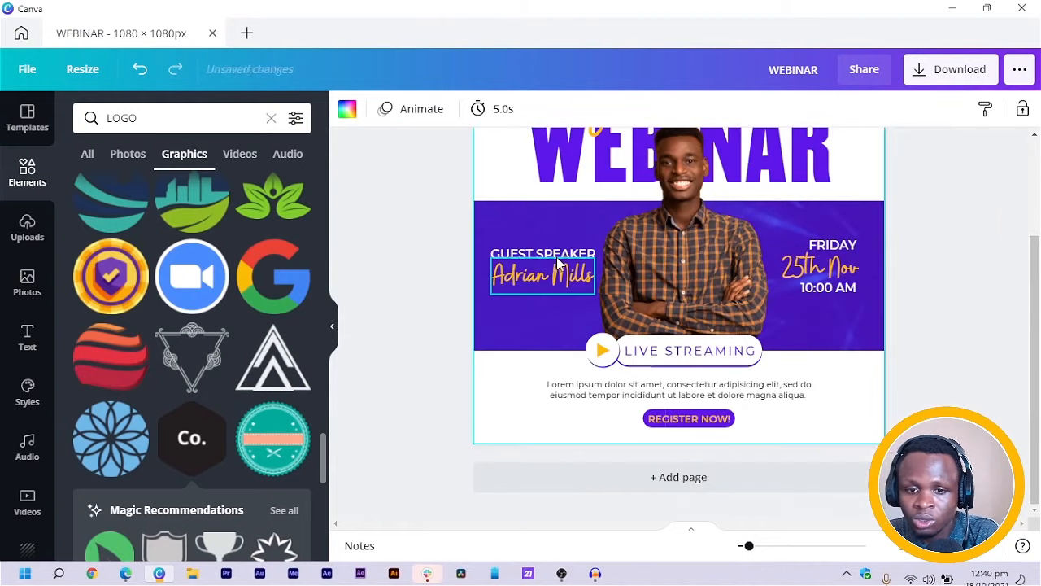
{"action": "left_click", "coordinate": [604, 349]}
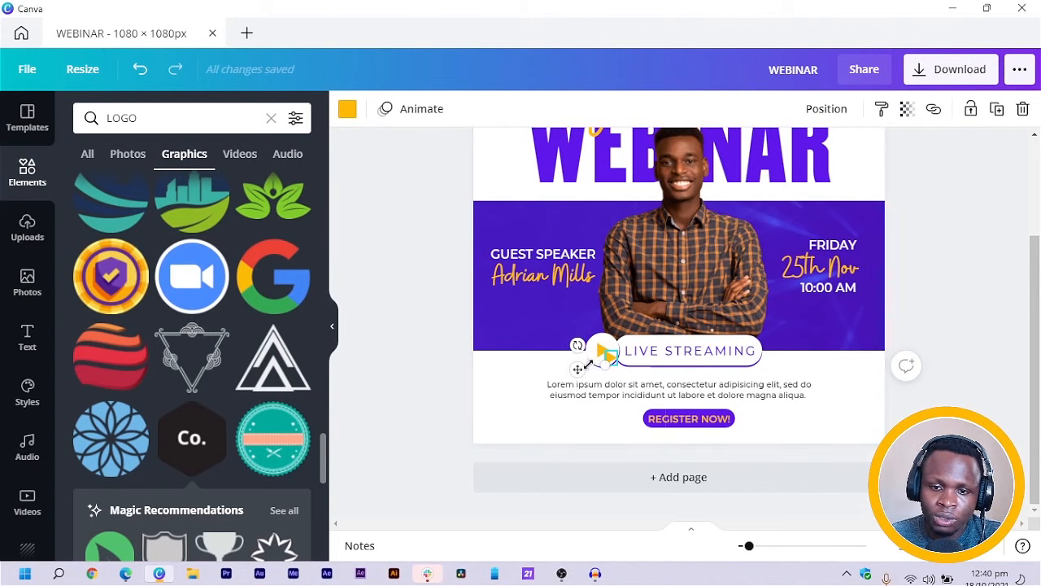
{"action": "left_click_drag", "start_coordinate": [577, 369], "coordinate": [498, 436]}
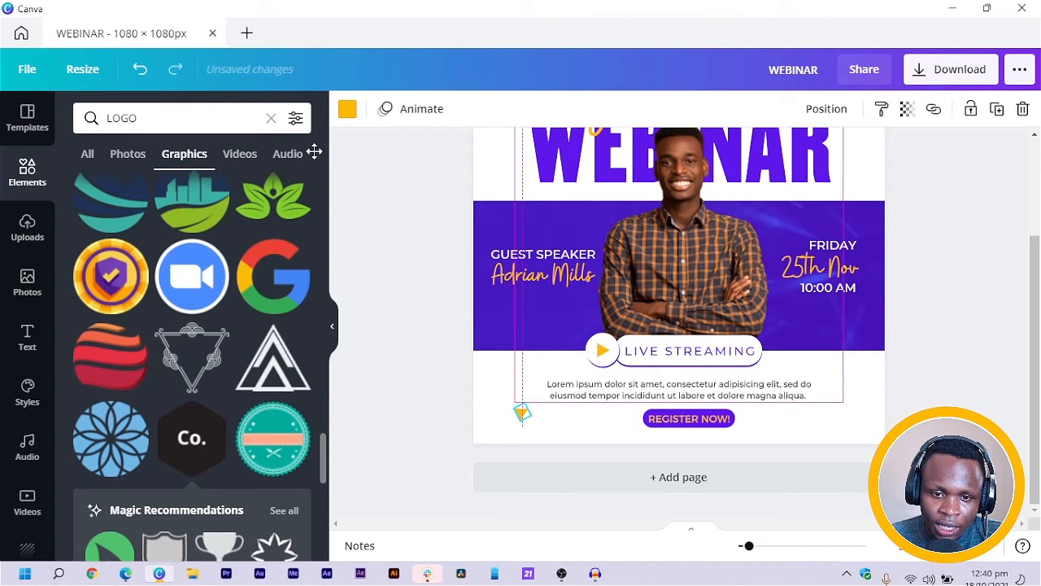
{"action": "left_click", "coordinate": [349, 111]}
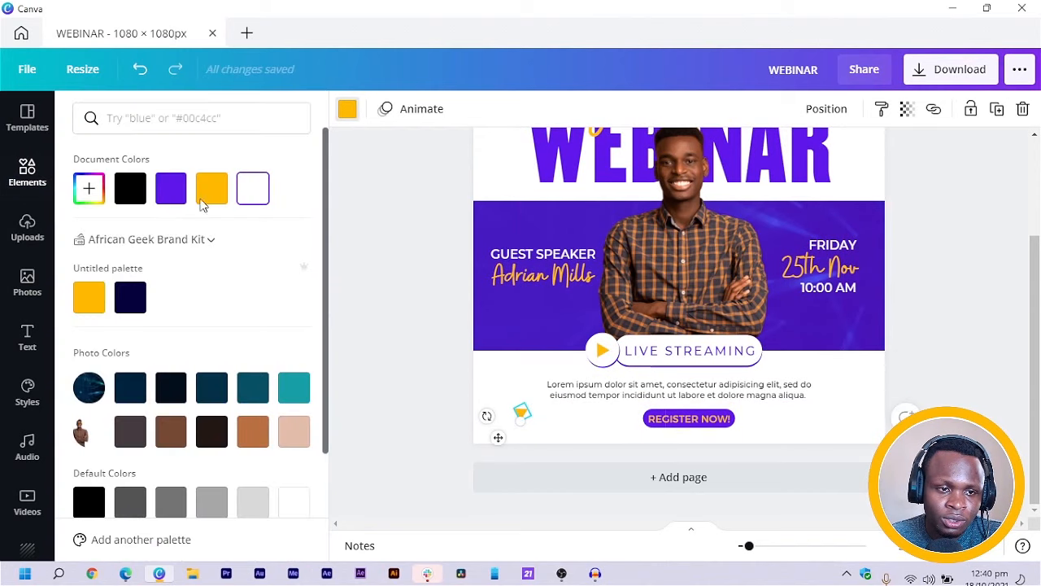
{"action": "left_click", "coordinate": [171, 189]}
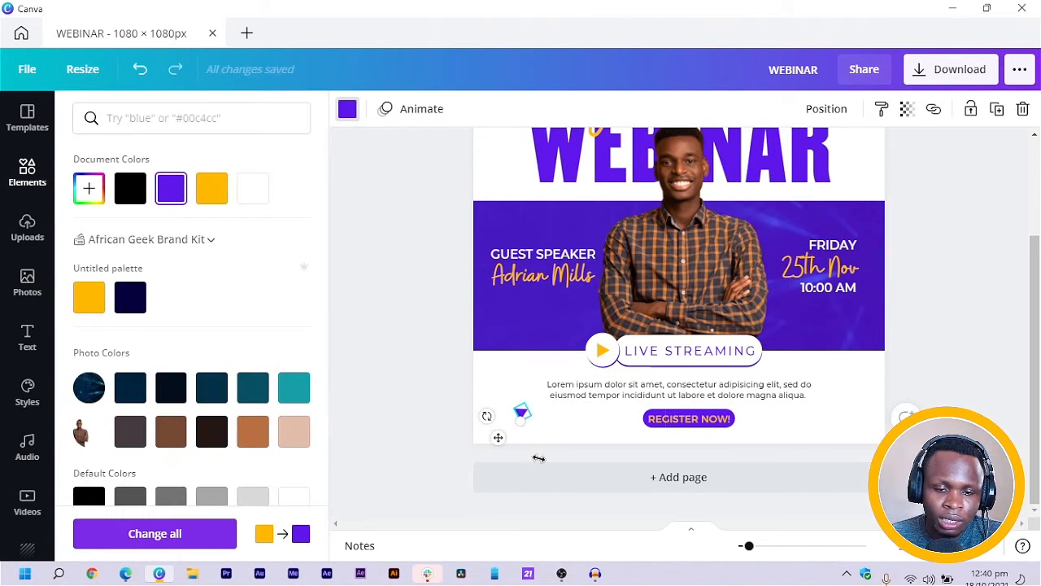
Step: Place copies of the purple triangle on the page's right edge and left of the WEBINAR heading, and rotate the left copy
{"action": "left_click_drag", "start_coordinate": [498, 438], "coordinate": [505, 446]}
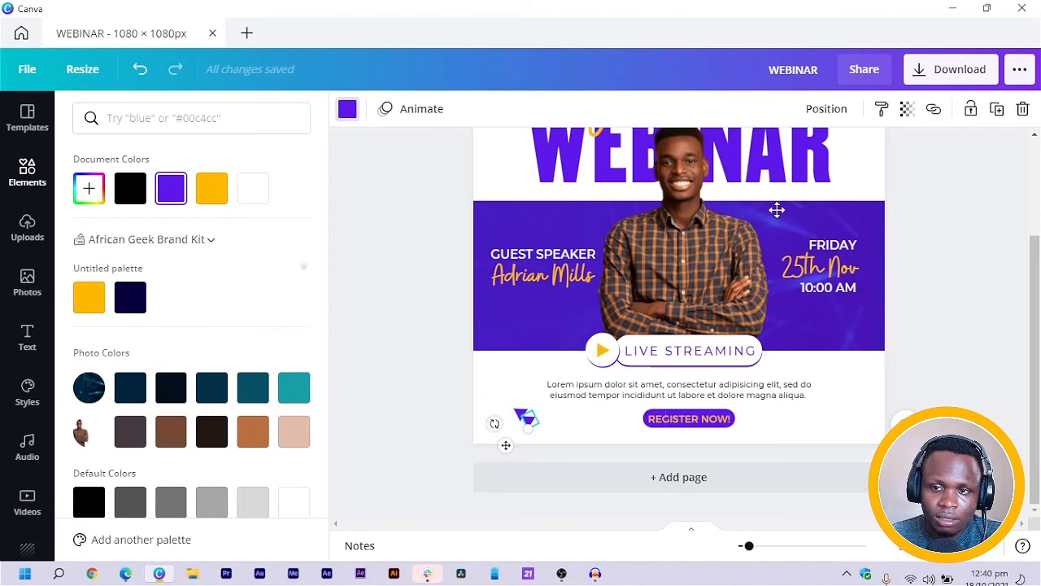
{"action": "left_click_drag", "start_coordinate": [852, 159], "coordinate": [855, 168]}
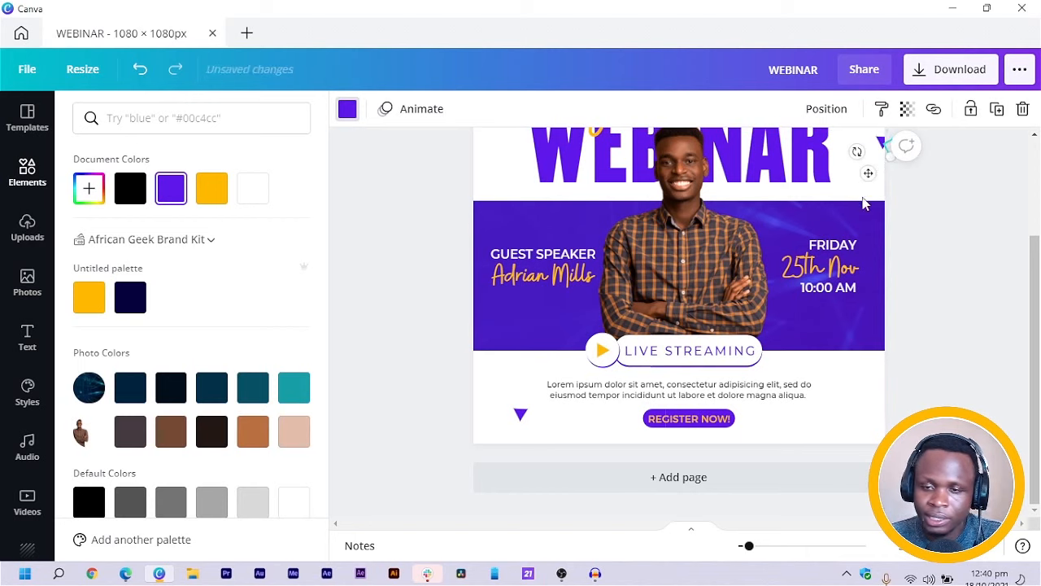
{"action": "left_click_drag", "start_coordinate": [423, 200], "coordinate": [480, 155]}
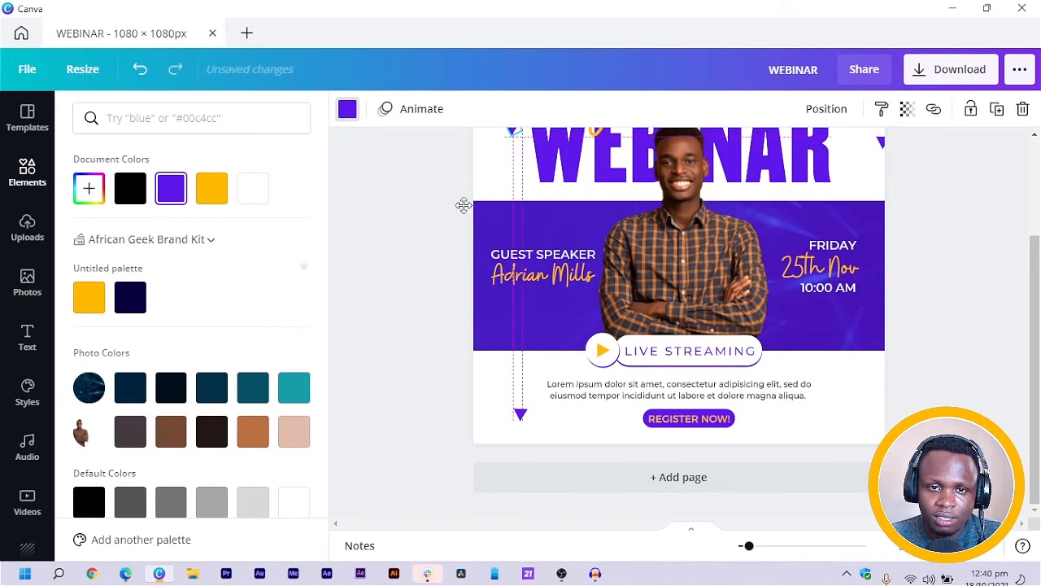
{"action": "scroll", "coordinate": [470, 212], "scroll_direction": "up", "scroll_amount": 2}
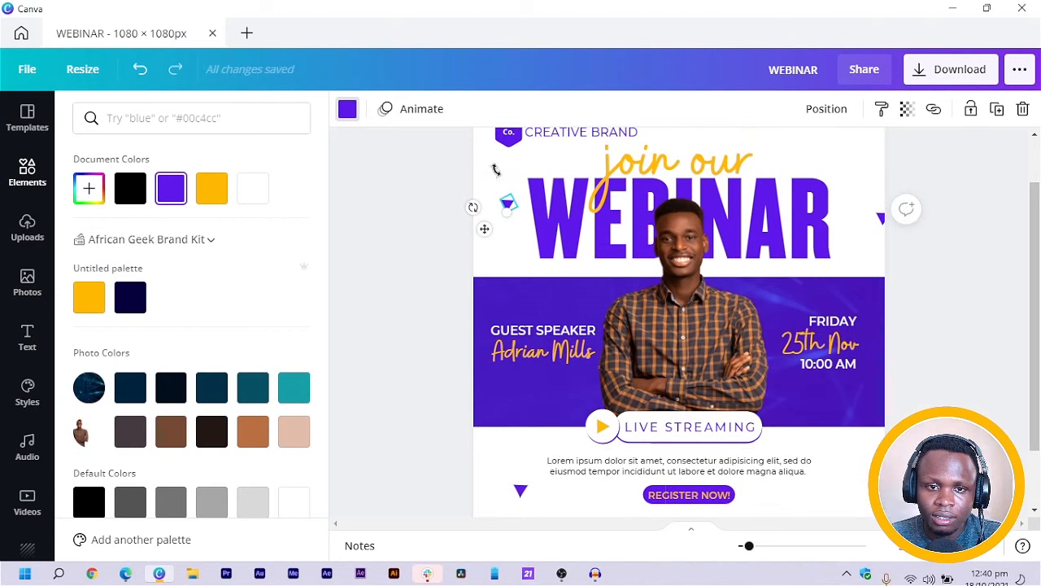
{"action": "left_click_drag", "start_coordinate": [527, 143], "coordinate": [528, 144]}
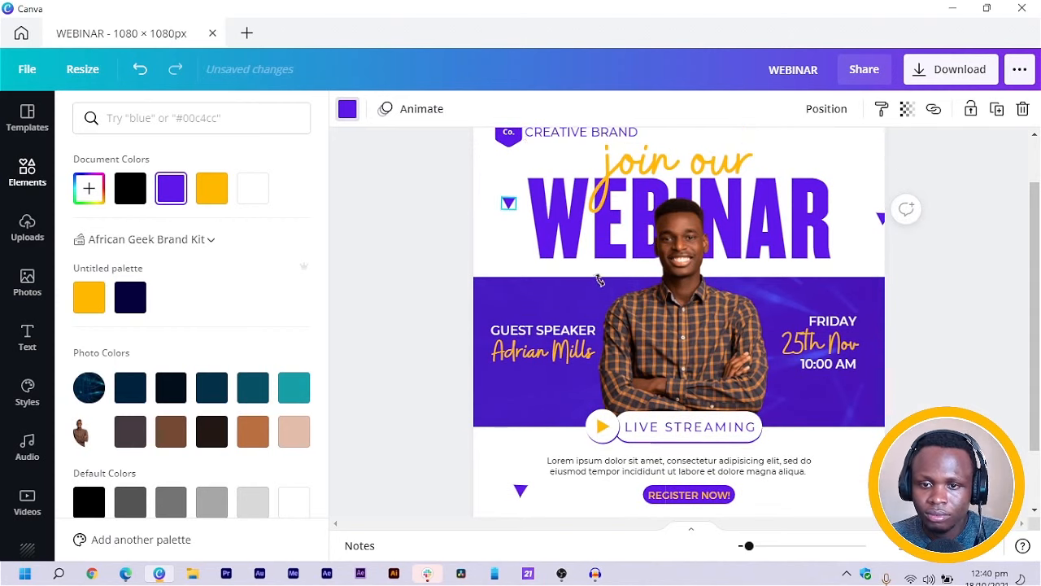
{"action": "scroll", "coordinate": [602, 285], "scroll_direction": "down", "scroll_amount": 2}
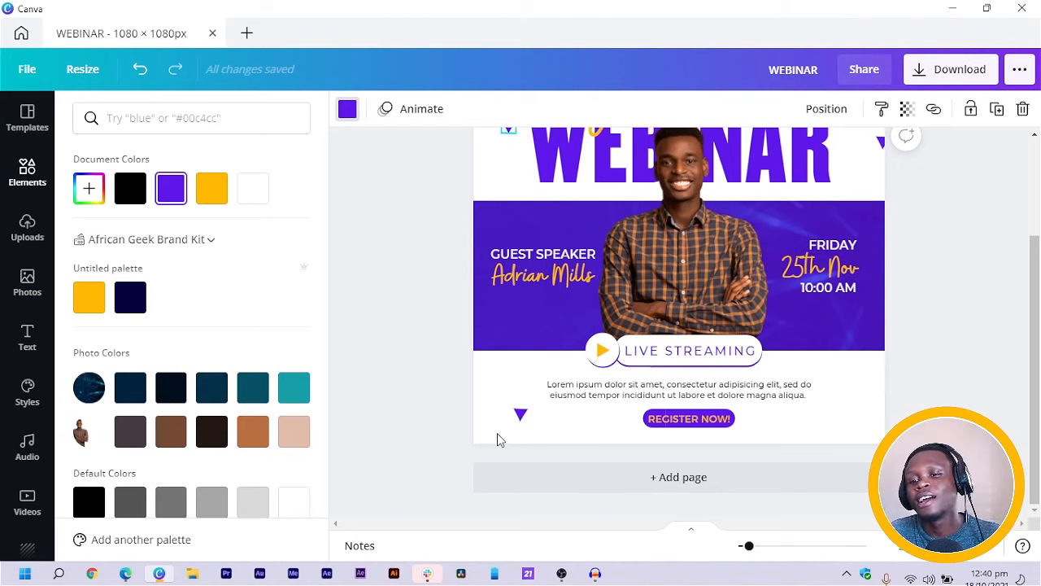
{"action": "key", "text": "ctrl+minus"}
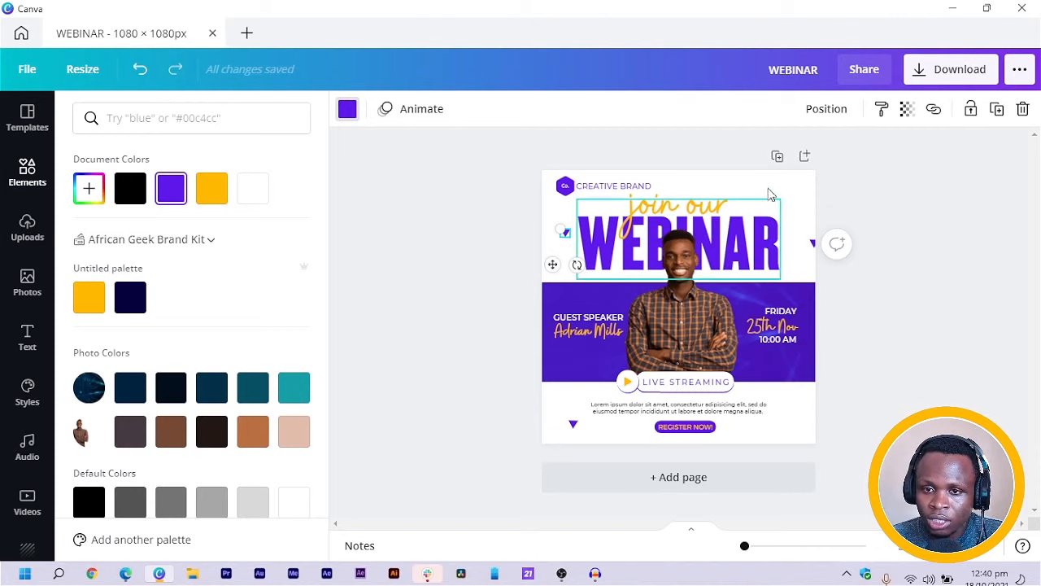
Step: Search the graphics for FACEBOOK and add the circular Facebook icon to the page
{"action": "left_click", "coordinate": [17, 244]}
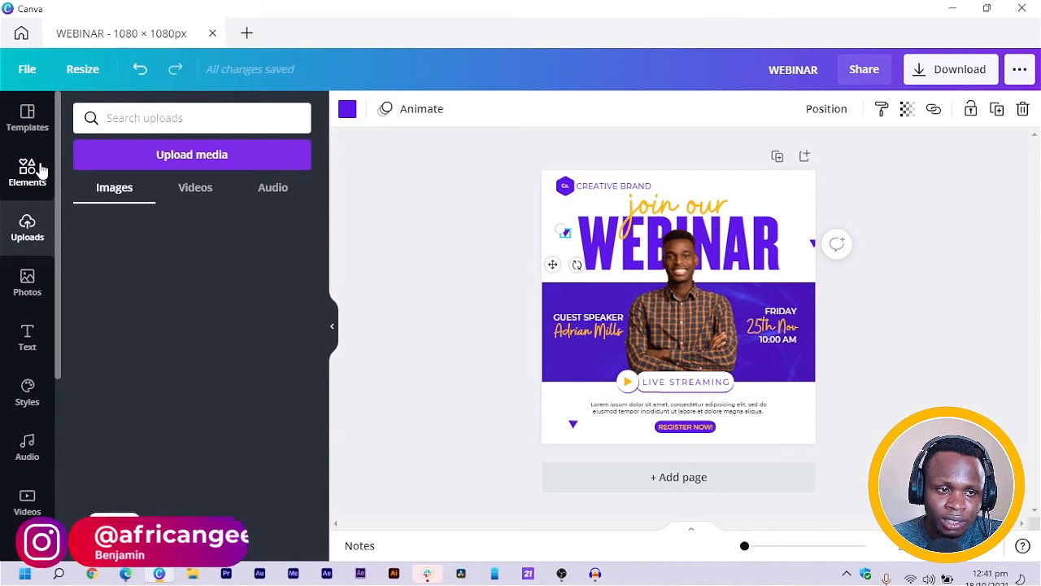
{"action": "left_click", "coordinate": [41, 170]}
{"action": "left_click", "coordinate": [173, 117]}
{"action": "type", "text": "LOGO"}
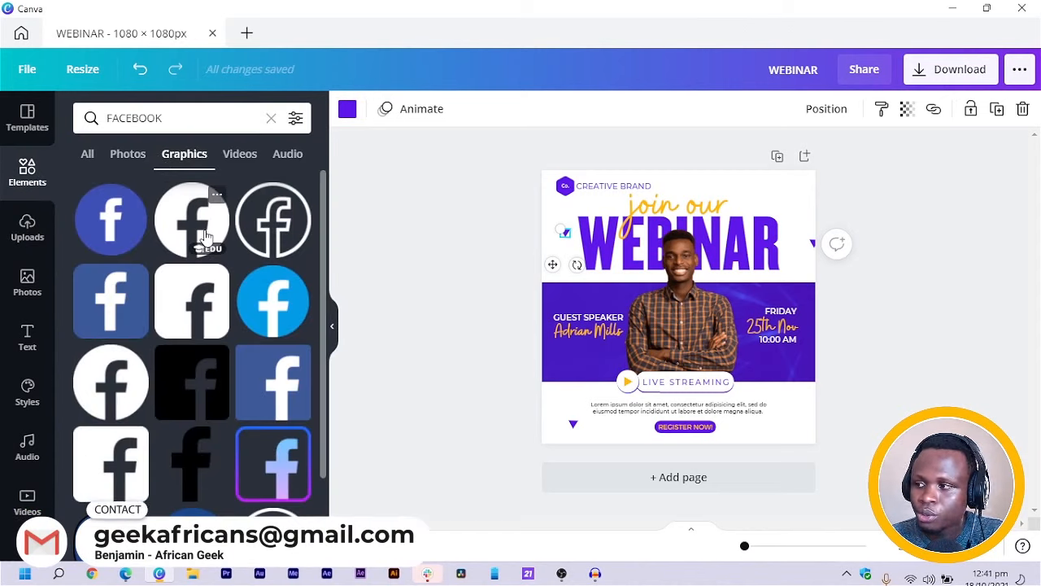
{"action": "left_click", "coordinate": [193, 224]}
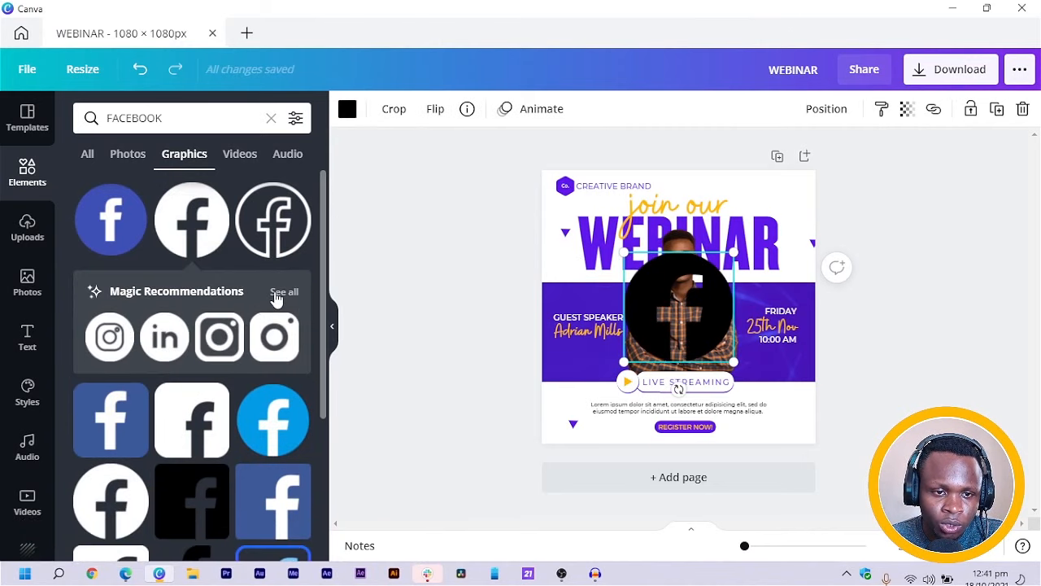
Step: Add the matching circular Twitter and Instagram icons from the Facebook icon's recommendations, stacked over it at the page's center
{"action": "left_click", "coordinate": [277, 297]}
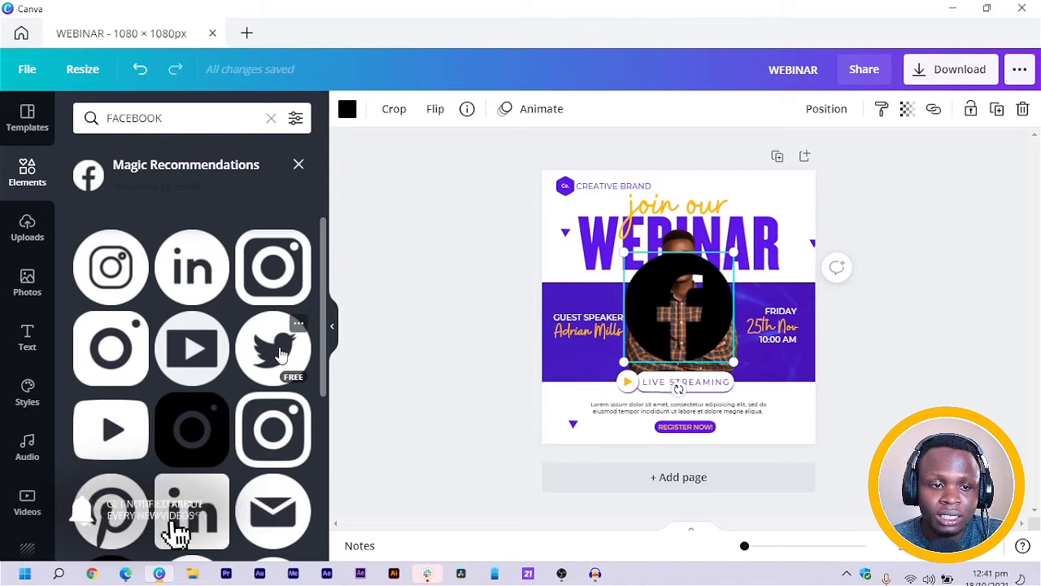
{"action": "left_click", "coordinate": [281, 354]}
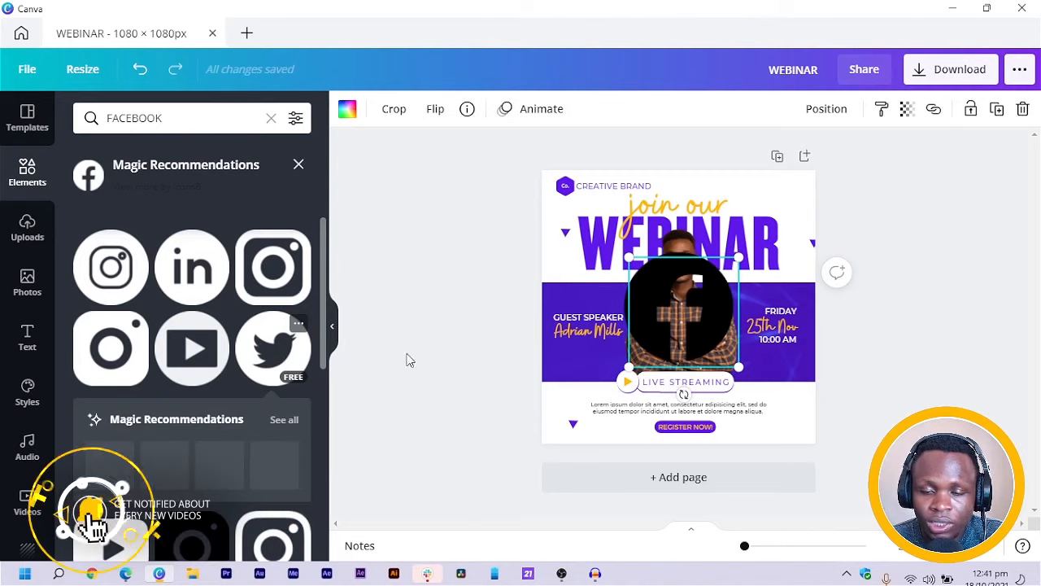
{"action": "left_click_drag", "start_coordinate": [683, 313], "coordinate": [682, 308]}
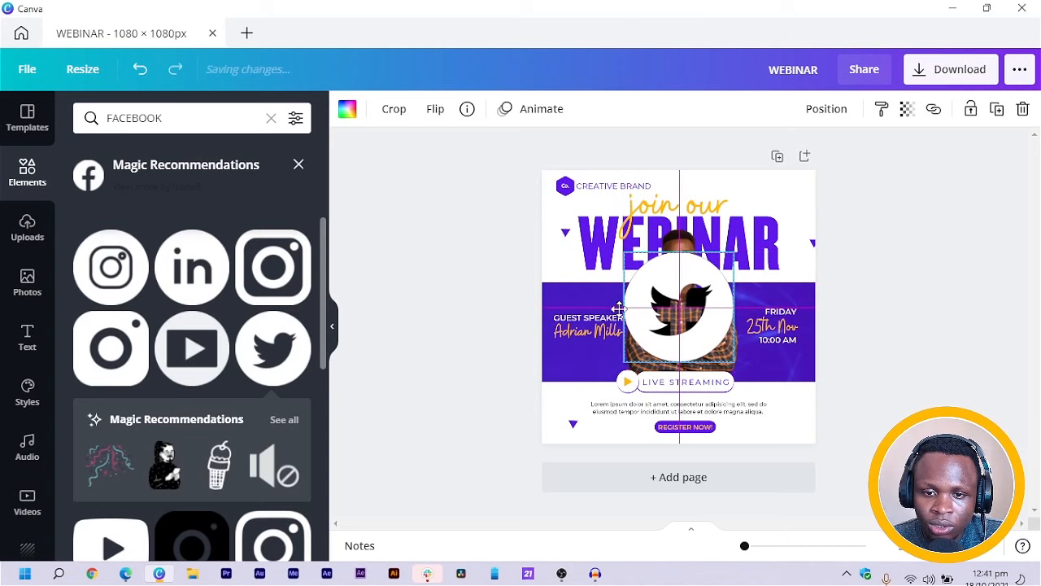
{"action": "scroll", "coordinate": [175, 456], "scroll_direction": "down", "scroll_amount": 3}
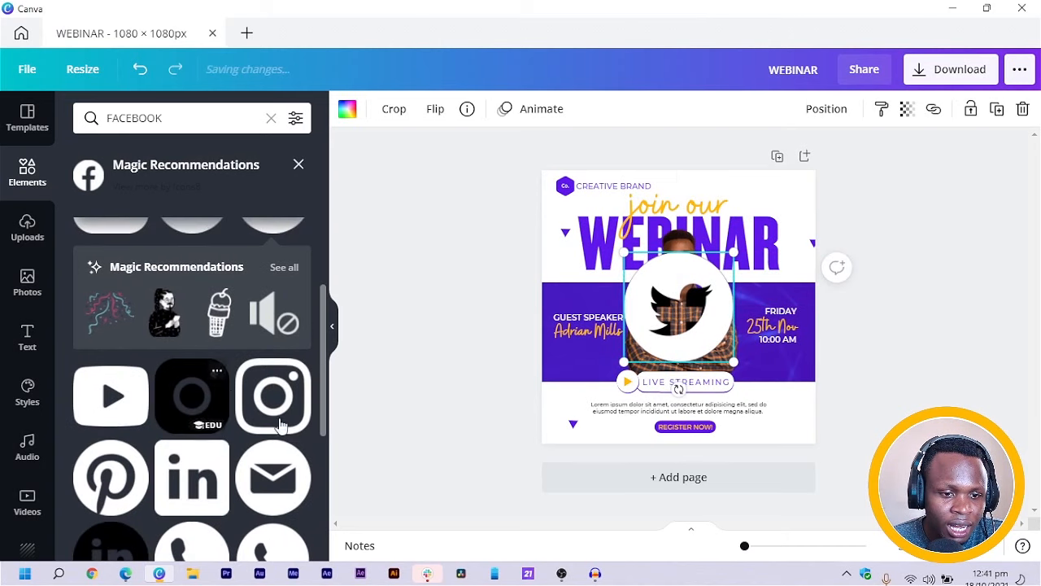
{"action": "scroll", "coordinate": [275, 431], "scroll_direction": "down", "scroll_amount": 2}
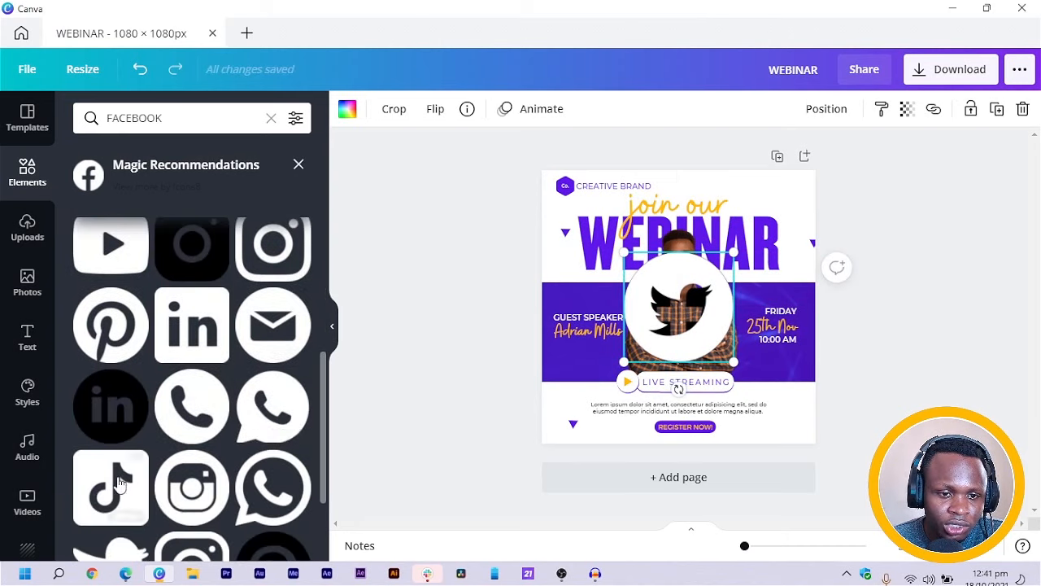
{"action": "scroll", "coordinate": [272, 439], "scroll_direction": "down", "scroll_amount": 2}
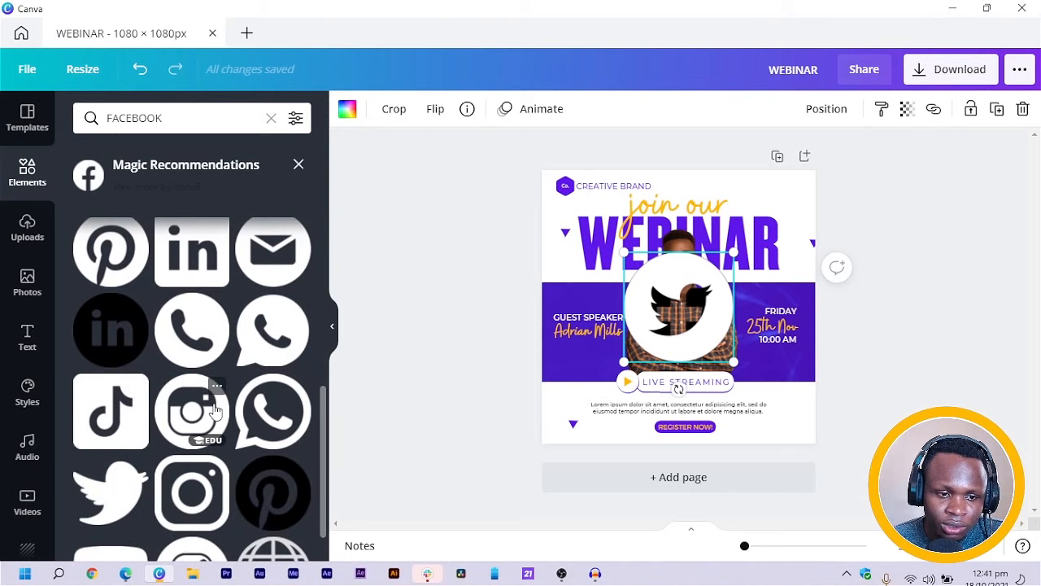
{"action": "left_click_drag", "start_coordinate": [191, 410], "coordinate": [686, 322]}
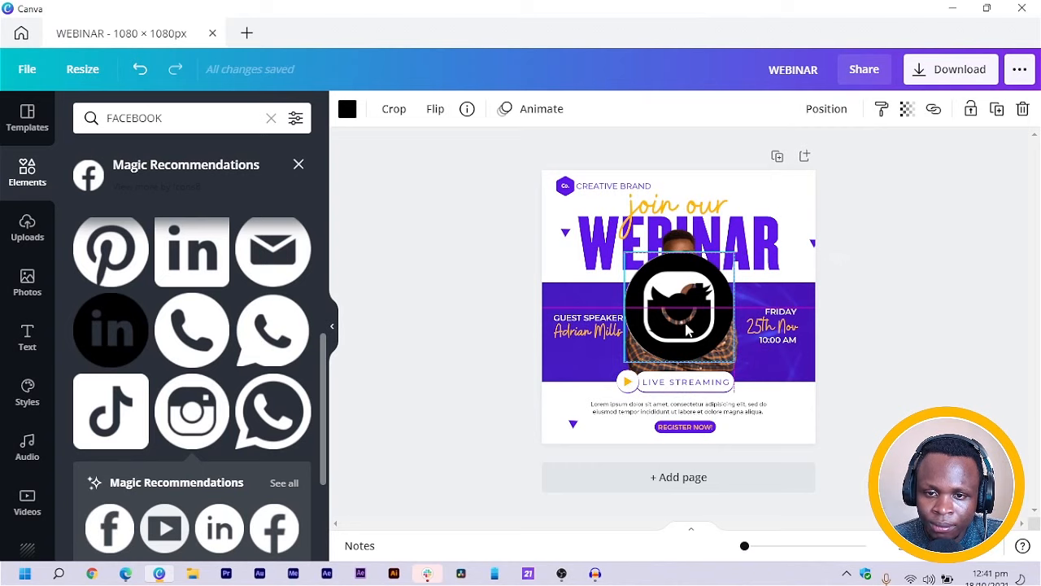
Step: Select only the three stacked social icons, without the heading or photo, then shrink them and move them to the page's upper-right area
{"action": "left_click_drag", "start_coordinate": [524, 278], "coordinate": [661, 278]}
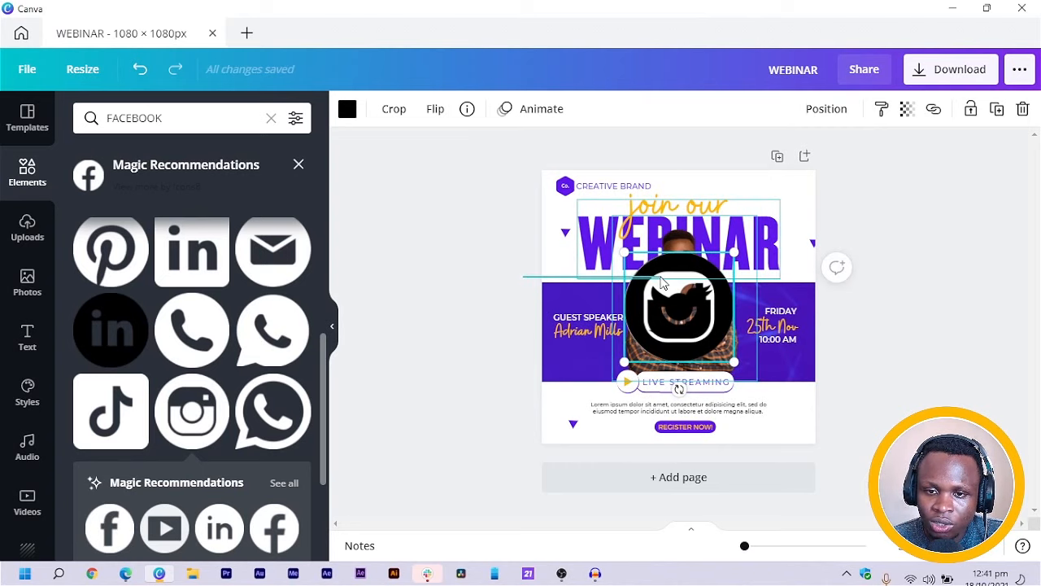
{"action": "left_click_drag", "start_coordinate": [736, 259], "coordinate": [884, 239]}
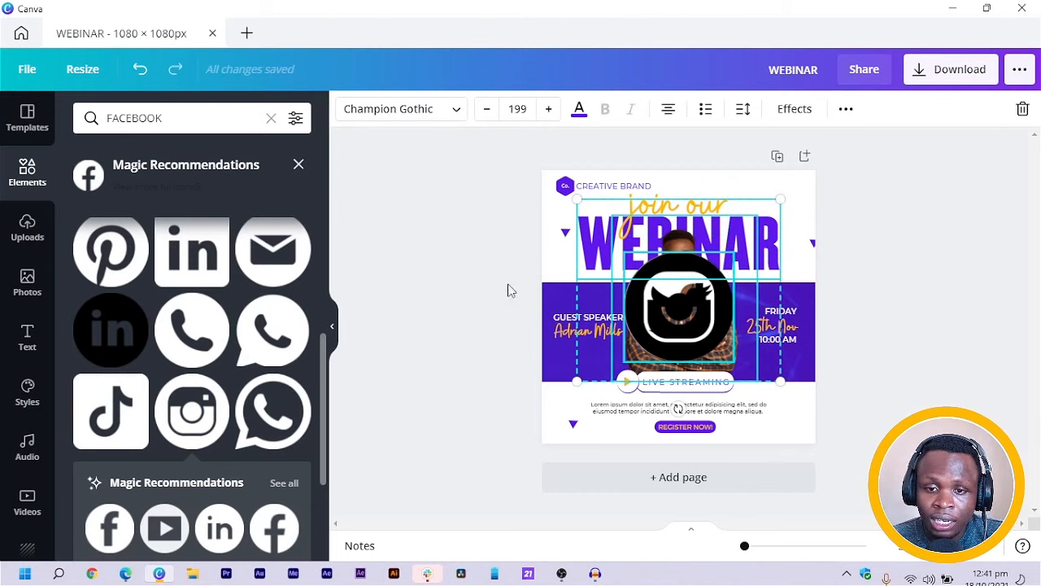
{"action": "left_click", "coordinate": [592, 240], "text": "shift"}
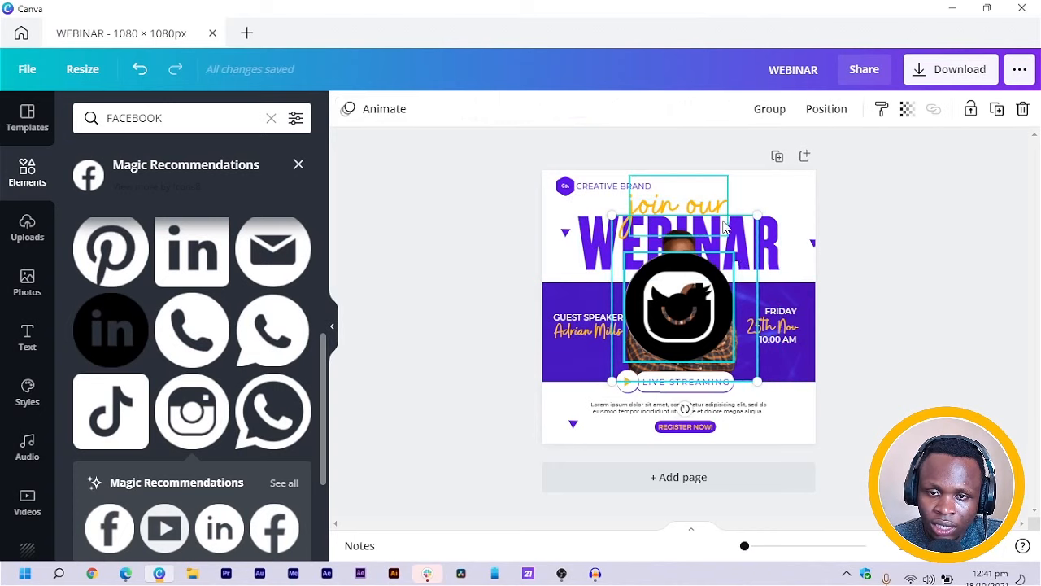
{"action": "left_click", "coordinate": [754, 247], "text": "shift"}
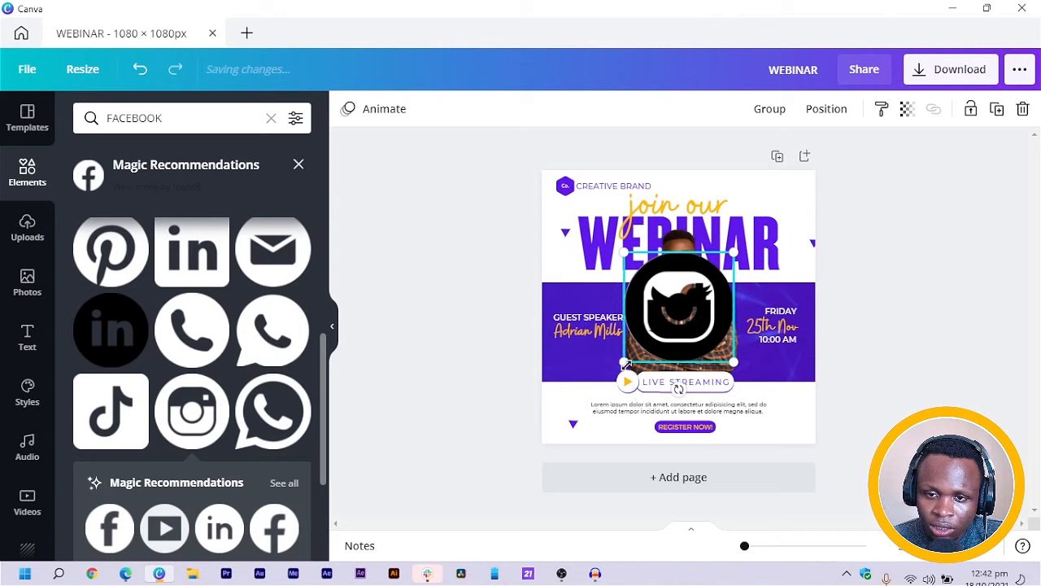
{"action": "left_click_drag", "start_coordinate": [703, 289], "coordinate": [767, 229]}
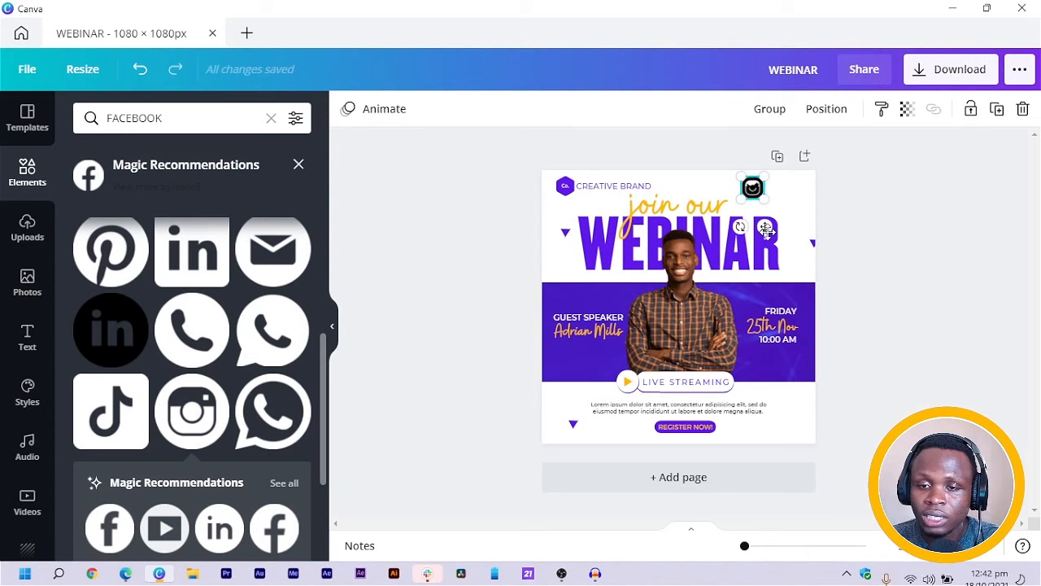
Step: Shrink the stacked social icons further to a small badge in the page's upper-right area
{"action": "scroll", "coordinate": [767, 231], "scroll_direction": "up", "scroll_amount": 2}
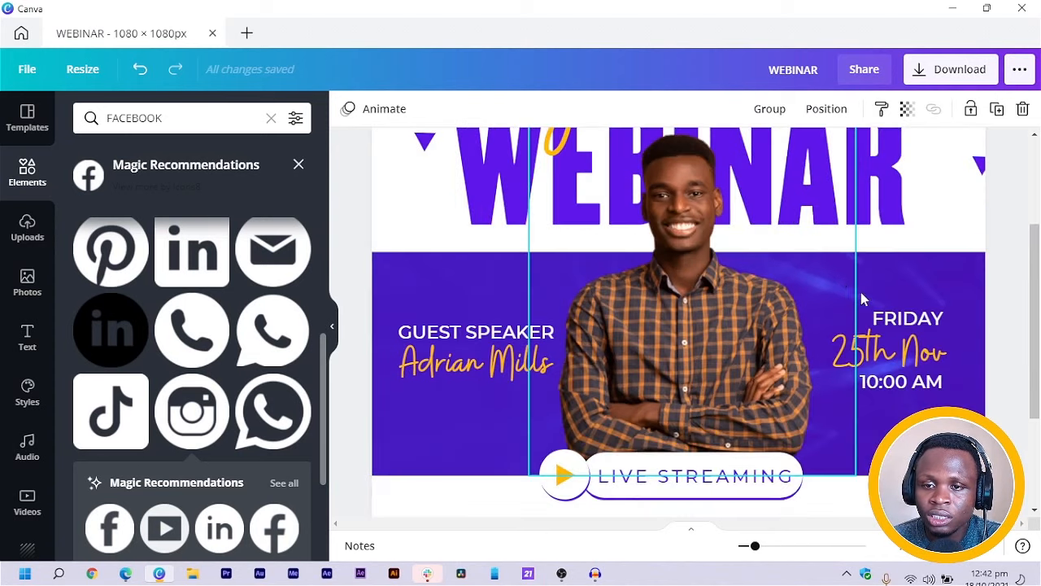
{"action": "scroll", "coordinate": [861, 295], "scroll_direction": "up", "scroll_amount": 3}
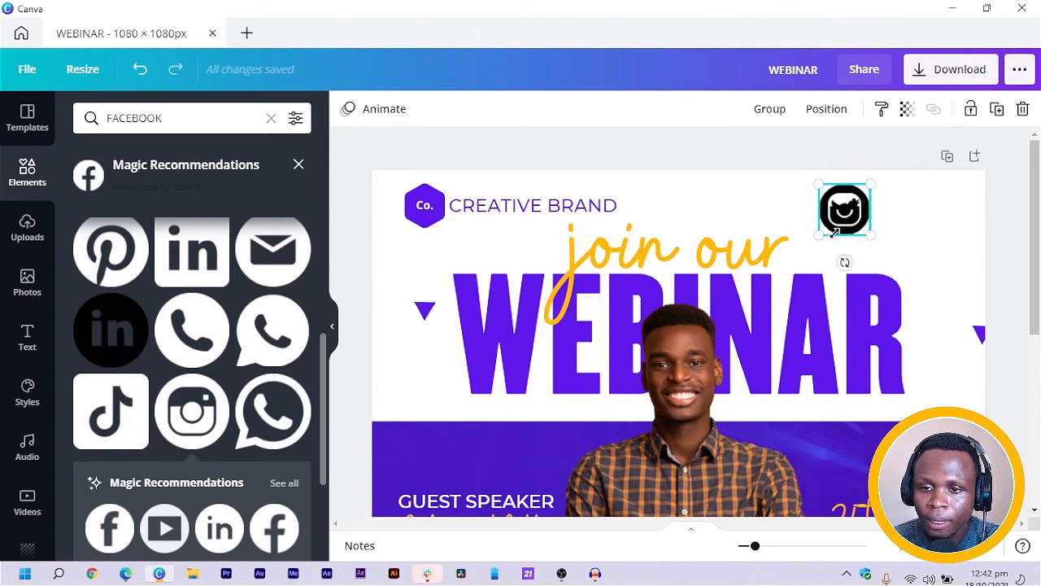
{"action": "left_click_drag", "start_coordinate": [833, 233], "coordinate": [906, 215]}
{"action": "left_click", "coordinate": [911, 209]}
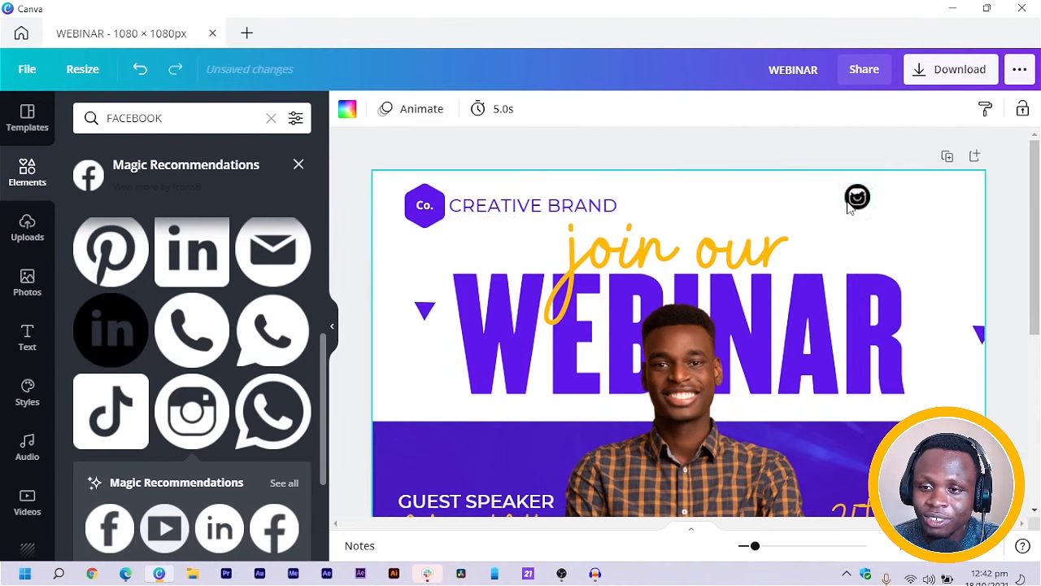
Step: Spread the three stacked social icons into an evenly spaced row and move the row level with the CREATIVE BRAND name
{"action": "left_click_drag", "start_coordinate": [858, 197], "coordinate": [817, 198]}
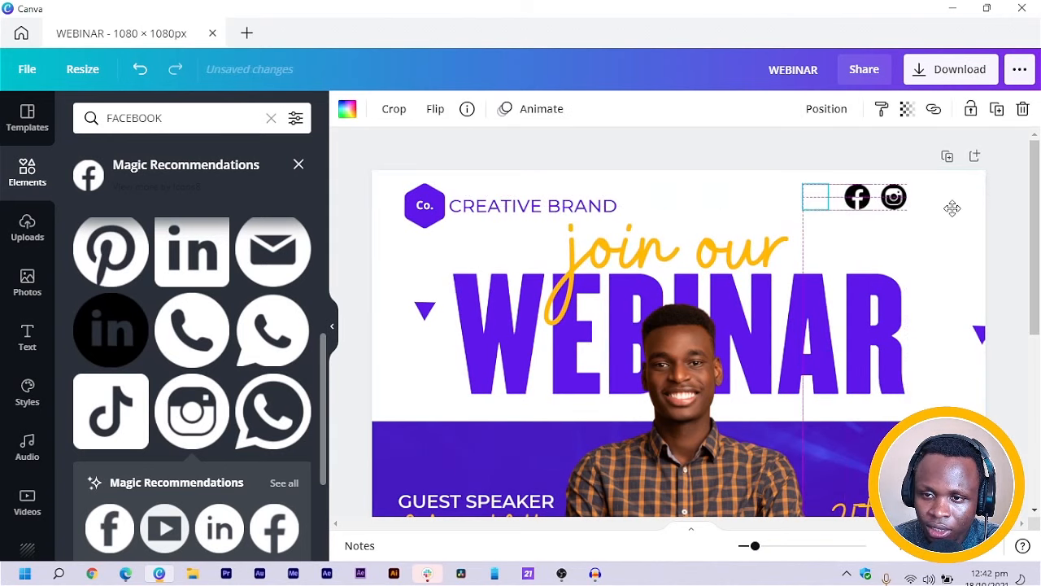
{"action": "left_click_drag", "start_coordinate": [953, 215], "coordinate": [797, 182]}
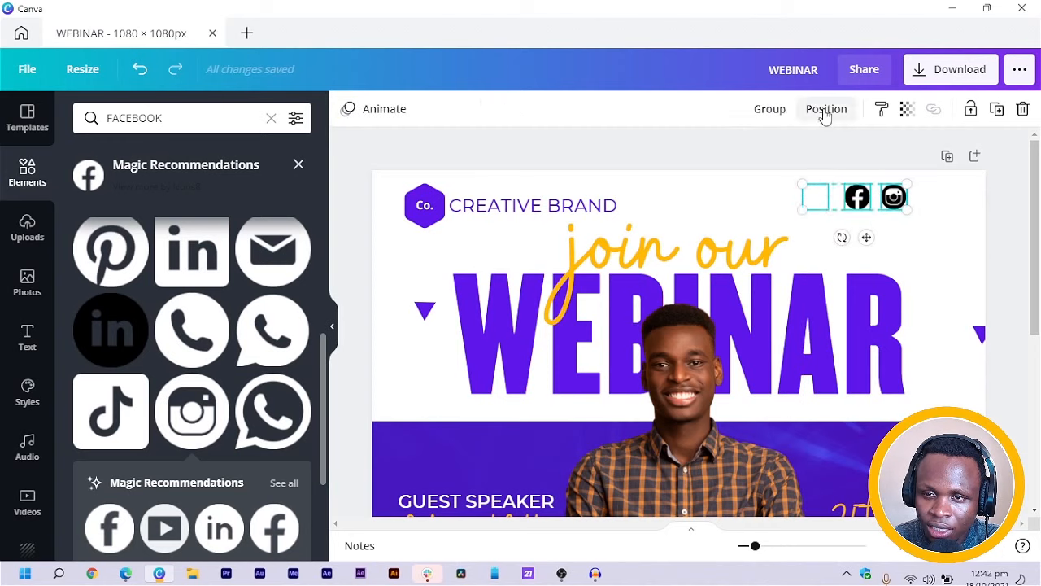
{"action": "left_click", "coordinate": [825, 114]}
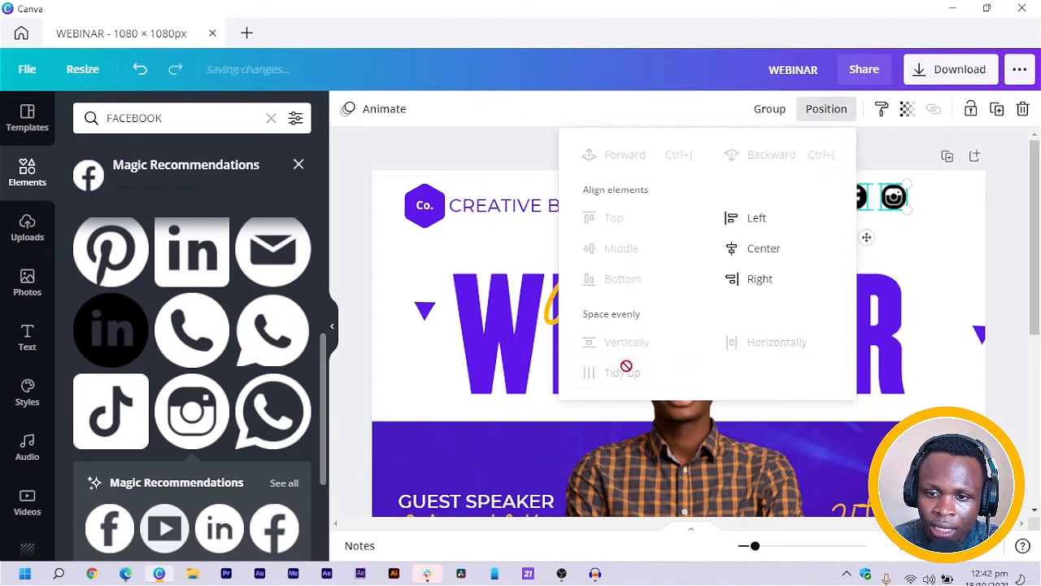
{"action": "left_click", "coordinate": [971, 242]}
{"action": "left_click", "coordinate": [969, 223]}
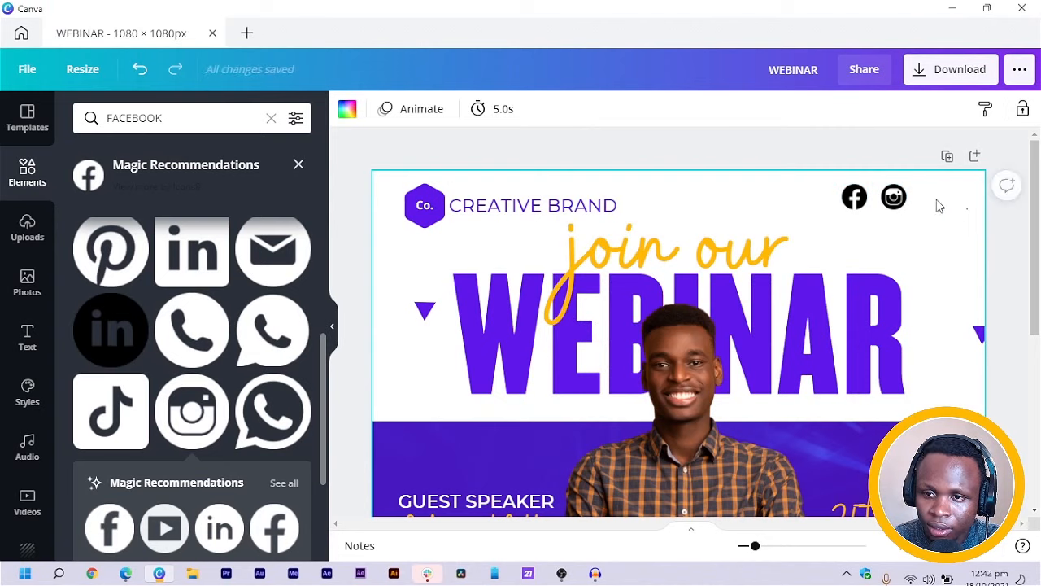
{"action": "left_click_drag", "start_coordinate": [939, 205], "coordinate": [850, 203]}
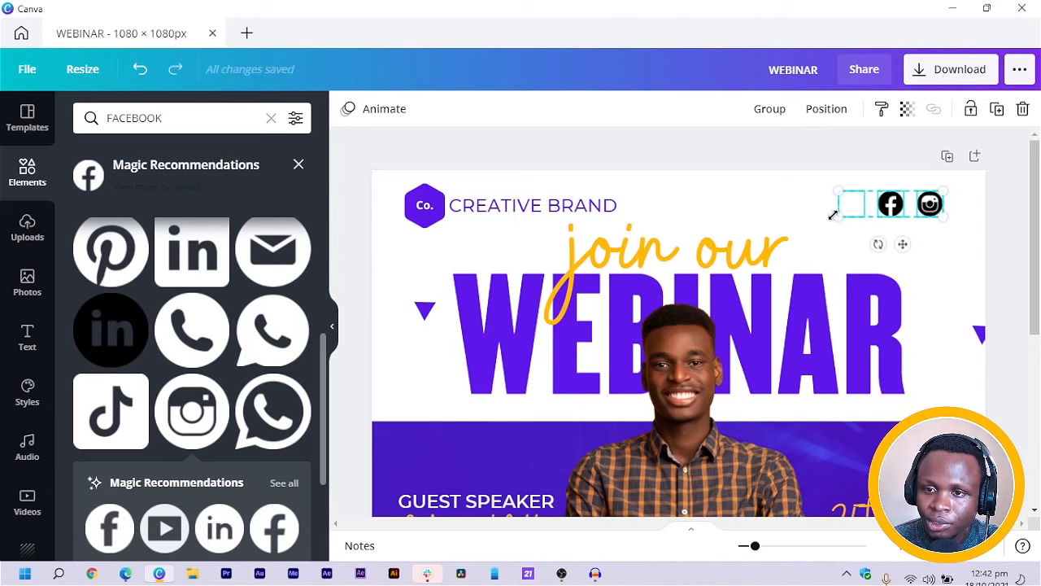
{"action": "left_click", "coordinate": [781, 213]}
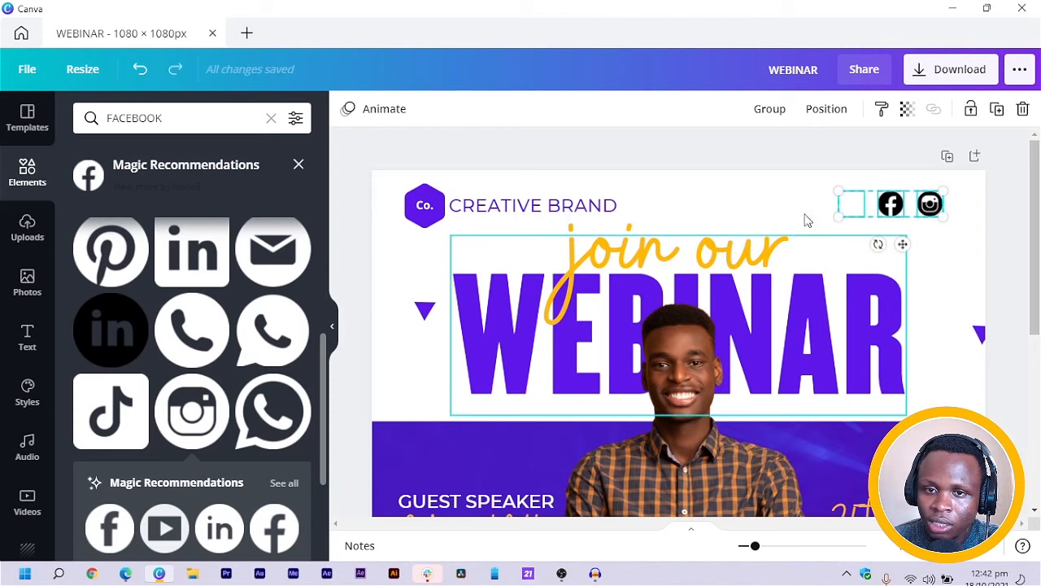
Step: Recolor the Twitter, Facebook and Instagram icons with the purple document color
{"action": "left_click", "coordinate": [851, 204]}
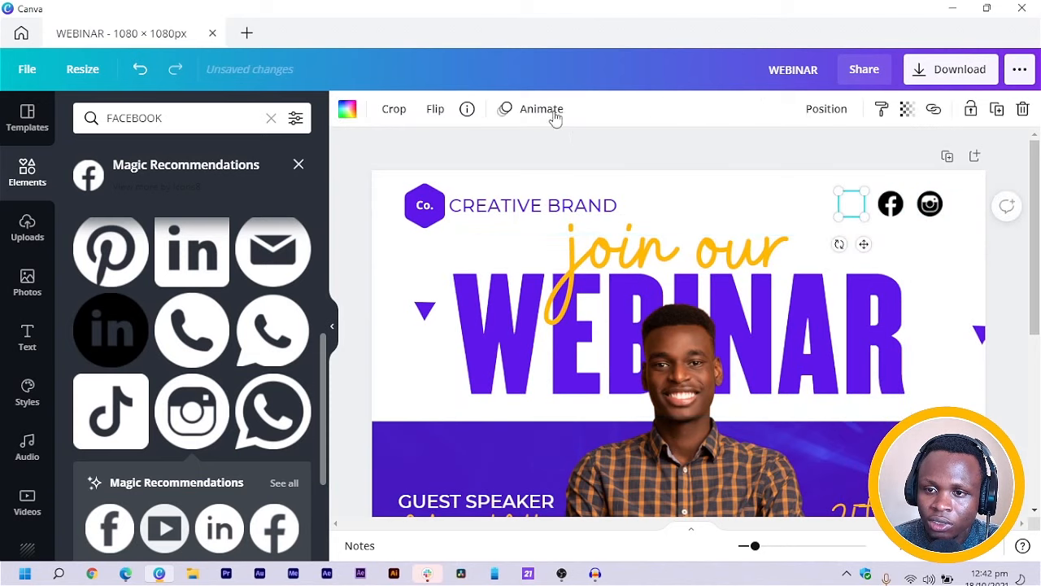
{"action": "left_click", "coordinate": [345, 110]}
{"action": "left_click", "coordinate": [171, 188]}
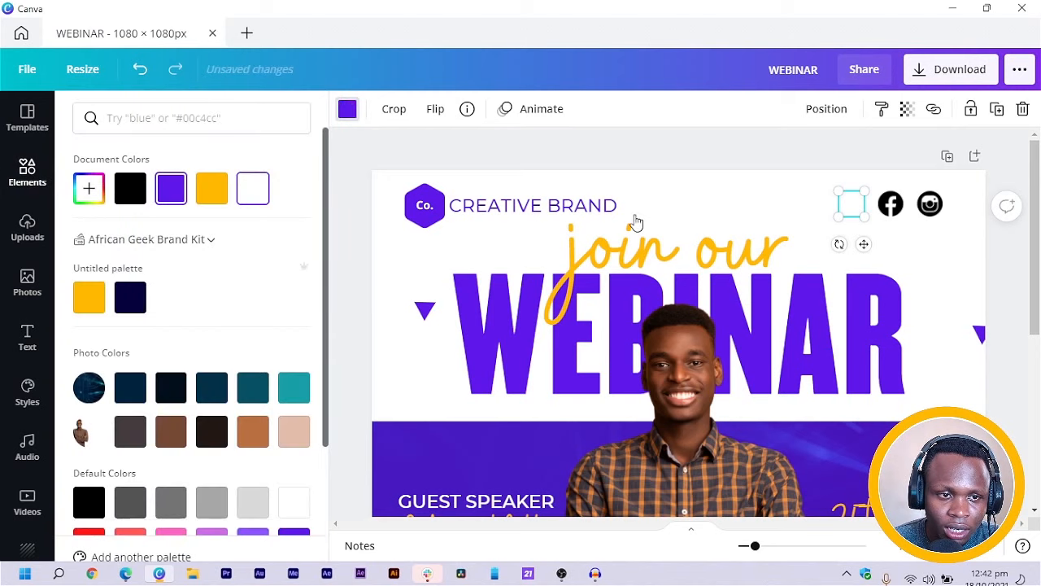
{"action": "left_click", "coordinate": [891, 204]}
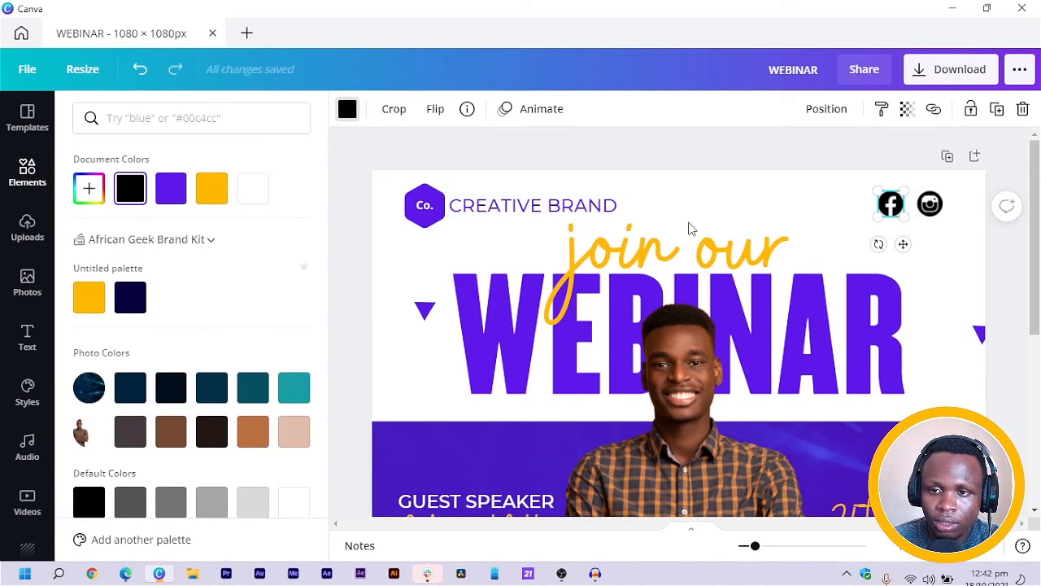
{"action": "left_click", "coordinate": [171, 188]}
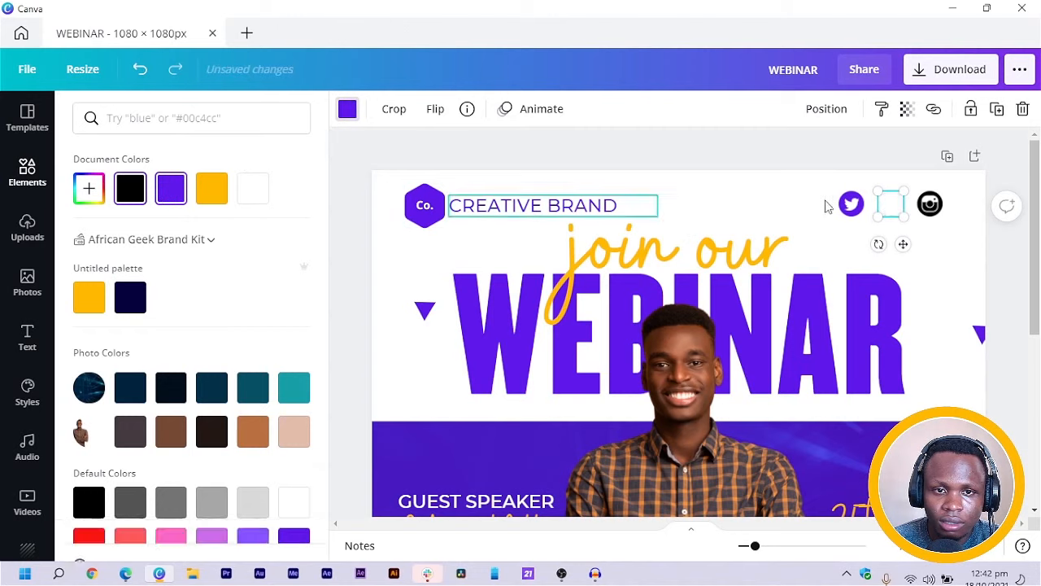
{"action": "left_click", "coordinate": [930, 204]}
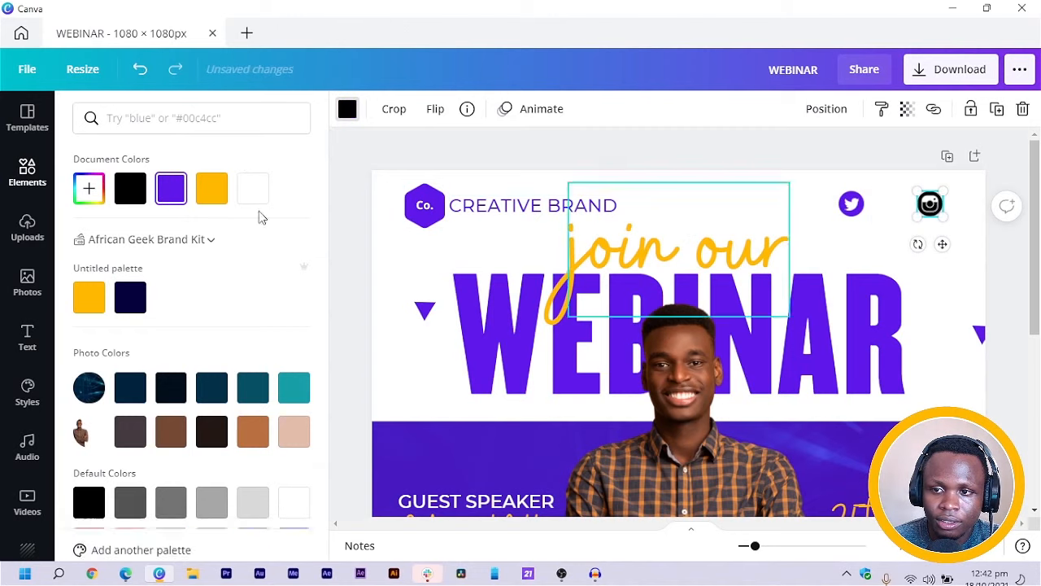
{"action": "left_click", "coordinate": [170, 186]}
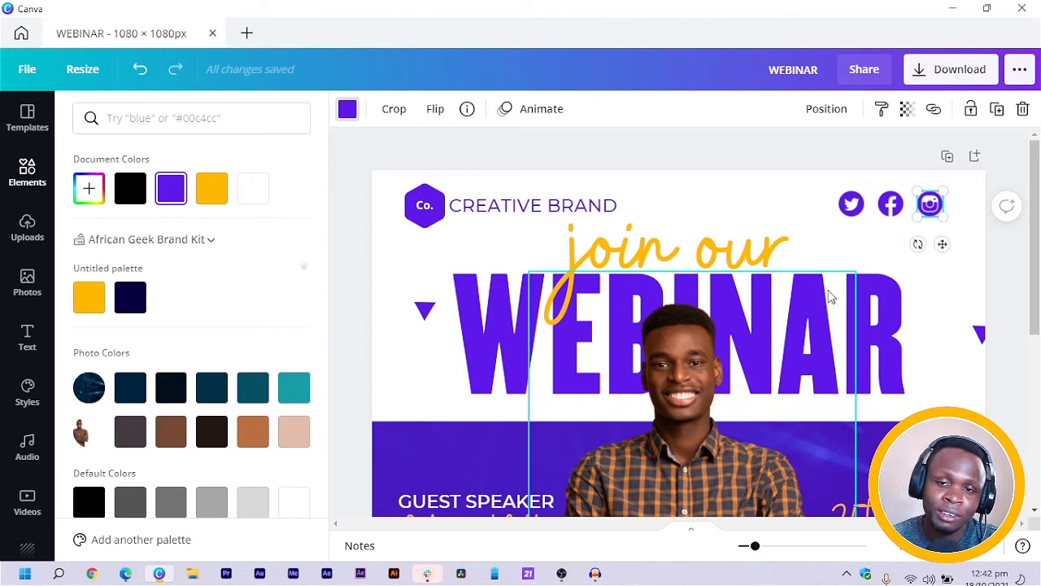
Step: Select only the "join our" and WEBINAR heading texts together and nudge them down closer to the purple band
{"action": "left_click", "coordinate": [530, 205]}
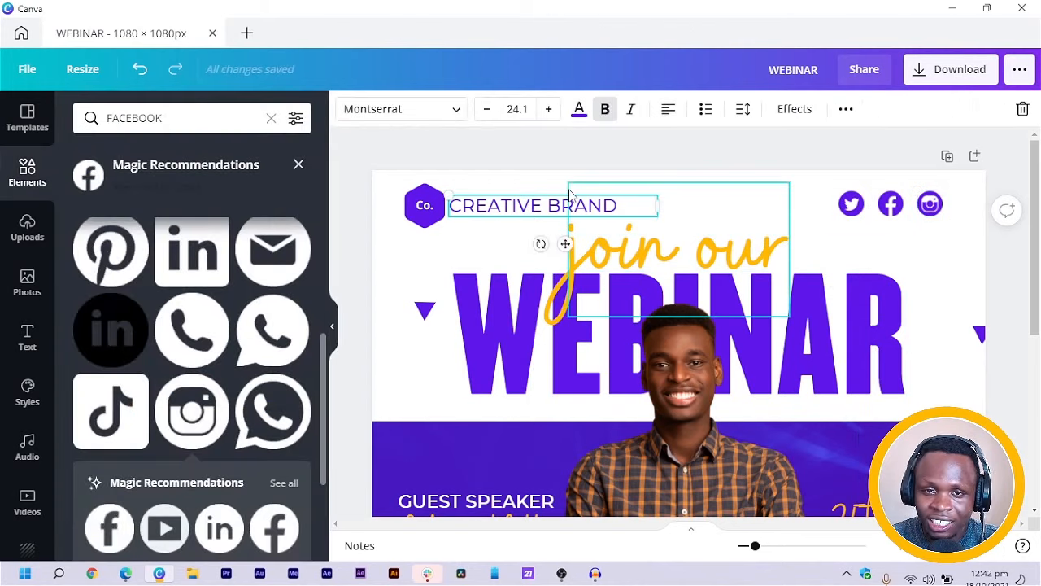
{"action": "scroll", "coordinate": [593, 284], "scroll_direction": "down", "scroll_amount": 3}
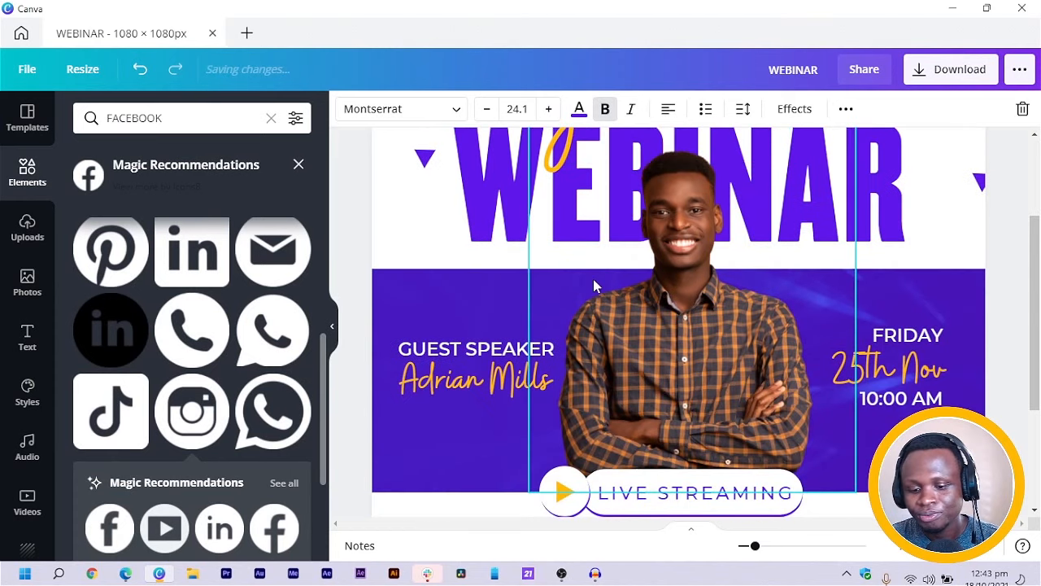
{"action": "scroll", "coordinate": [593, 279], "scroll_direction": "down", "scroll_amount": 2}
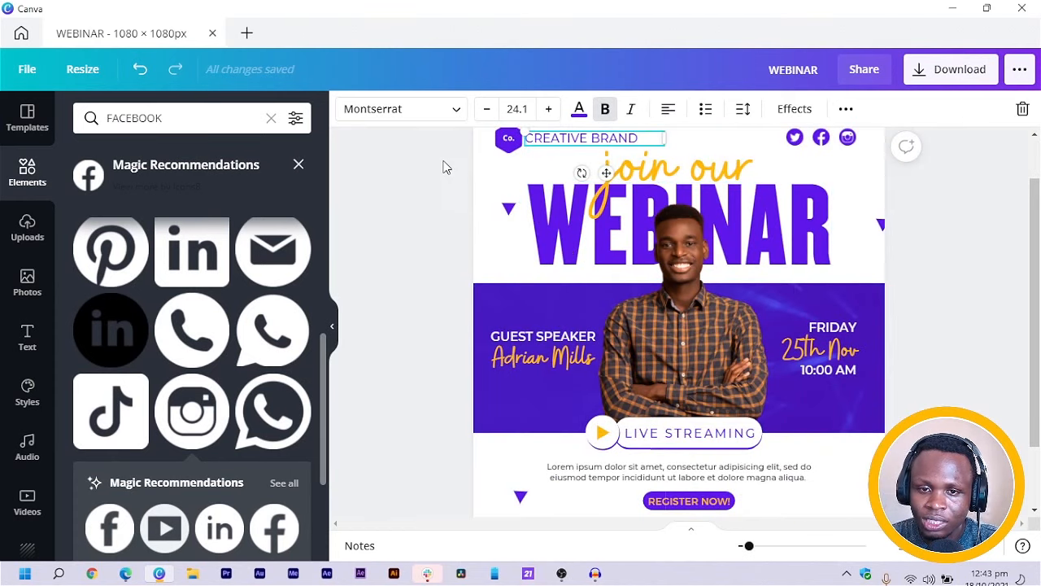
{"action": "left_click_drag", "start_coordinate": [441, 163], "coordinate": [606, 210]}
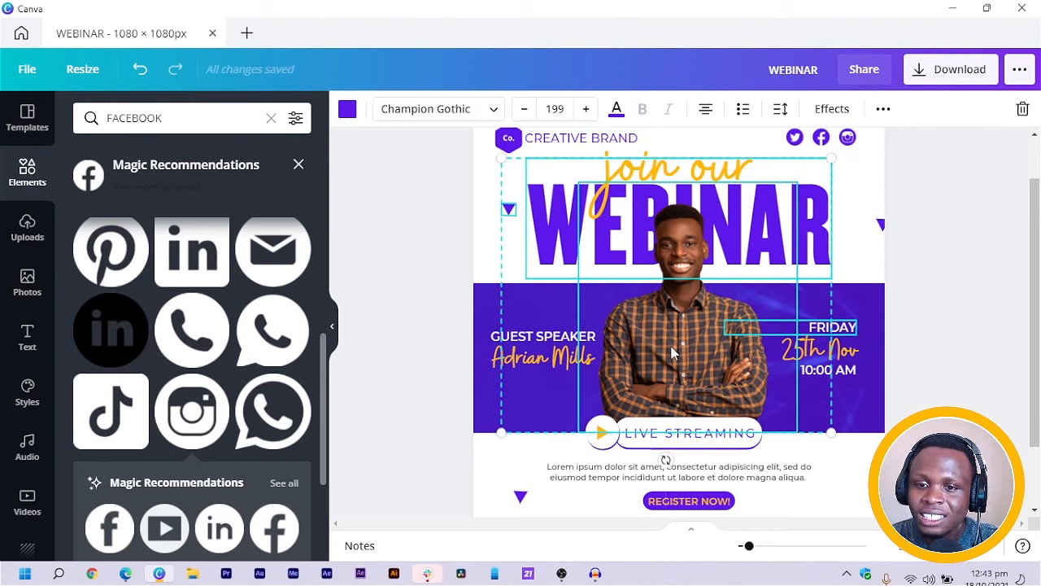
{"action": "left_click", "coordinate": [823, 342]}
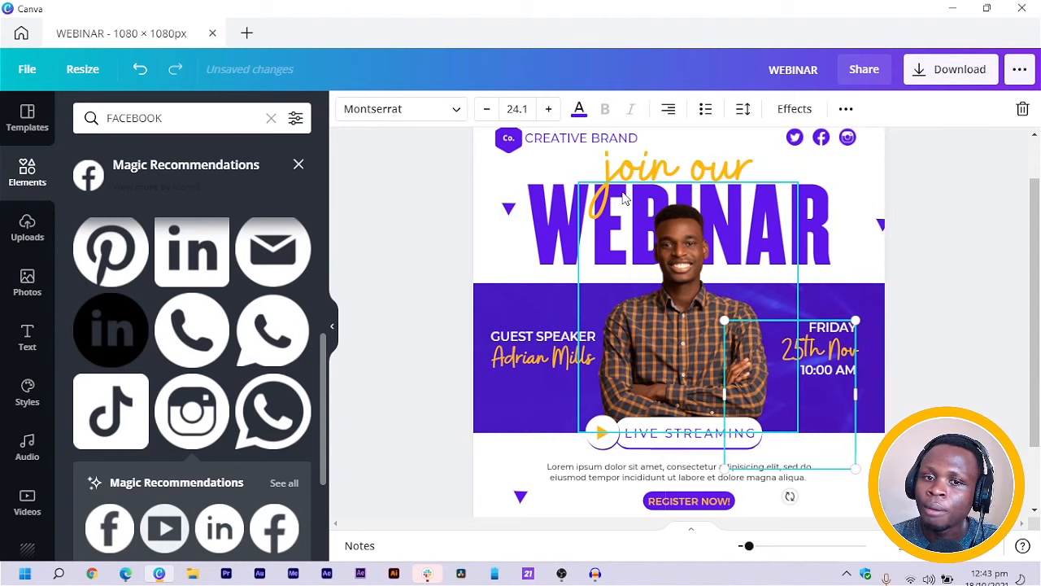
{"action": "left_click", "coordinate": [423, 172]}
{"action": "left_click_drag", "start_coordinate": [536, 178], "coordinate": [641, 198]}
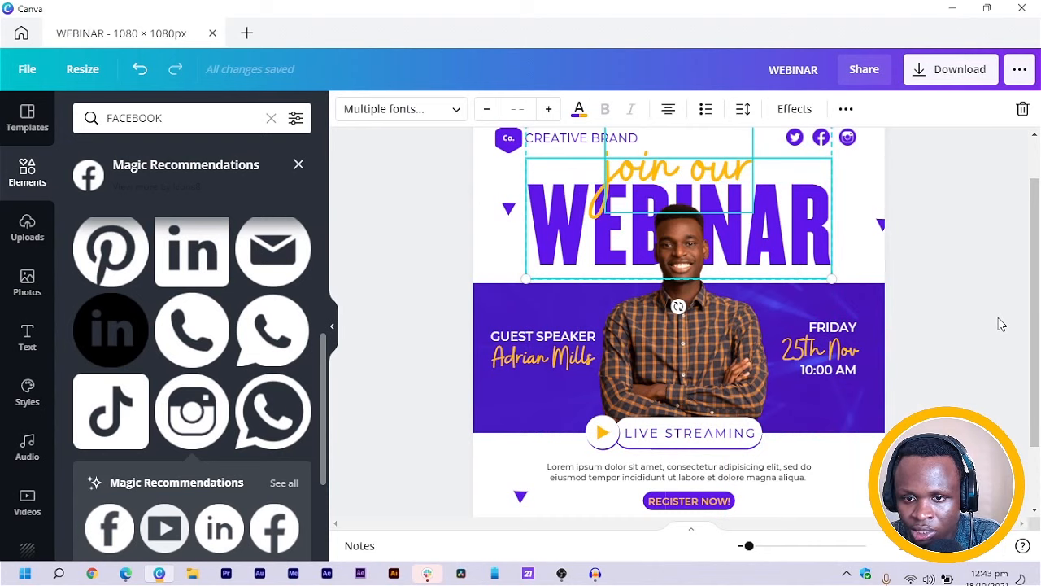
{"action": "key", "text": "Down"}
{"action": "key", "text": "Down"}
{"action": "key", "text": "Down"}
{"action": "key", "text": "Down"}
{"action": "key", "text": "Down"}
{"action": "key", "text": "Down"}
{"action": "key", "text": "Down"}
{"action": "key", "text": "Down"}
{"action": "key", "text": "Down"}
{"action": "key", "text": "Down"}
{"action": "key", "text": "Down"}
{"action": "key", "text": "Down"}
{"action": "key", "text": "Down"}
{"action": "key", "text": "Down"}
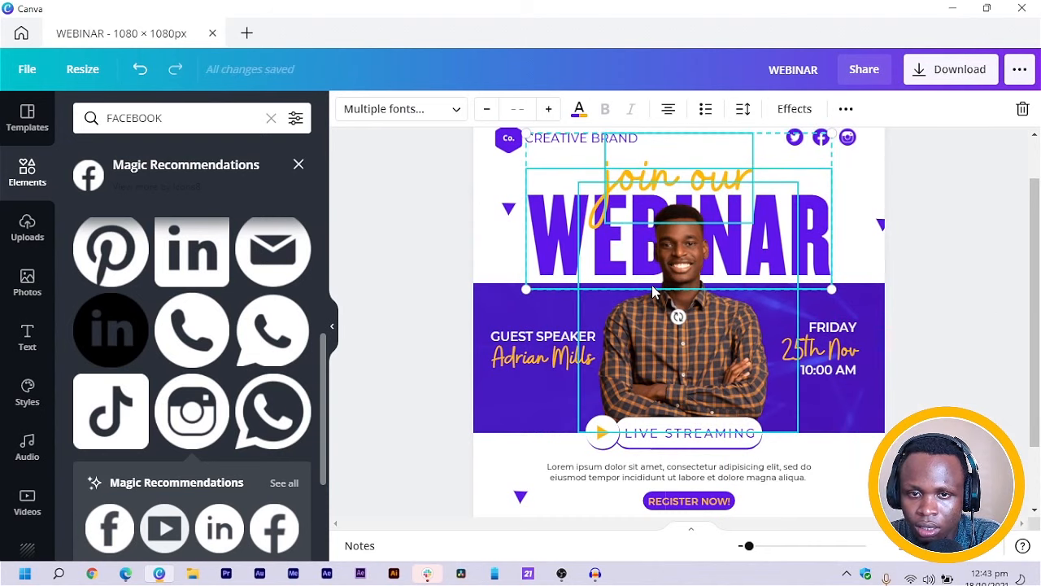
Step: Select the hexagon logo, the CREATIVE BRAND name and the three social icons together and nudge them down slightly
{"action": "scroll", "coordinate": [653, 291], "scroll_direction": "up", "scroll_amount": 1}
{"action": "left_click_drag", "start_coordinate": [435, 155], "coordinate": [553, 199]}
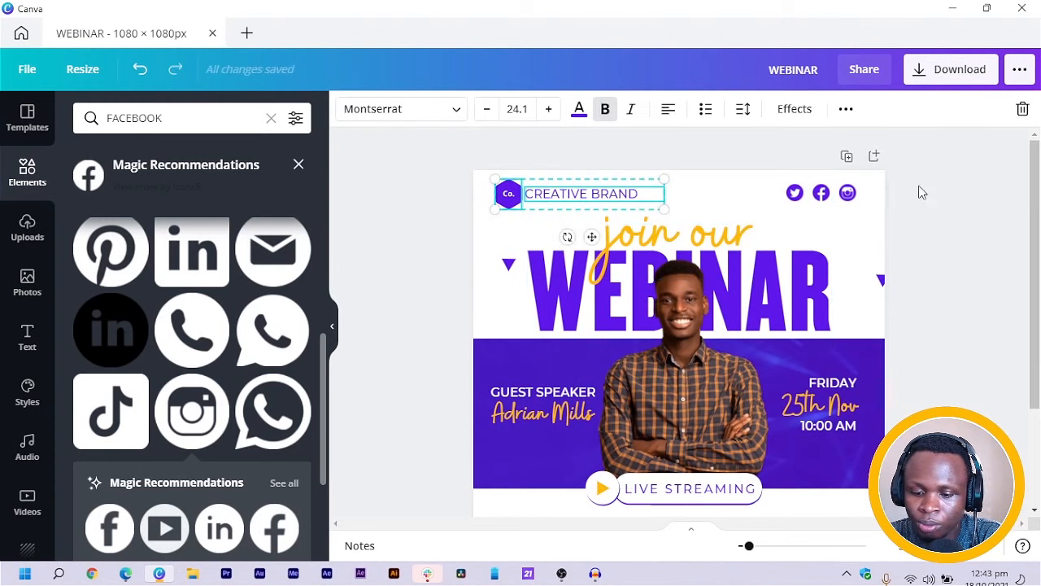
{"action": "left_click", "coordinate": [787, 205], "text": "shift"}
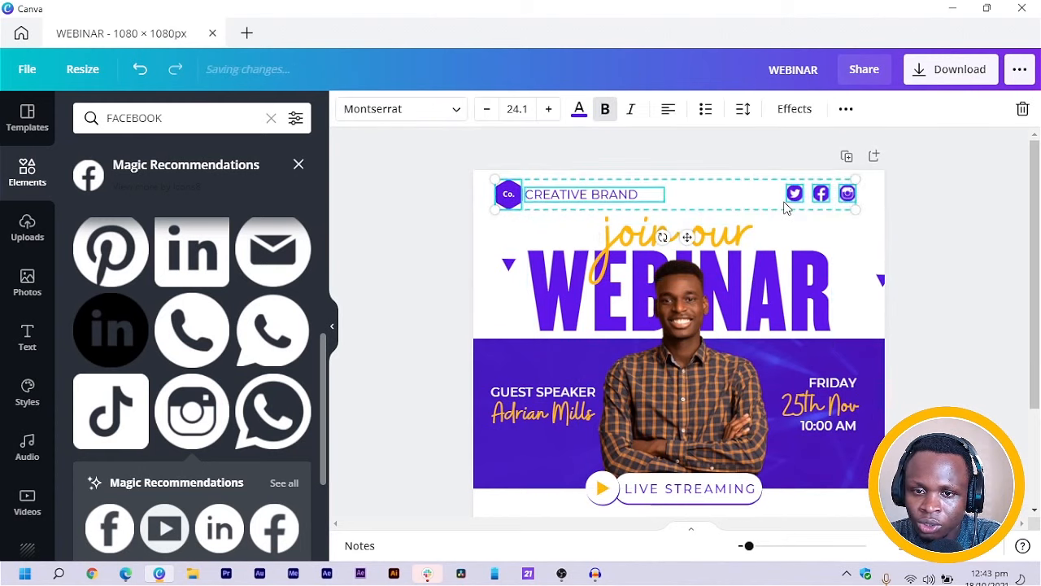
{"action": "key", "text": "Down"}
{"action": "key", "text": "Down"}
{"action": "key", "text": "Down"}
{"action": "key", "text": "Down"}
{"action": "key", "text": "Down"}
{"action": "key", "text": "Down"}
{"action": "key", "text": "Down"}
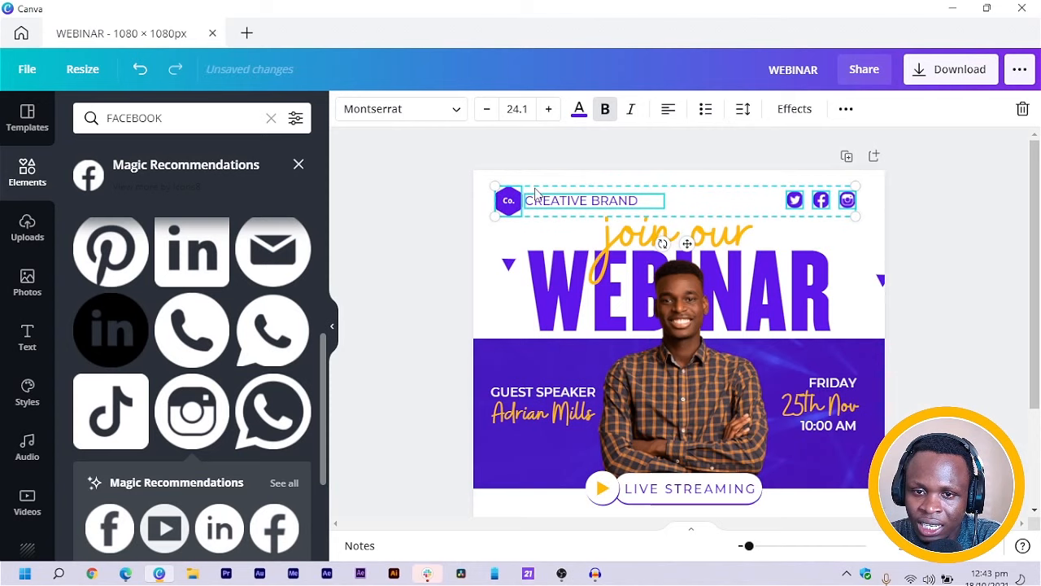
{"action": "left_click", "coordinate": [411, 163]}
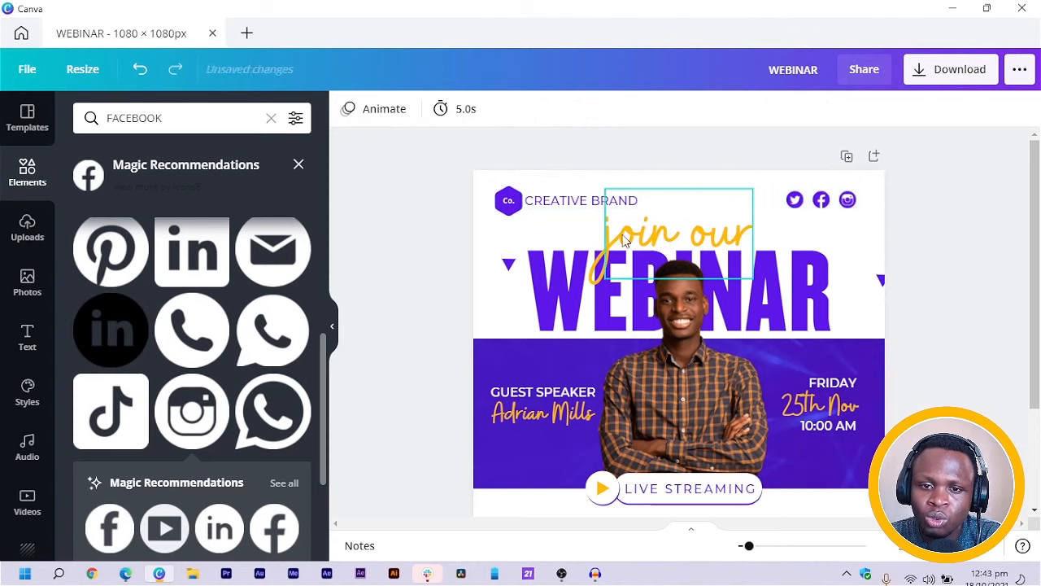
Step: Shrink the "join our" text to font size 130 and center it horizontally on the page
{"action": "left_click", "coordinate": [749, 208]}
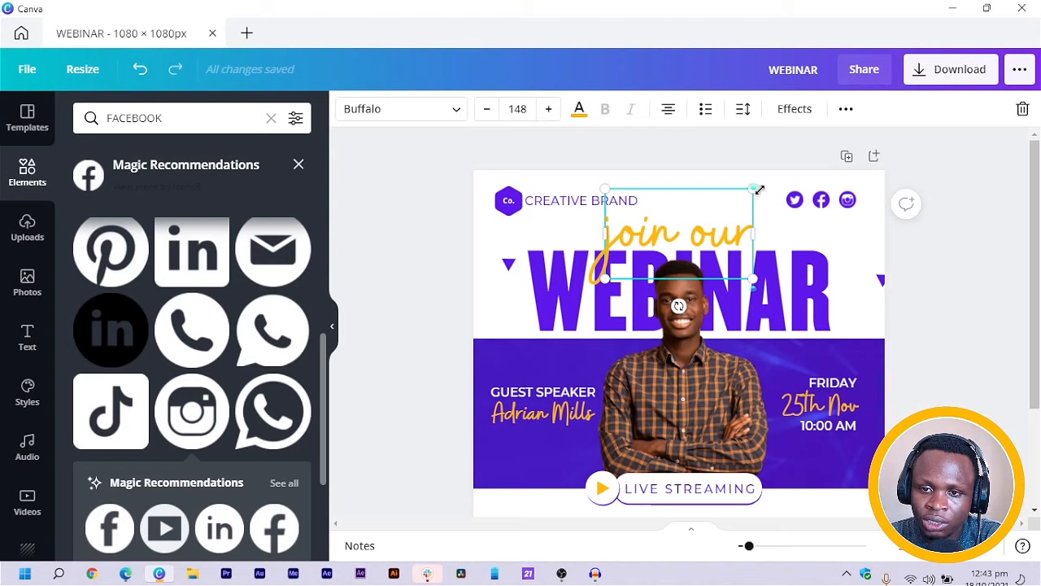
{"action": "left_click_drag", "start_coordinate": [745, 200], "coordinate": [744, 202]}
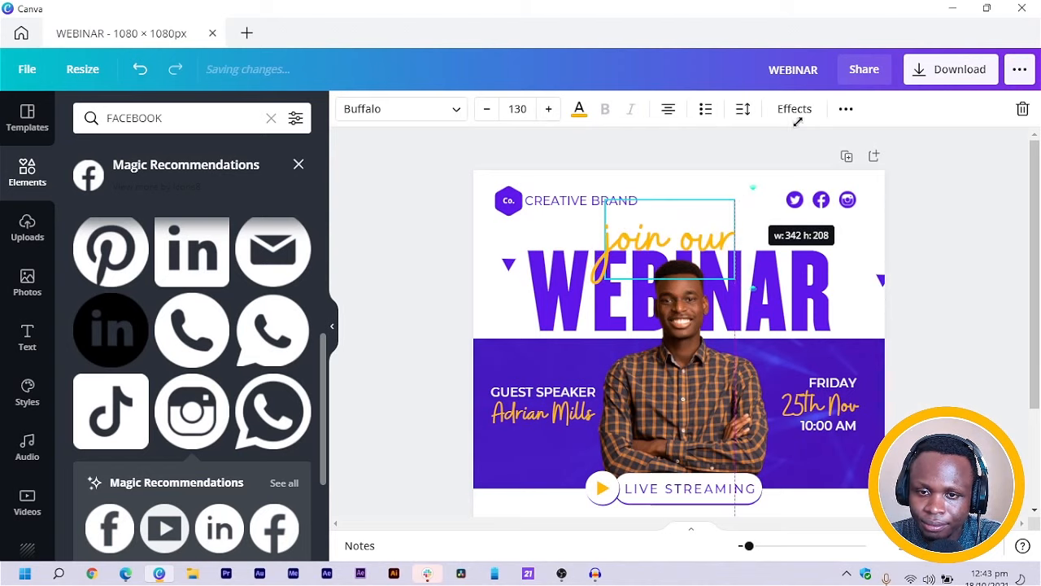
{"action": "left_click", "coordinate": [852, 111]}
{"action": "left_click", "coordinate": [675, 146]}
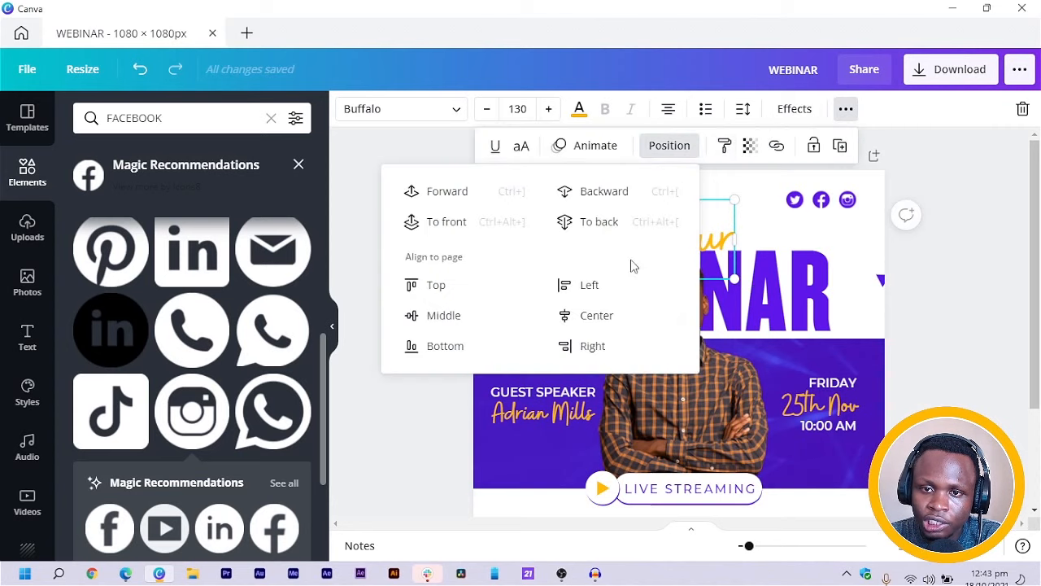
{"action": "left_click", "coordinate": [598, 318]}
{"action": "left_click", "coordinate": [940, 305]}
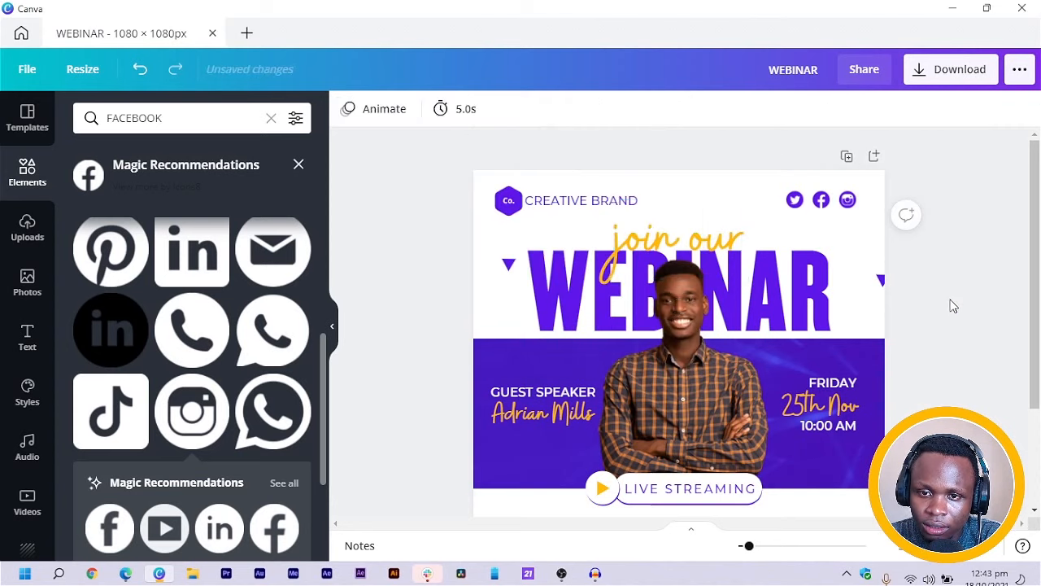
Step: Raise the "join our" text slightly over the WEBINAR heading
{"action": "left_click", "coordinate": [716, 232]}
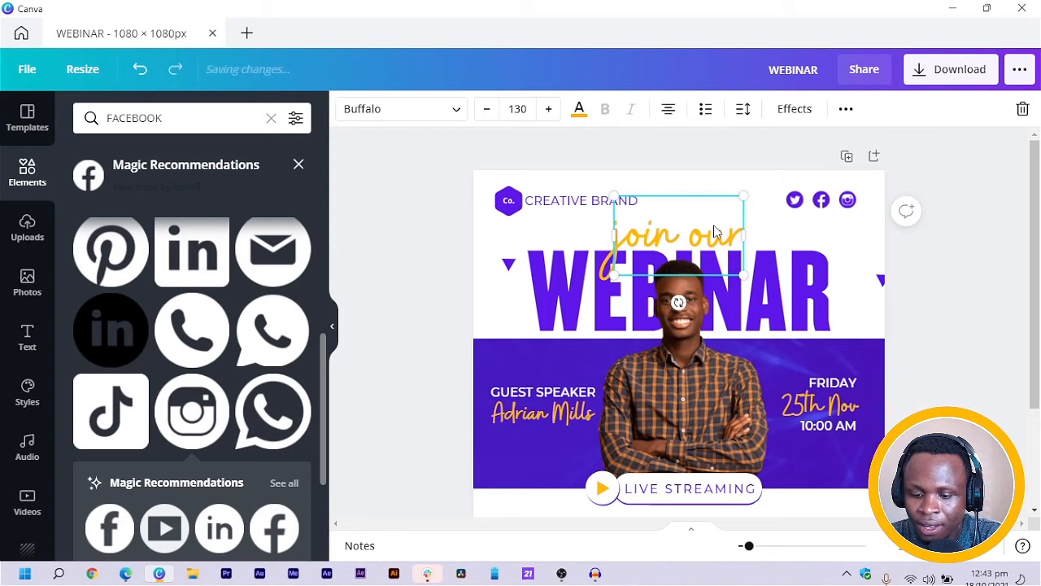
{"action": "scroll", "coordinate": [932, 349], "scroll_direction": "down", "scroll_amount": 2}
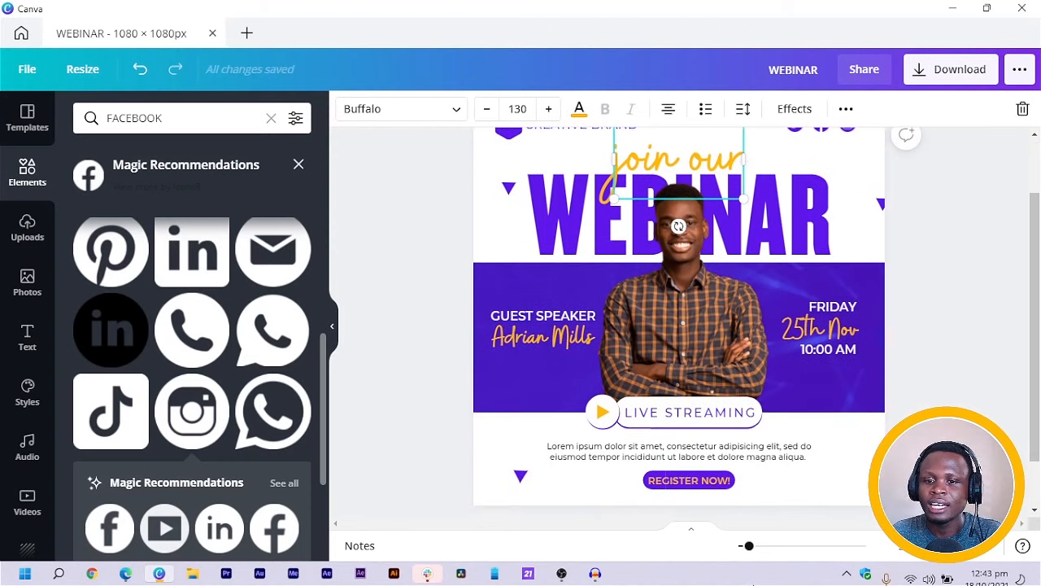